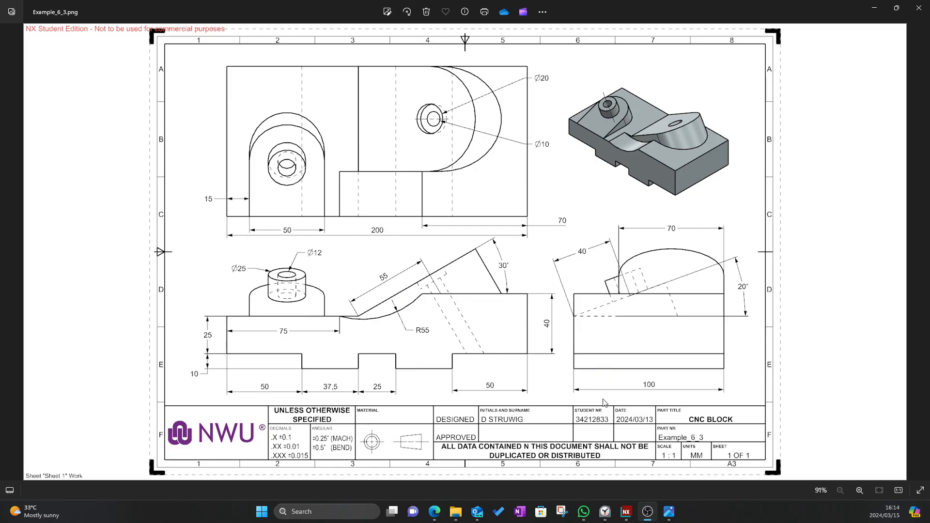
Compare the CNC BLOCK drawing in Photos, then return to the empty NX part
left_click(627, 509)
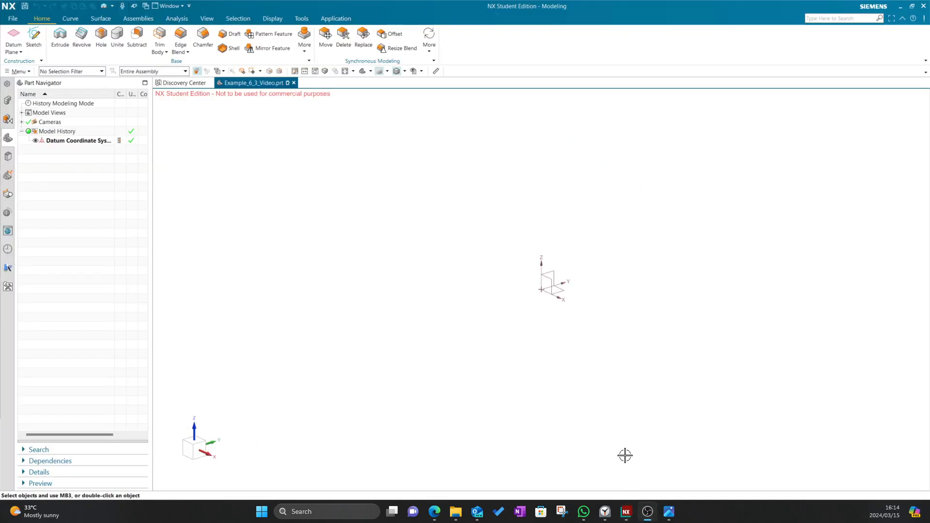
mouse_move(669, 511)
left_click(671, 479)
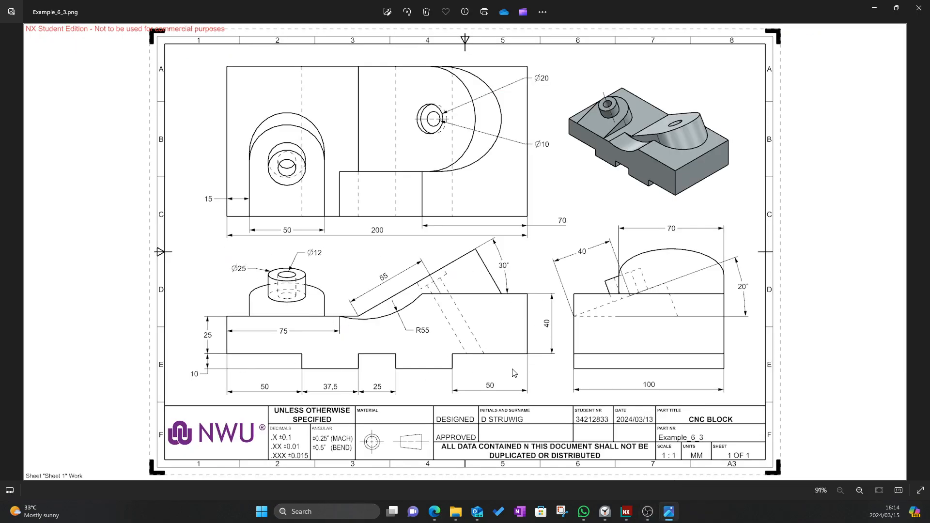
left_click(631, 514)
left_click(666, 514)
key("alt+Tab")
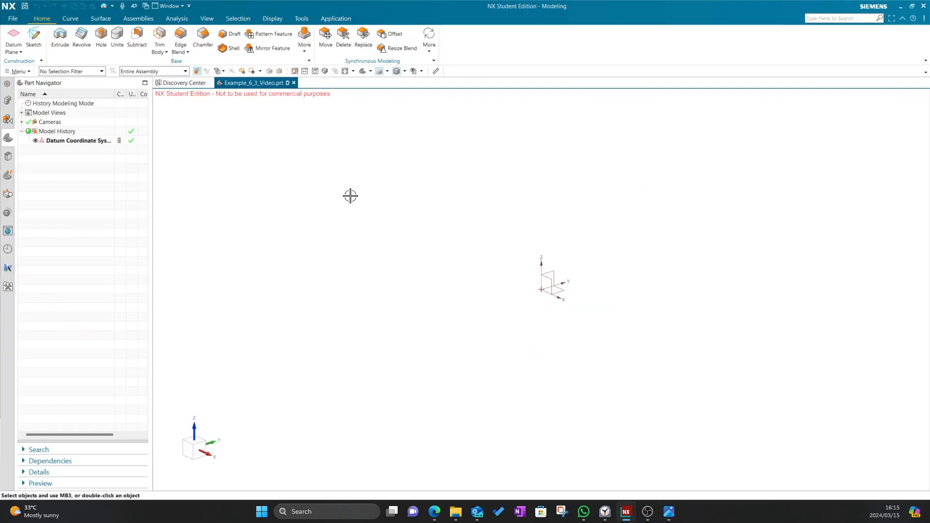
Draw a 200 × 40 rectangle in a new sketch on the Front plane
left_click(37, 43)
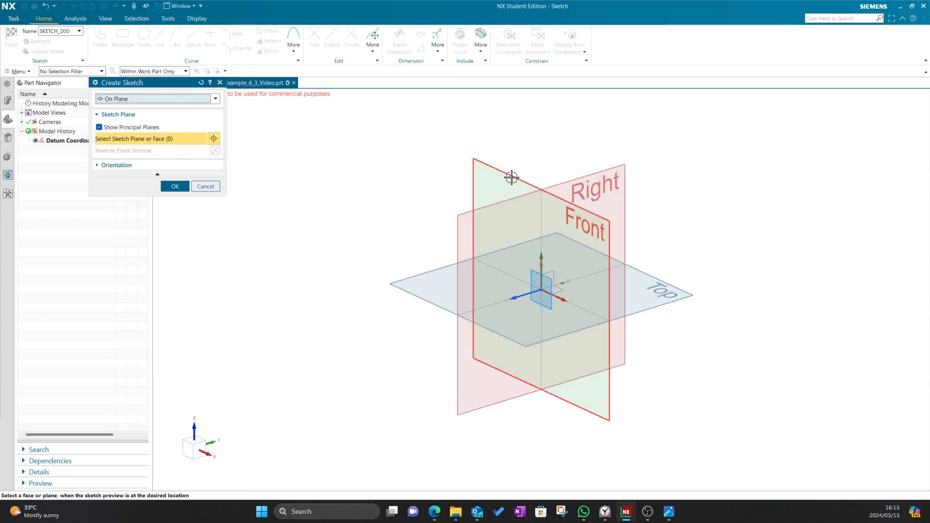
left_click(492, 183)
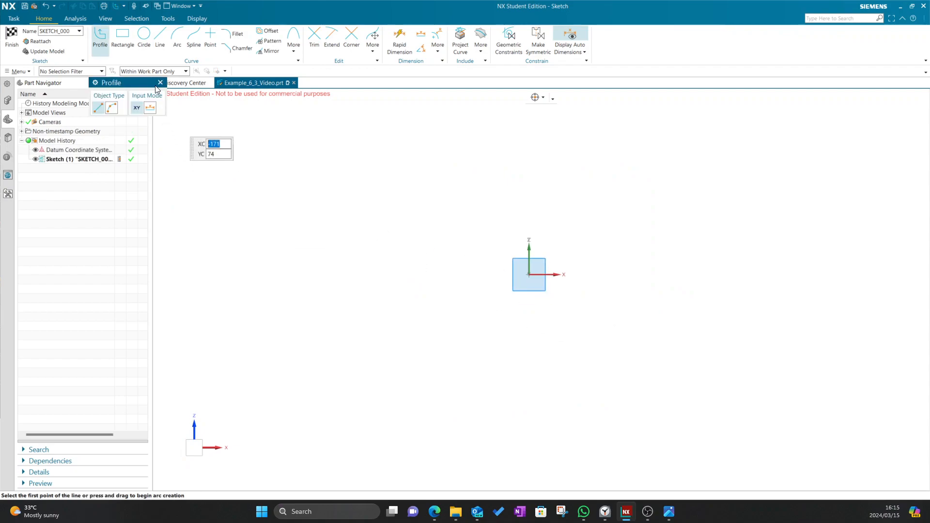
key("r")
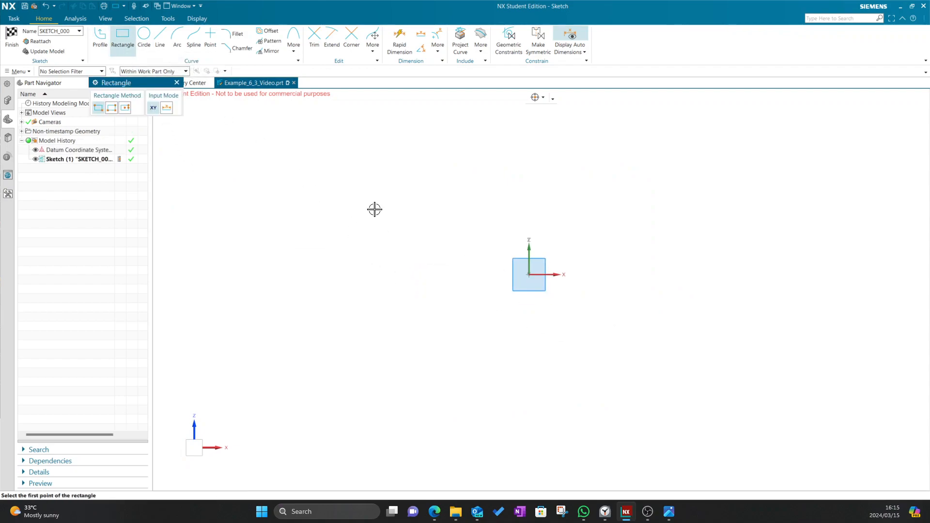
left_click(374, 209)
type("200")
key("Tab")
type("40")
key("Tab")
left_click(645, 330)
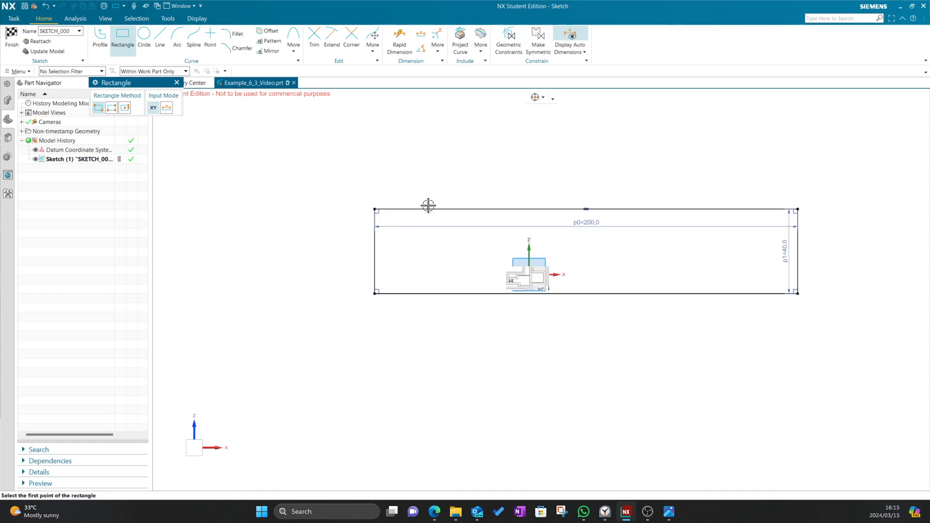
Constrain the rectangle's midpoints to the origin so it is centred, and finish the sketch
left_click(177, 82)
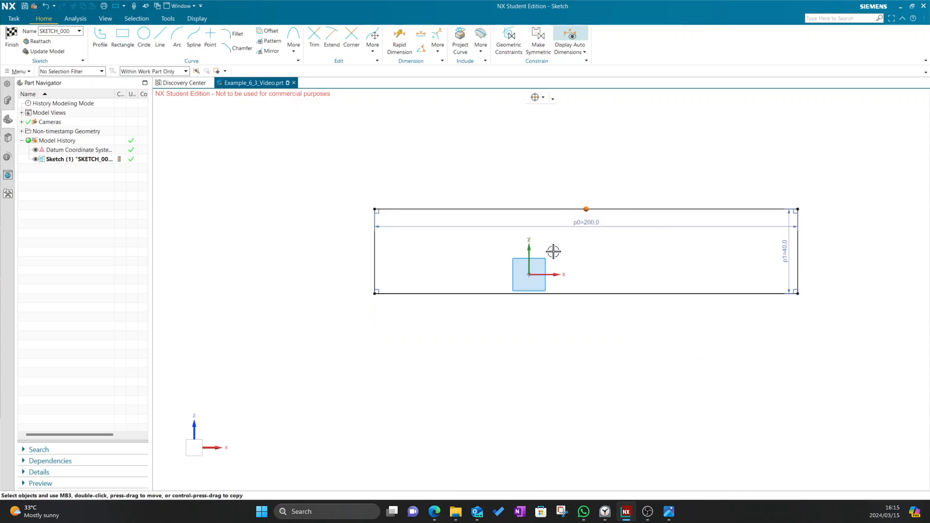
left_click(529, 274)
left_click(567, 261)
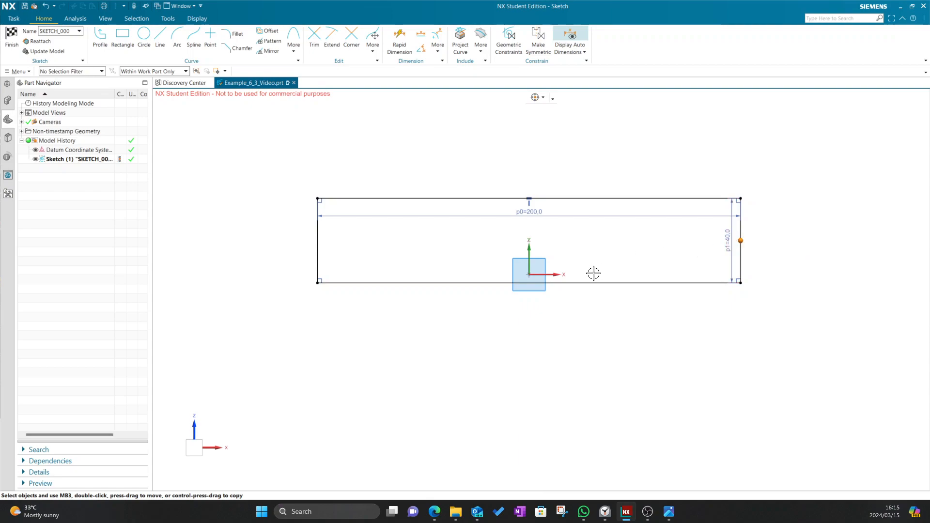
left_click(528, 275)
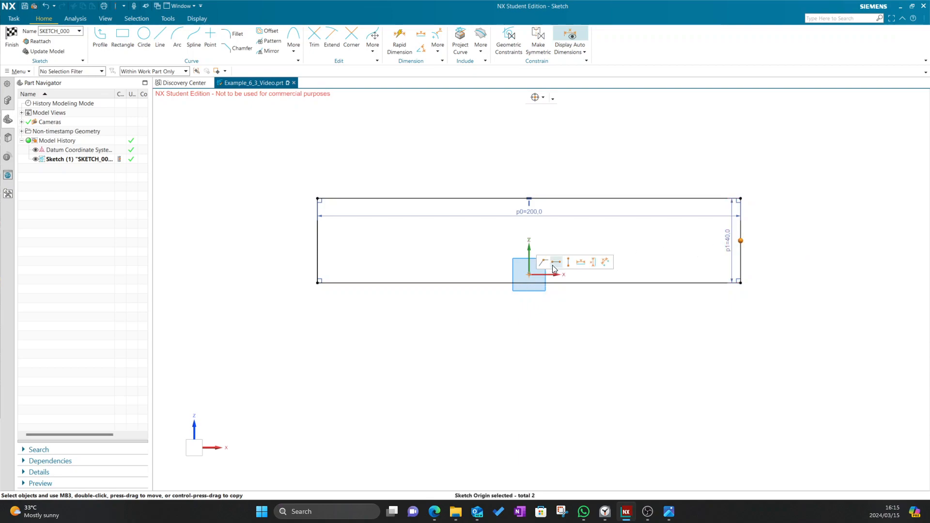
left_click(553, 264)
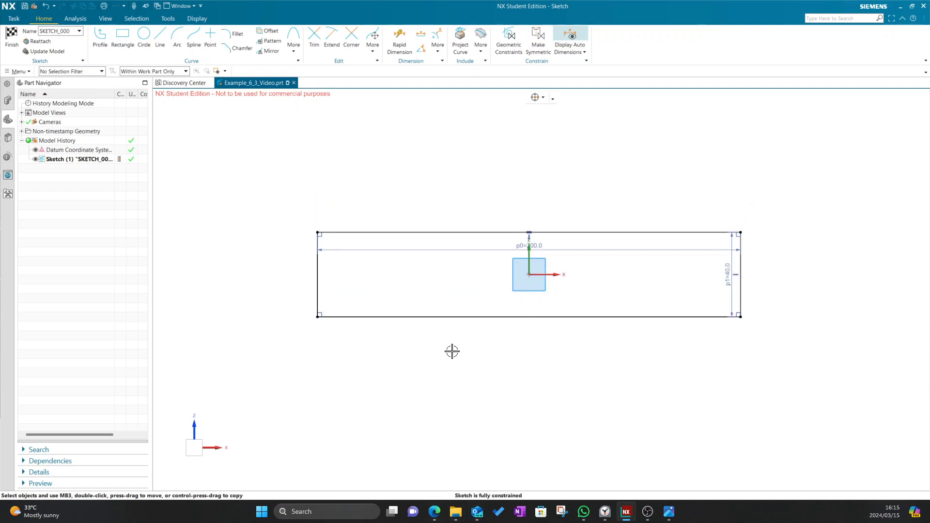
left_click(18, 50)
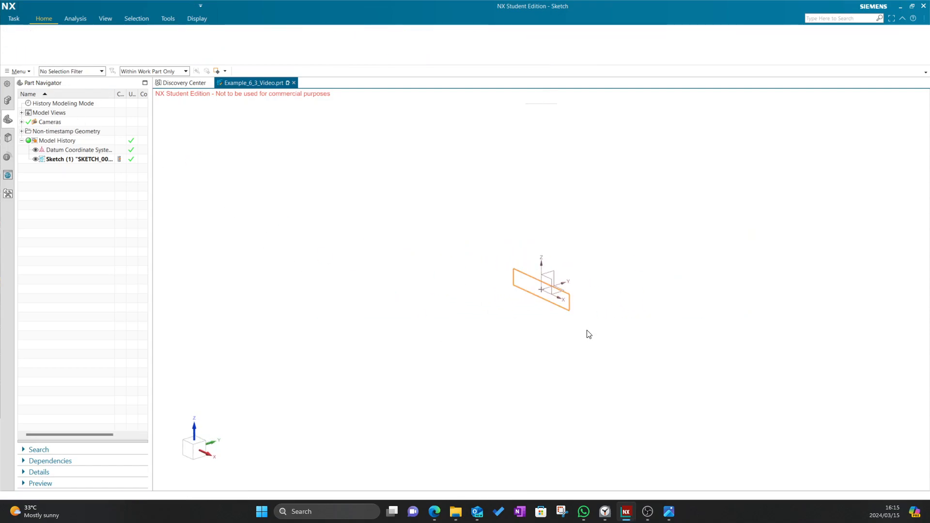
Extrude the 200 × 40 rectangle 100 mm in the reversed direction into a solid block
key("alt+Tab")
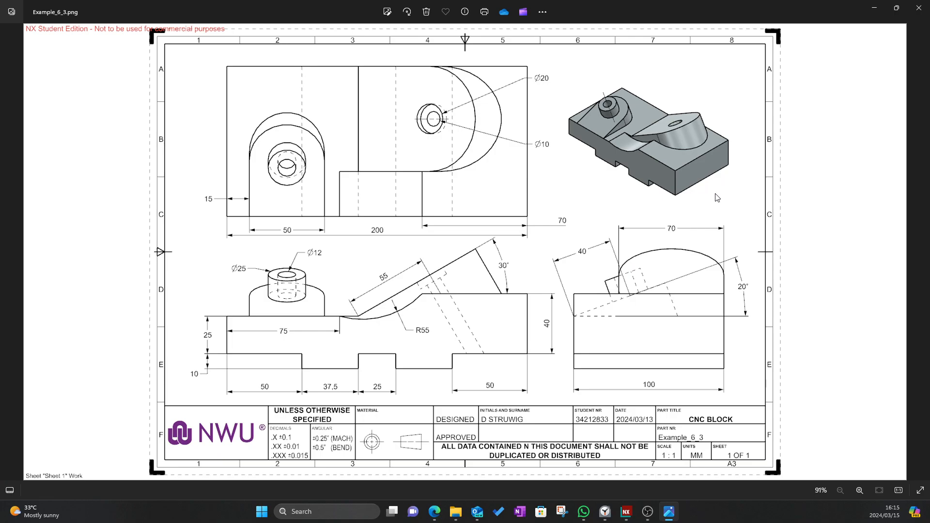
key("alt+Tab")
left_click(69, 46)
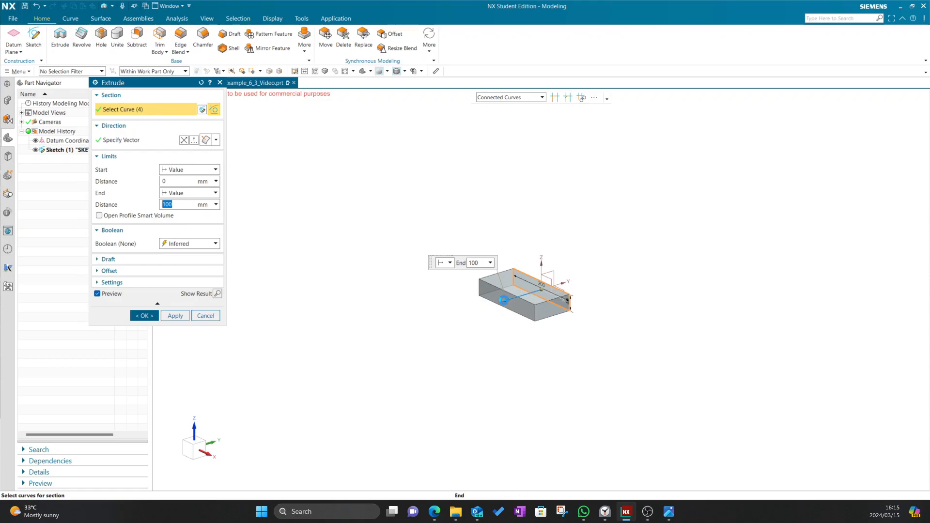
double_click(504, 299)
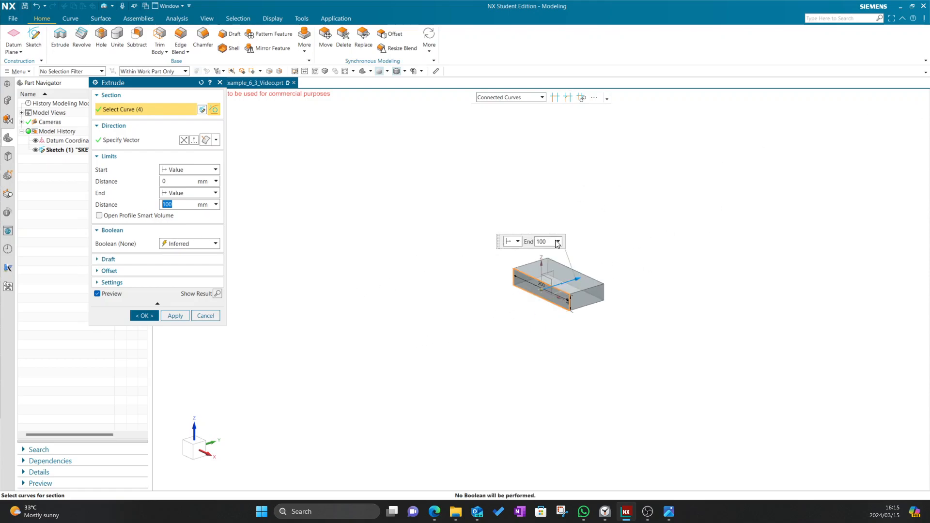
scroll(572, 297, "up", 4)
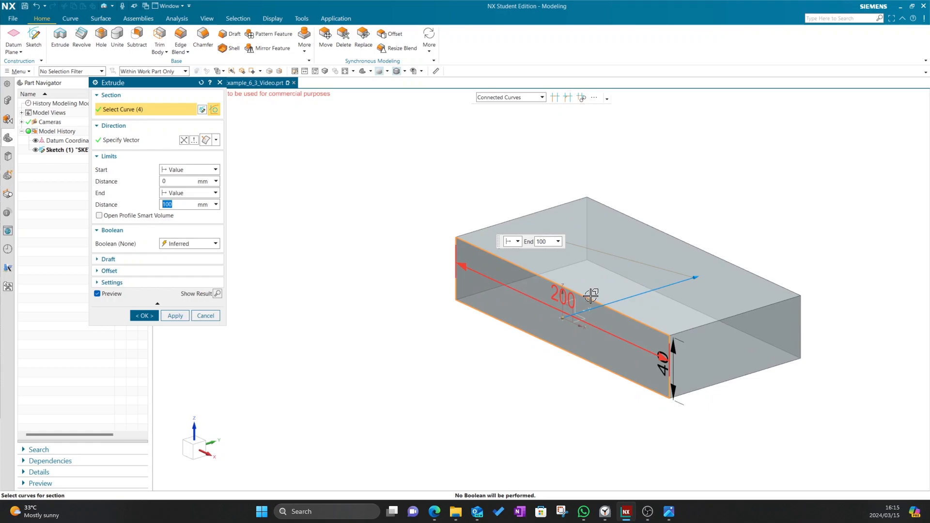
middle_click_drag(788, 246, 702, 245, "shift")
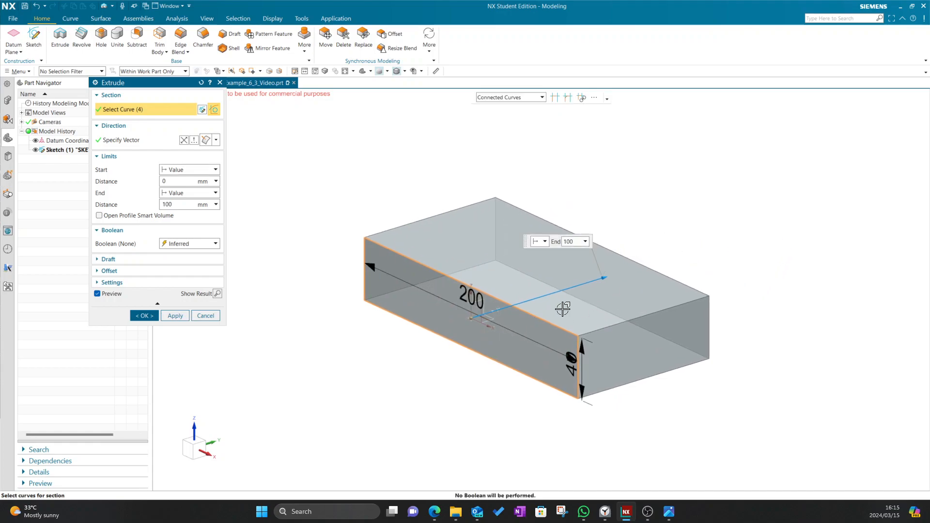
left_click(149, 314)
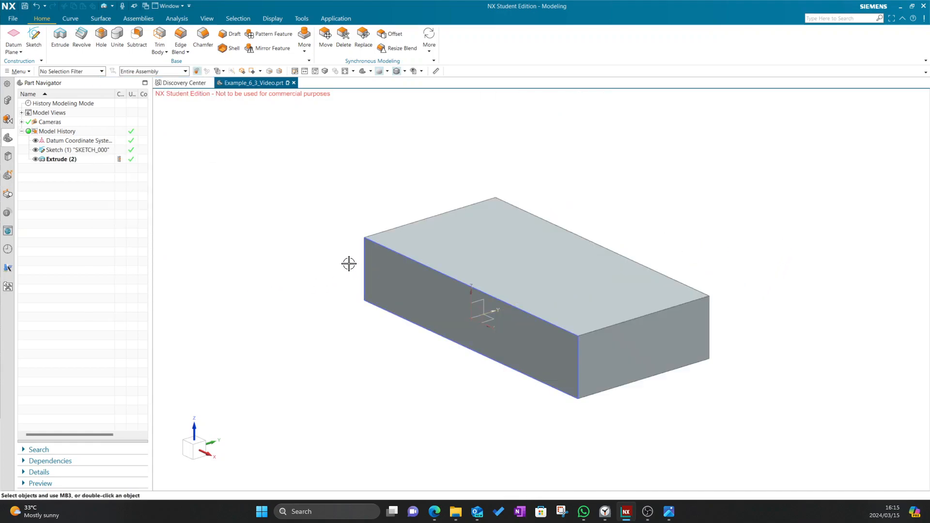
Study the CNC BLOCK drawing in Photos, then return to NX
key("alt+Tab")
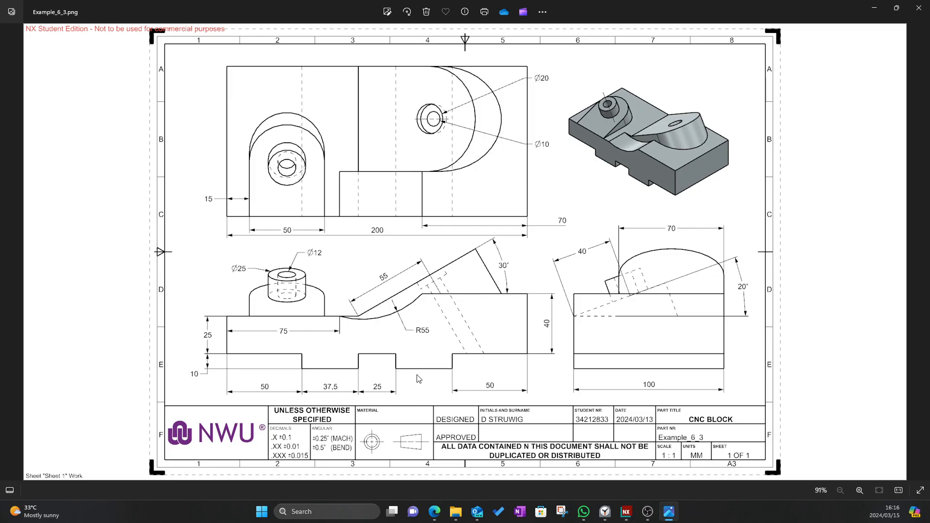
key("alt+Tab")
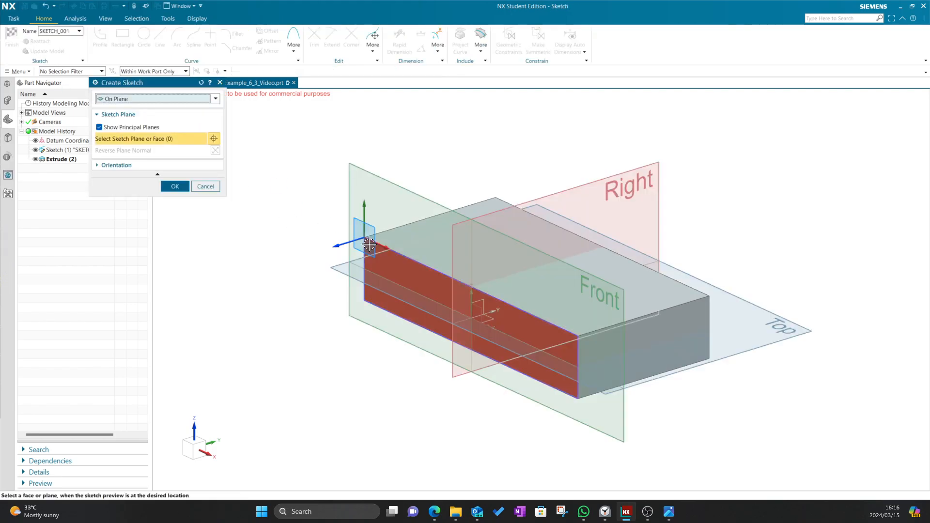
Place a new sketch on the block's front face and centre the view on it
left_click(369, 249)
left_click(175, 186)
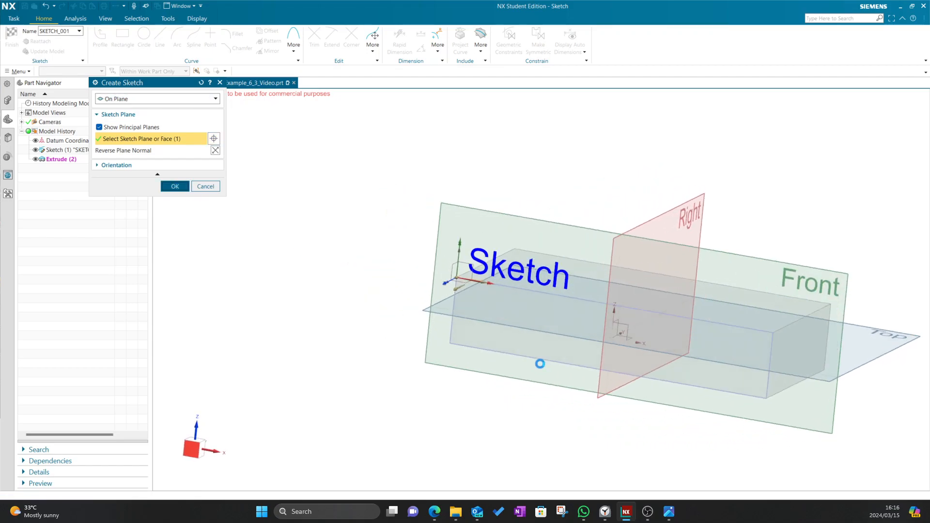
scroll(737, 414, "down", 2)
scroll(792, 429, "up", 7)
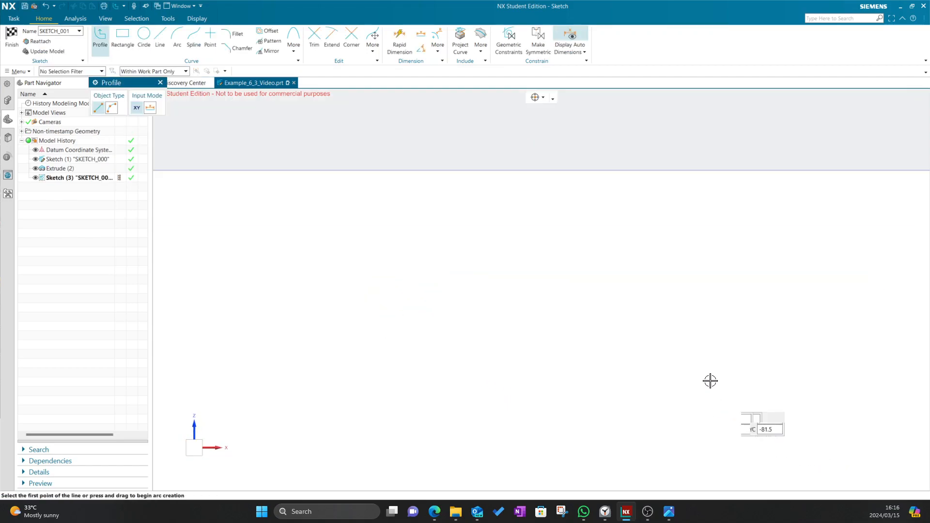
scroll(676, 348, "down", 3)
middle_click_drag(675, 347, 629, 386, "shift")
Draw two 37.5 × 10 rectangles along the block's bottom edge, then check the drawing
left_click(122, 39)
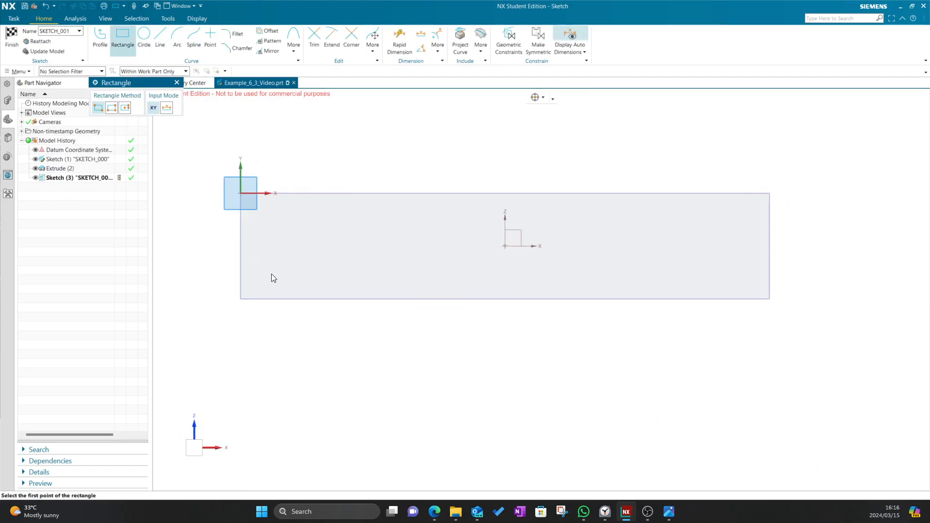
left_click(322, 299)
type("37.5")
key("Tab")
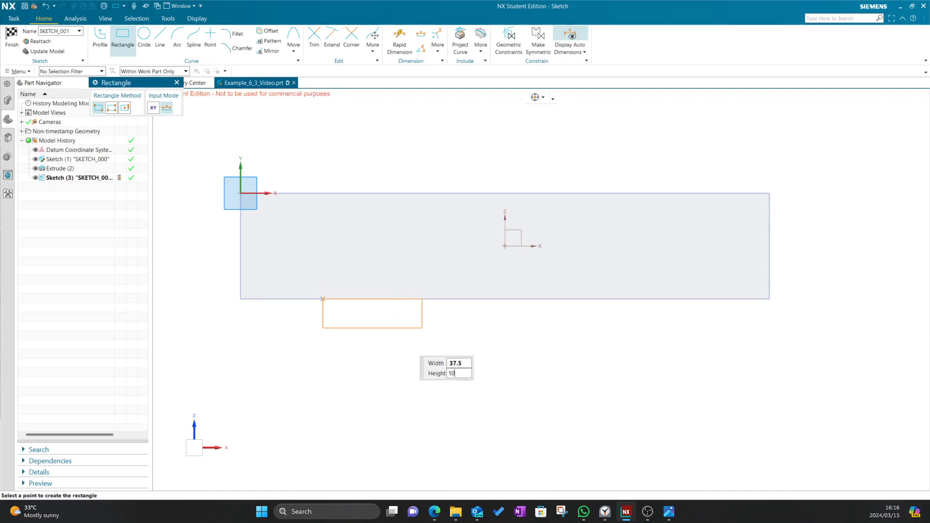
key("Return")
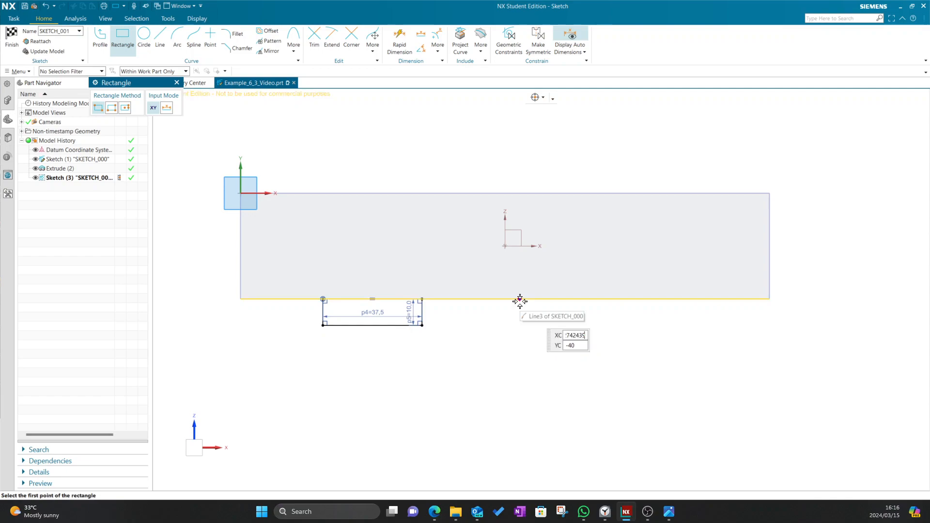
left_click(519, 299)
type("37.5")
key("Tab")
type("10")
key("Tab")
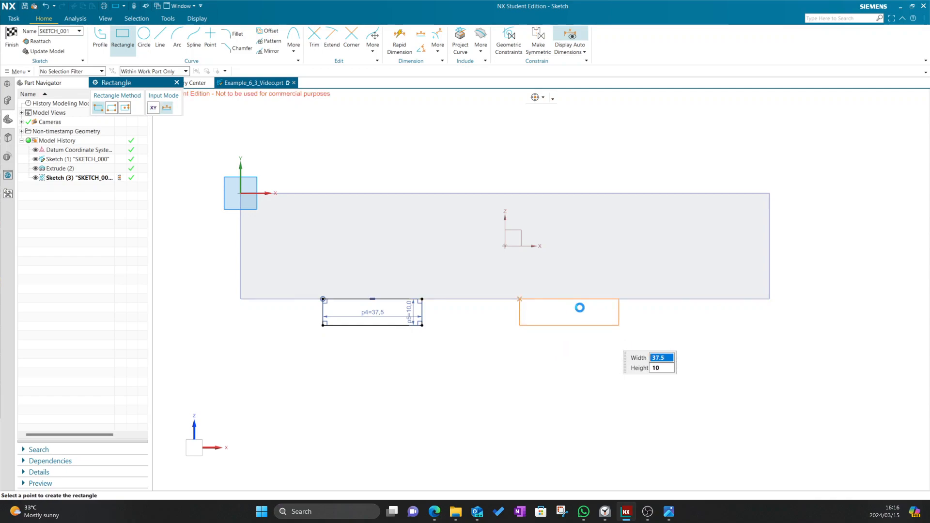
key("Return")
left_click(177, 83)
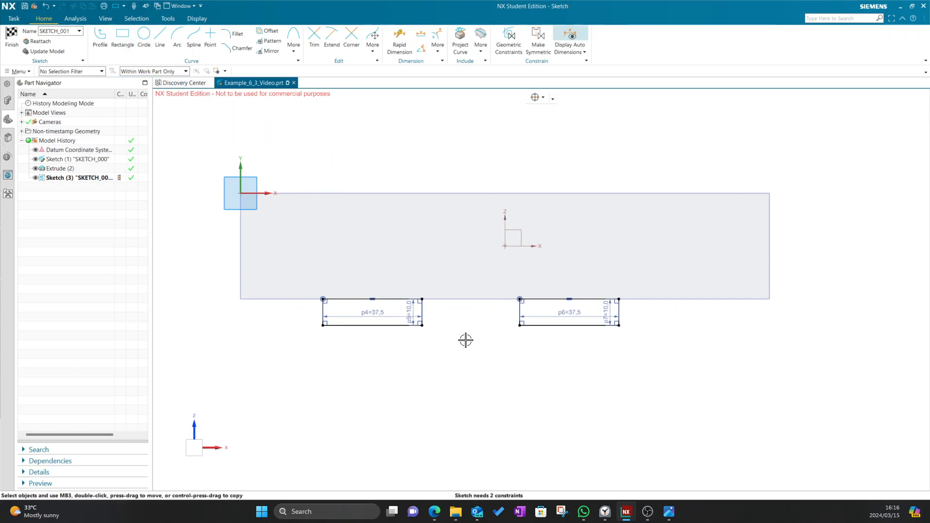
key("alt+Tab")
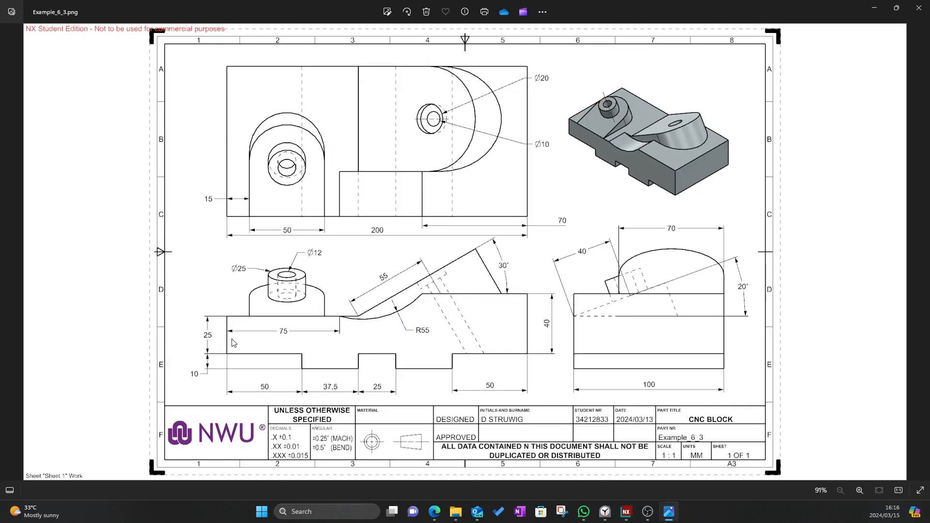
key("alt+Tab")
Dimension the first slot rectangle 50 mm from the block's left end
left_click(386, 54)
left_click(240, 299)
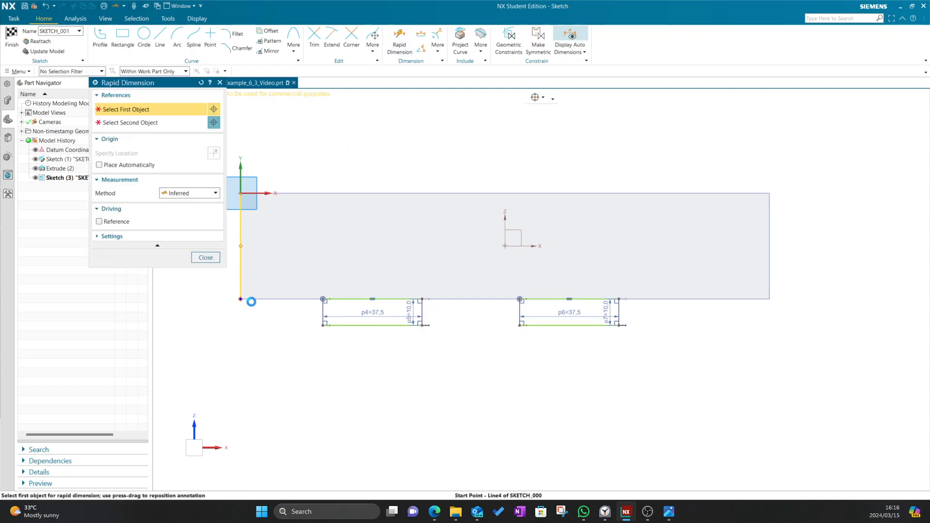
left_click(323, 317)
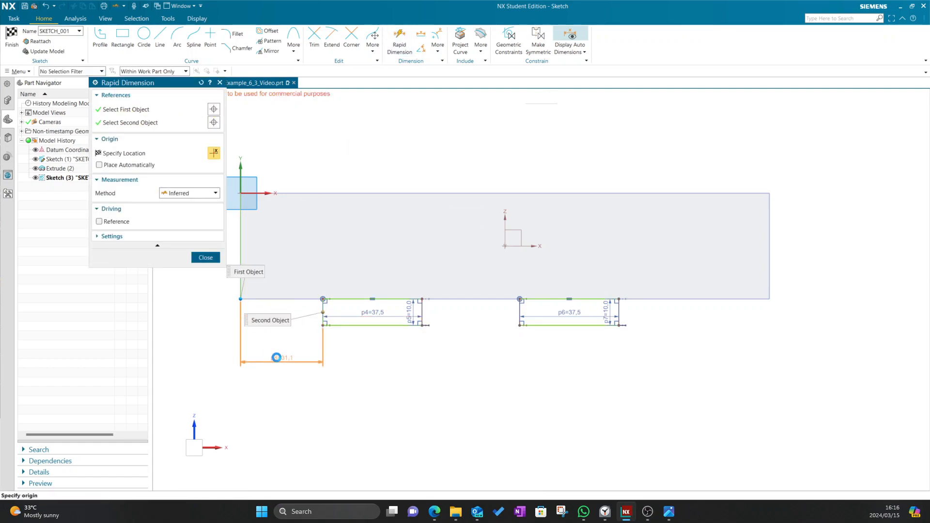
left_click(303, 375)
type("37.5")
key("Return")
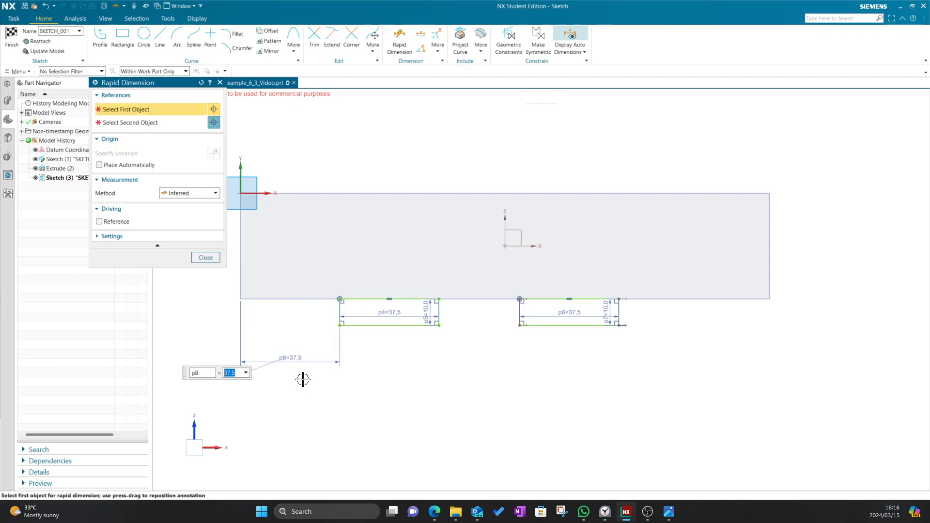
type("50")
key("Return")
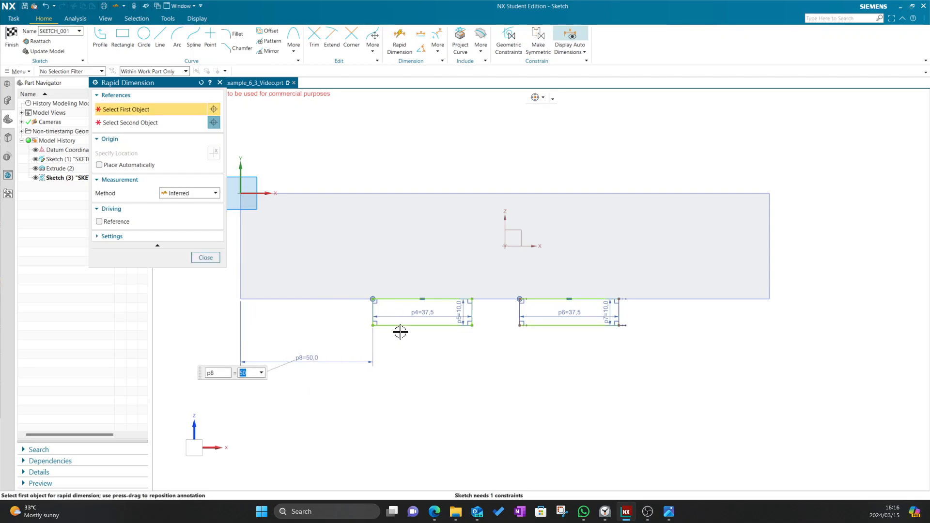
Dimension the gap between the two slot rectangles to 25 mm and finish the sketch
key("alt+Tab")
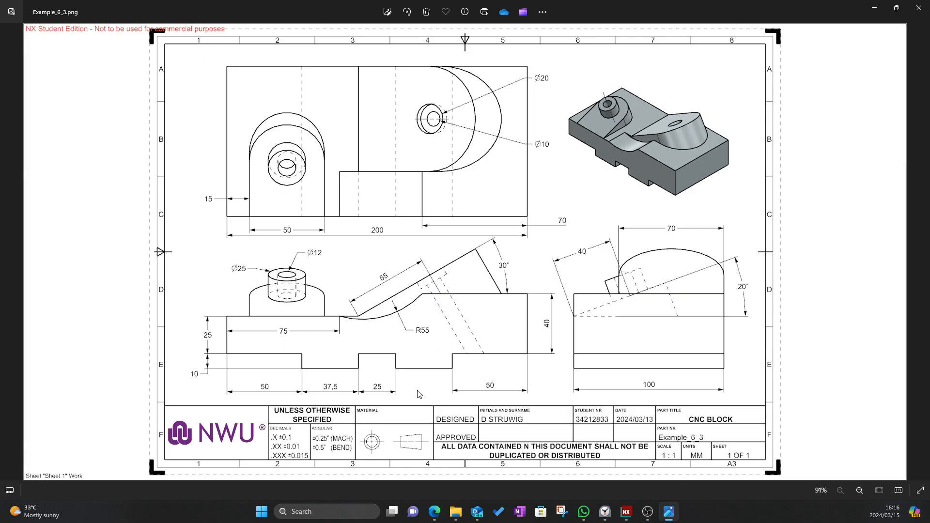
key("alt+Tab")
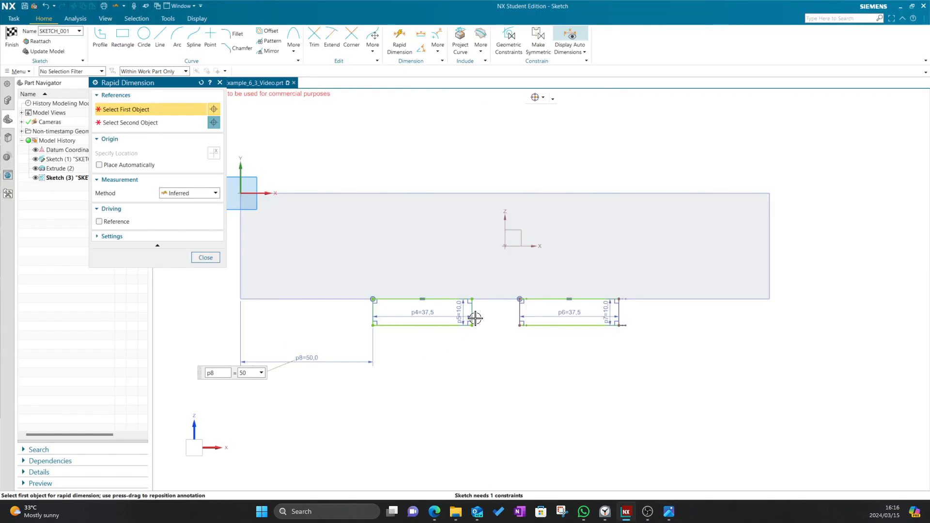
left_click(471, 312)
left_click(519, 315)
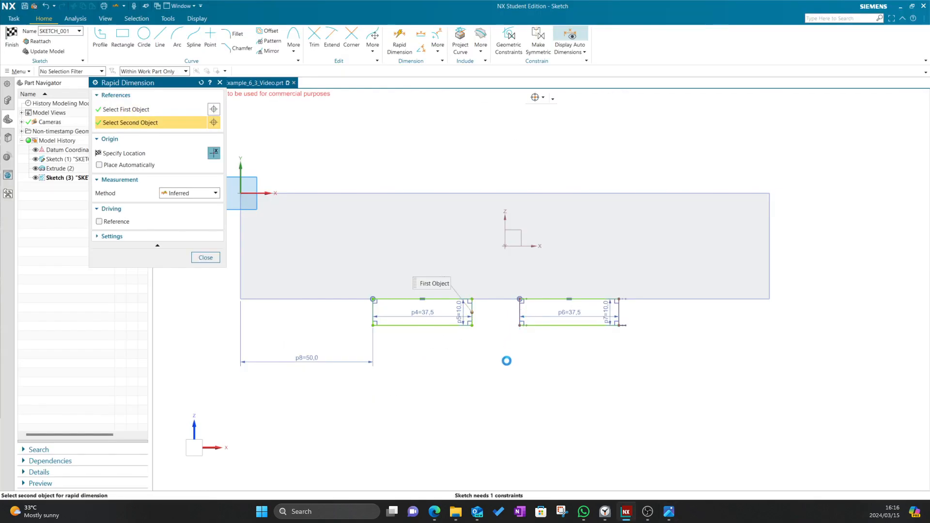
left_click(509, 370)
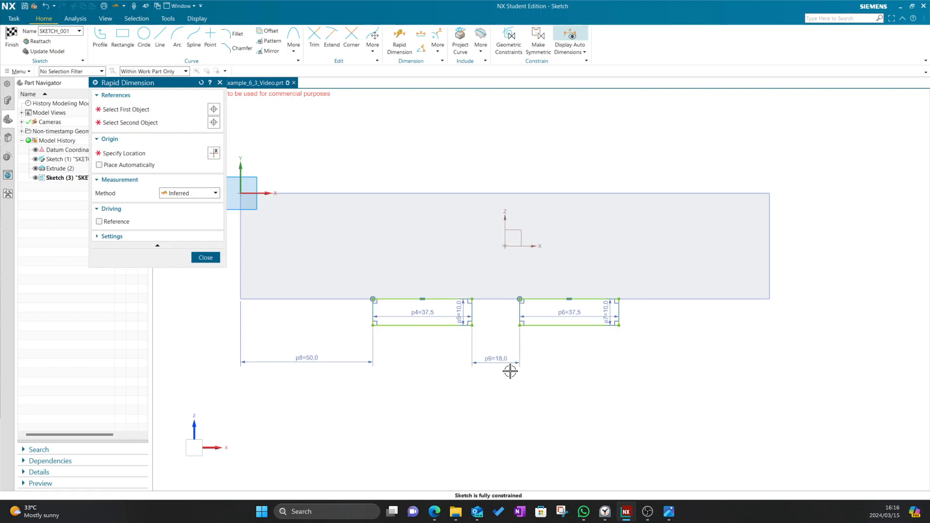
type("25")
key("Return")
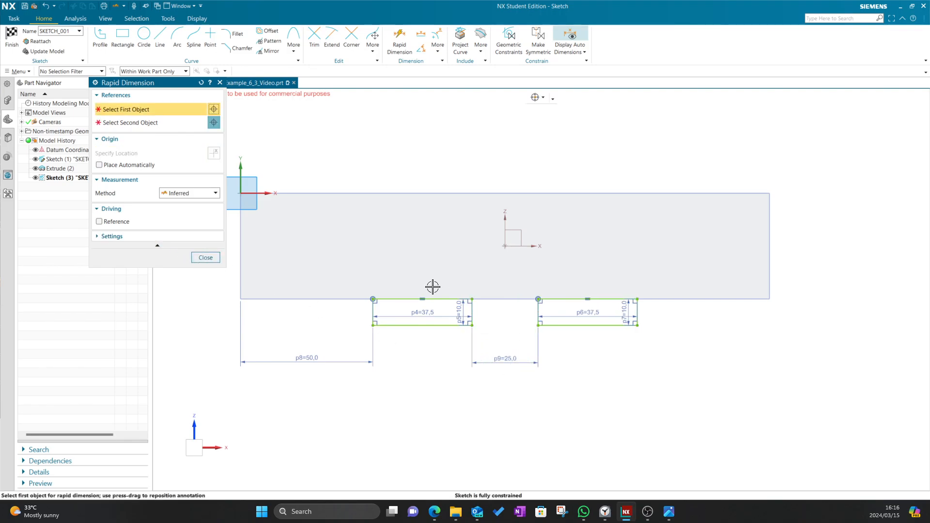
left_click(205, 257)
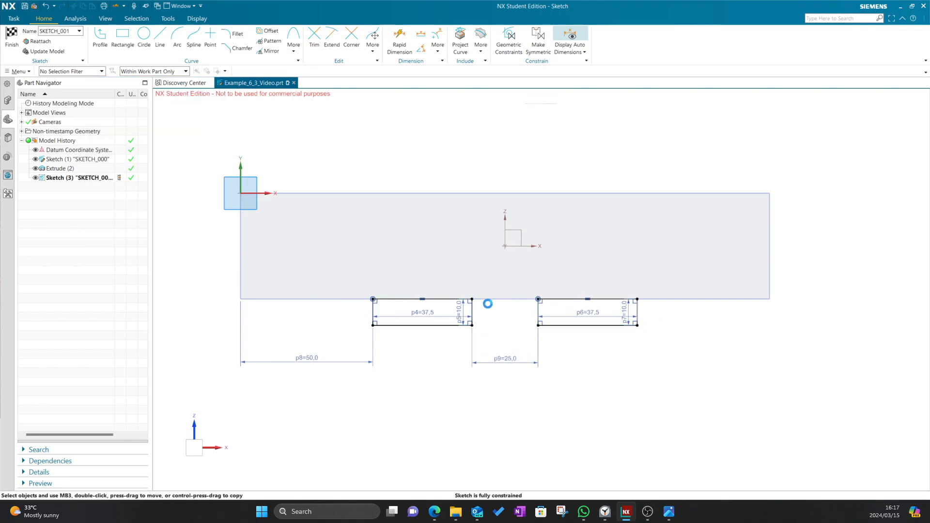
left_click(5, 45)
Extrude the slot sketch 100 mm in the reversed direction, united with the block
key("alt+Tab")
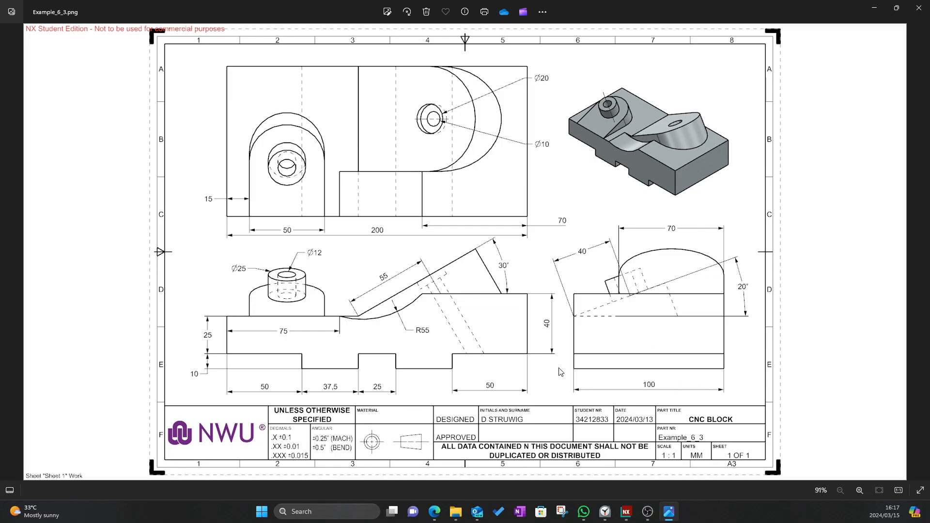
key("alt+Tab")
left_click(56, 41)
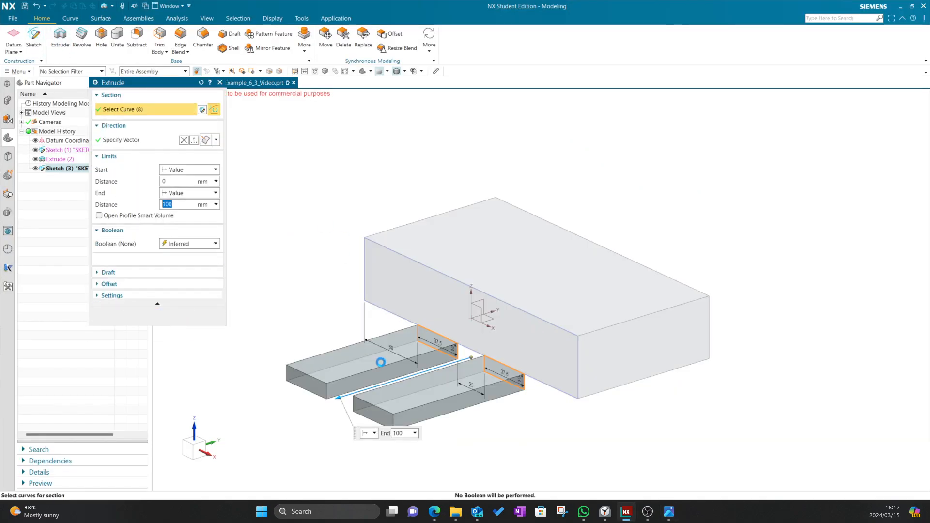
double_click(335, 397)
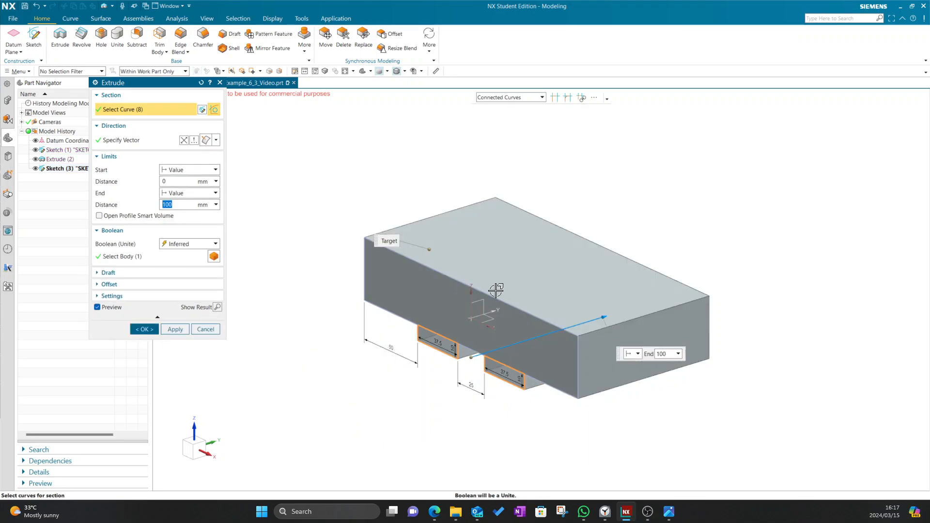
left_click(208, 243)
left_click(182, 267)
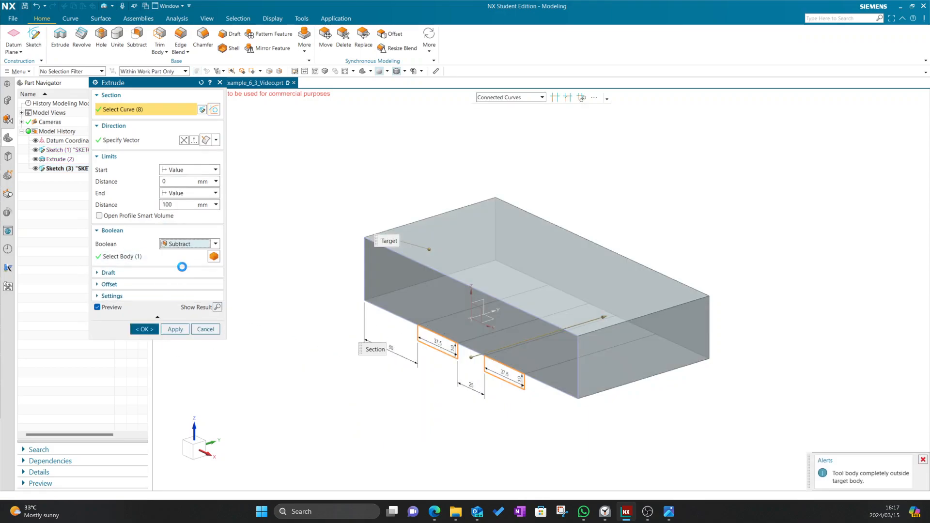
left_click(184, 245)
left_click(151, 256)
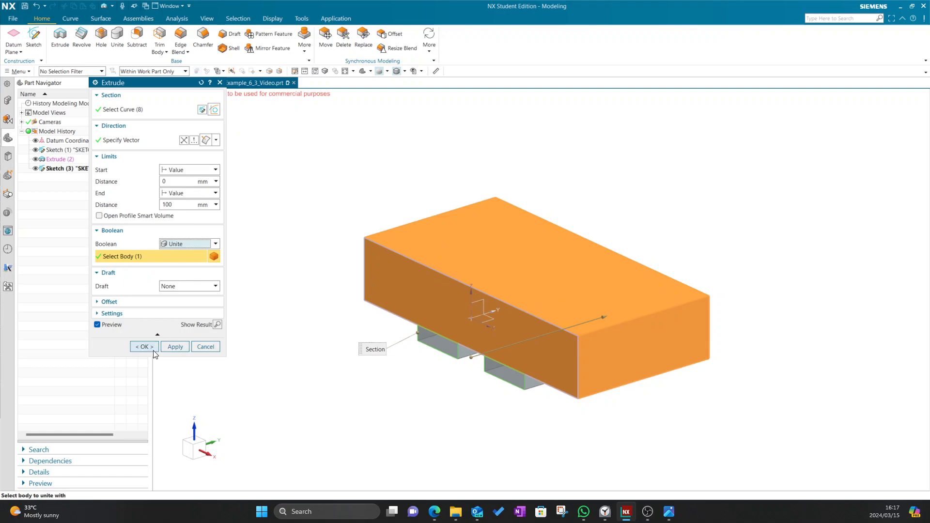
left_click(144, 347)
key("alt+Tab")
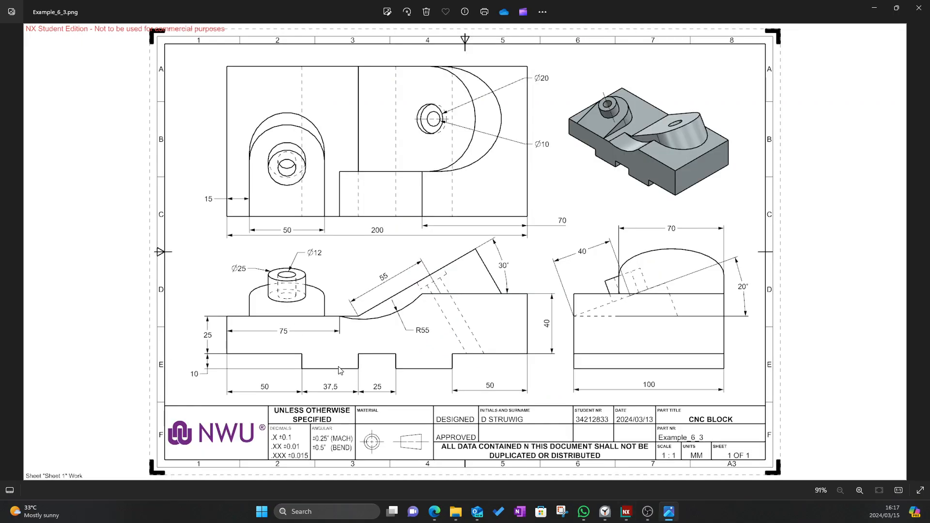
key("alt+Tab")
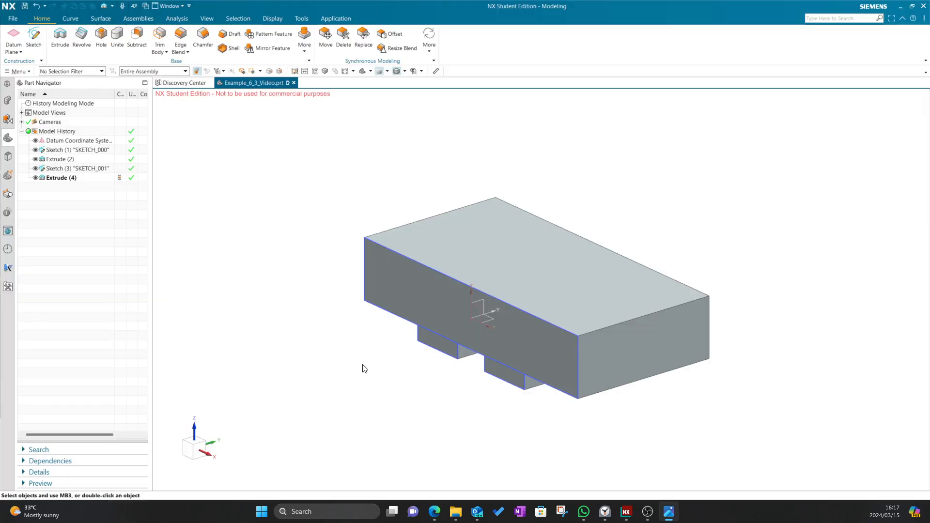
left_click(191, 438)
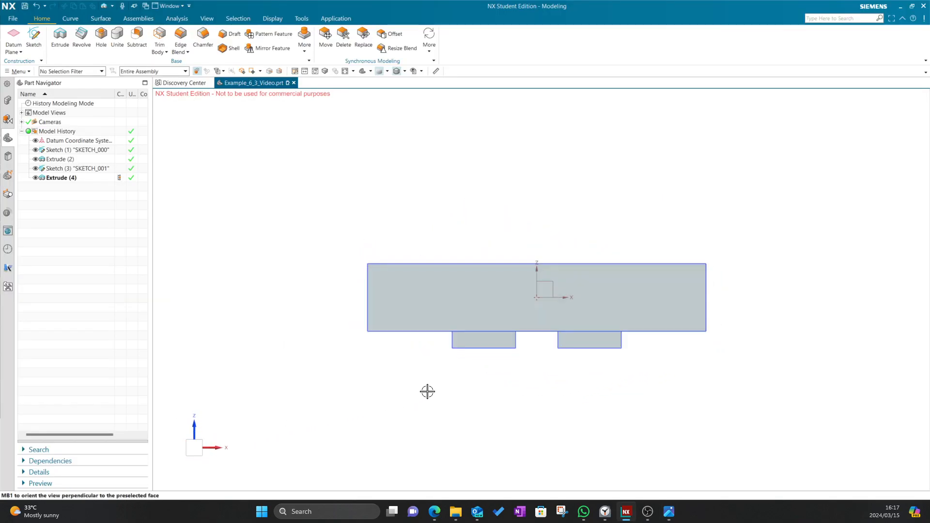
key("alt+Tab")
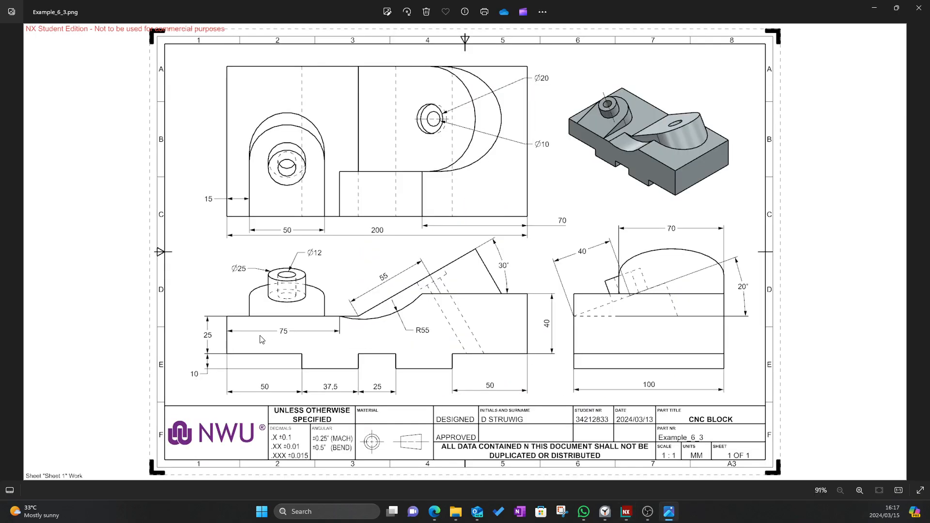
key("alt+Tab")
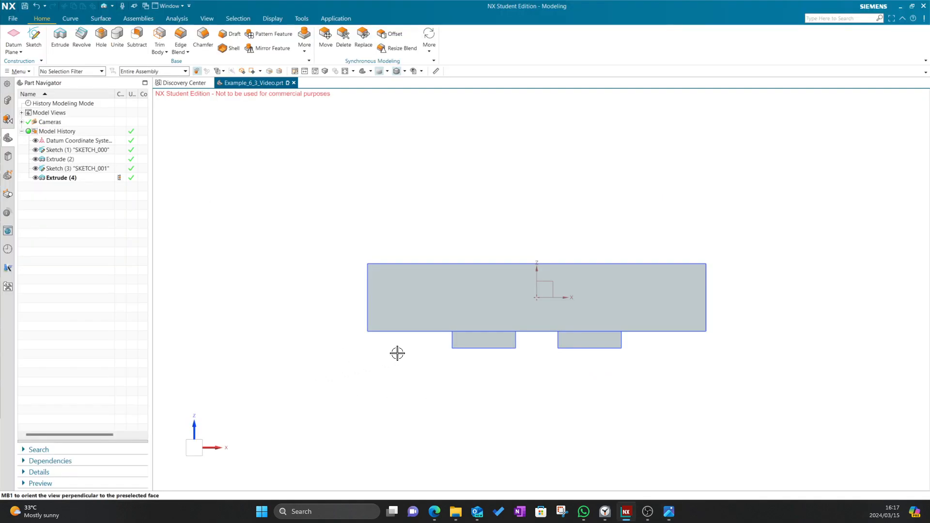
double_click(452, 342)
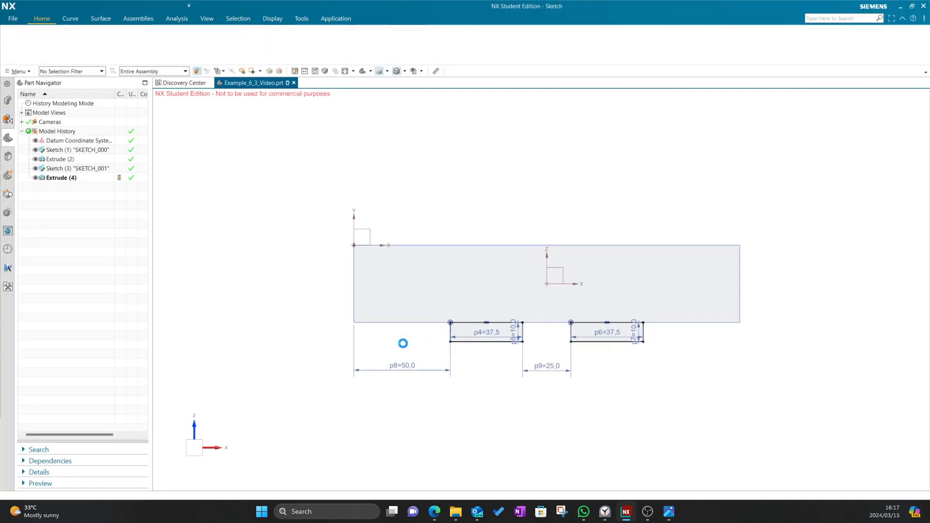
left_click(11, 38)
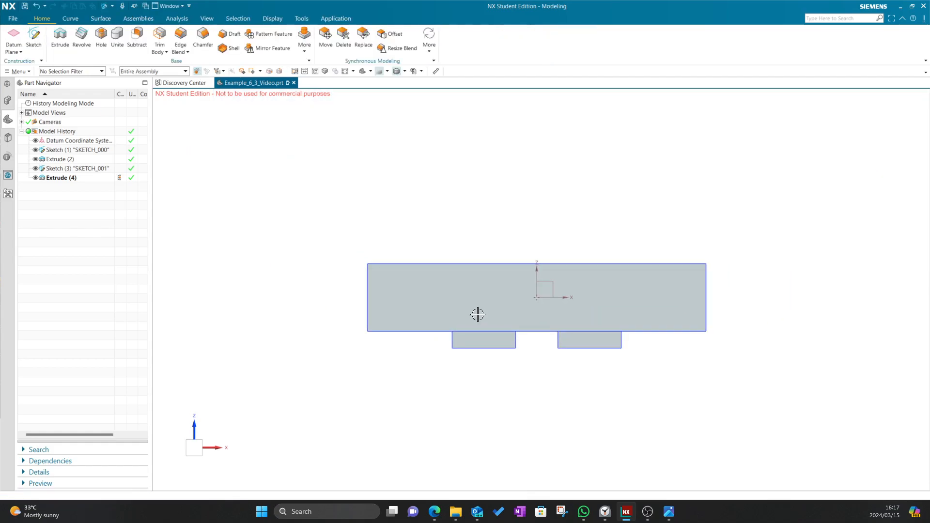
key("alt+Tab")
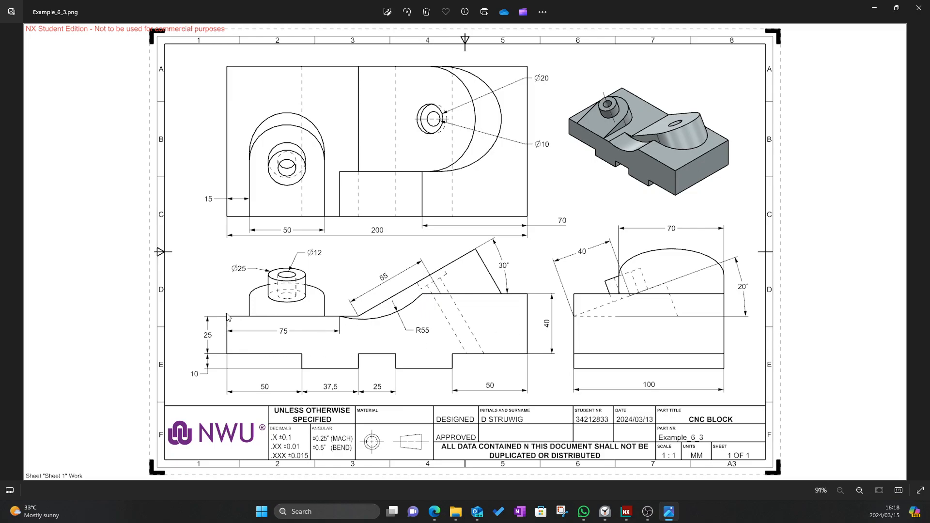
key("alt+Tab")
Sketch a 130 × 15 rectangle from the origin on the block's front face
left_click(33, 39)
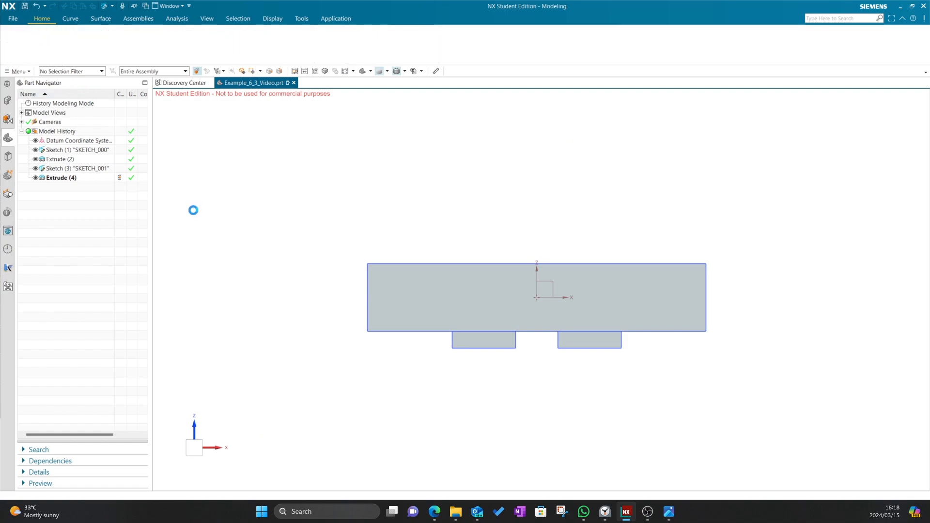
left_click(372, 267)
left_click(175, 186)
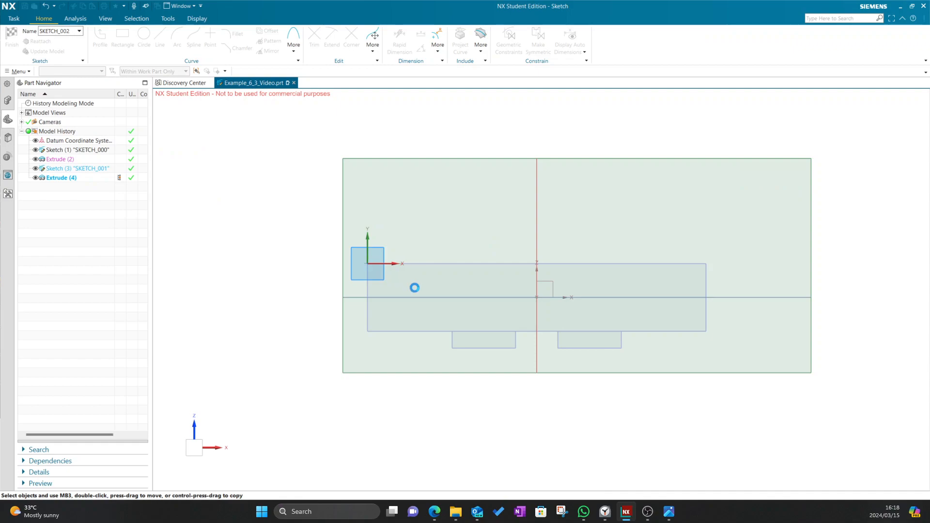
left_click(123, 36)
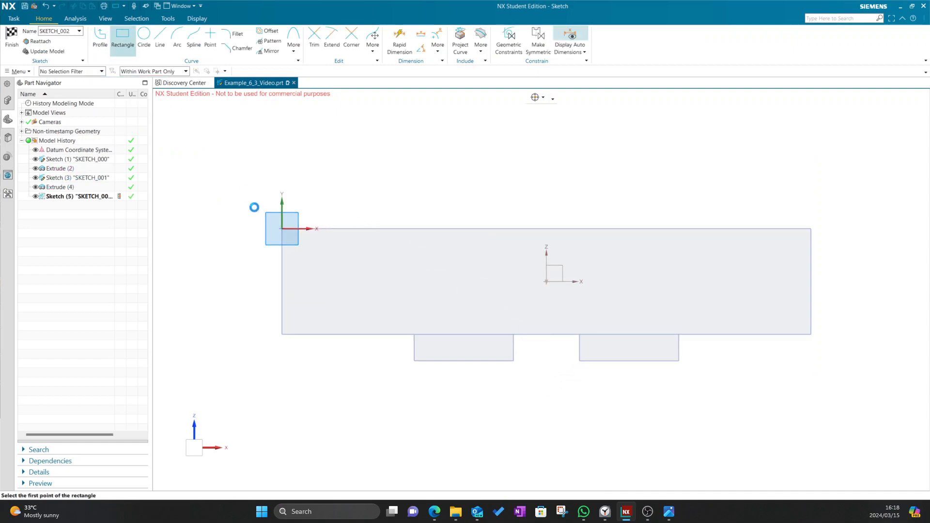
left_click(281, 229)
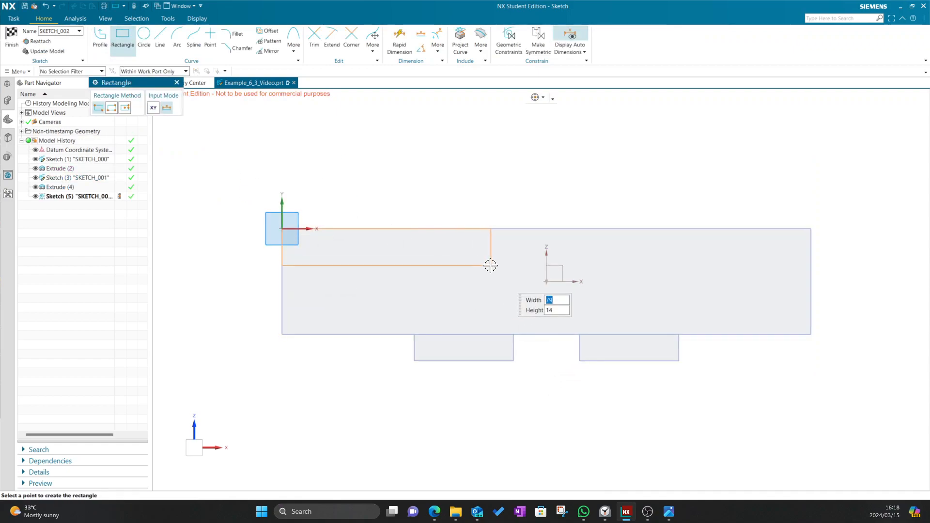
type("130")
key("Tab")
key("Tab")
type("15")
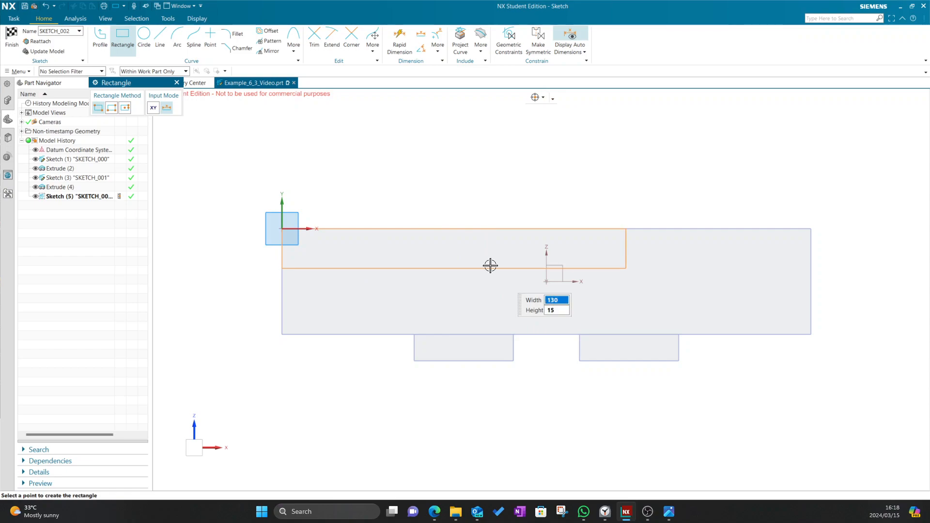
left_click(490, 263)
left_click(13, 41)
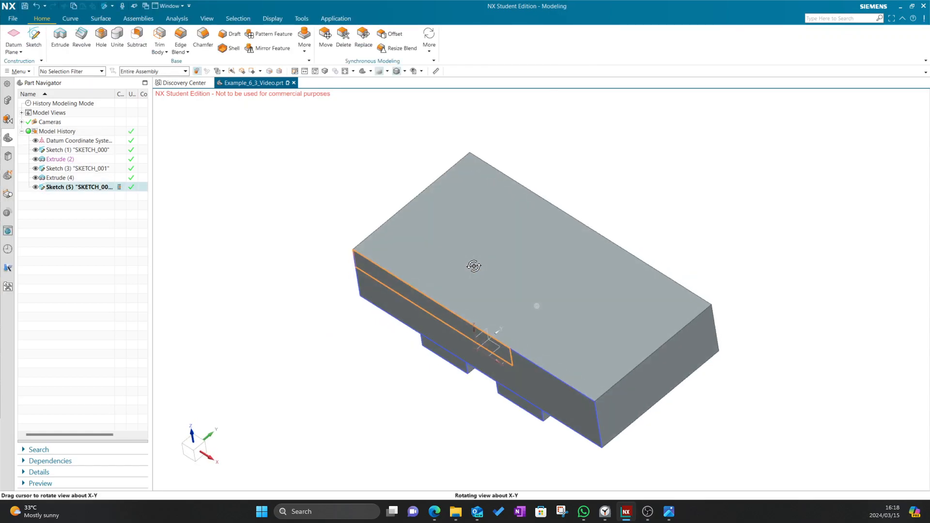
Cut the 130 × 15 profile 177 mm through the block as an inferred subtract extrude
key("alt+Tab")
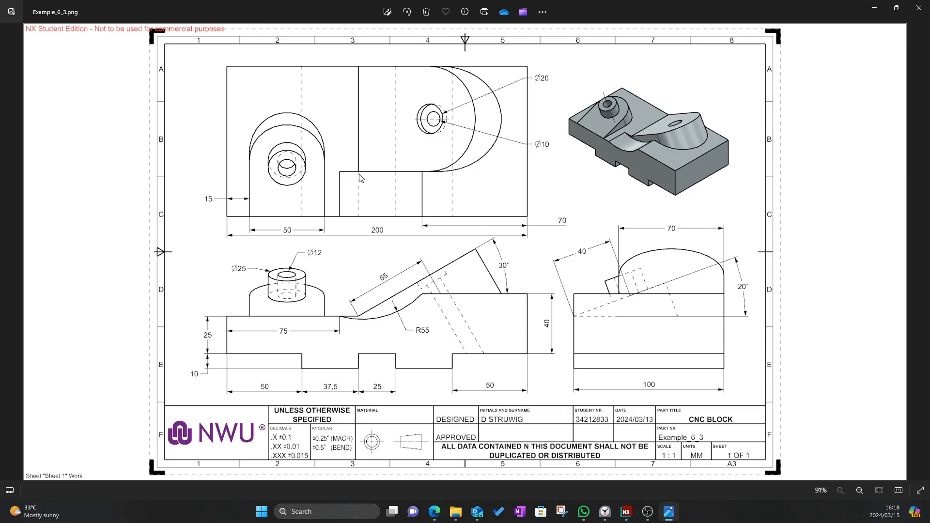
key("alt+Tab")
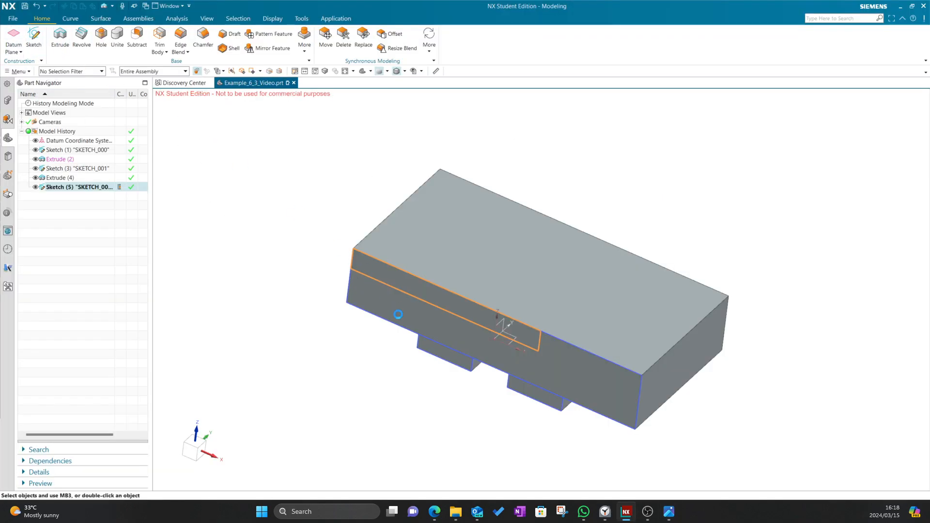
left_click_drag(355, 382, 184, 251)
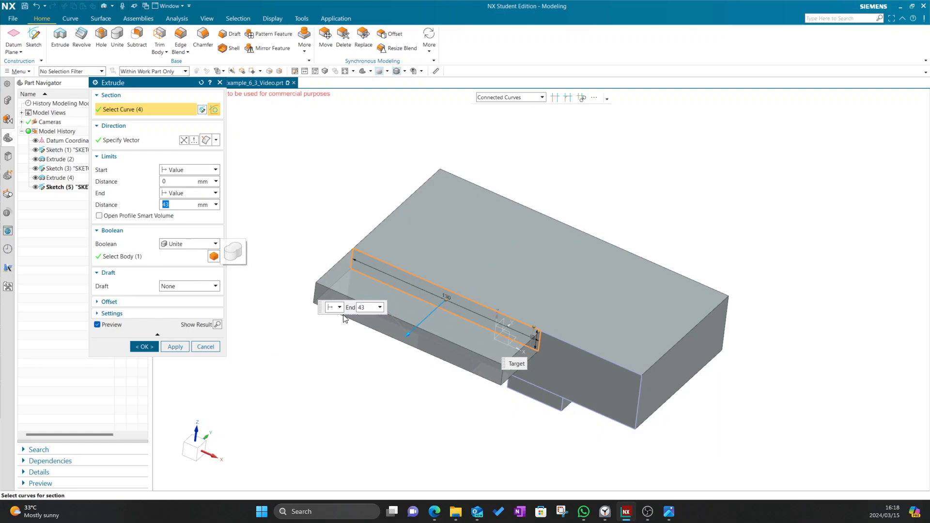
left_click_drag(412, 333, 382, 358)
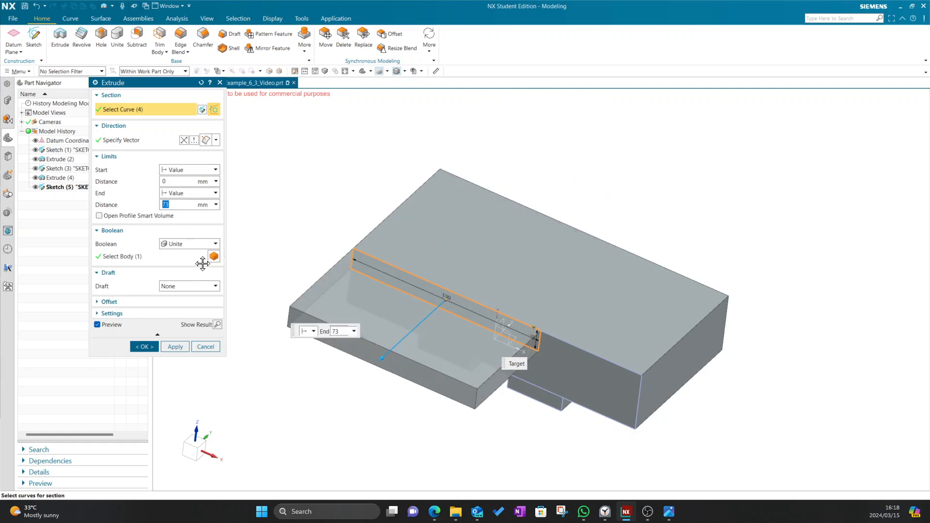
left_click(183, 242)
left_click(175, 253)
left_click(186, 243)
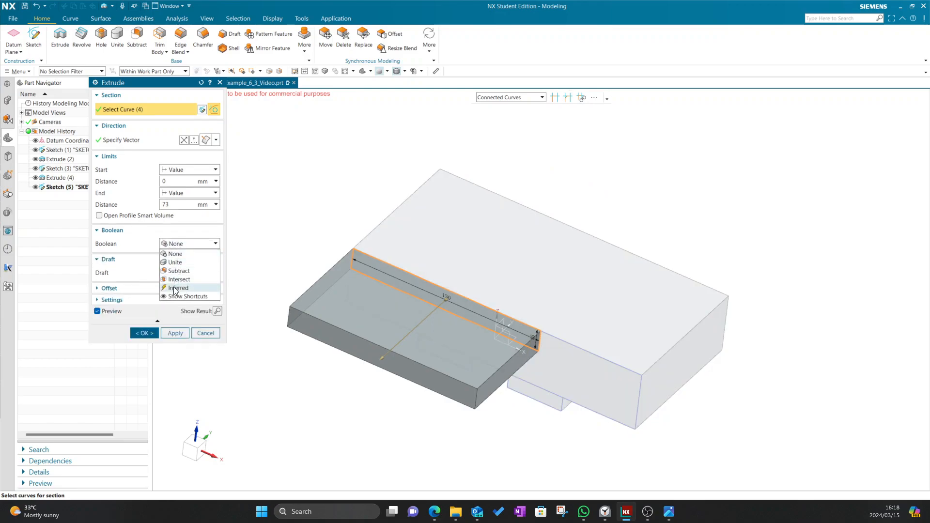
left_click(176, 289)
left_click_drag(384, 355, 600, 159)
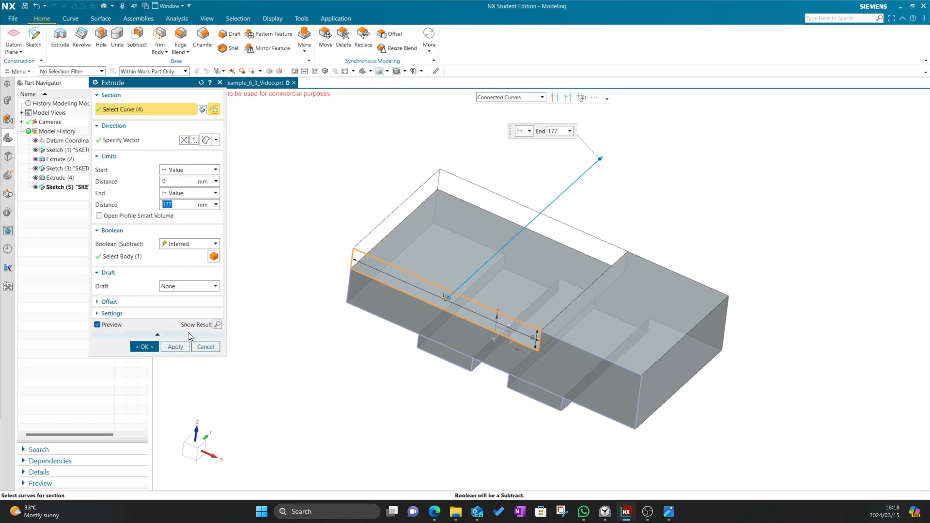
left_click(145, 347)
middle_click_drag(347, 352, 421, 349)
key("alt+Tab")
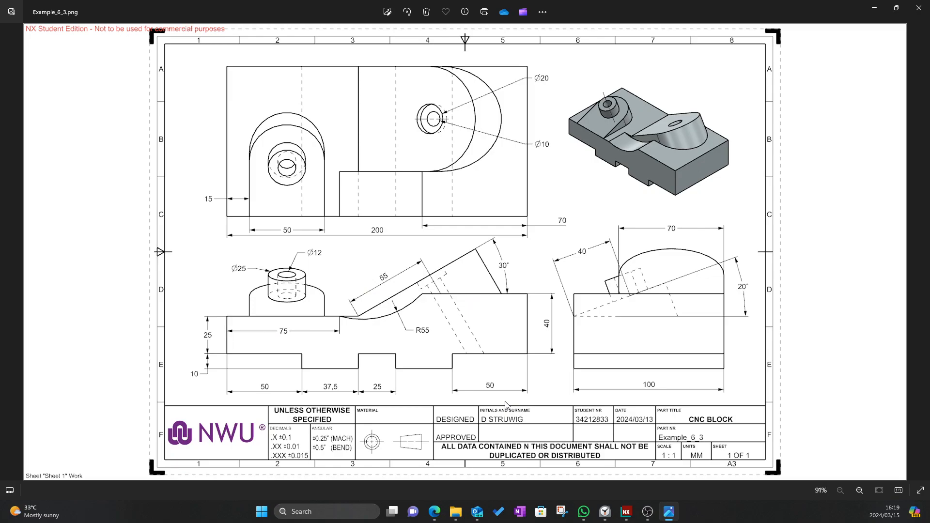
Compare the stepped, slotted block against the drawing once more, ending back in NX
key("alt+Tab")
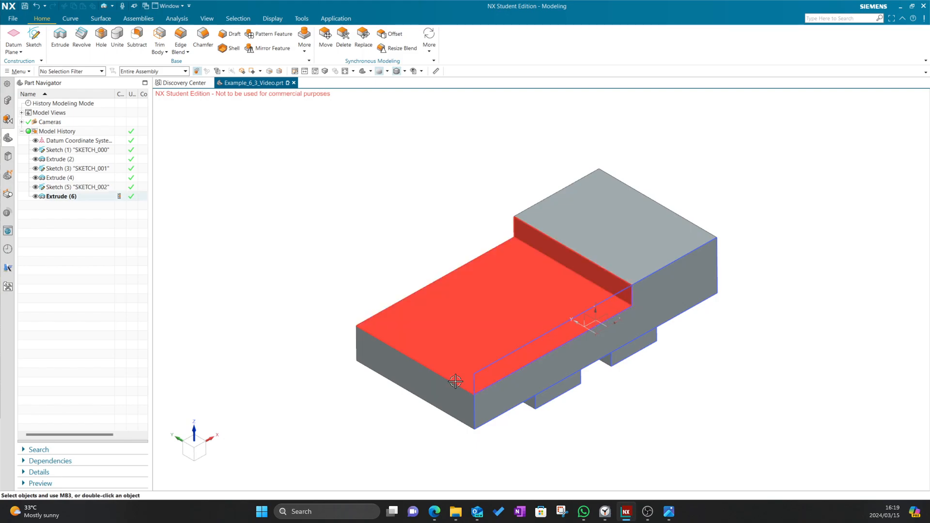
key("alt+Tab")
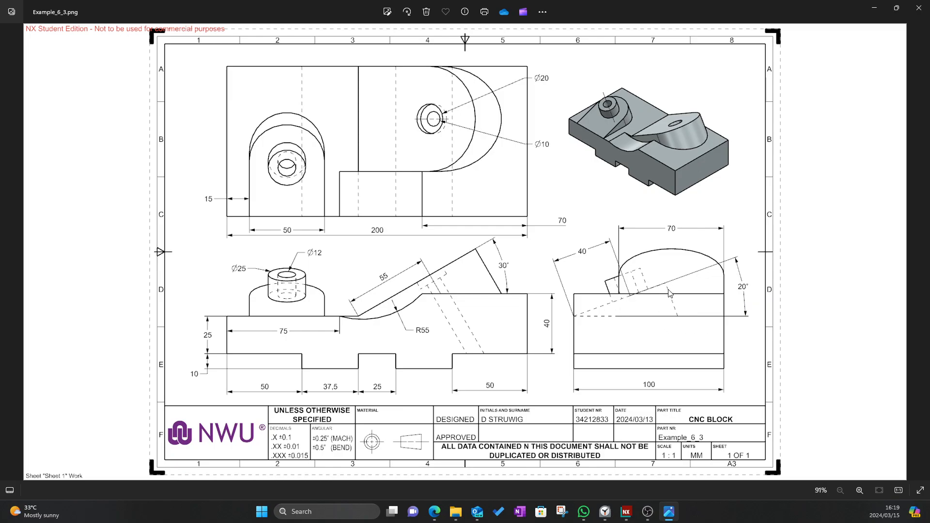
key("alt+Tab")
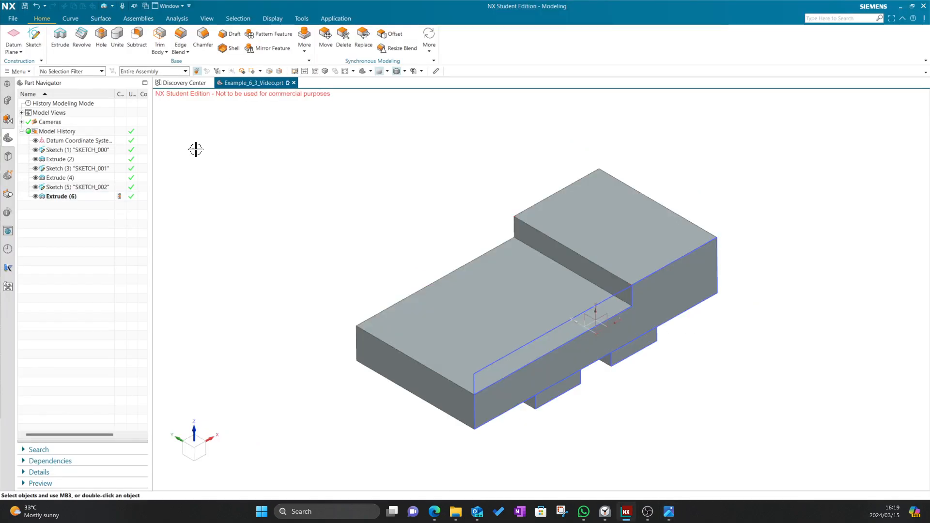
Try a datum plane from the block's front top edge and Line17, then cancel it
left_click(14, 33)
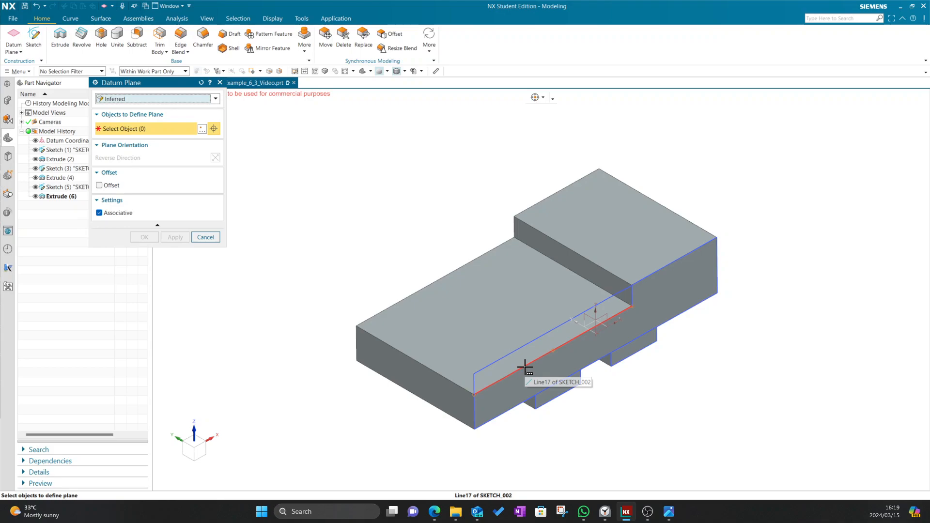
left_click(524, 367)
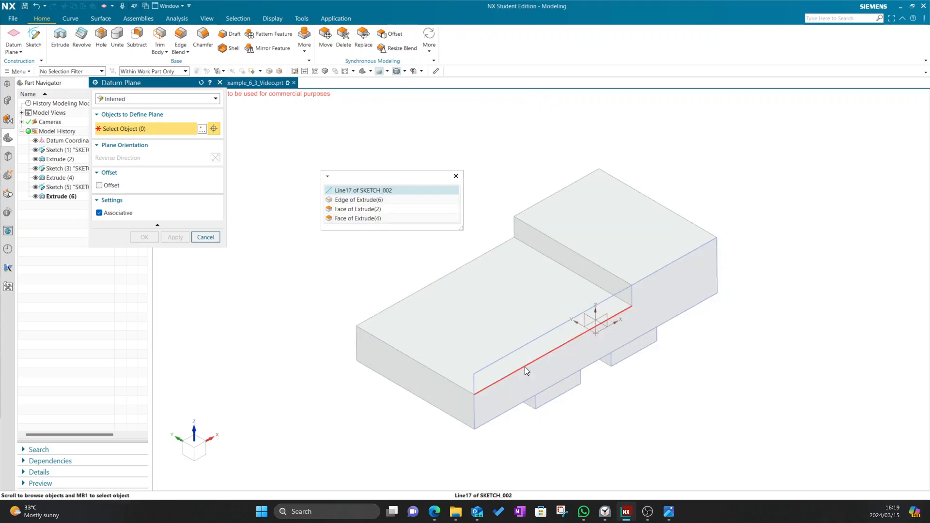
left_click(375, 189)
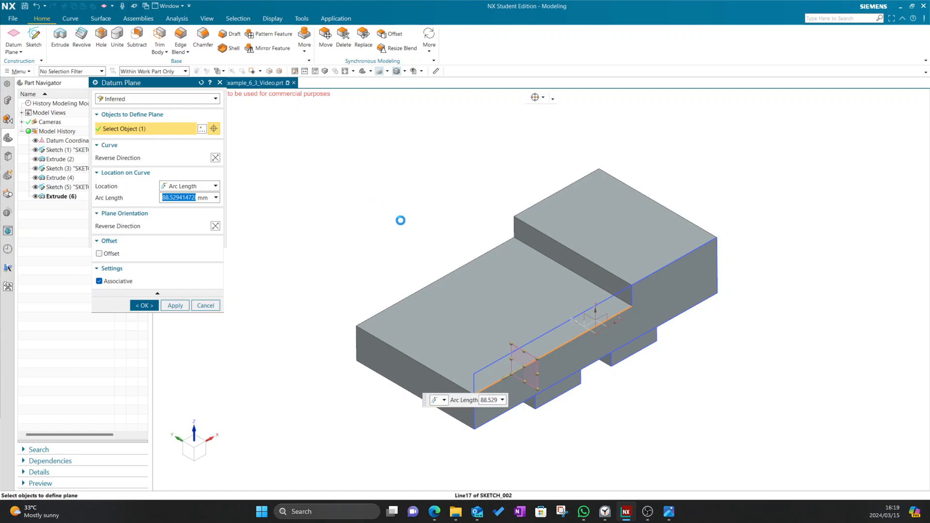
middle_click_drag(412, 200, 423, 187)
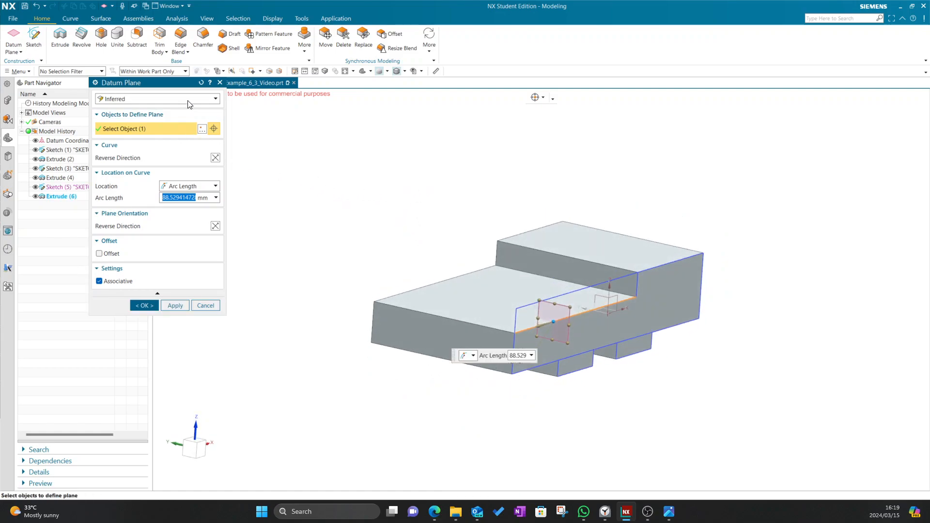
left_click(206, 305)
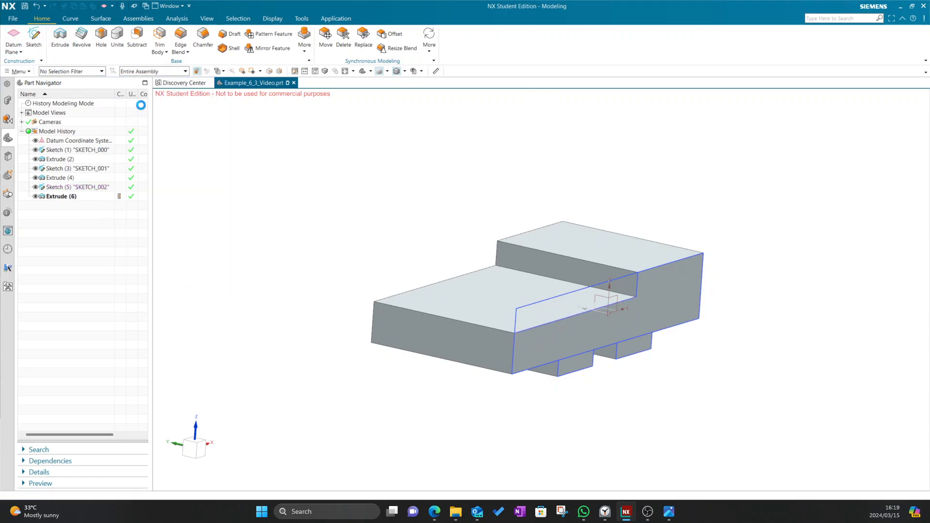
Define an At Angle datum plane on the lower top face about its front edge
left_click(140, 102)
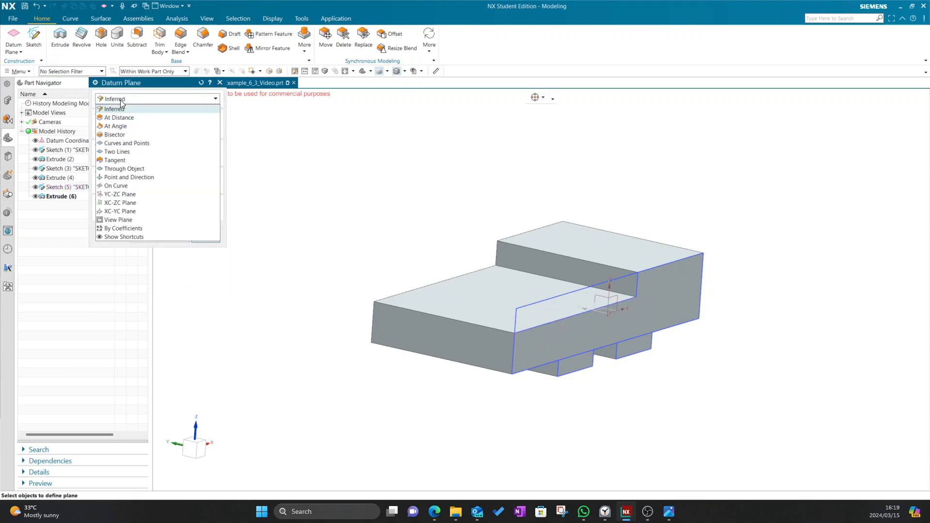
left_click(124, 130)
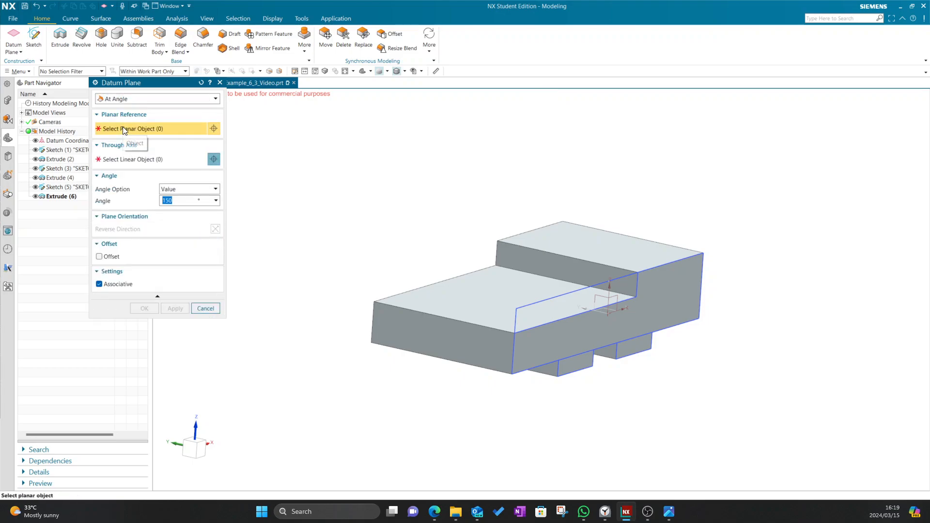
left_click(484, 292)
left_click(360, 191)
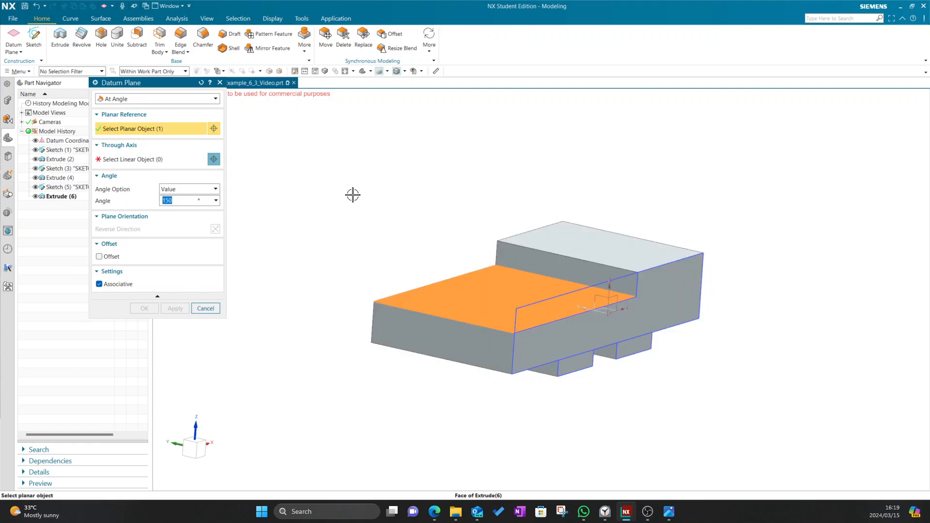
left_click(540, 322)
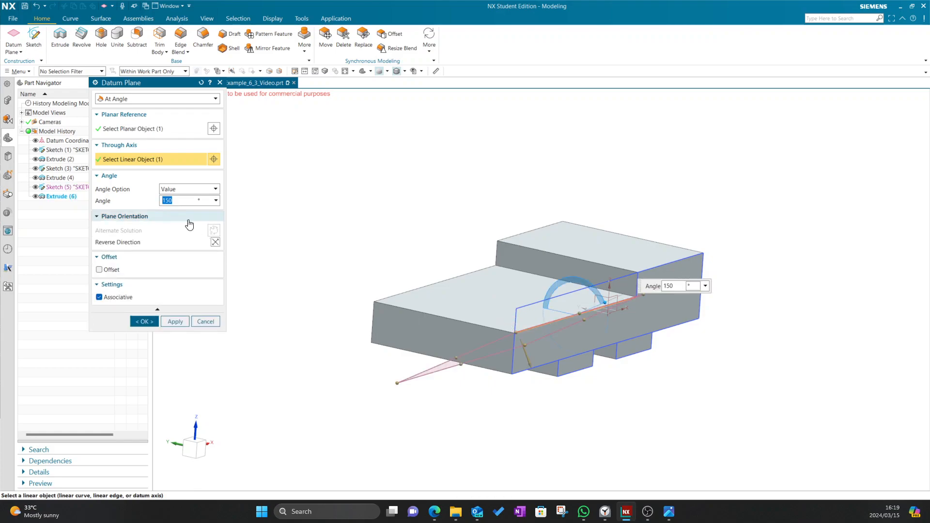
Set the plane angle to 20°, check it against the drawing, and confirm it
left_click(215, 242)
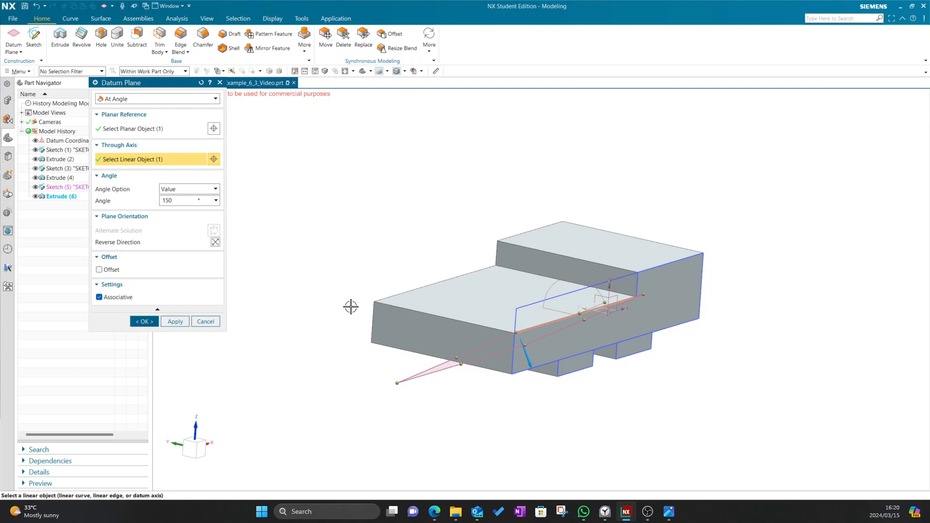
key("alt+Tab")
key("alt+Tab")
left_click_drag(183, 199, 148, 200)
type("20")
key("Return")
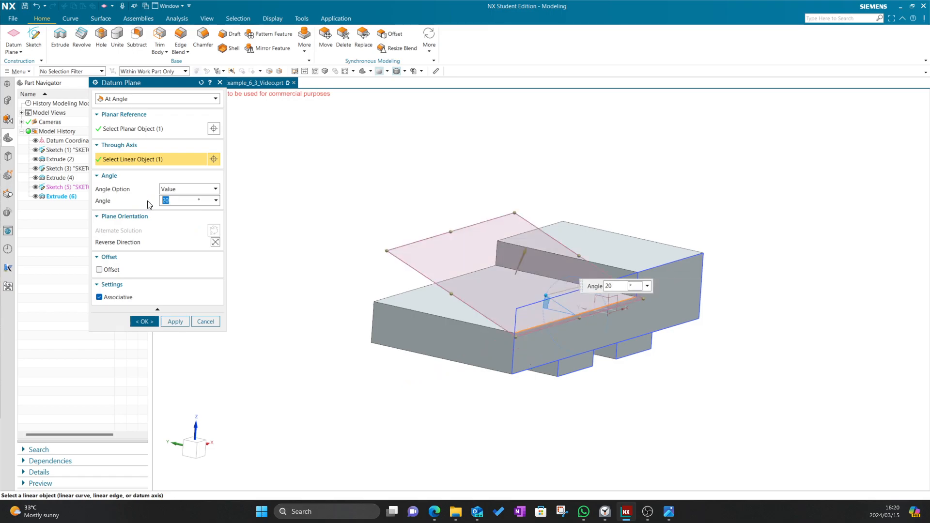
left_click(199, 451)
left_click(185, 449)
scroll(656, 267, "up", 1)
scroll(656, 267, "up", 2)
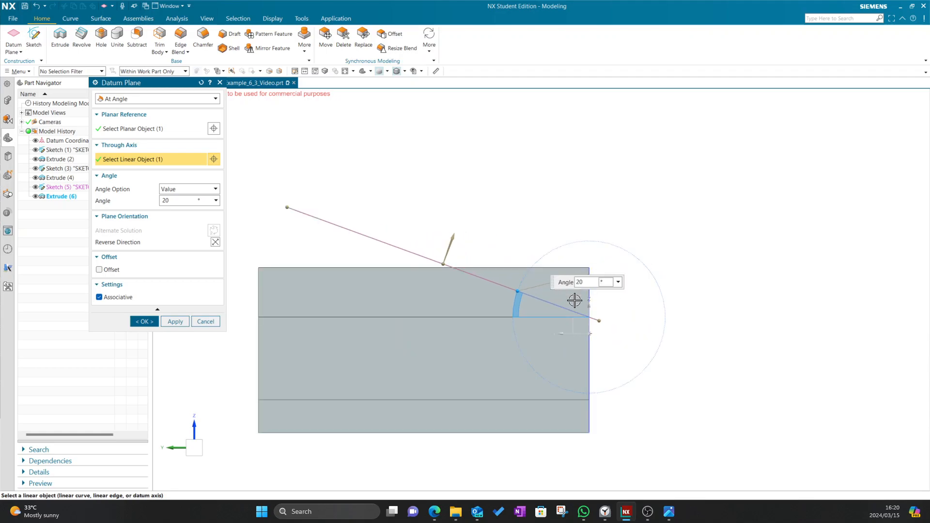
key("alt+Tab")
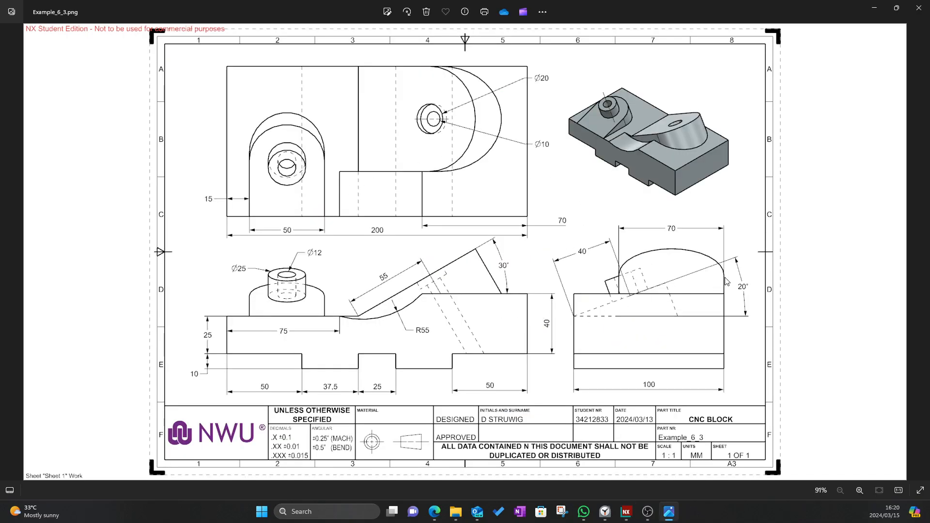
key("alt+Tab")
key("alt+Tab")
key("alt+Tab")
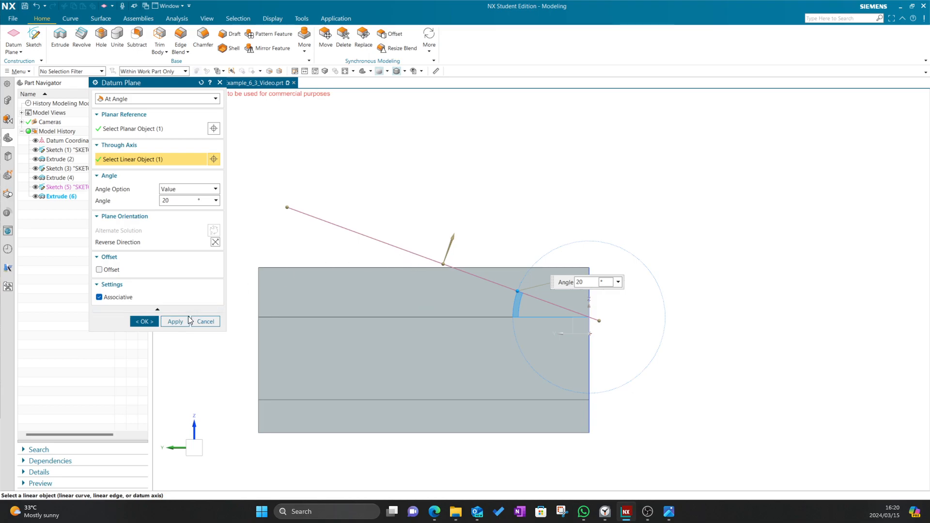
left_click(144, 321)
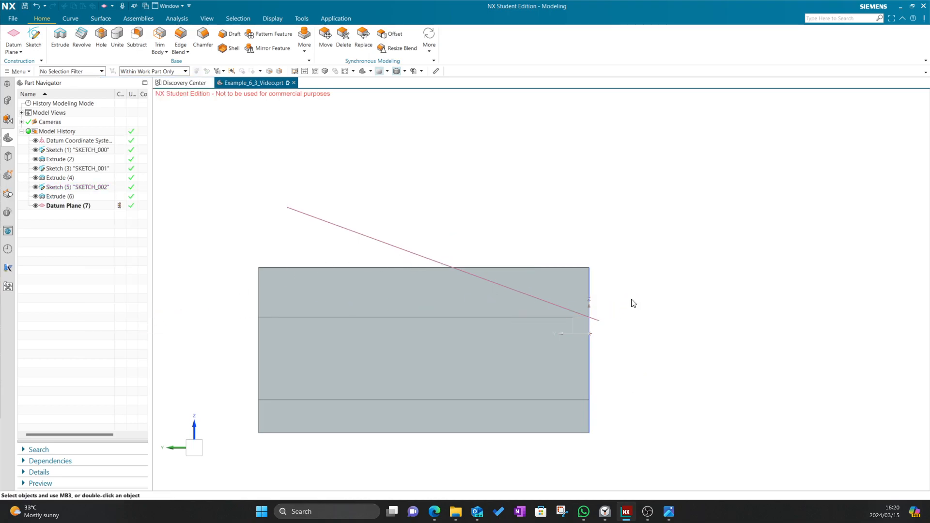
Orbit the block to an isometric view and start a new sketch
scroll(674, 280, "down", 2)
middle_click_drag(674, 280, 588, 291)
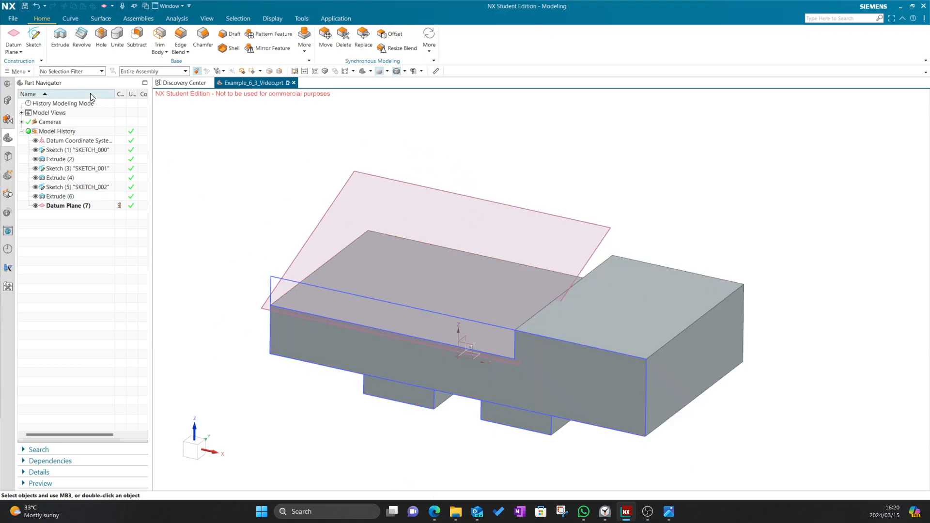
left_click(35, 40)
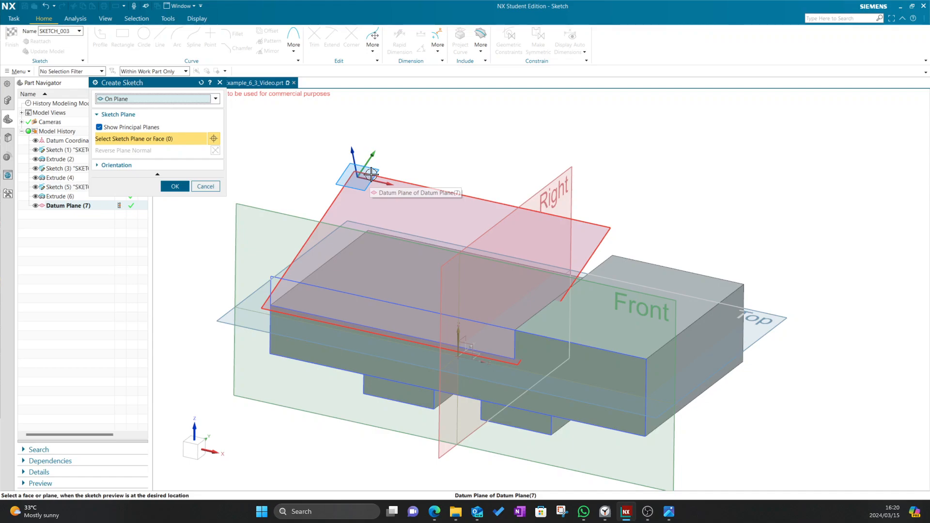
Place SKETCH_003 on the angled datum plane and view it squarely, consulting the drawing
left_click(371, 173)
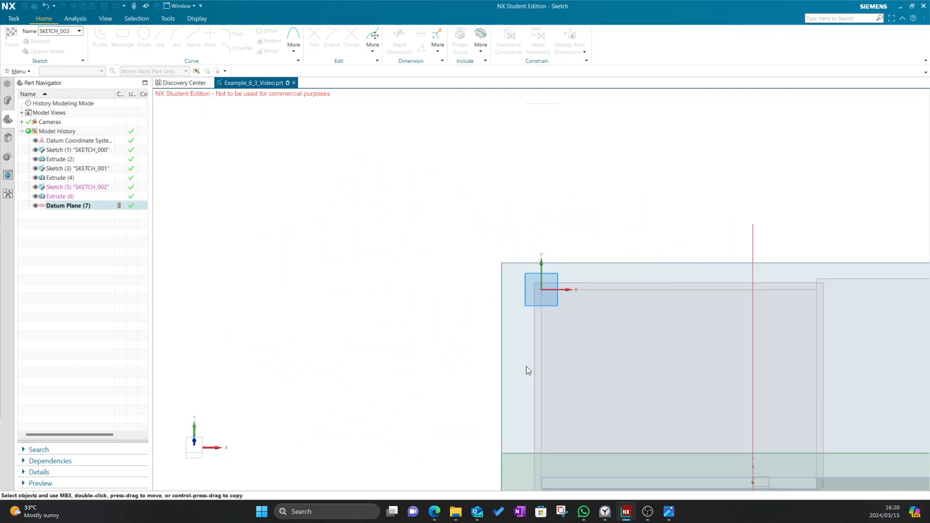
scroll(615, 406, "up", 5)
middle_click_drag(581, 365, 591, 342)
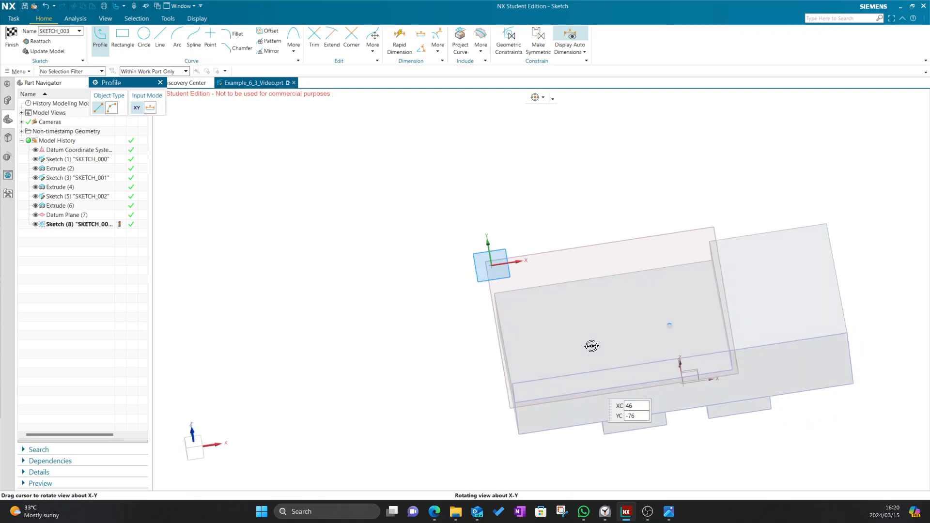
left_click(199, 443)
key("alt+Tab")
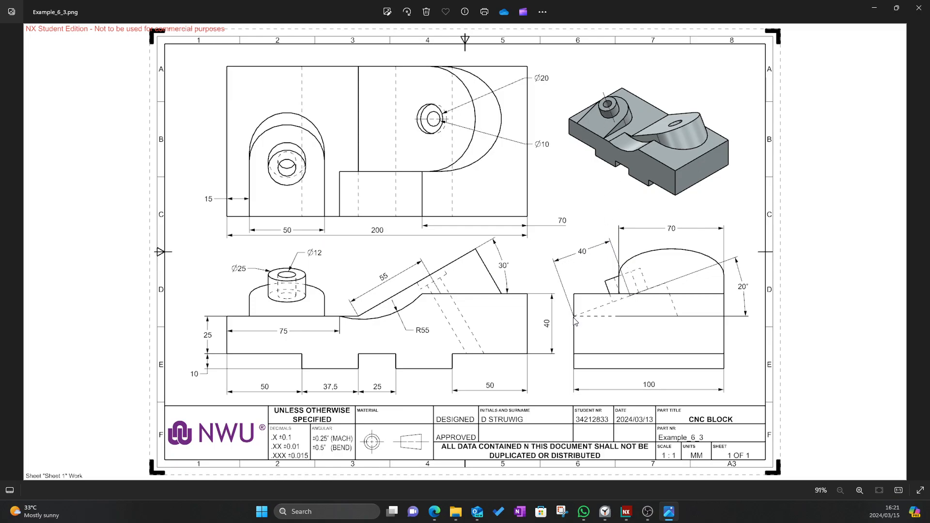
key("alt+Tab")
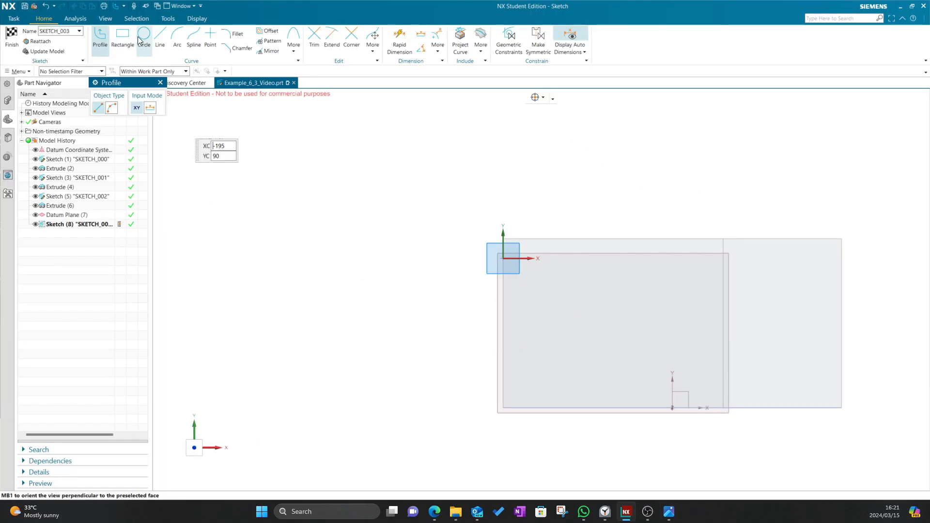
key("alt+Tab")
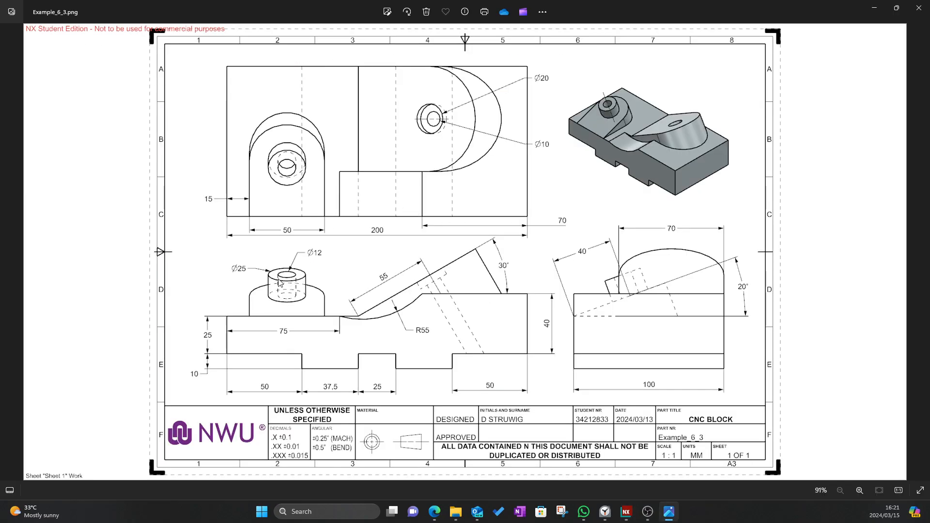
key("alt+Tab")
Orbit toward the block's edge with the Circle tool active, then leave the tool
left_click(143, 37)
scroll(601, 327, "down", 3)
mouse_move(527, 284)
middle_mouse_down()
mouse_move(550, 263)
mouse_move(496, 345)
mouse_move(369, 386)
mouse_move(206, 129)
middle_mouse_up()
middle_click_drag(396, 245, 525, 287)
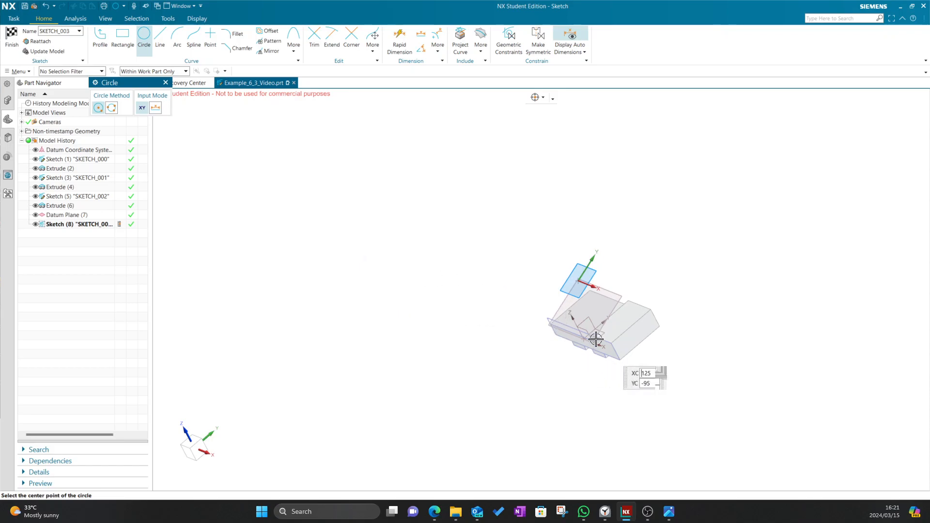
middle_click_drag(468, 346, 486, 332)
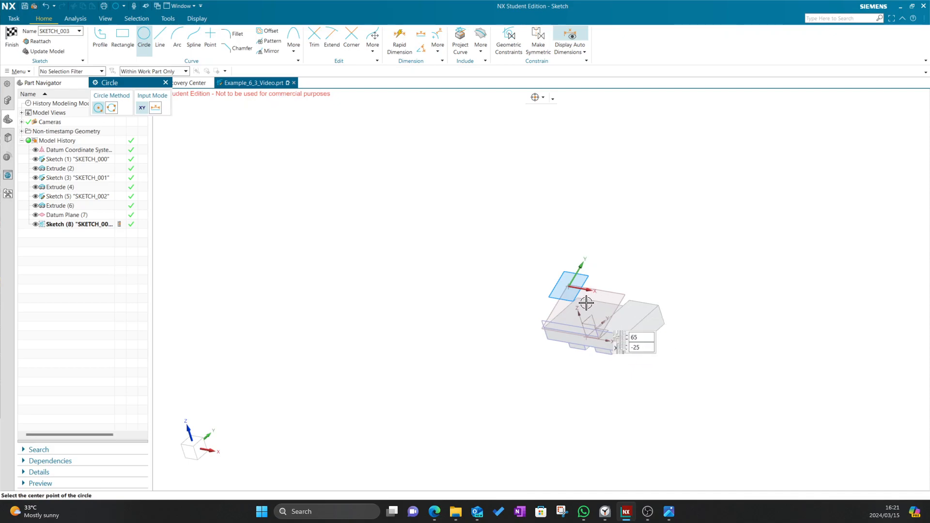
left_click(166, 83)
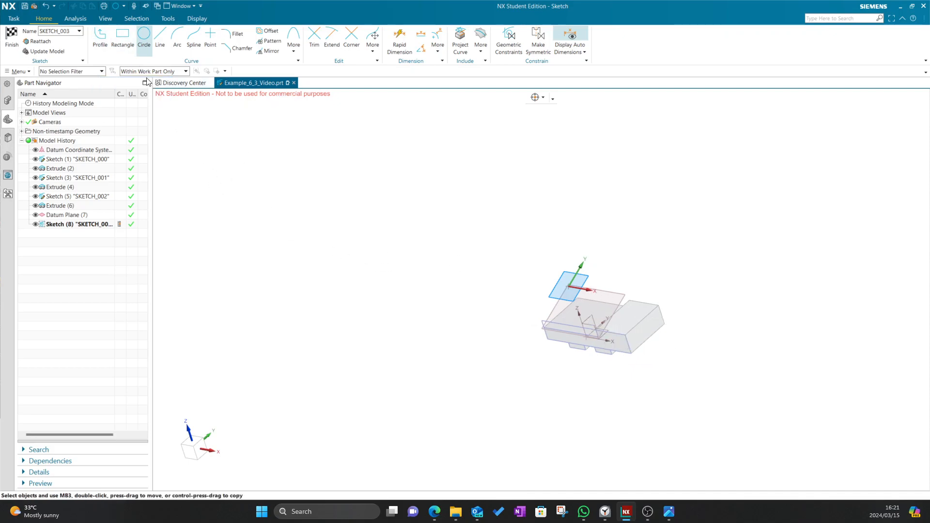
Finish the sketch, reopen Sketch (8) for editing, and frame the whole part outline
left_click(8, 42)
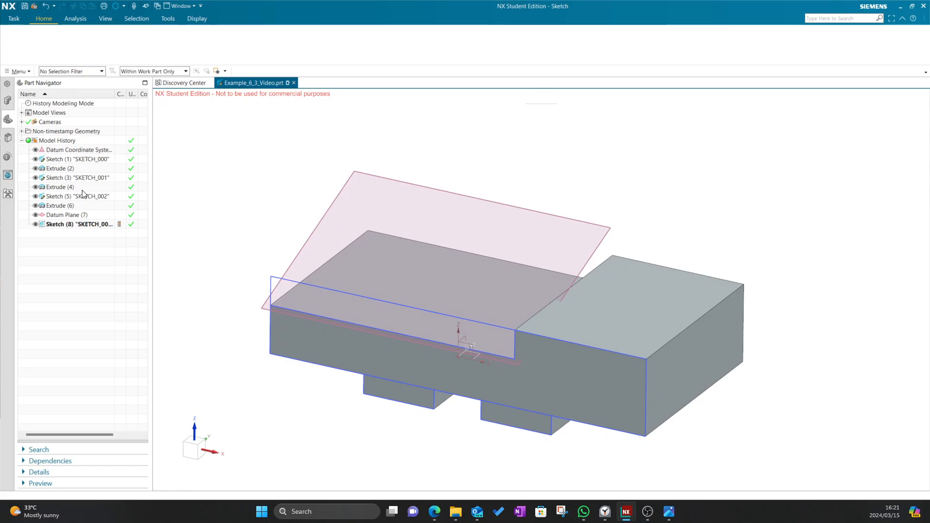
double_click(64, 224)
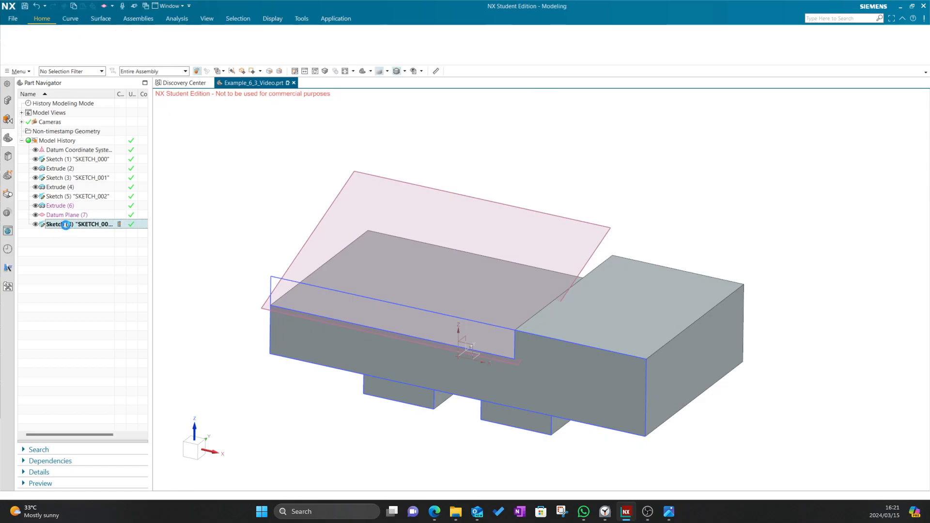
scroll(664, 339, "down", 5)
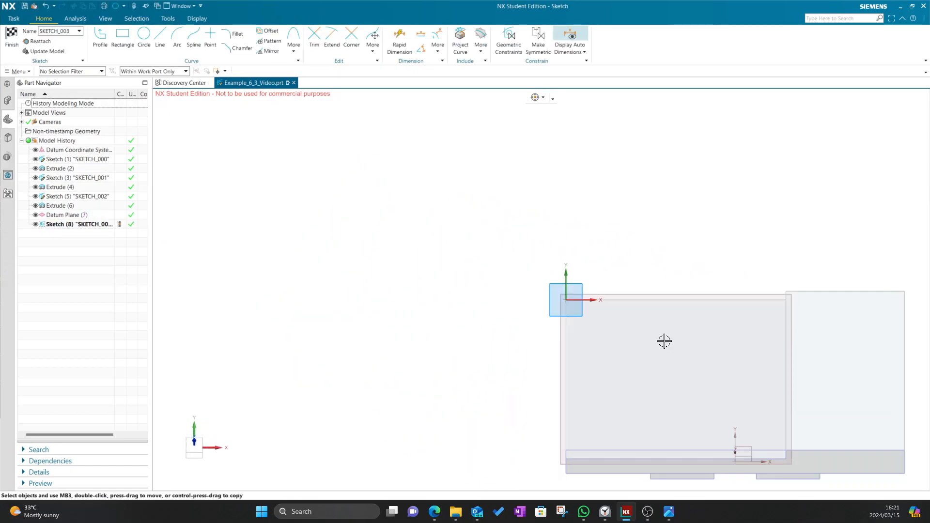
middle_click_drag(674, 345, 567, 323, "shift")
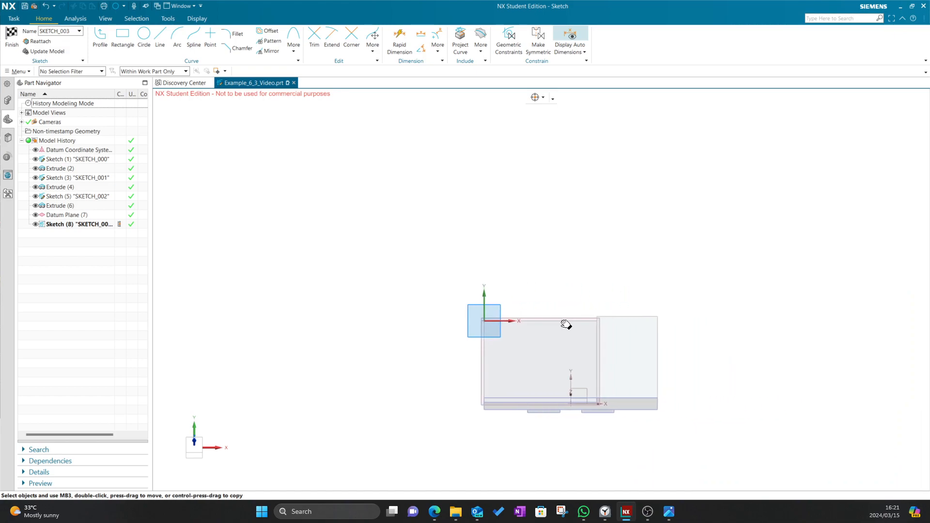
scroll(494, 385, "up", 2)
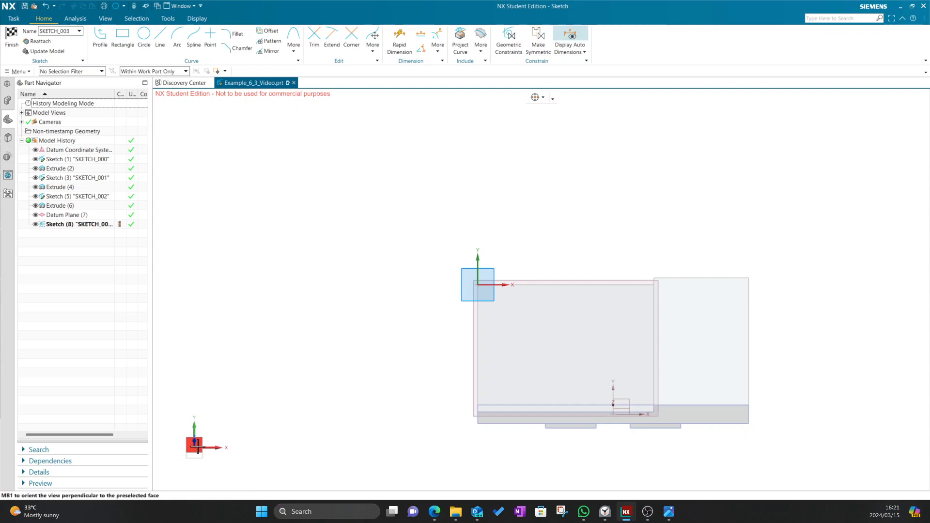
scroll(283, 396, "down", 3)
scroll(415, 396, "up", 3)
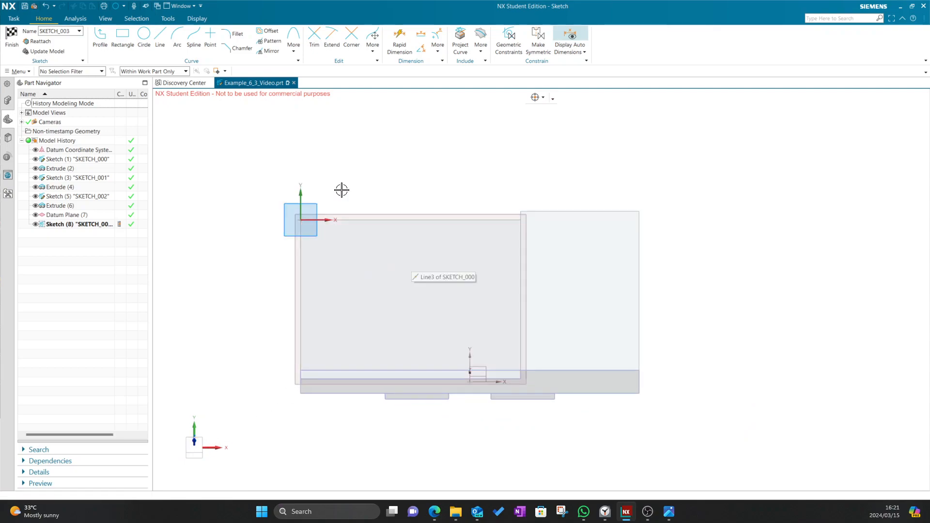
Draw concentric Ø25 and Ø12 circles on the angled sketch plane
left_click(144, 34)
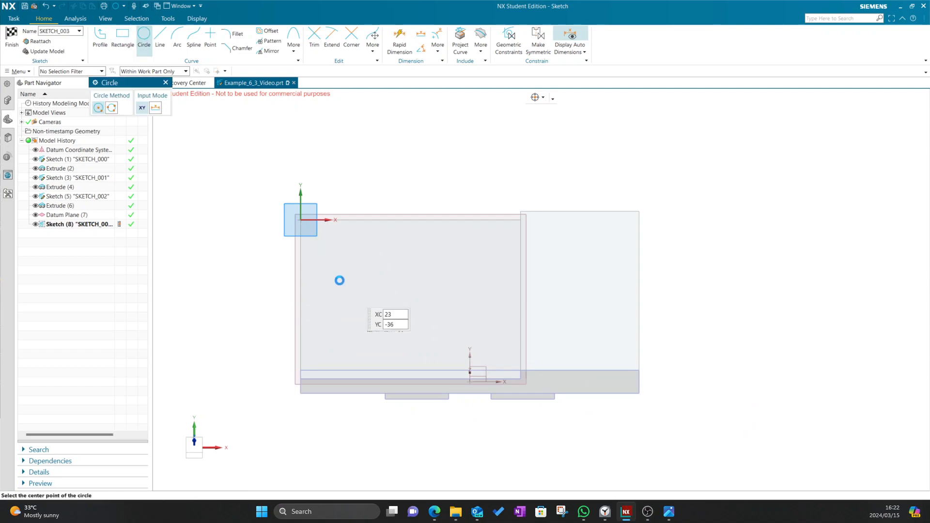
left_click(345, 292)
type("25")
key("Return")
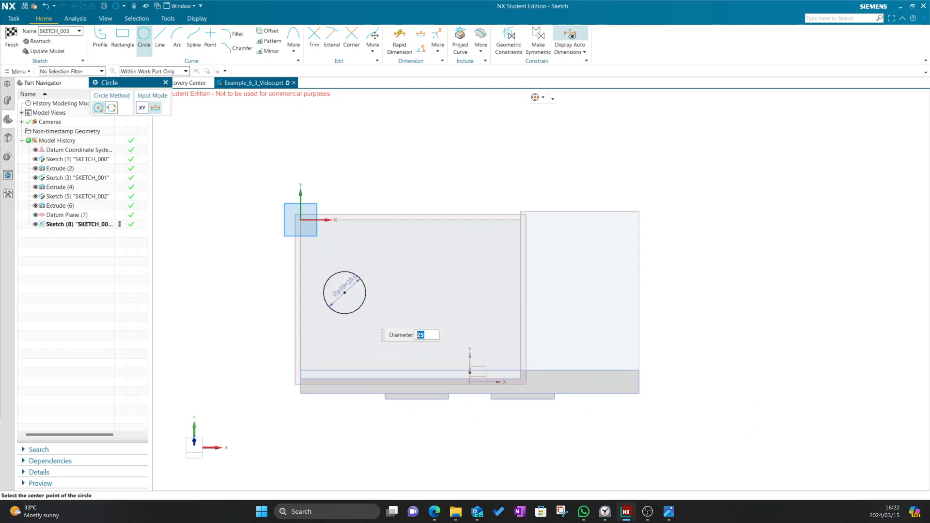
left_click(344, 292)
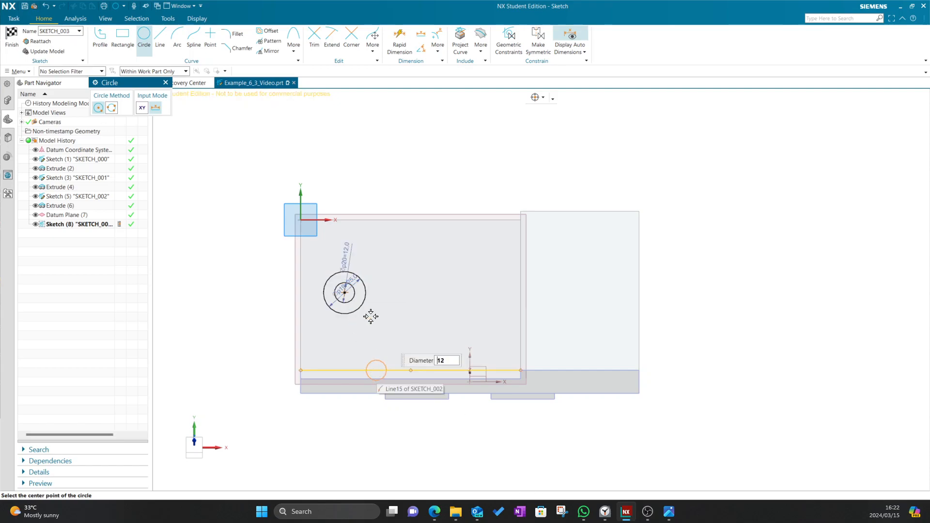
key("Escape")
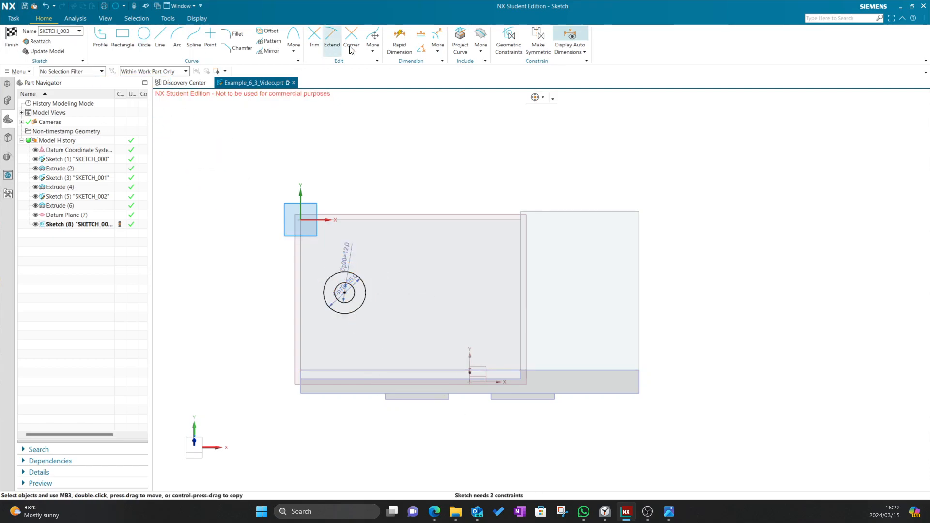
key("alt+Tab")
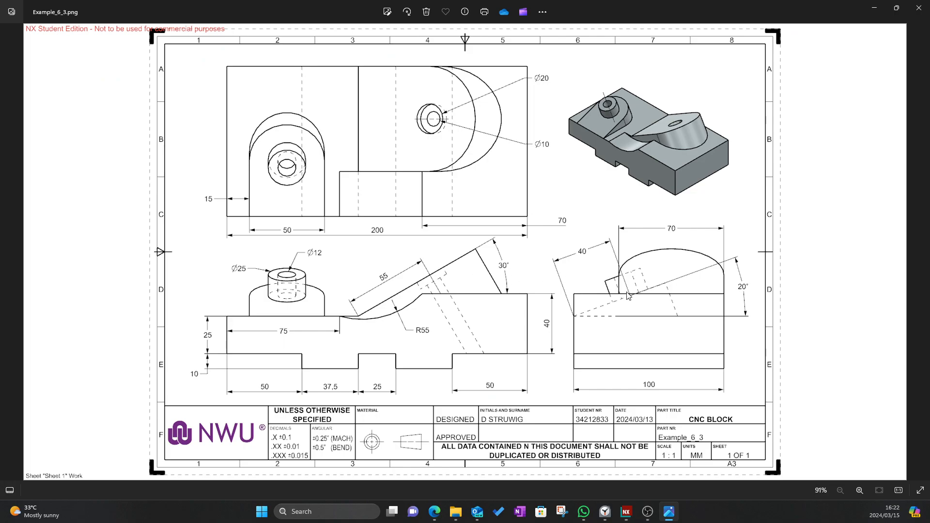
key("alt+Tab")
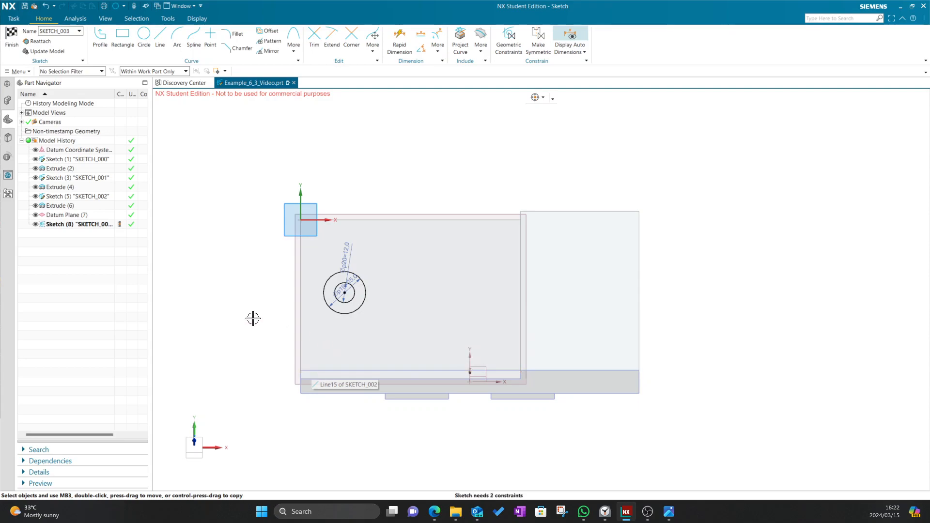
Dimension the circles 40 from the bottom line and finish the sketch
middle_click_drag(226, 221, 258, 258)
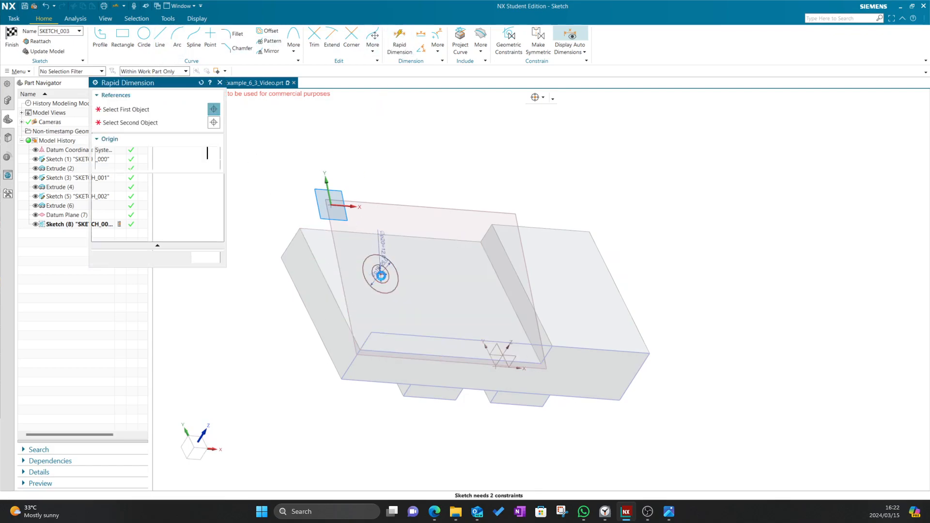
left_click(380, 274)
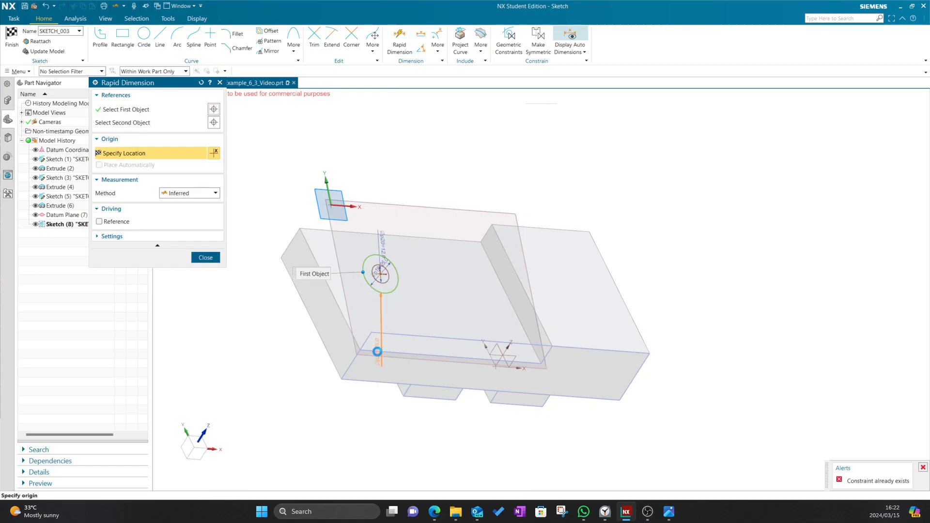
left_click(378, 350)
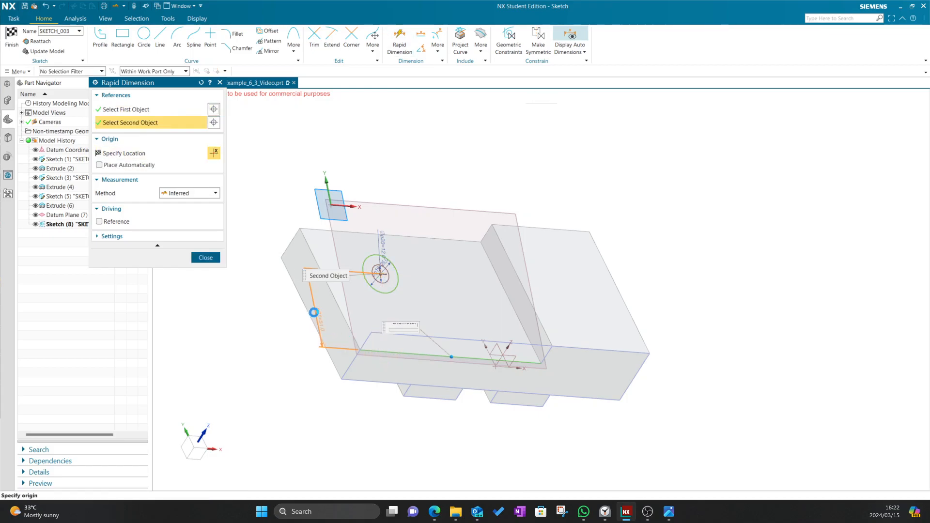
left_click(297, 318)
type("40")
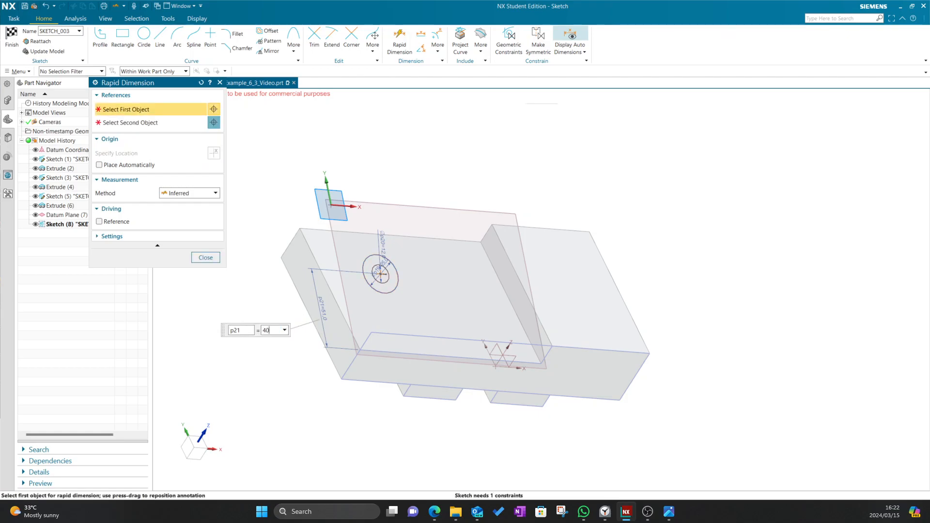
key("Return")
left_click(206, 257)
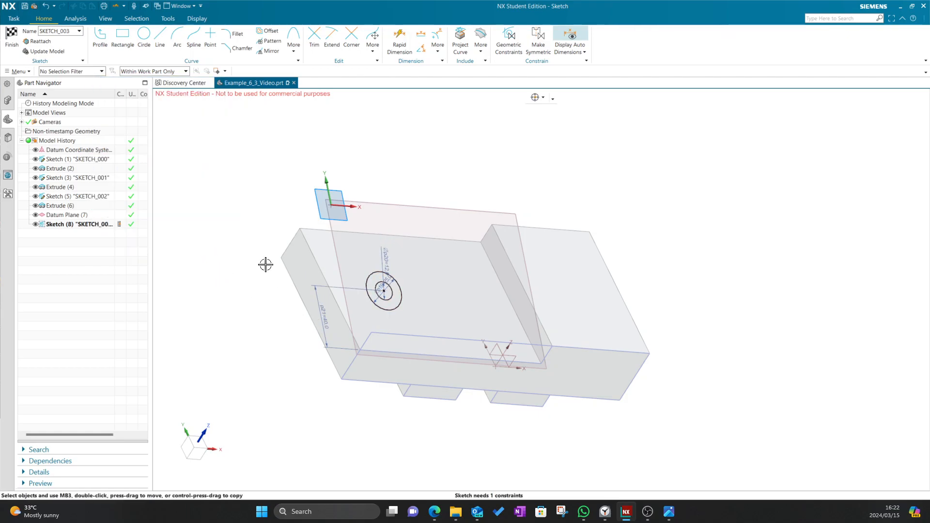
left_click(16, 47)
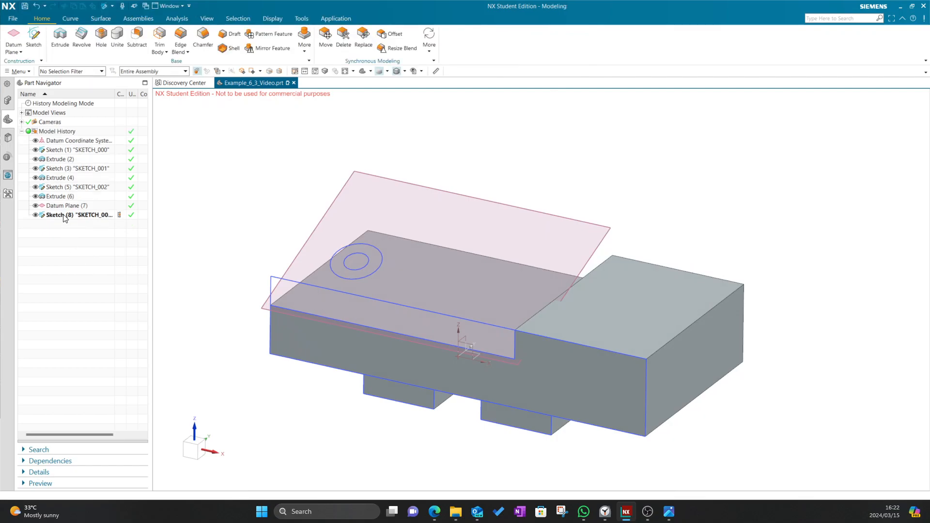
Reopen Sketch (8) for editing and check the reference drawing
double_click(64, 215)
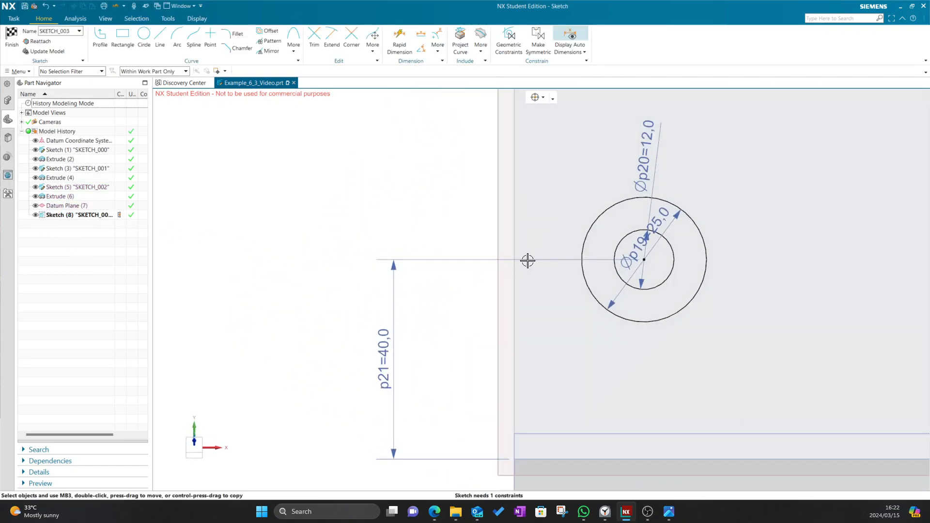
scroll(557, 263, "down", 7)
scroll(656, 254, "up", 5)
key("alt+Tab")
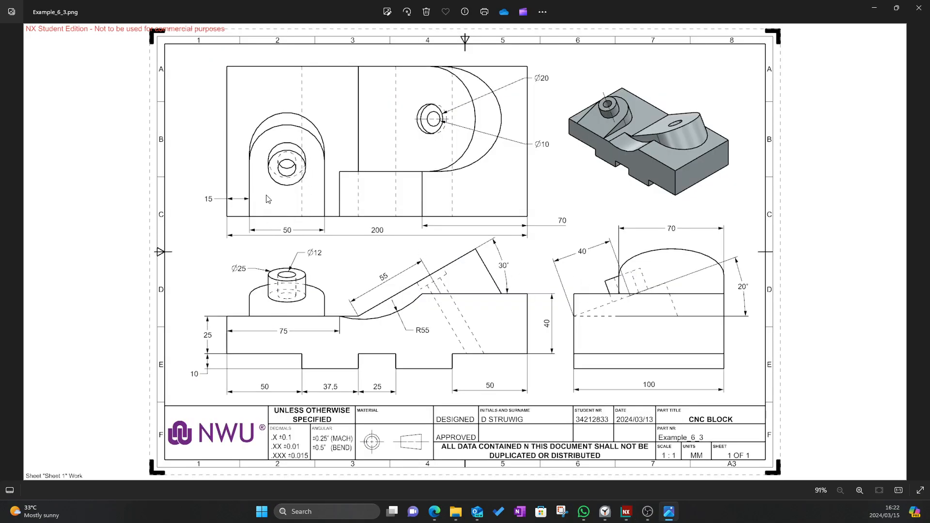
key("alt+Tab")
Draw an R25 centre-and-endpoints semicircle around the circles, then shift them right
left_click(177, 39)
left_click(112, 108)
left_click(420, 286)
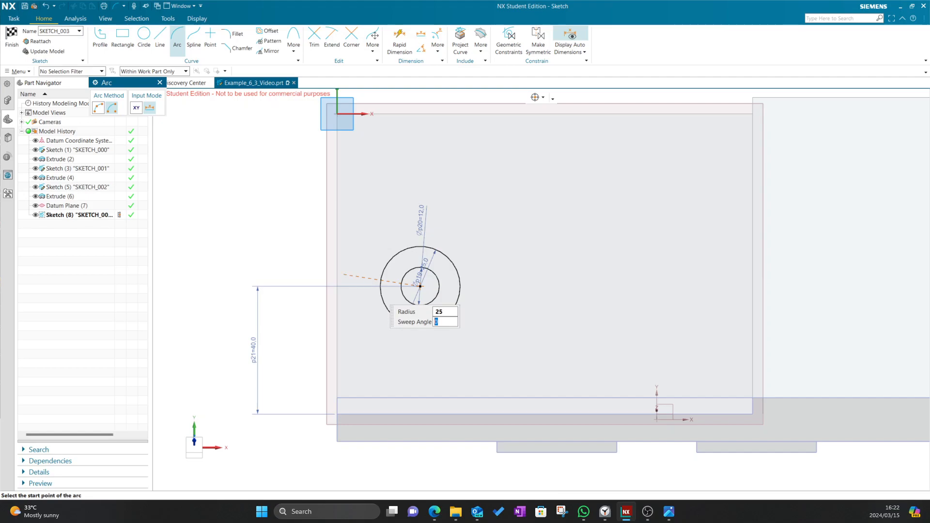
left_click(371, 288)
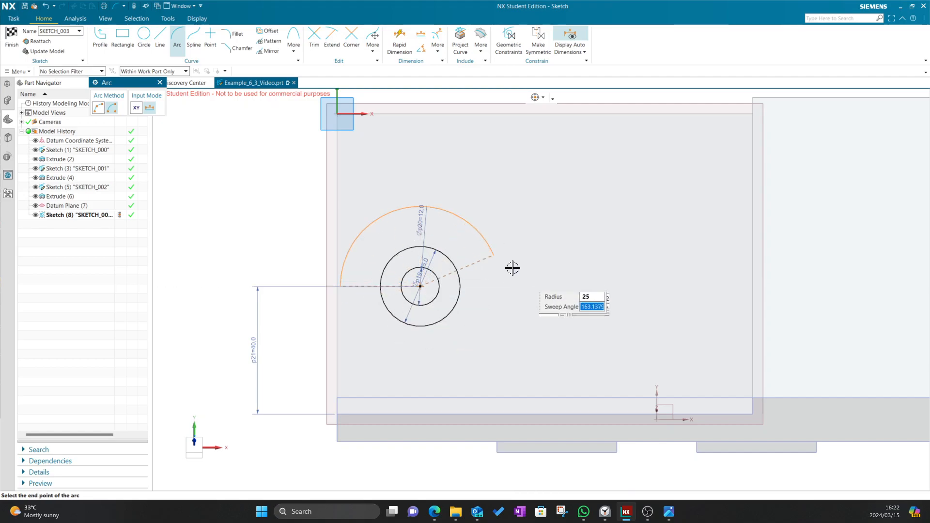
left_click(514, 286)
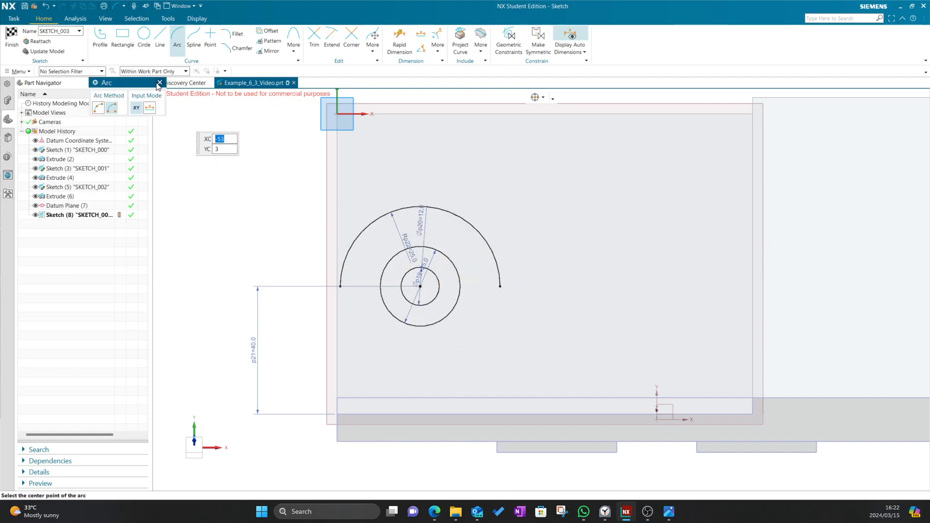
left_click(157, 86)
key("alt+Tab")
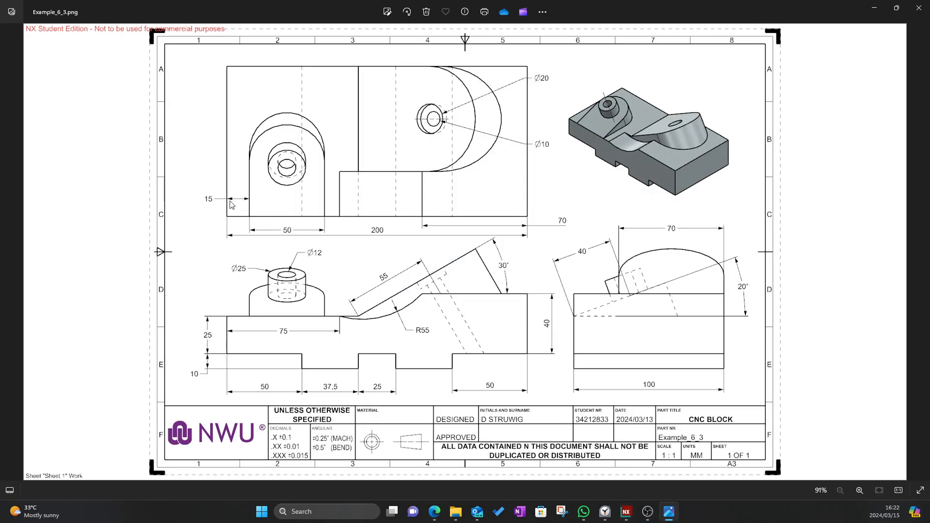
key("alt+Tab")
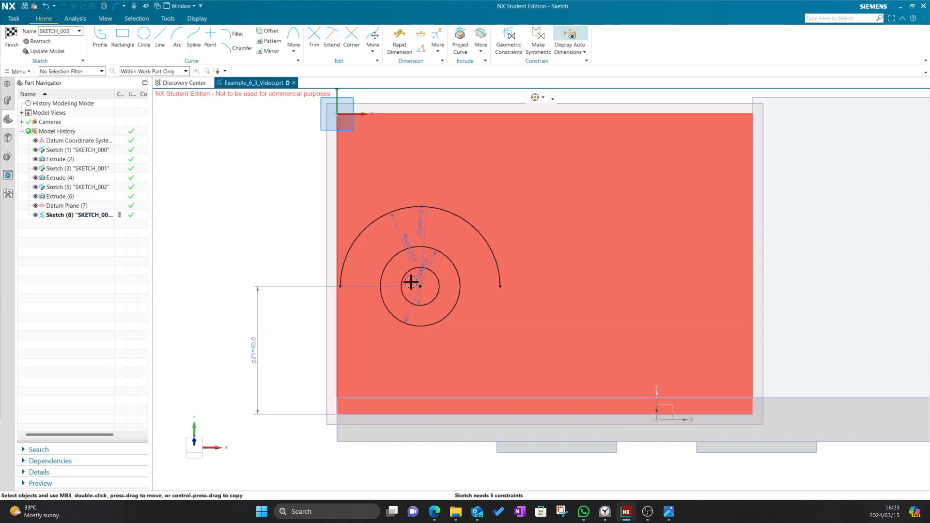
left_click_drag(420, 287, 467, 286)
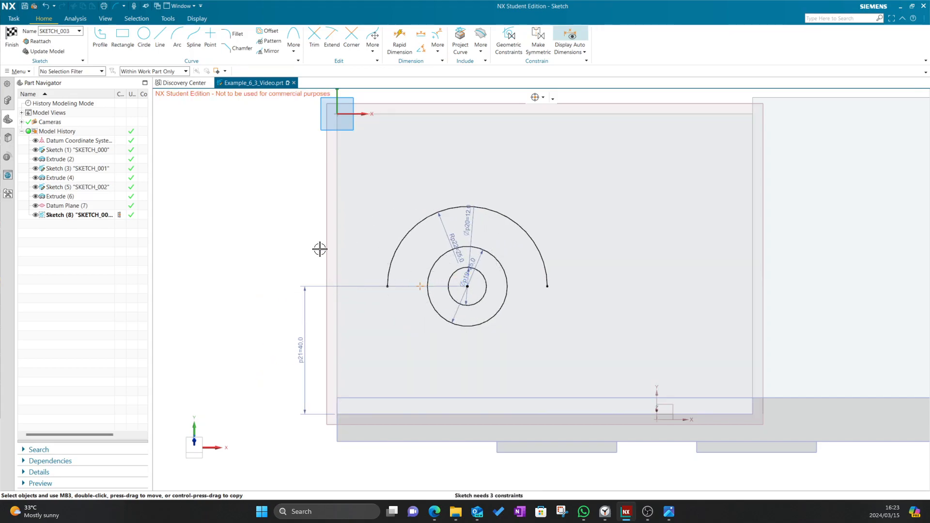
Dimension the arc's left end 15 horizontally from the bottom-left corner
left_click(385, 45)
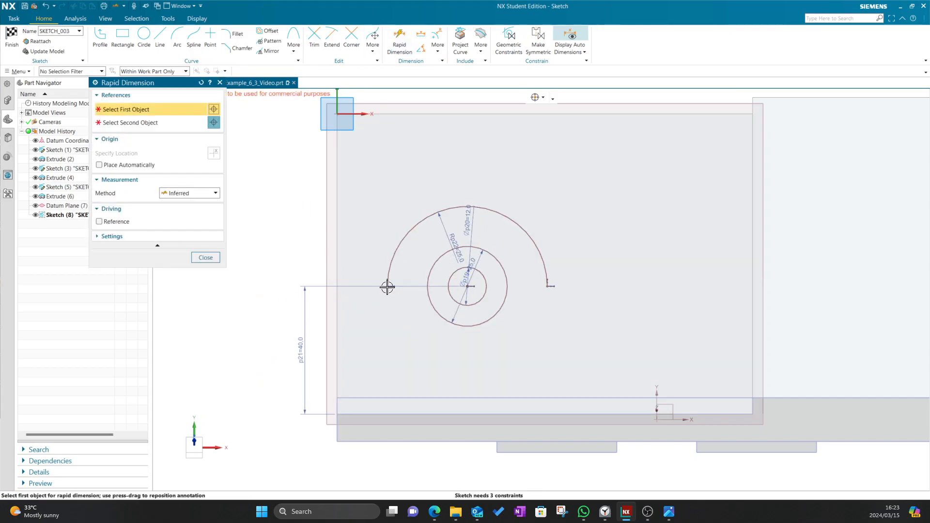
left_click(366, 328)
left_click(335, 414)
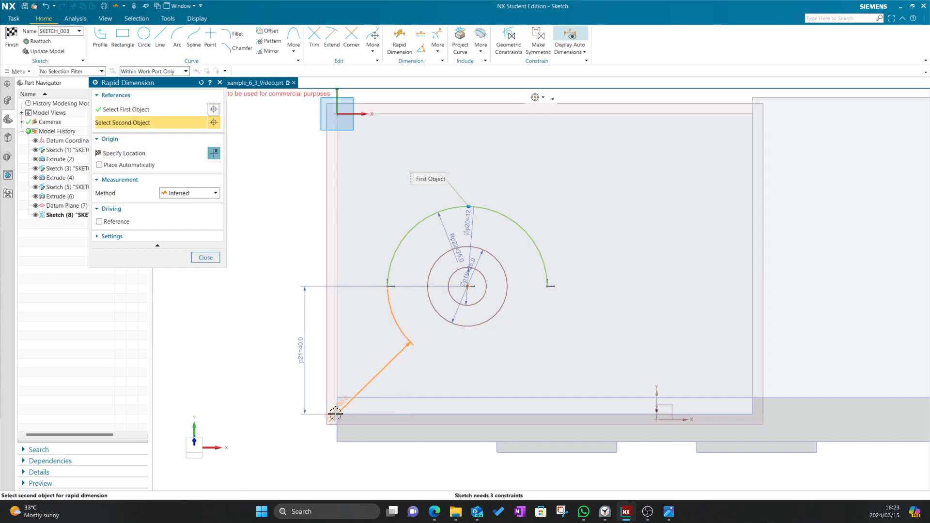
left_click(337, 414)
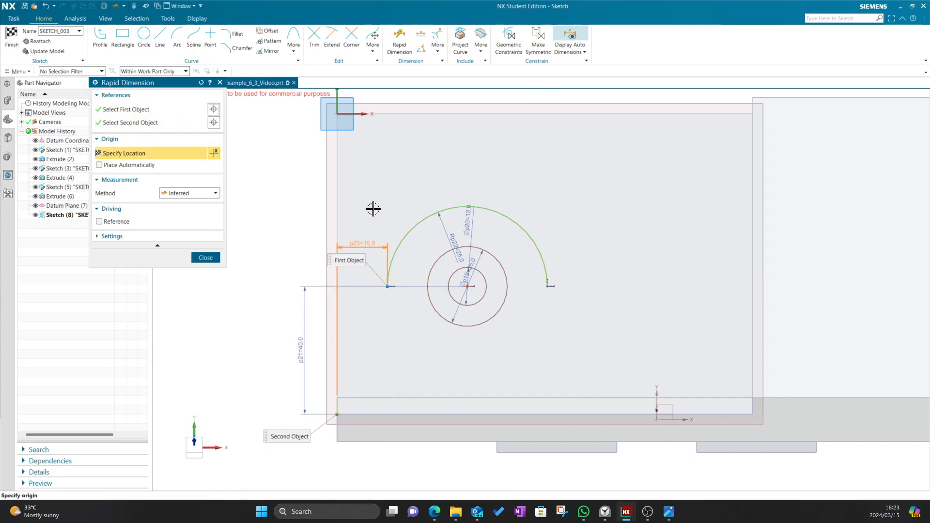
left_click(370, 179)
type("15.75292")
key("Return")
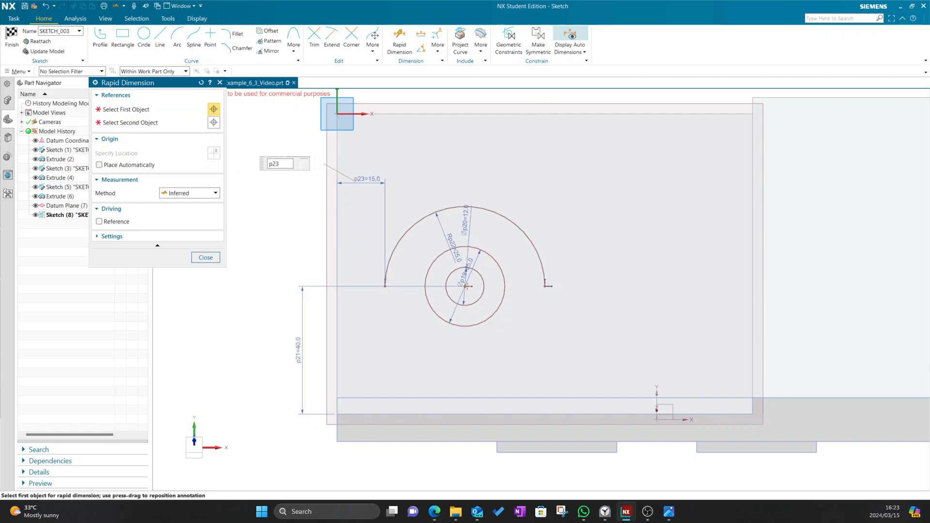
left_click(208, 262)
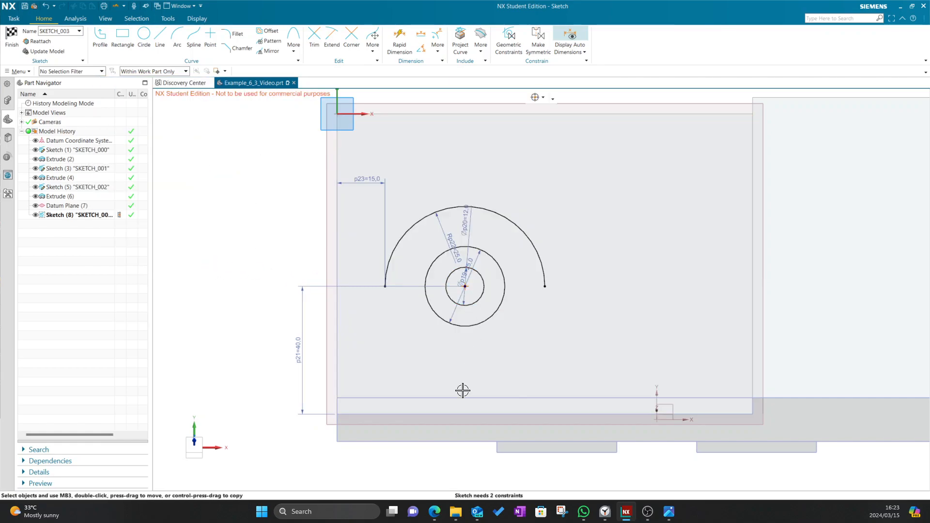
Draw a bottom line along the lower edge and vertical sides from both arc ends
mouse_move(463, 287)
left_mouse_down()
mouse_move(464, 218)
mouse_move(450, 262)
left_mouse_up()
left_click(160, 43)
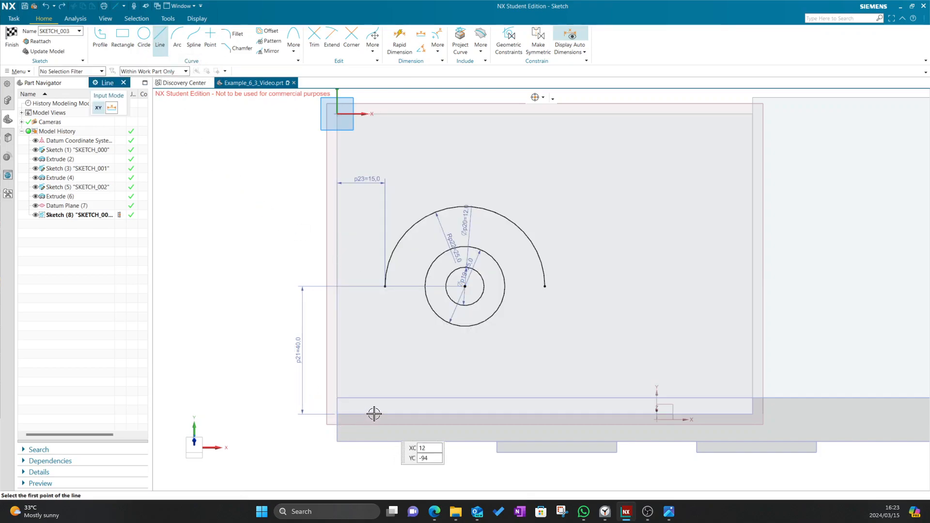
left_click(374, 414)
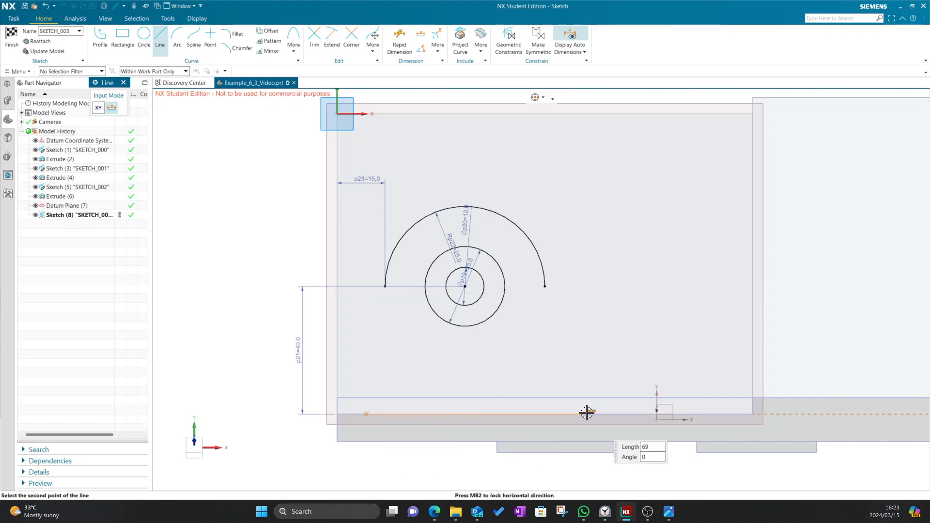
left_click(535, 417)
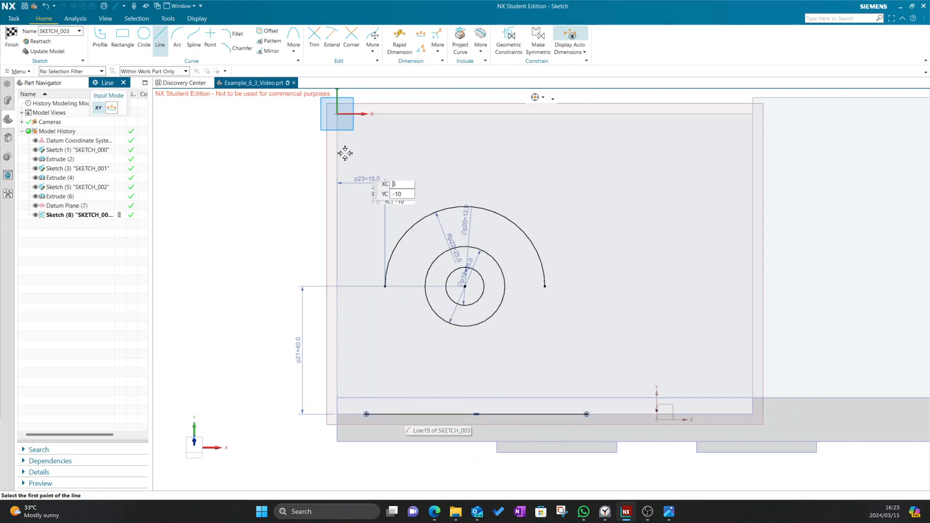
left_click(385, 287)
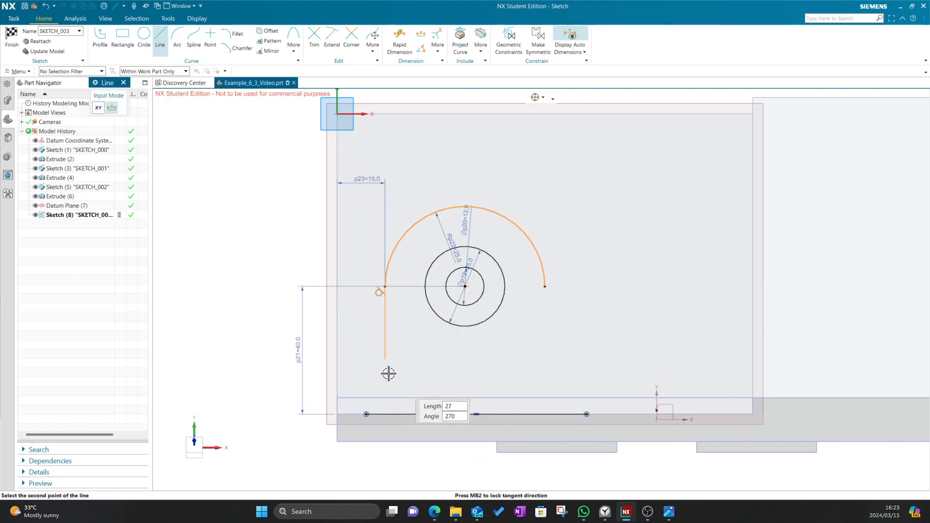
left_click(389, 374)
left_click(544, 286)
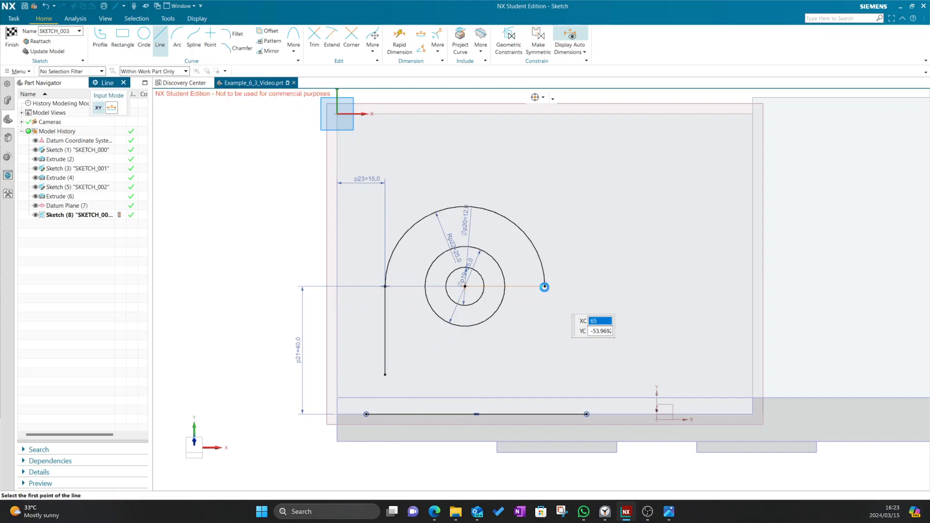
left_click(544, 373)
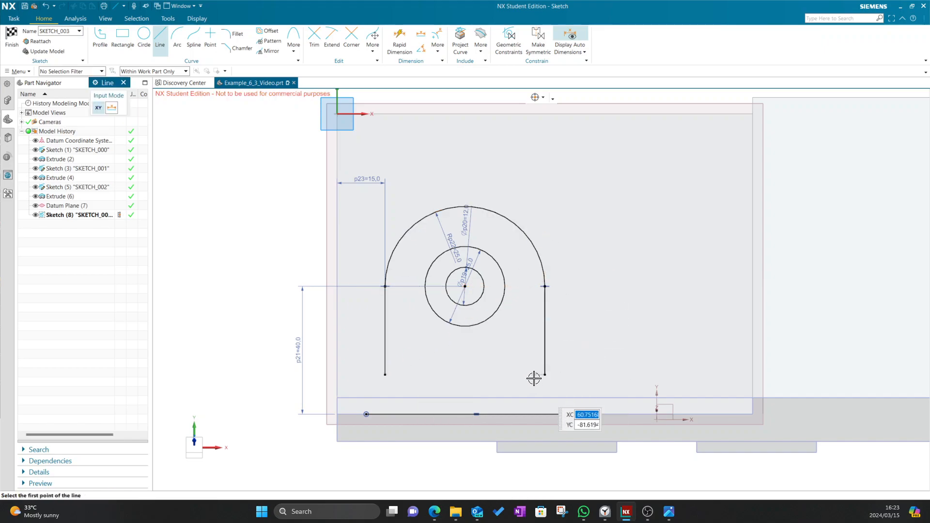
Extend both sides to the bottom line and trim its outer stubs
left_click(332, 38)
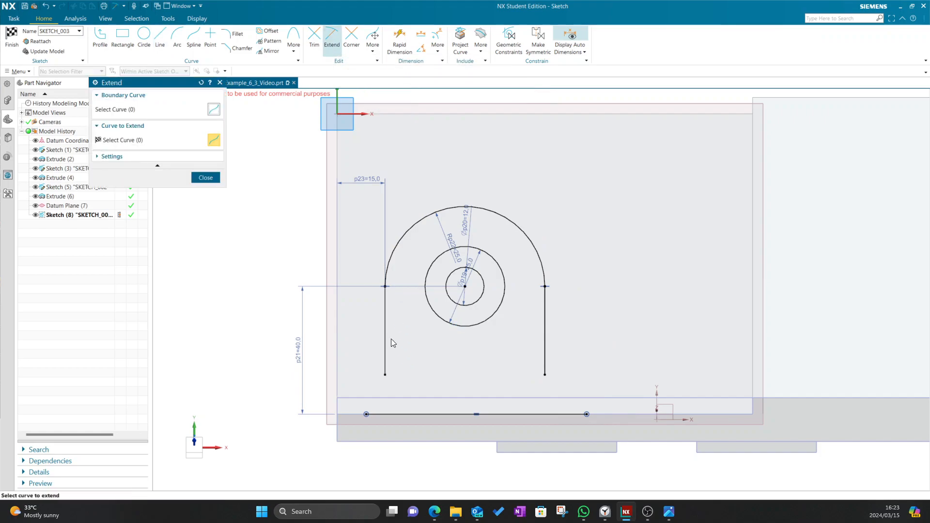
left_click(384, 358)
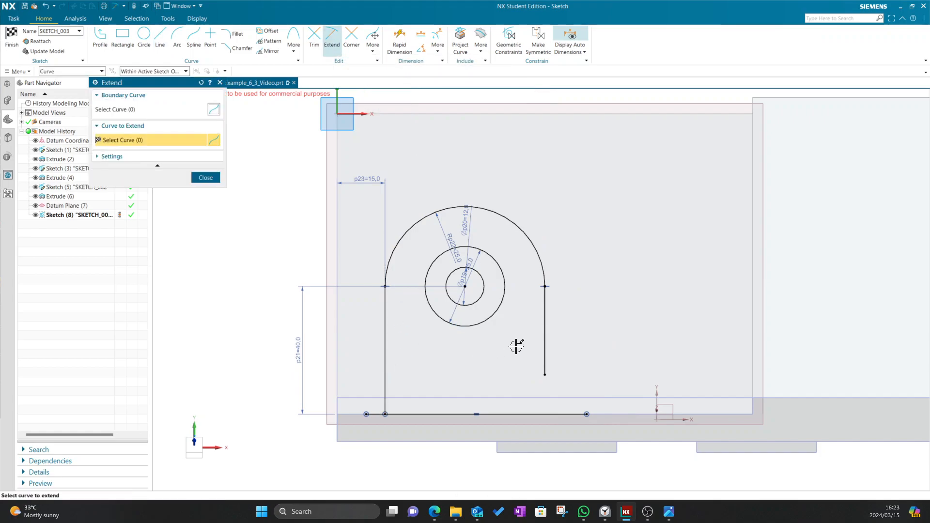
left_click(546, 361)
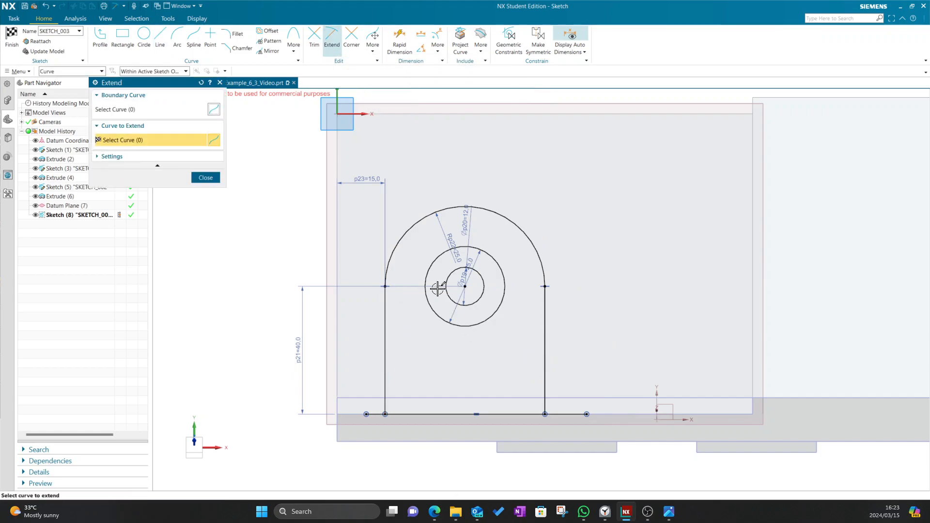
left_click(314, 43)
left_click(375, 414)
left_click(567, 414)
left_click(209, 196)
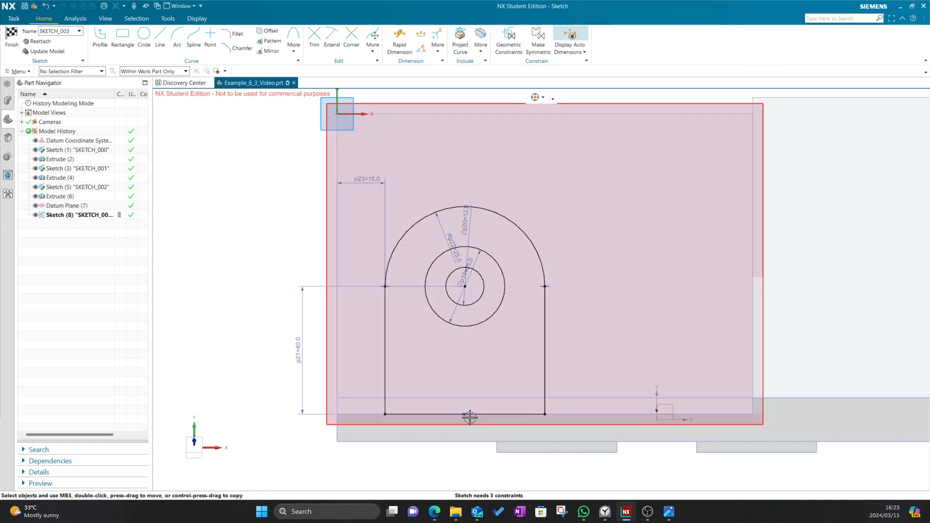
Constrain the bottom line's midpoint onto the block's lower edge line
mouse_move(464, 415)
left_mouse_down()
mouse_move(462, 374)
mouse_move(425, 352)
mouse_move(449, 409)
mouse_move(446, 375)
mouse_move(436, 373)
mouse_move(465, 378)
mouse_move(504, 328)
mouse_move(419, 378)
mouse_move(461, 325)
mouse_move(473, 334)
mouse_move(460, 346)
left_mouse_up()
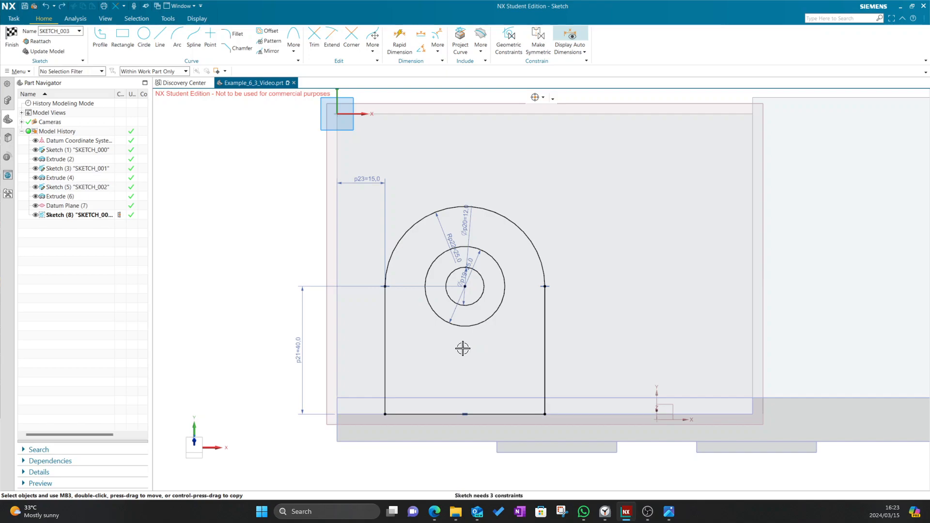
left_click(464, 415)
left_click(362, 190)
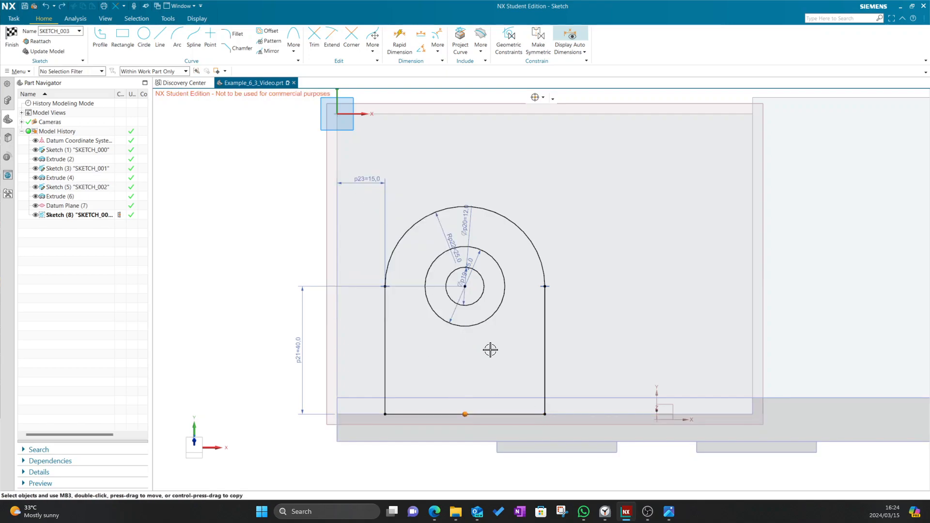
left_click(558, 412)
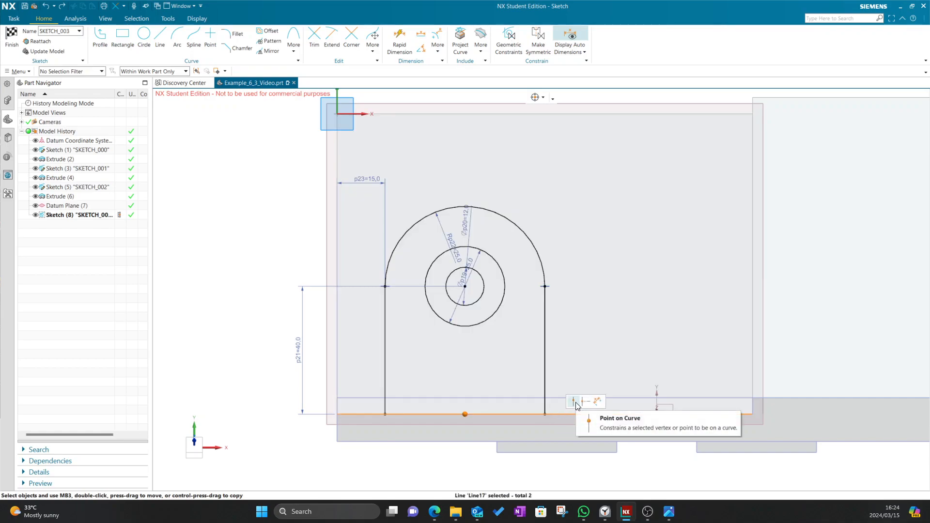
left_click(574, 401)
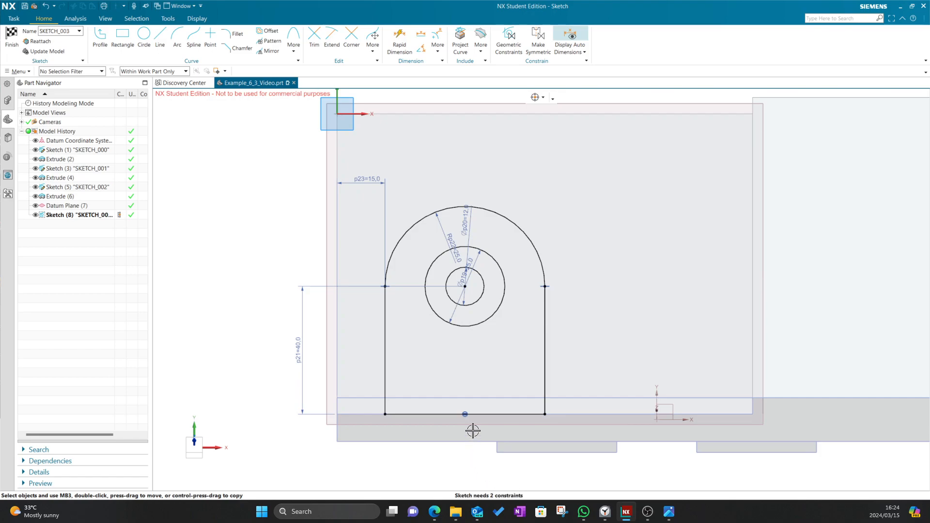
mouse_move(546, 411)
left_mouse_down()
mouse_move(507, 405)
mouse_move(586, 405)
mouse_move(494, 407)
mouse_move(545, 408)
left_mouse_up()
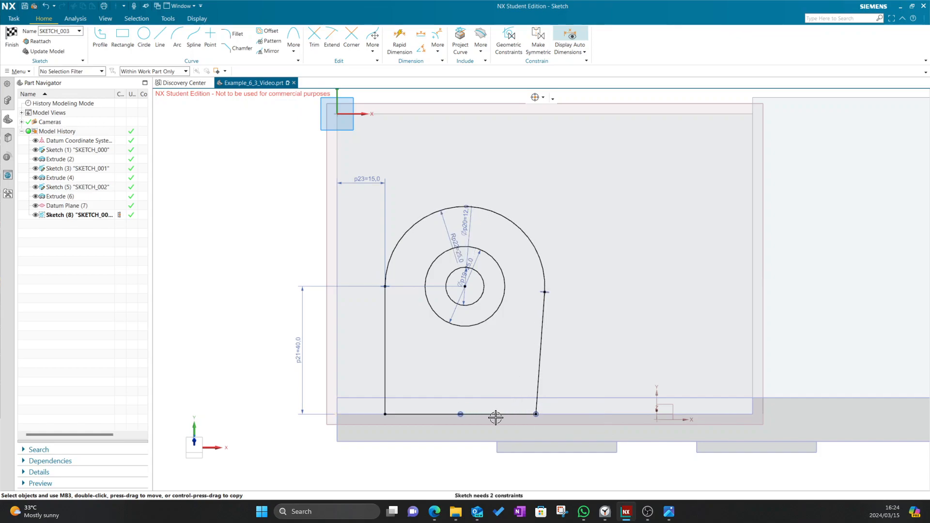
Dimension the profile's bottom line at 50 mm
left_click(400, 39)
left_click(445, 414)
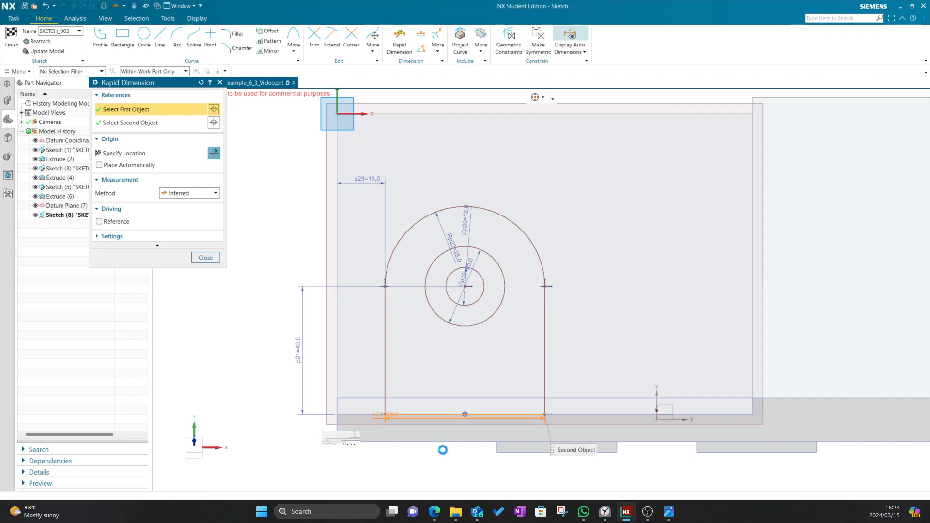
left_click(438, 459)
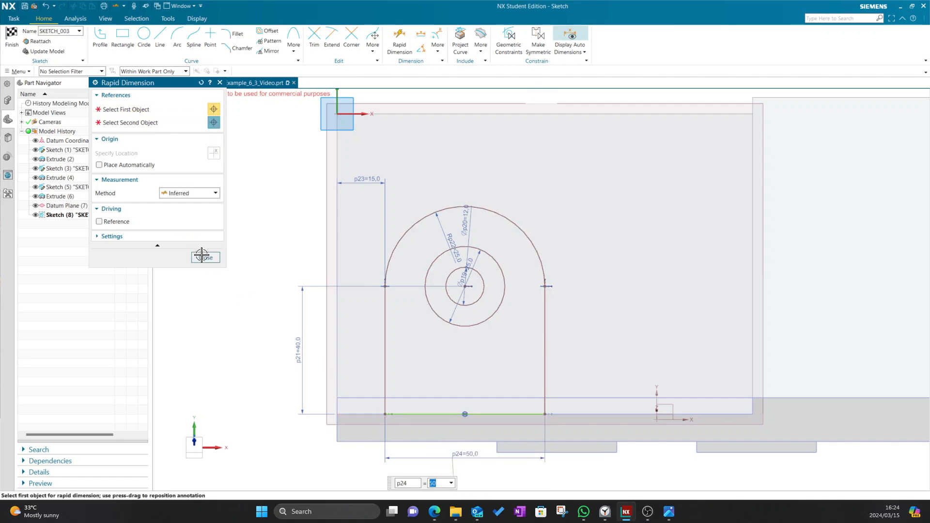
left_click(205, 257)
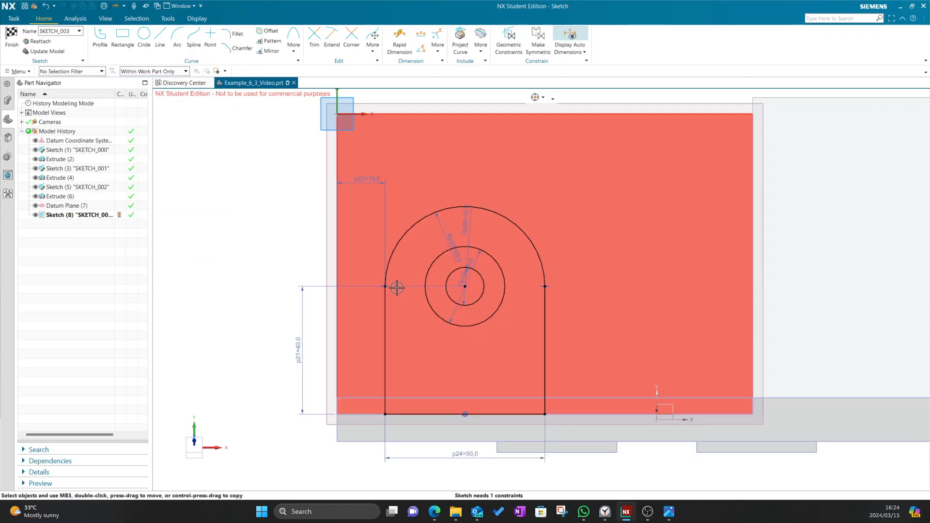
Undo the trial drag and make the left side line vertical
mouse_move(385, 287)
left_mouse_down()
mouse_move(388, 313)
mouse_move(361, 243)
mouse_move(384, 307)
mouse_move(370, 260)
left_mouse_up()
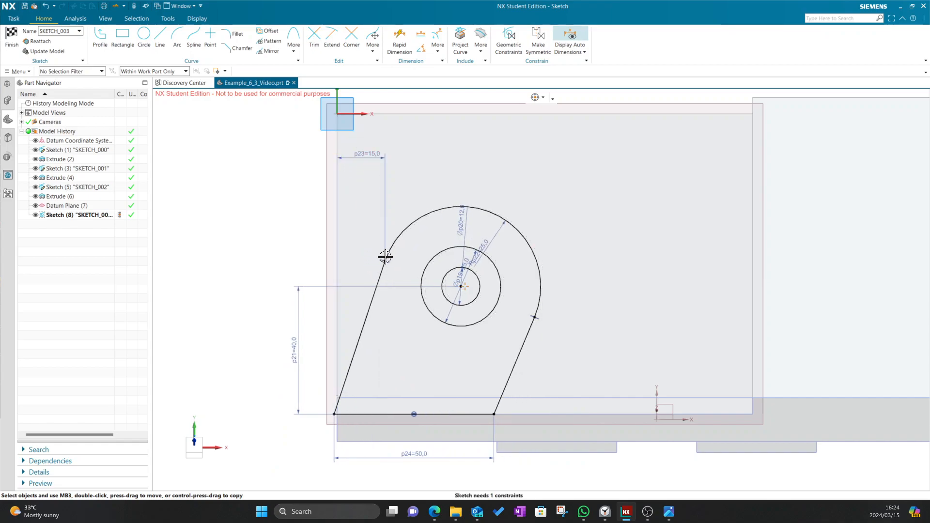
key("ctrl+z")
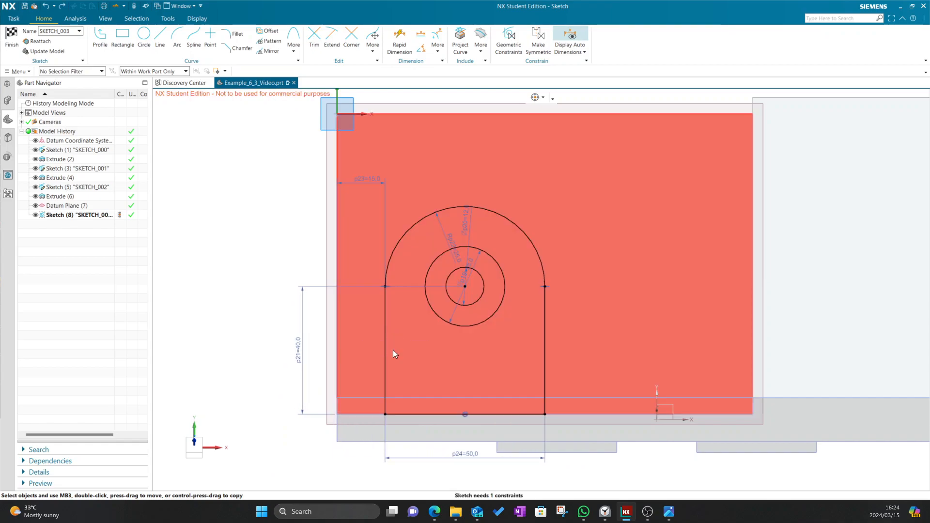
left_click(385, 414)
left_click(383, 286)
left_click(419, 272)
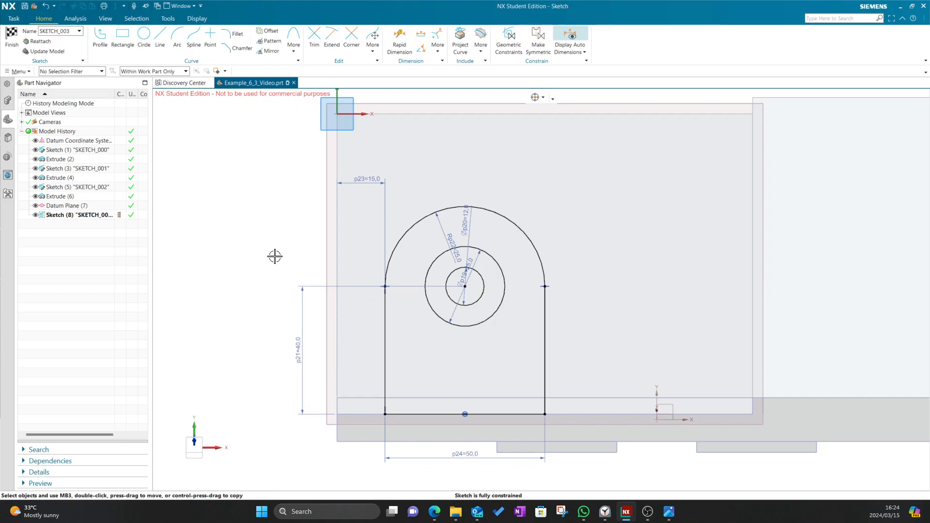
Finish Sketch (8) and compare the U-profile on the angled plane with the drawing
left_click(465, 286)
left_click(15, 53)
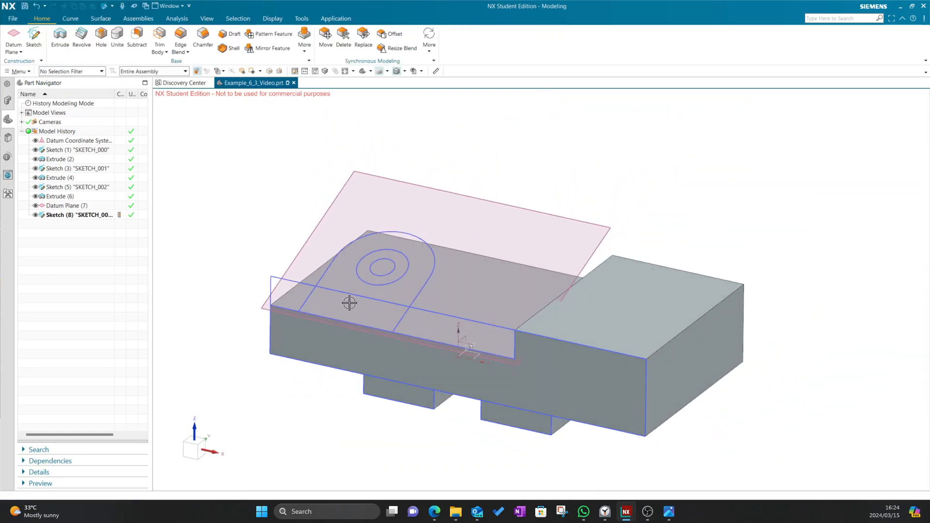
key("alt+Tab")
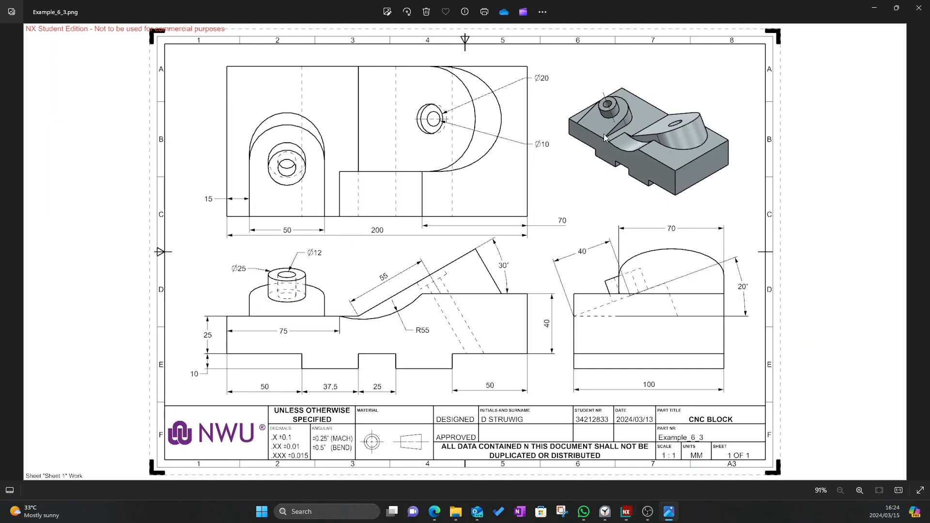
key("alt+Tab")
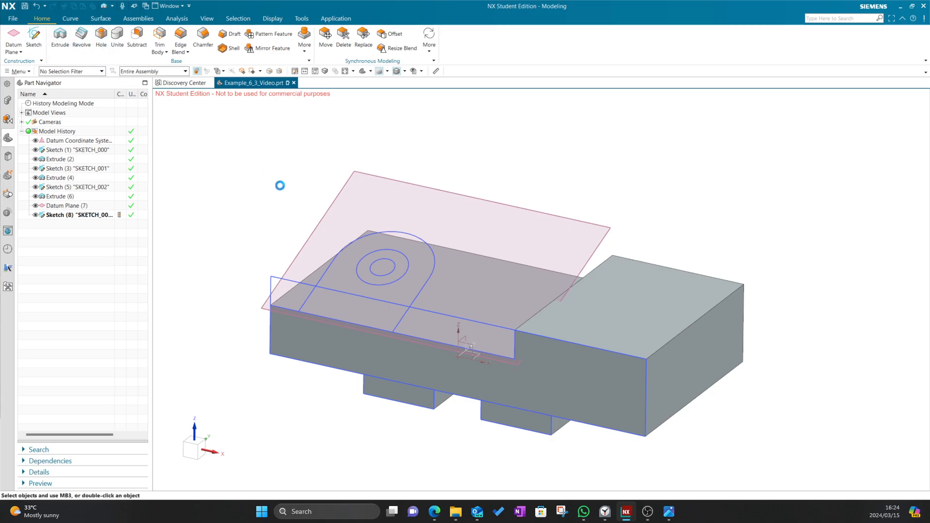
Extrude the outer profile and small circle, previewed at 177 mm, then view the drawing
key("x")
left_click(415, 235)
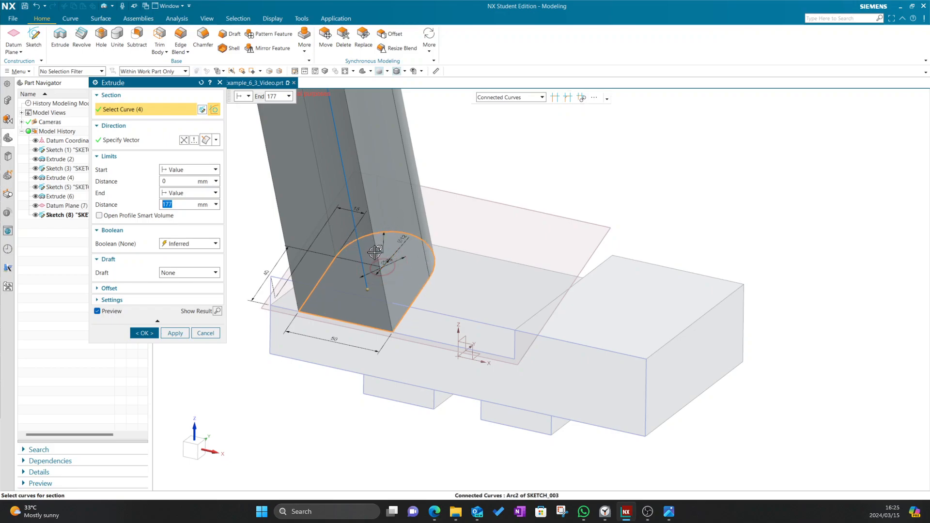
left_click(372, 263)
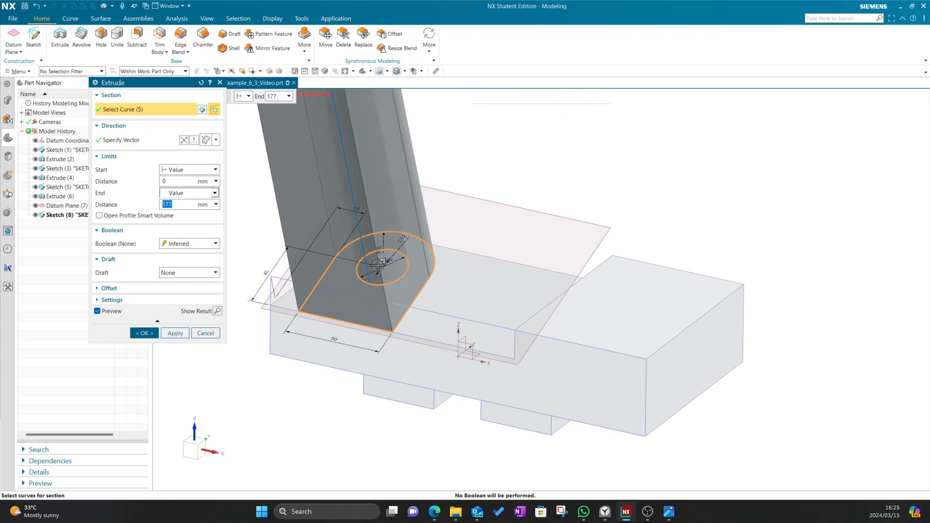
scroll(376, 263, "down", 7)
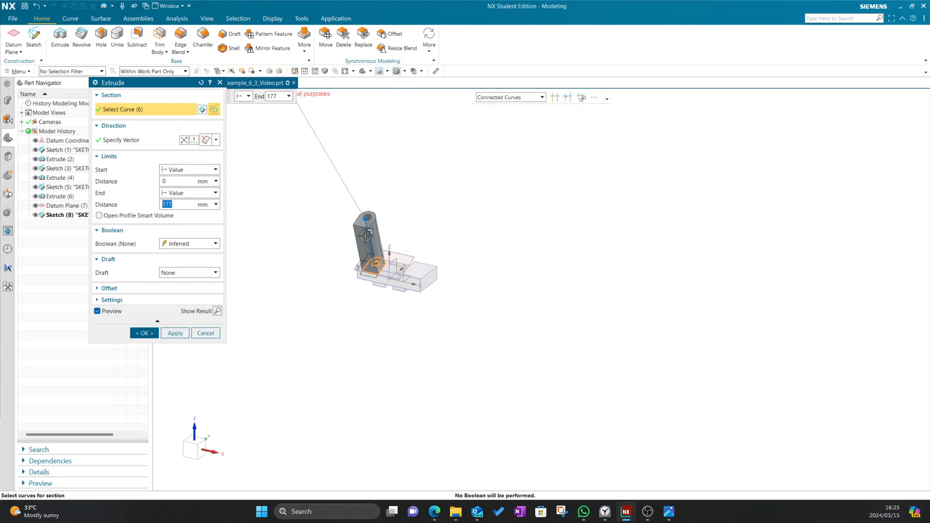
scroll(365, 208, "up", 3)
key("alt+Tab")
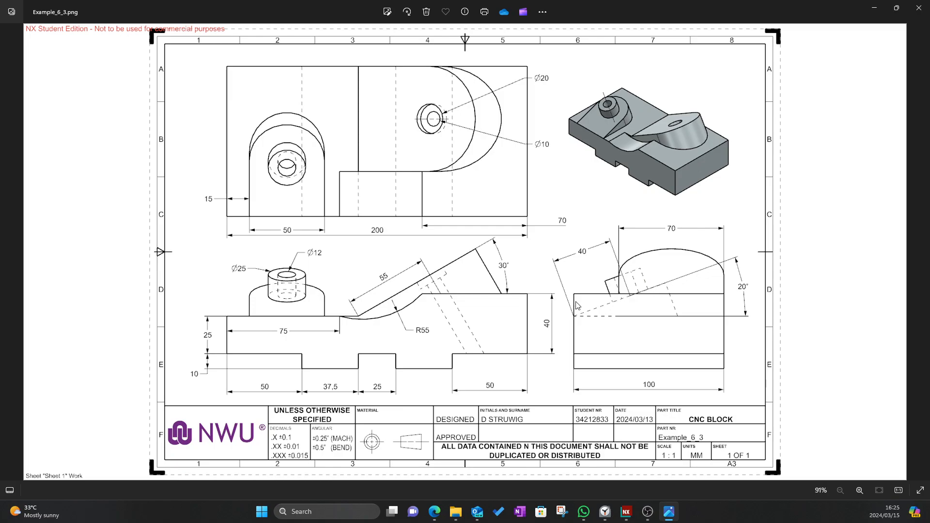
Discard the earlier extrusion preview and check the reference drawing once more
key("alt+Tab")
left_click(208, 333)
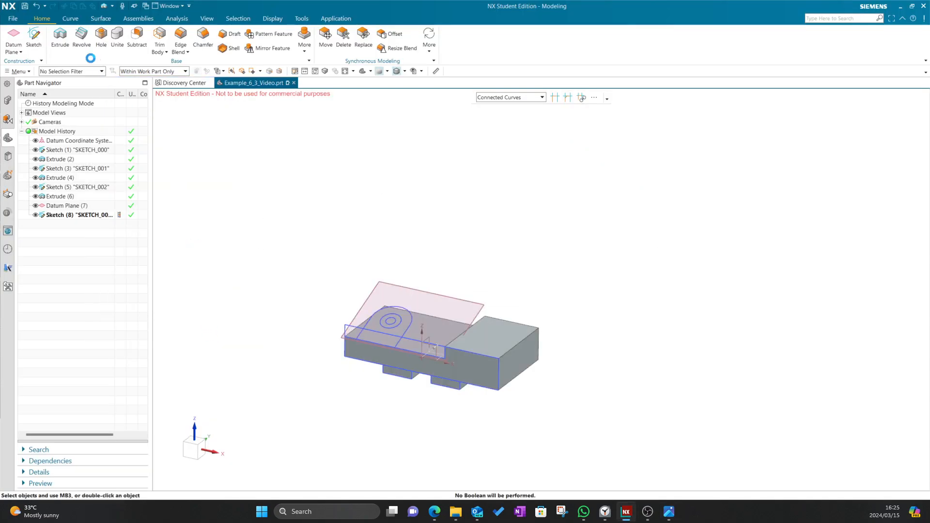
key("alt+Tab")
key("alt+Tab")
key("alt+Tab")
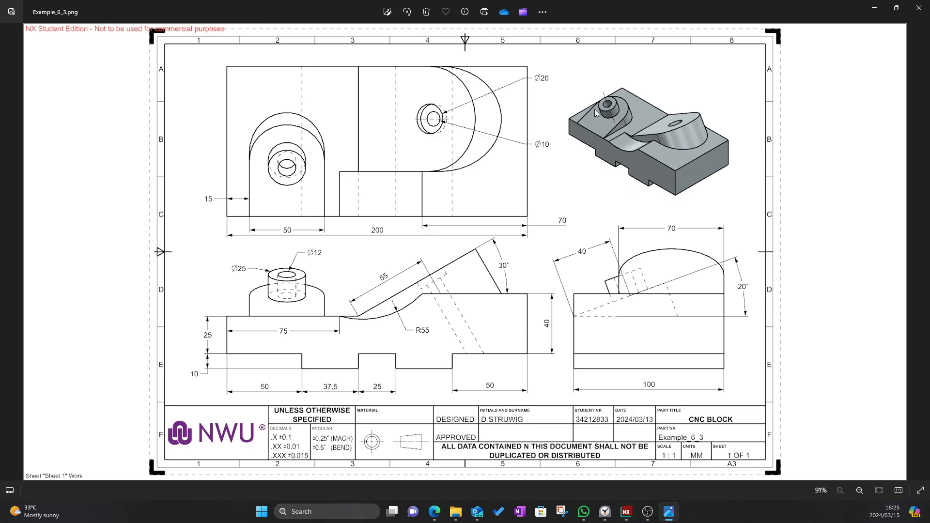
key("alt+Tab")
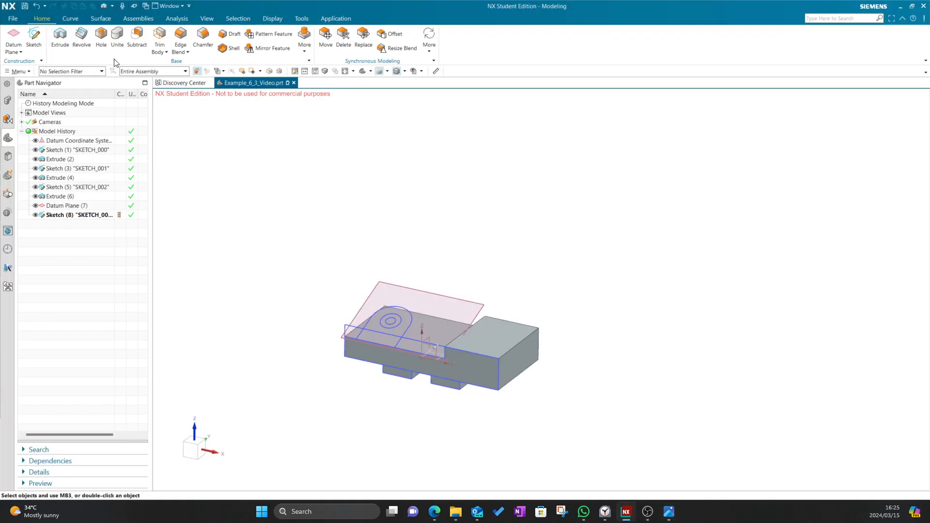
Extrude the SKETCH_003 arc profile, shortened to 25 mm, with Boolean Unite
left_click(386, 309)
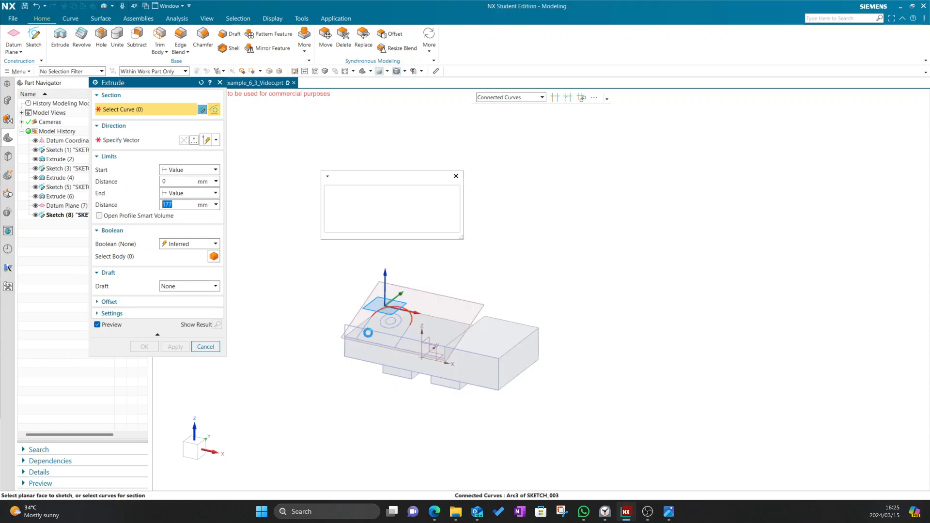
left_click(343, 190)
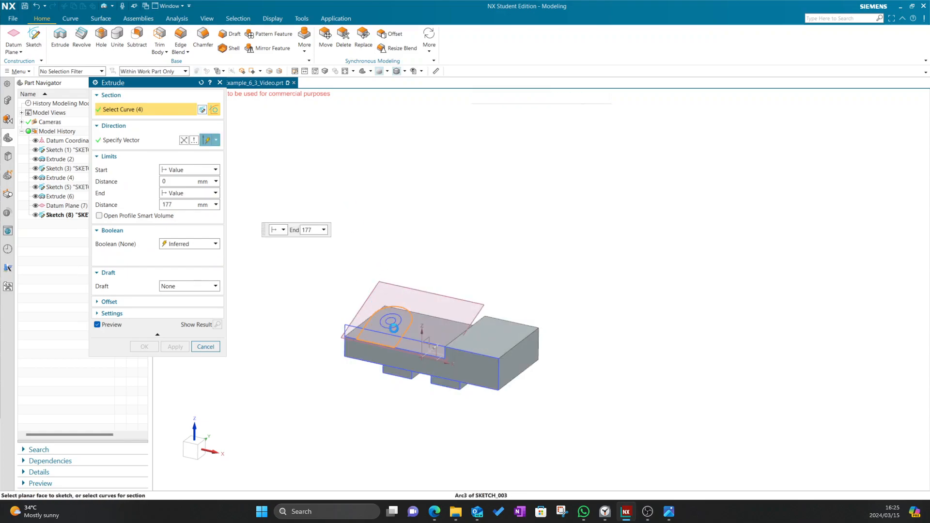
left_click_drag(363, 215, 405, 336)
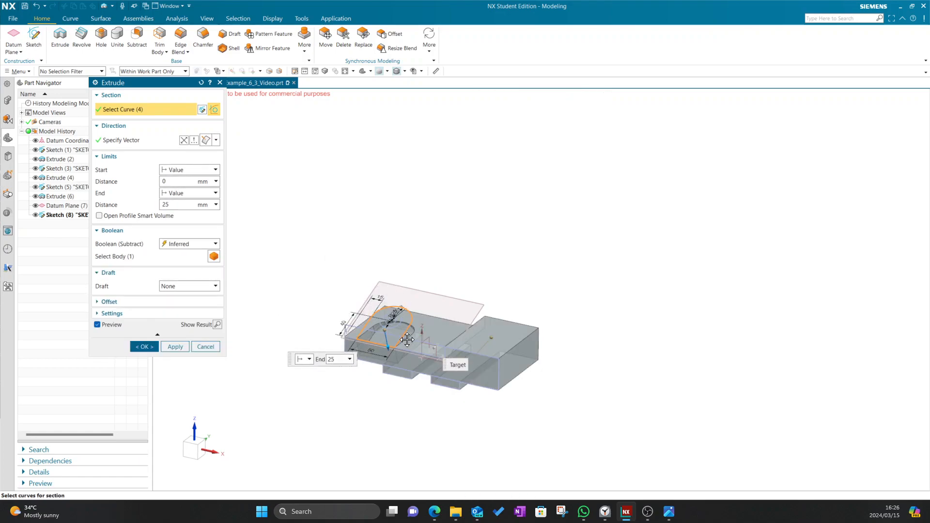
left_click(189, 244)
left_click(187, 263)
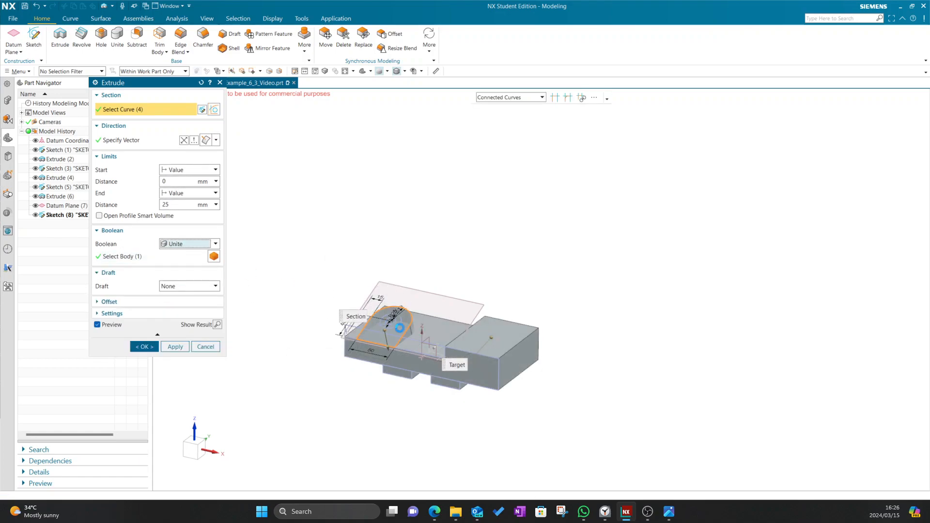
Inspect the lobe preview from several angles and accept it as Extrude (9)
middle_click_drag(545, 271, 407, 353)
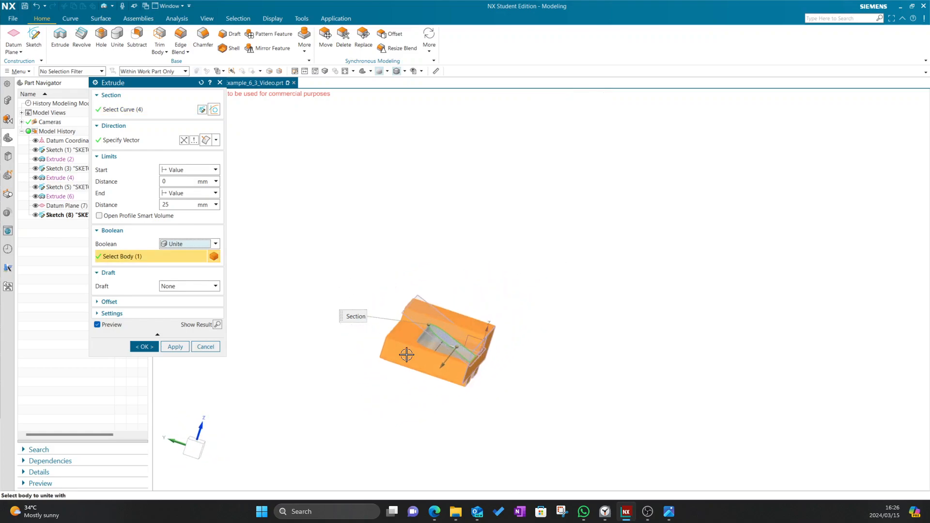
scroll(410, 344, "up", 5)
middle_click_drag(298, 256, 314, 259)
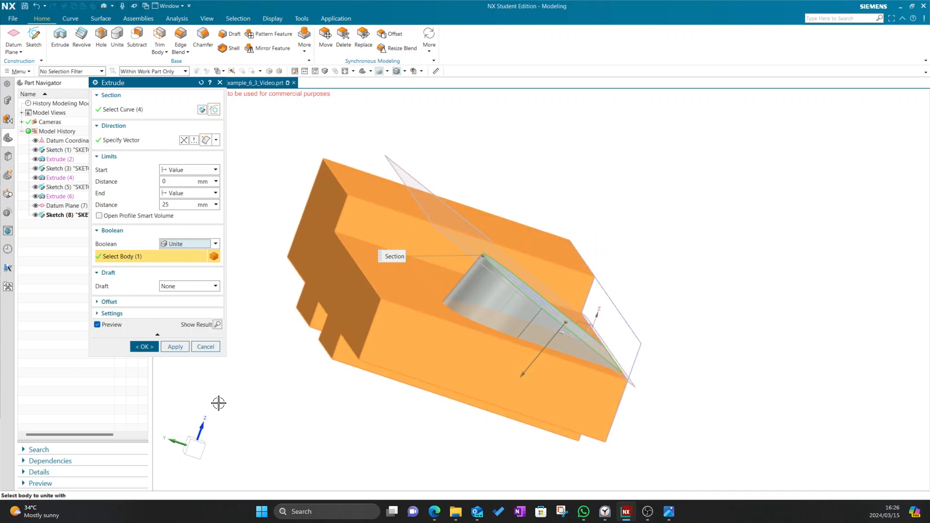
left_click(196, 447)
scroll(420, 300, "up", 5)
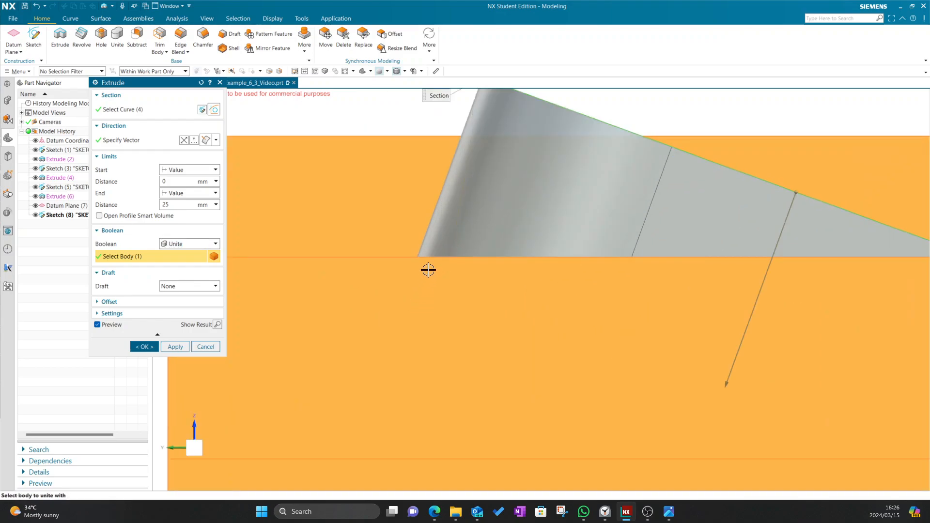
scroll(429, 271, "down", 5)
middle_click_drag(576, 287, 644, 290)
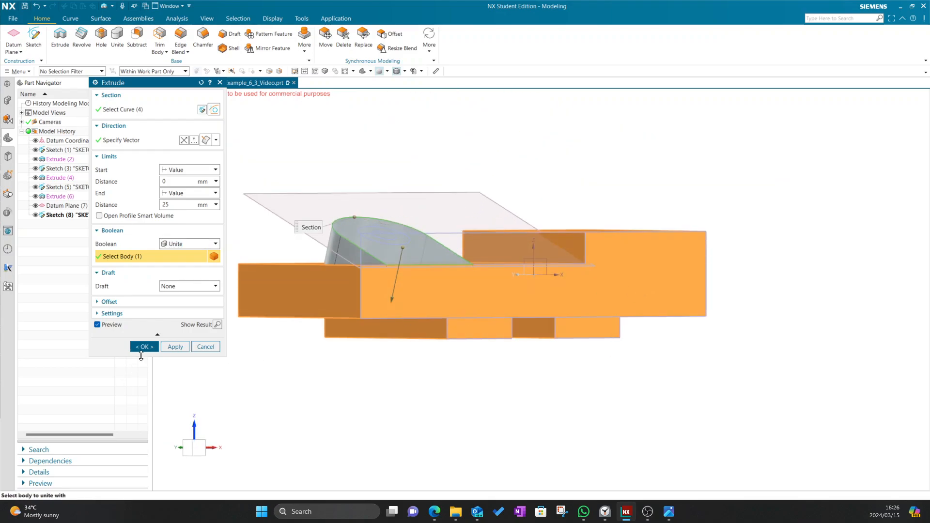
left_click(144, 346)
middle_click_drag(160, 353, 395, 413)
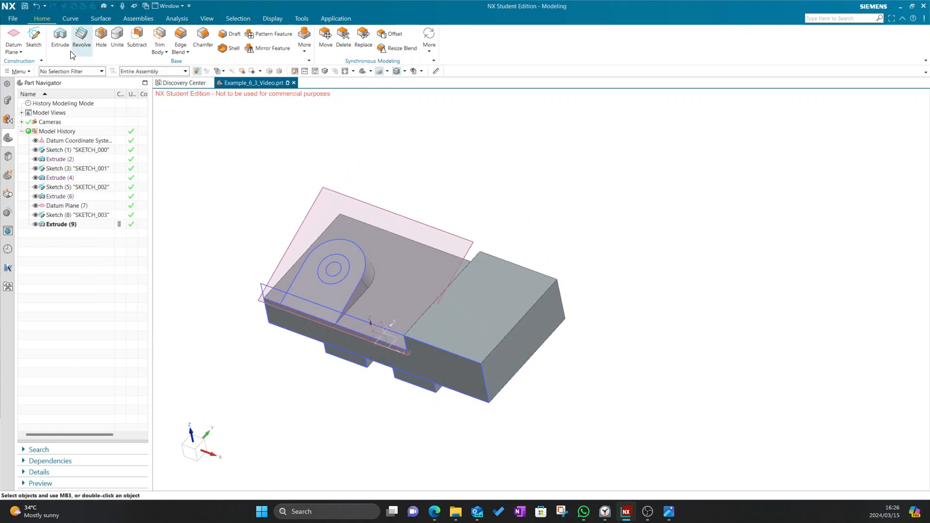
Finish the stray sketch started on the lobe face and cancel its unwanted extrusion
key("x")
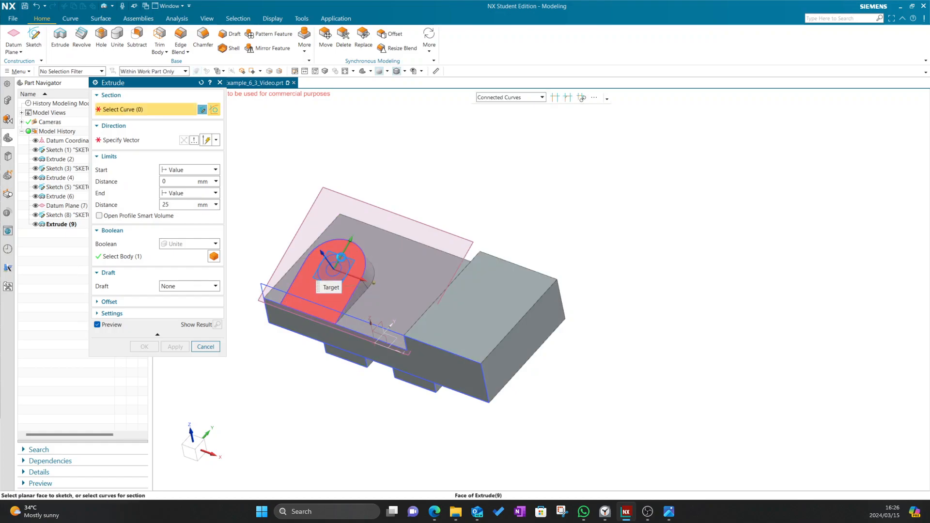
left_click(338, 268)
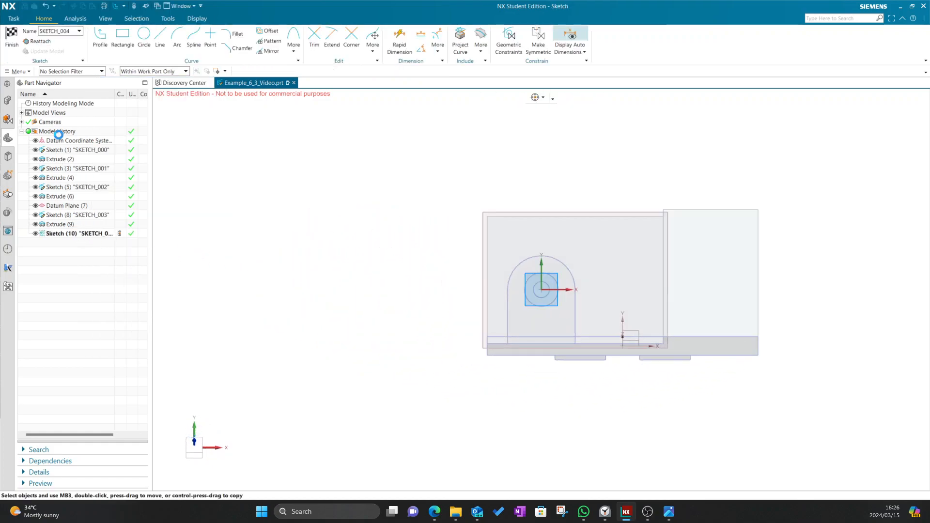
left_click(11, 37)
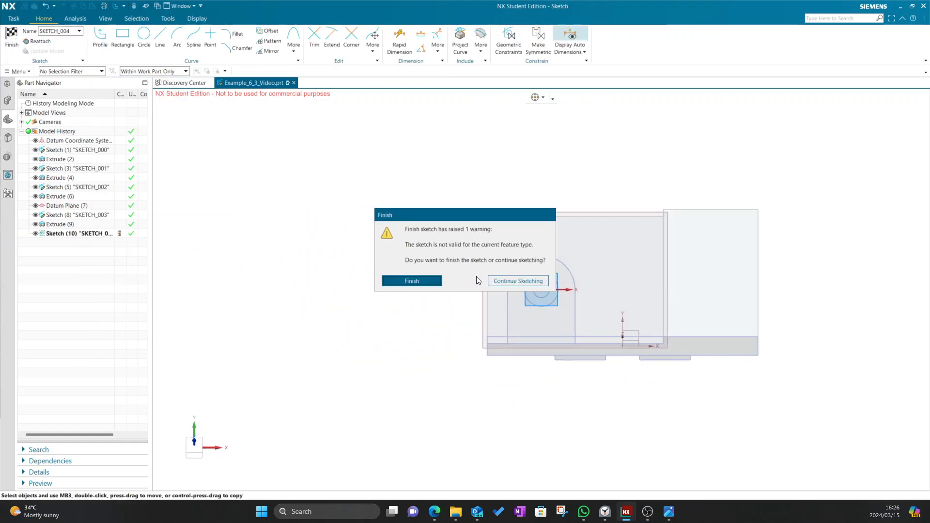
left_click(415, 279)
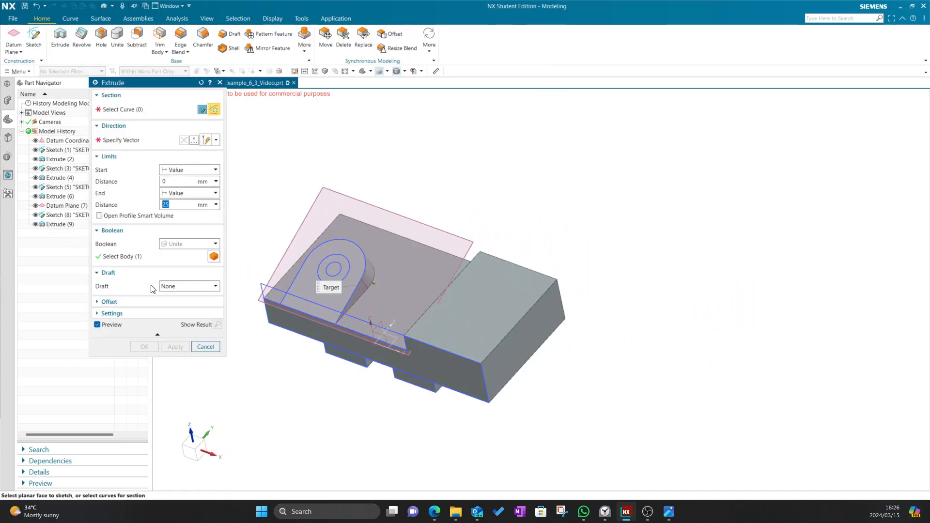
left_click(204, 347)
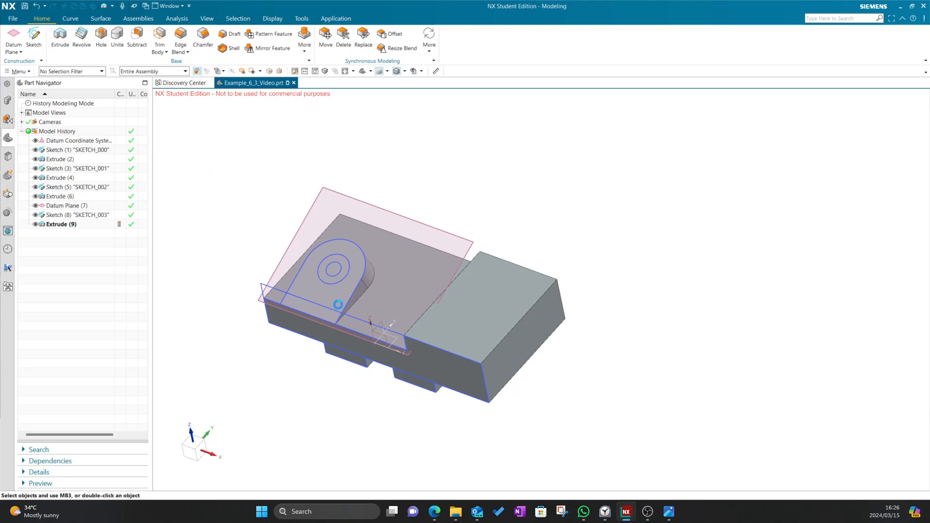
Extrude both concentric circles 15 mm, united with the block, as Extrude (10)
key("x")
left_click(344, 258)
left_click(322, 250)
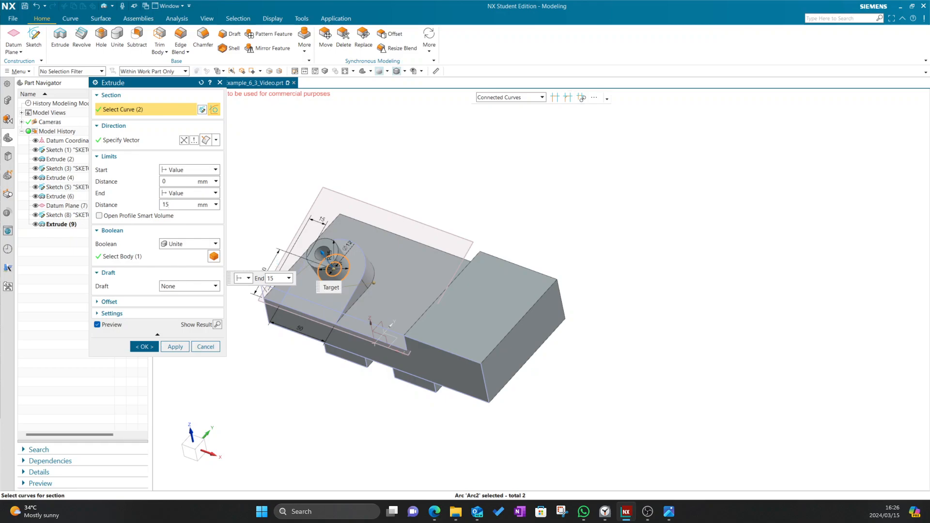
mouse_move(561, 230)
middle_mouse_down()
mouse_move(528, 226)
mouse_move(565, 222)
middle_mouse_up()
key("alt+Tab")
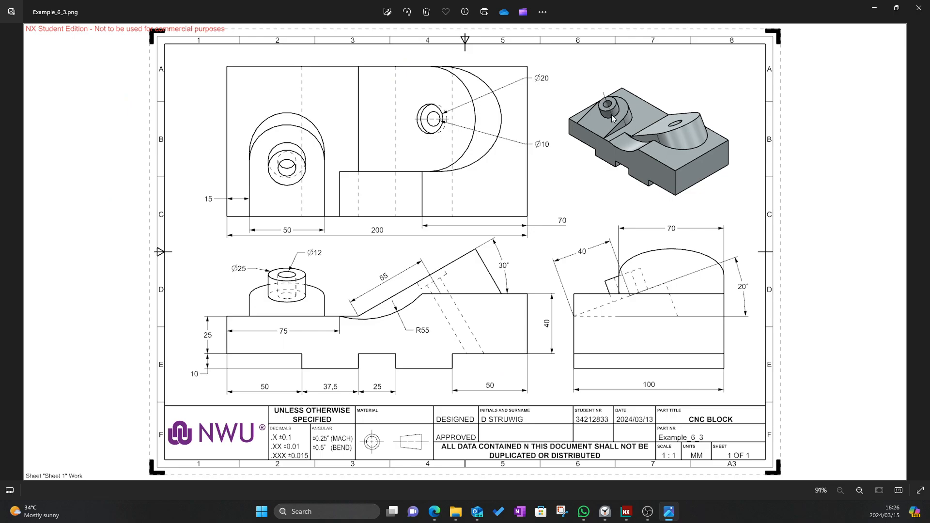
key("alt+Tab")
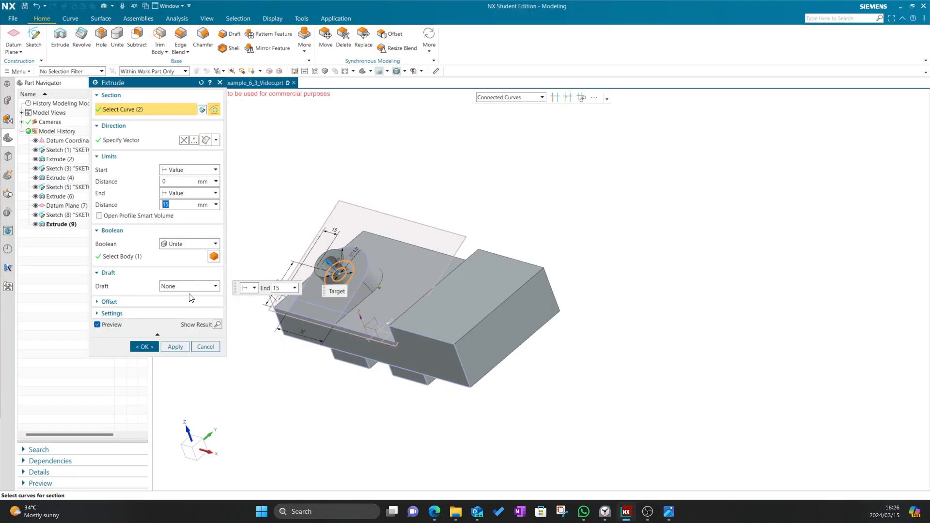
left_click(187, 244)
left_click(184, 259)
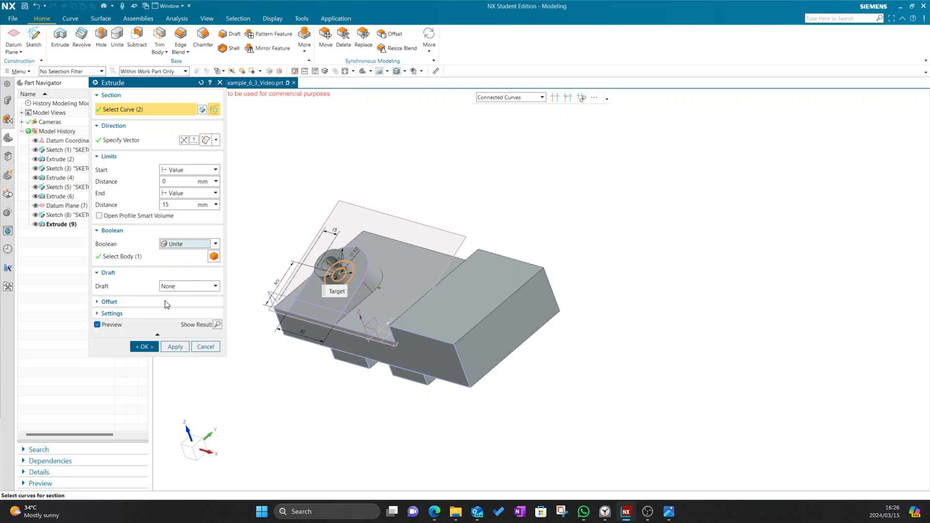
left_click(150, 347)
mouse_move(525, 205)
middle_mouse_down()
mouse_move(498, 176)
mouse_move(512, 196)
mouse_move(537, 162)
mouse_move(540, 176)
middle_mouse_up()
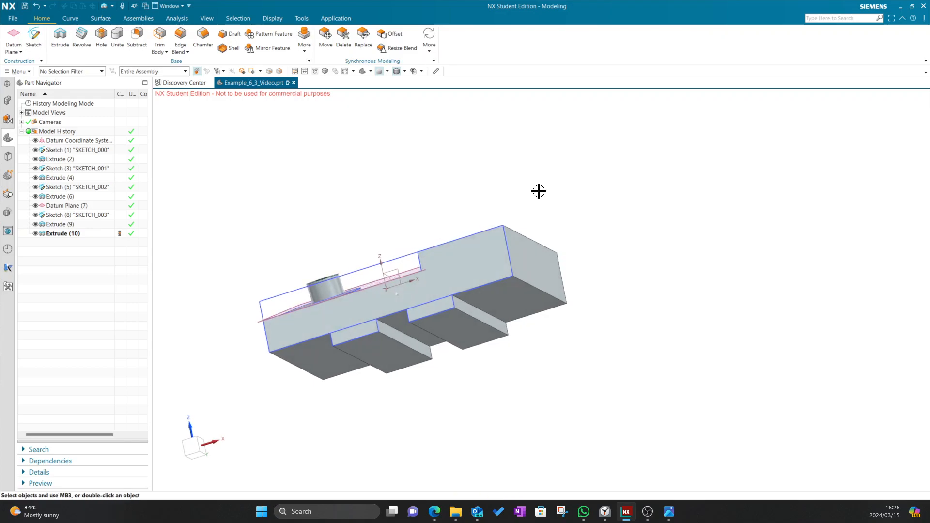
key("alt+Tab")
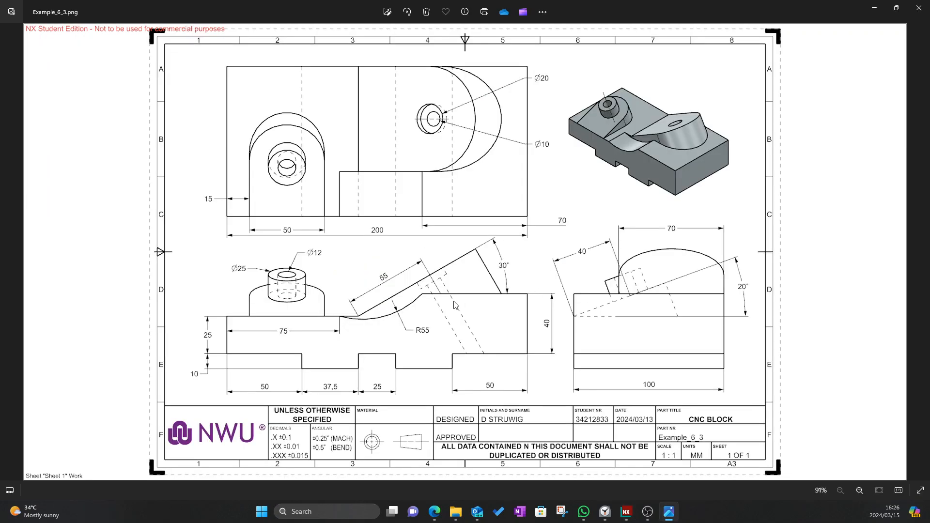
Compare the model, viewed along X and from below, against the CNC BLOCK drawing
key("alt+Tab")
key("alt+Tab")
key("alt+Tab")
left_click(201, 438)
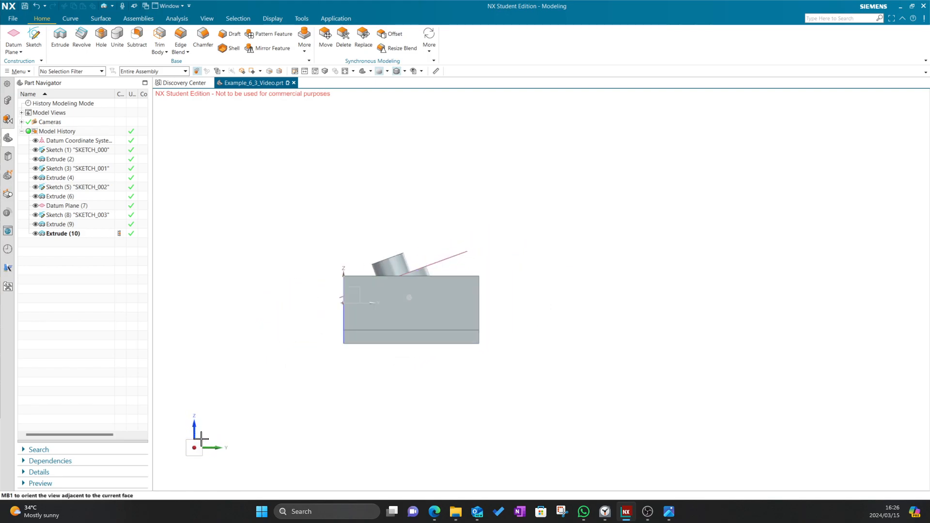
middle_click_drag(230, 323, 319, 334)
key("alt+Tab")
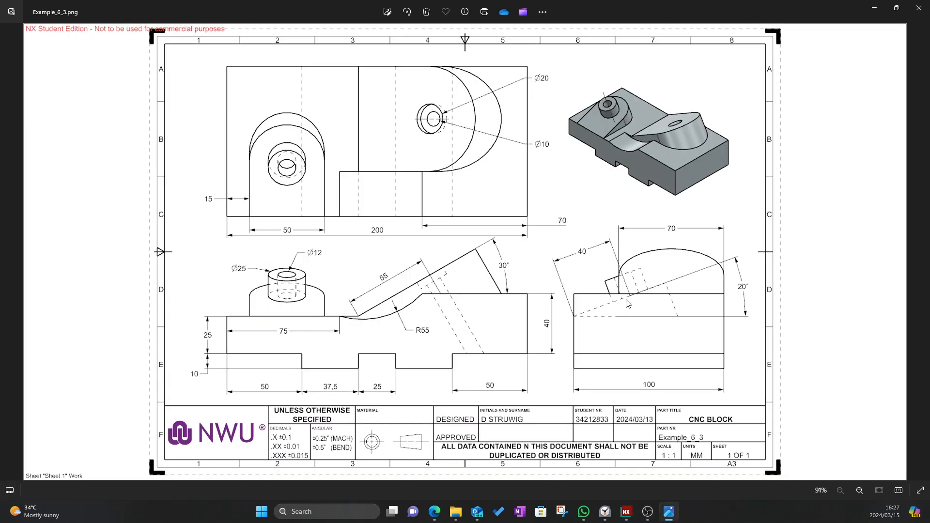
key("alt+Tab")
mouse_move(624, 313)
middle_mouse_down()
mouse_move(591, 309)
mouse_move(610, 319)
middle_mouse_up()
key("alt+Tab")
key("alt+Tab")
middle_click_drag(531, 193, 612, 174)
key("alt+Tab")
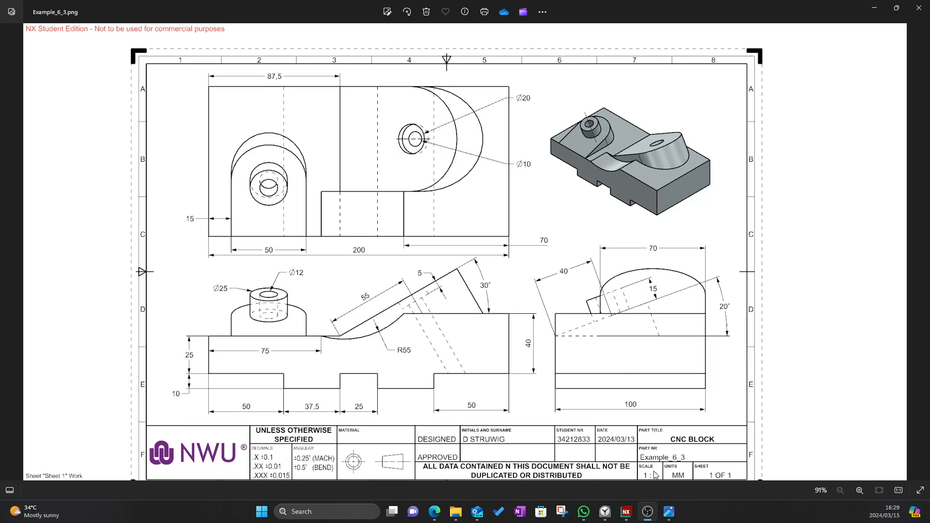
Cancel the boss extrusion edit and show the Part Navigator history ending at Extrude (10)
left_click(631, 518)
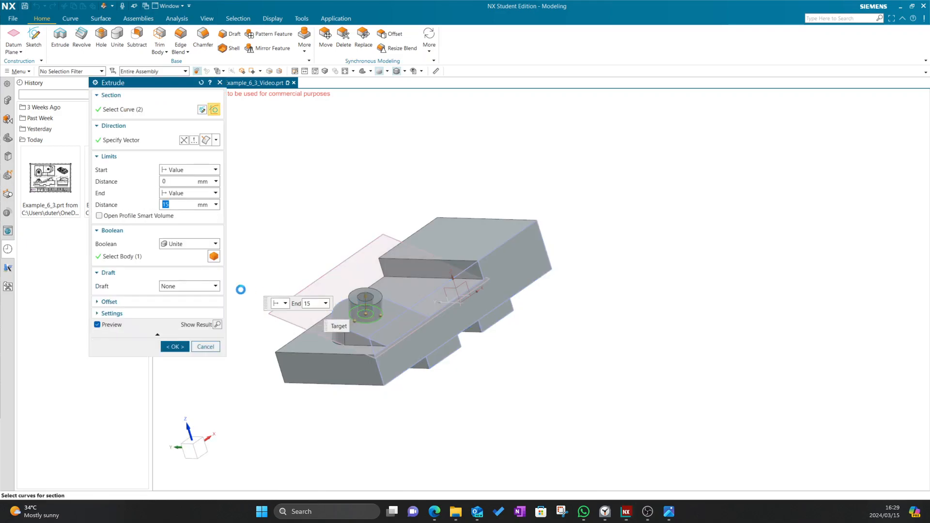
left_click(208, 346)
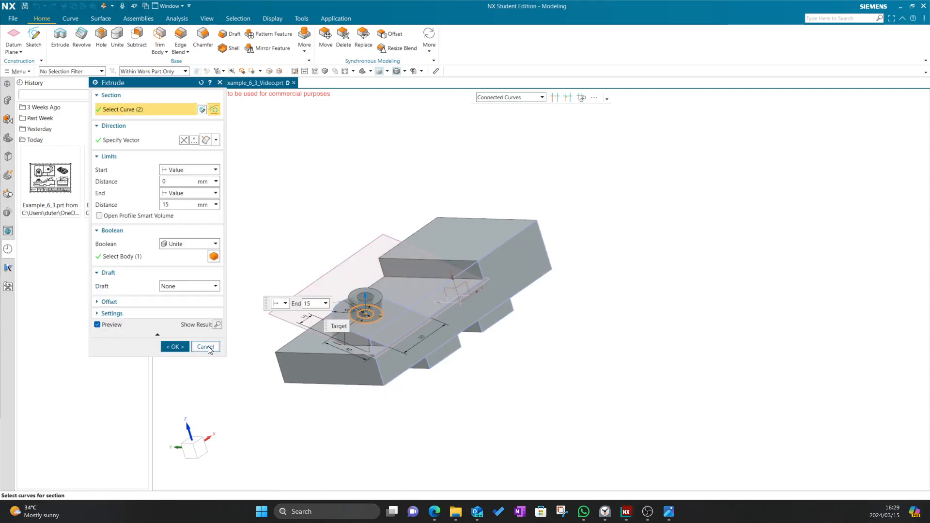
left_click(8, 102)
left_click(9, 138)
middle_click_drag(600, 302, 562, 288)
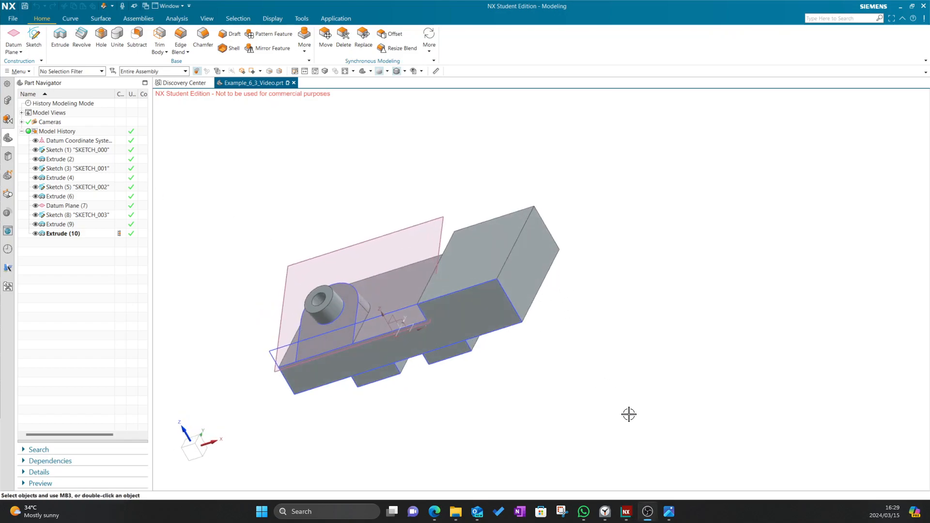
left_click(668, 512)
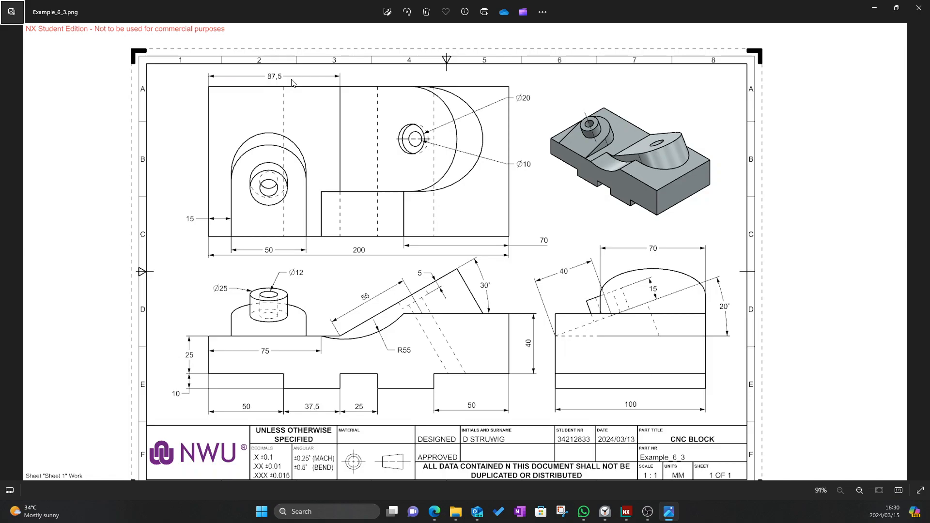
Start a sketch on the Extrude (6) face and draw a vertical line across the part
left_click(626, 511)
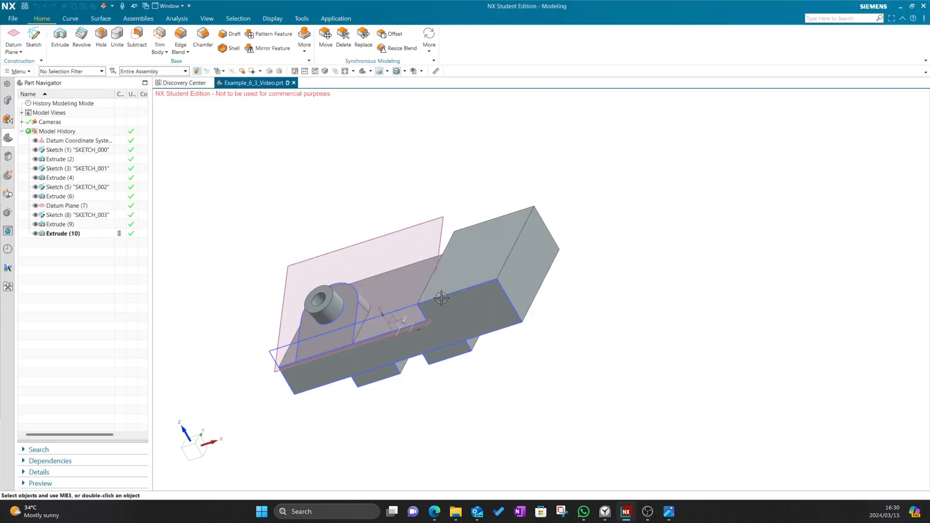
middle_click_drag(407, 160, 440, 175)
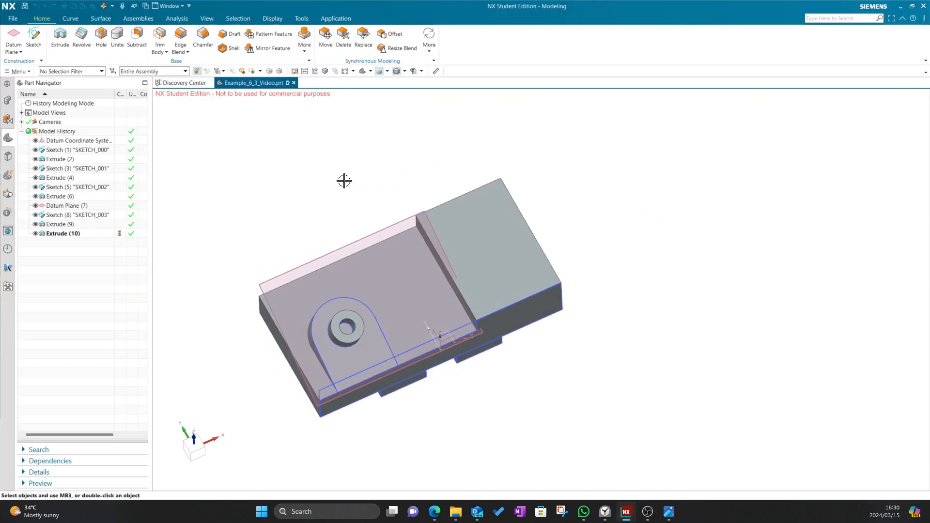
left_click(34, 39)
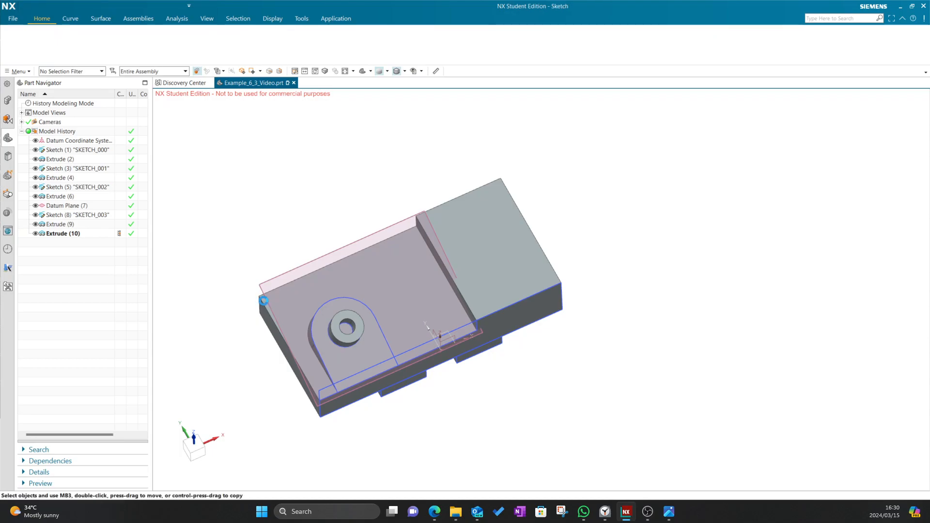
left_click(428, 328)
left_click(175, 186)
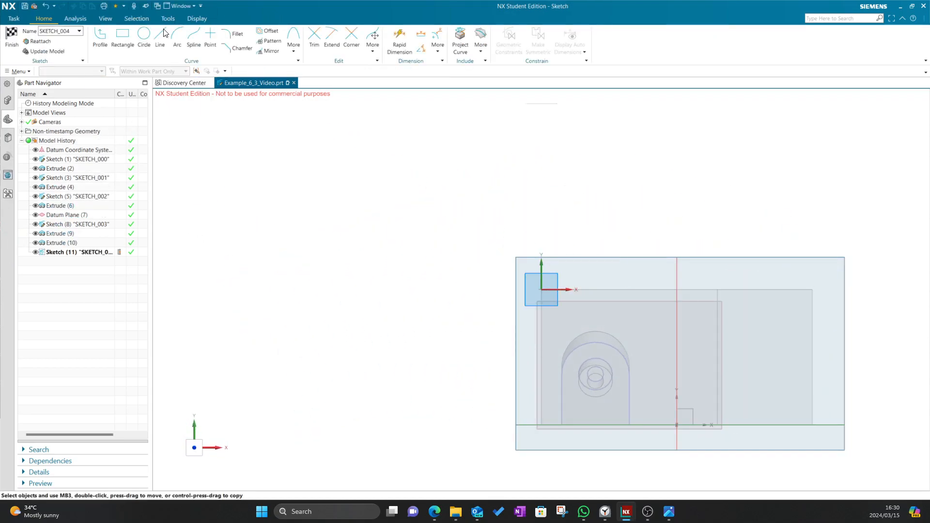
left_click(161, 37)
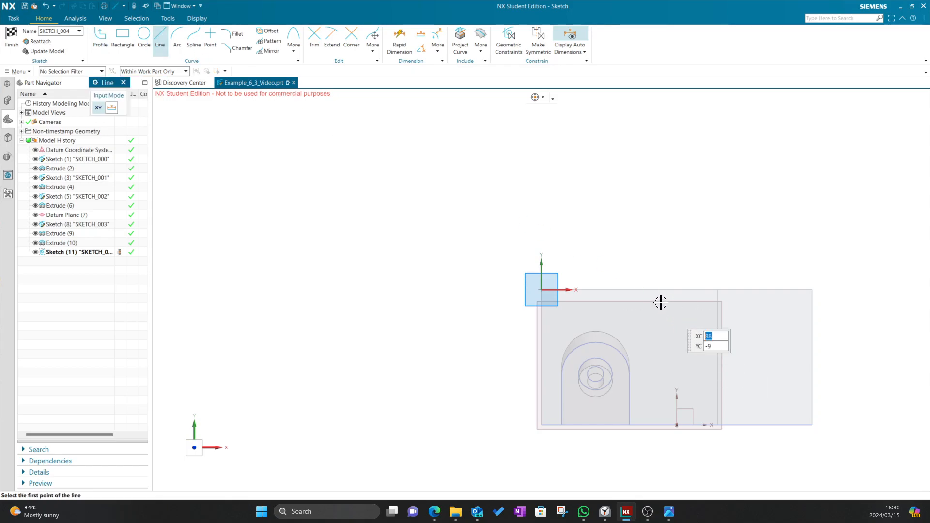
left_click(648, 314)
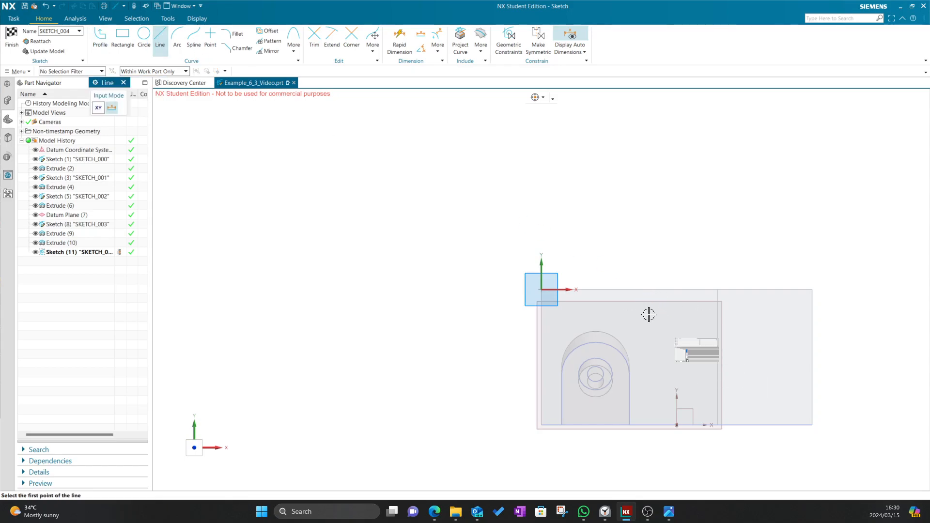
left_click(647, 434)
left_click(124, 82)
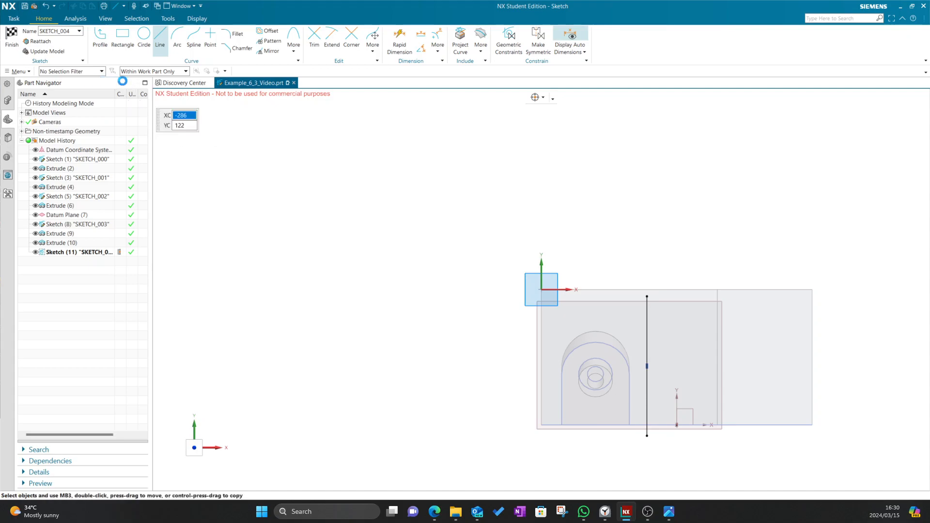
Dimension the vertical line 87.5 from the part's left edge
left_click(397, 43)
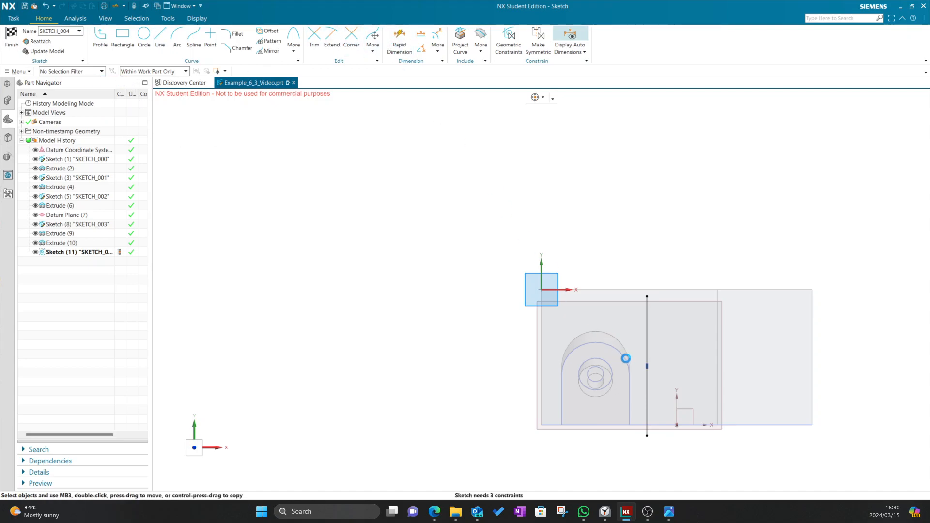
left_click(647, 353)
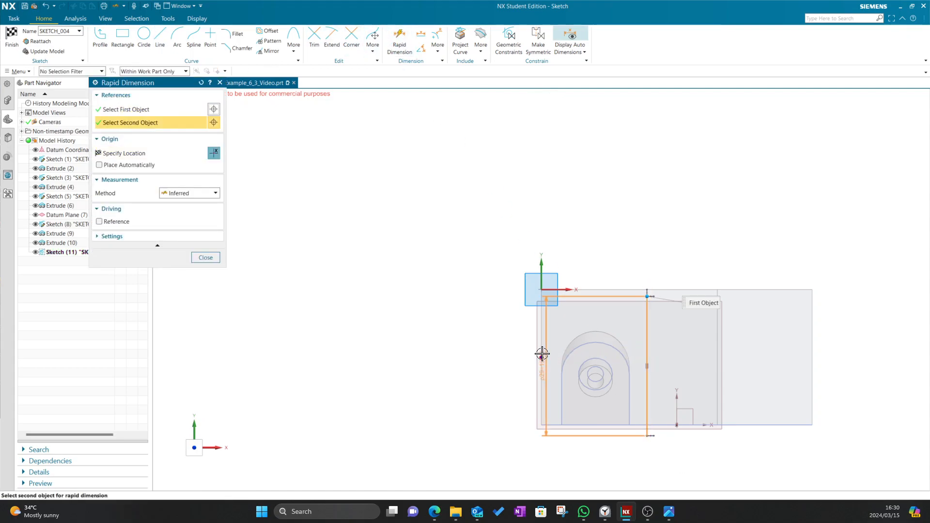
left_click(542, 353)
left_click(561, 280)
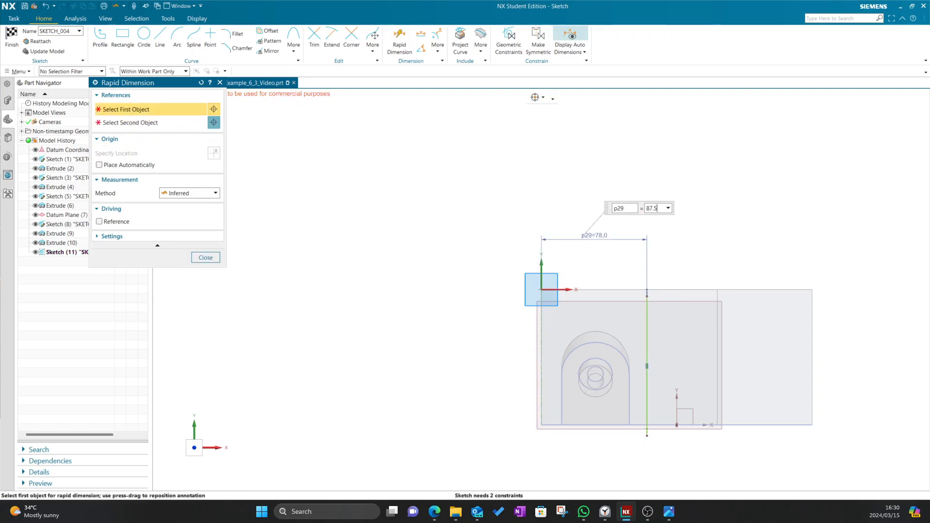
left_click(205, 257)
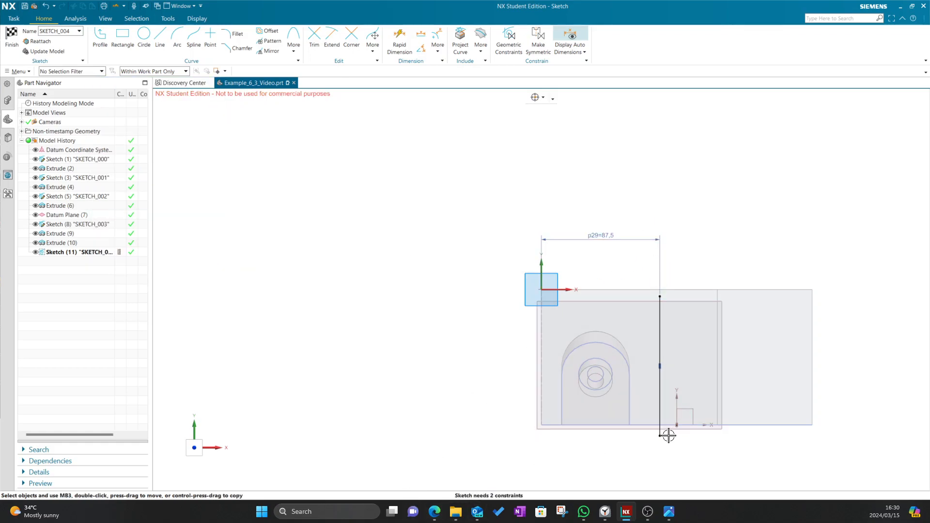
left_click_drag(660, 434, 660, 428)
Add a length dimension to the line and undo a conflicting horizontal constraint
left_click(400, 38)
left_click(660, 323)
left_click(746, 342)
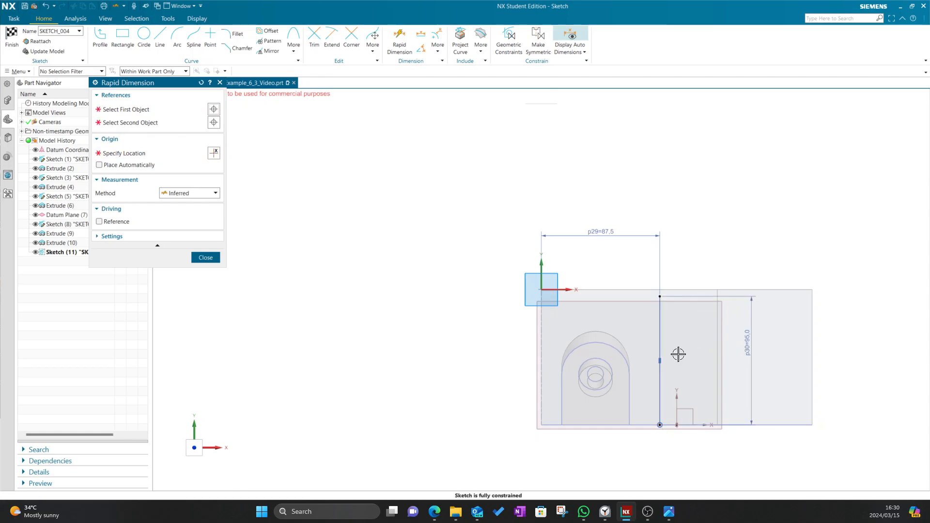
type("95")
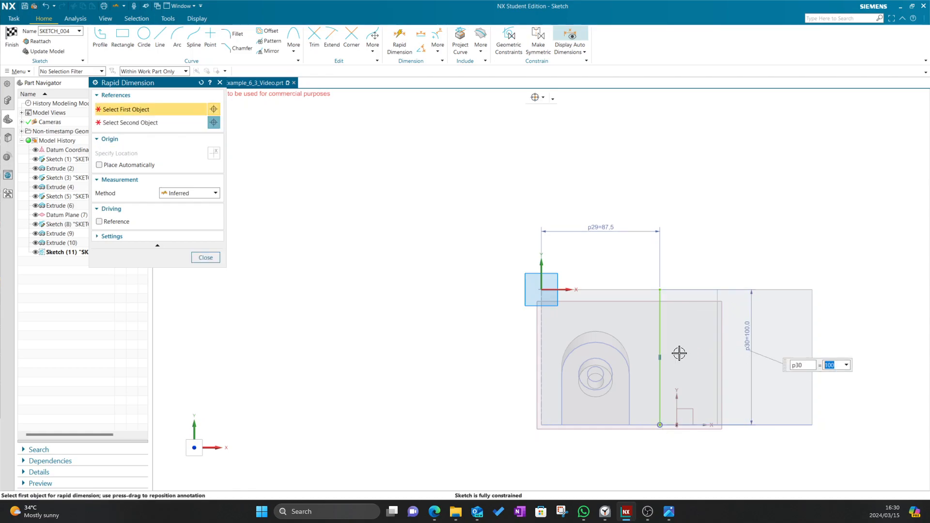
left_click(205, 257)
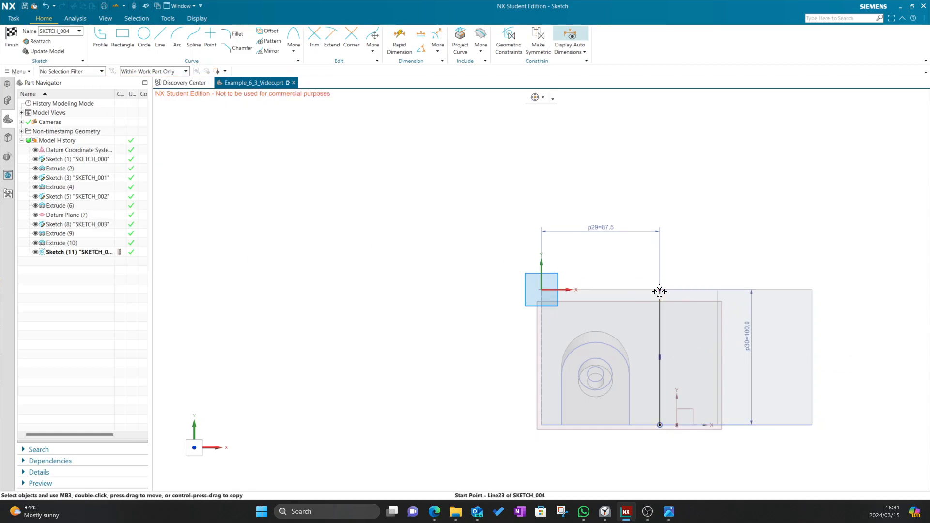
left_click(541, 290)
left_click(566, 278)
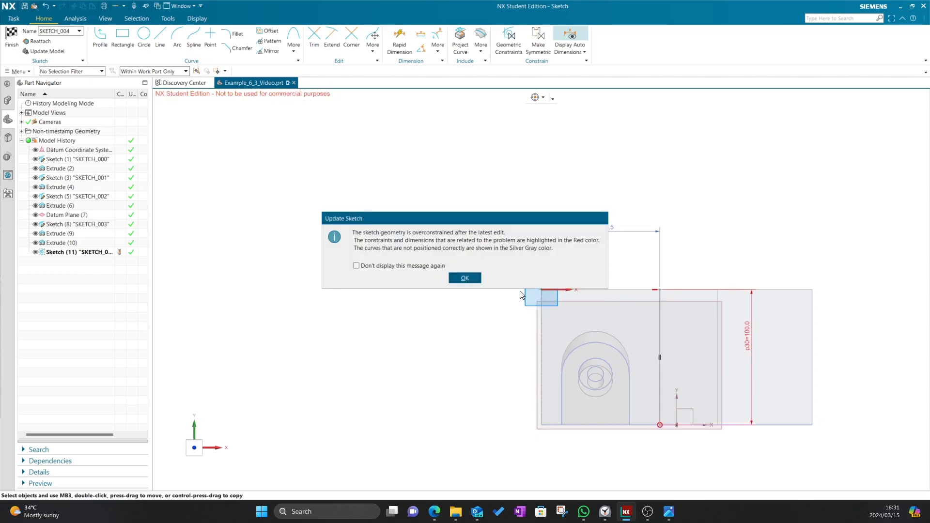
left_click(477, 280)
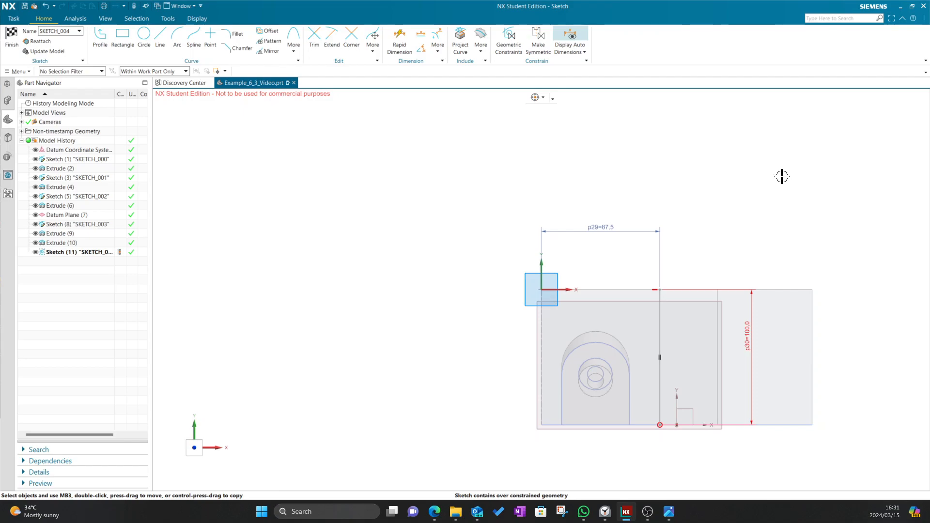
key("ctrl+z")
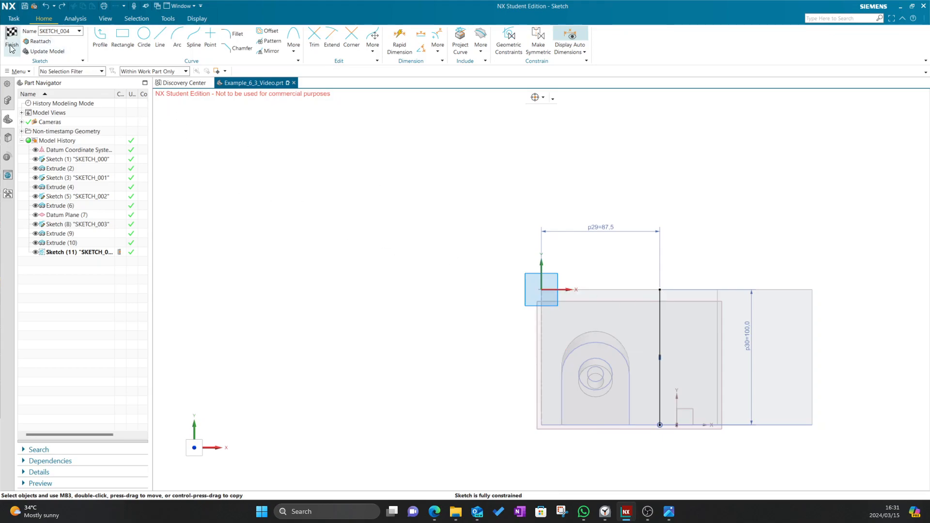
mouse_move(316, 123)
middle_mouse_down()
mouse_move(703, 310)
mouse_move(440, 310)
middle_mouse_up()
Finish the sketch and hide Datum Plane (7)
key("ctrl+q")
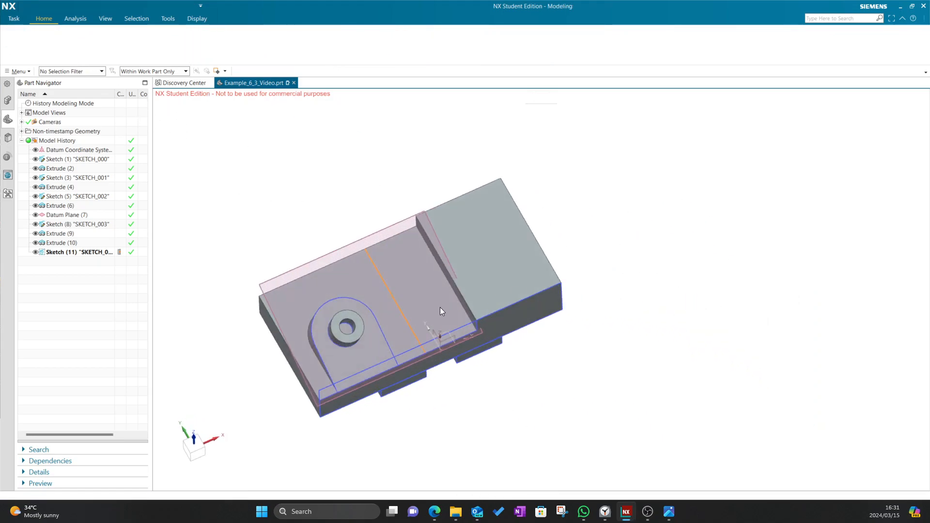
middle_click_drag(343, 221, 441, 202)
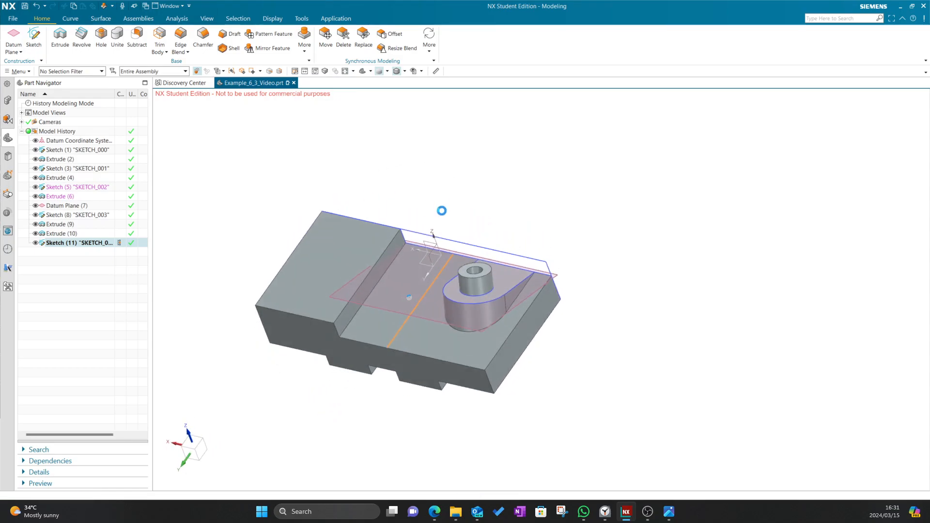
right_click(370, 305)
left_click(400, 296)
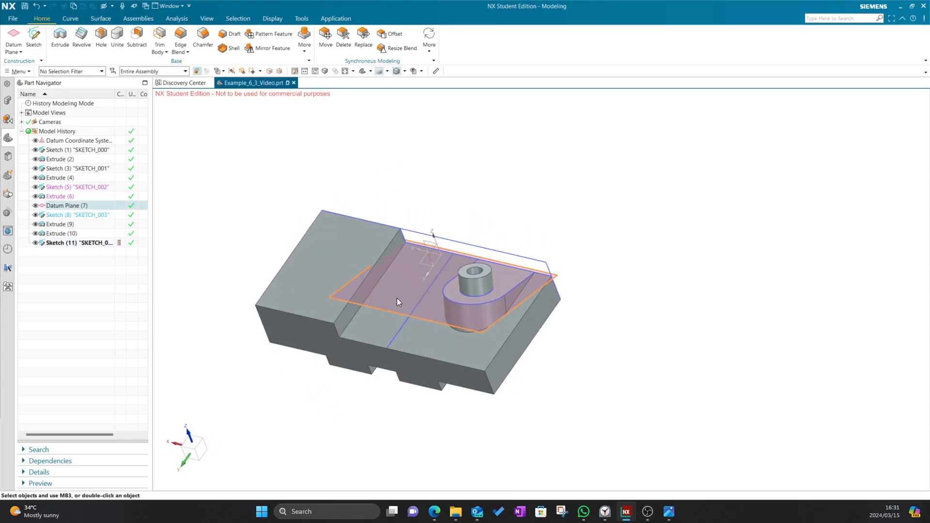
middle_click_drag(527, 172, 473, 150)
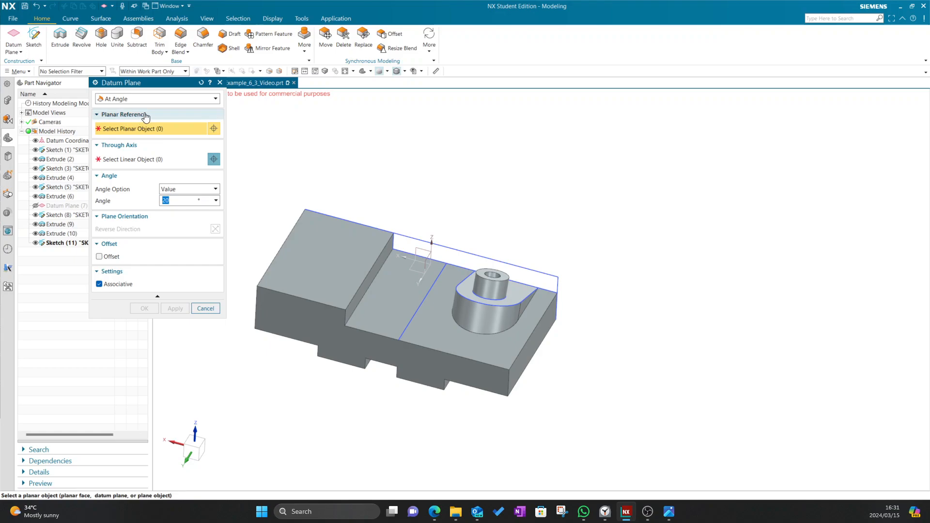
Define an angled datum plane from the top face and the sketch line at 150°
left_click(370, 304)
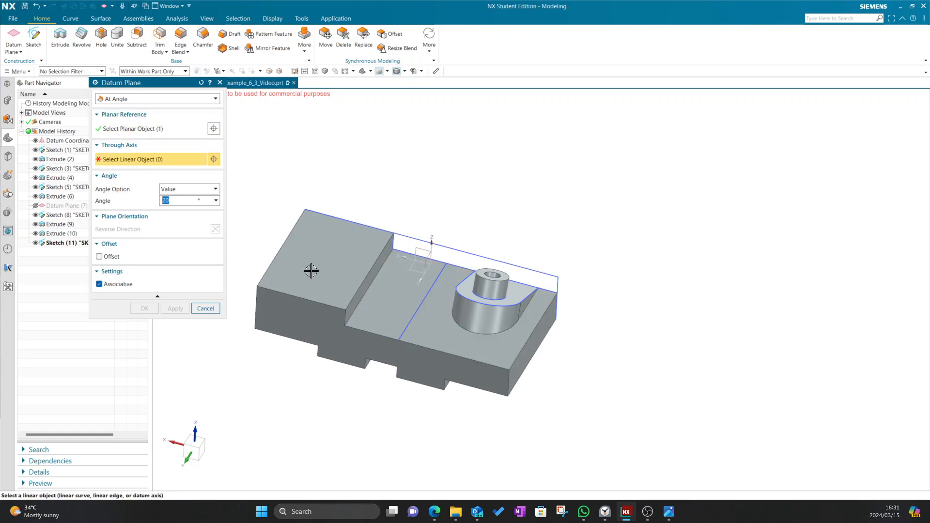
left_click(410, 321)
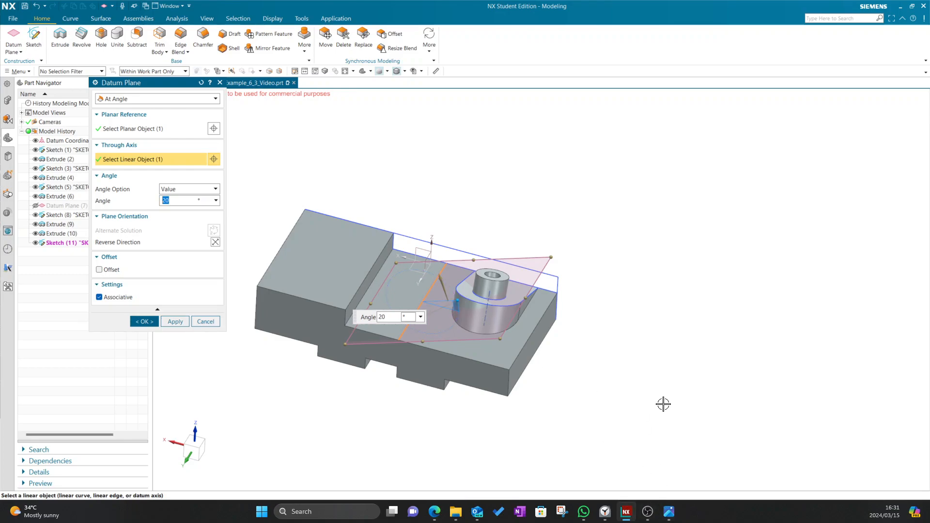
key("alt+Tab")
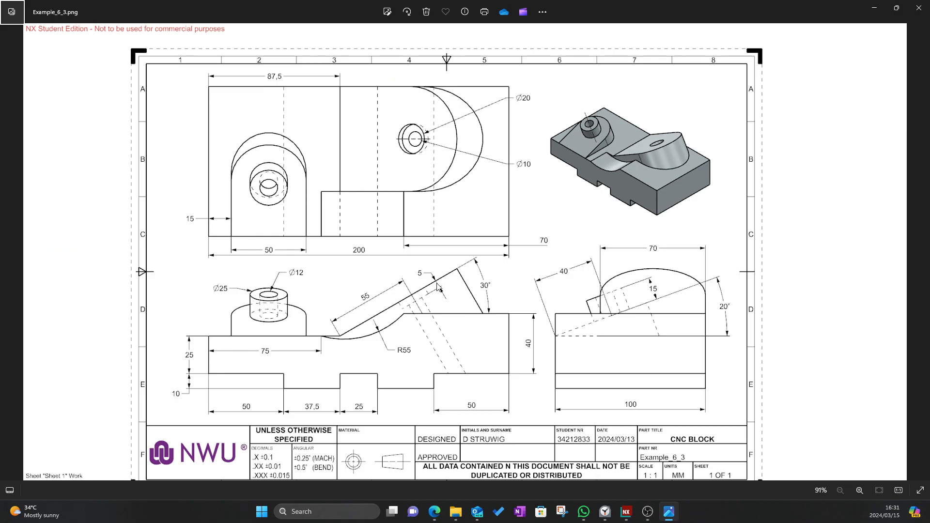
key("alt+Tab")
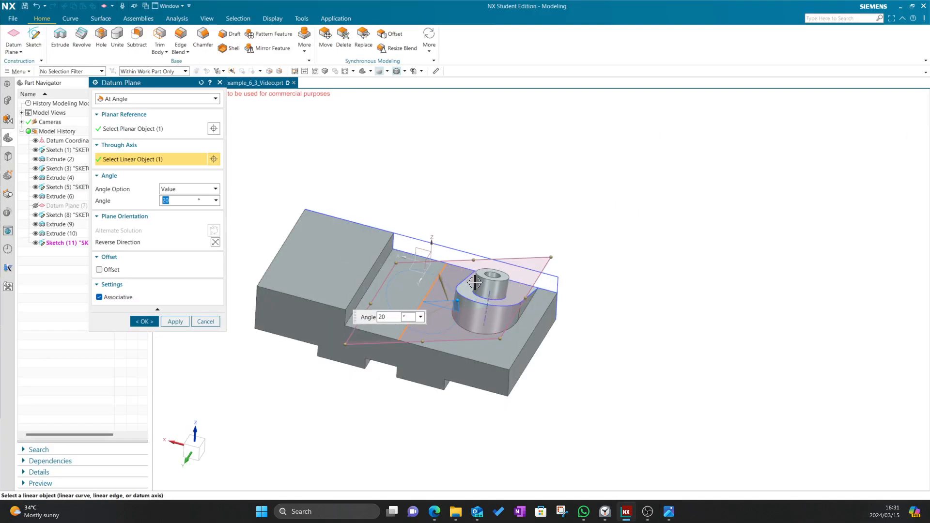
left_click_drag(456, 303, 378, 266)
middle_click_drag(742, 280, 759, 270)
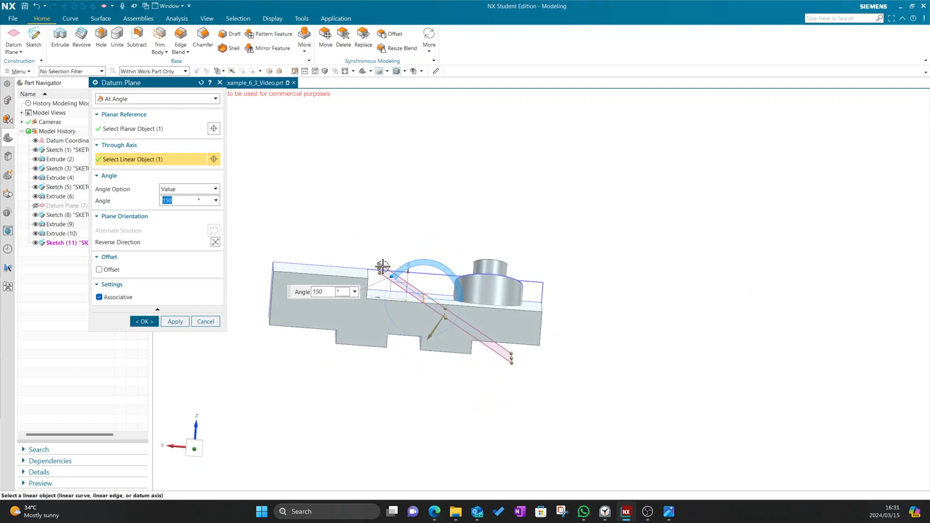
Check the plane's tilt against the drawing in side views and confirm Datum Plane (12)
middle_click_drag(594, 210, 542, 247)
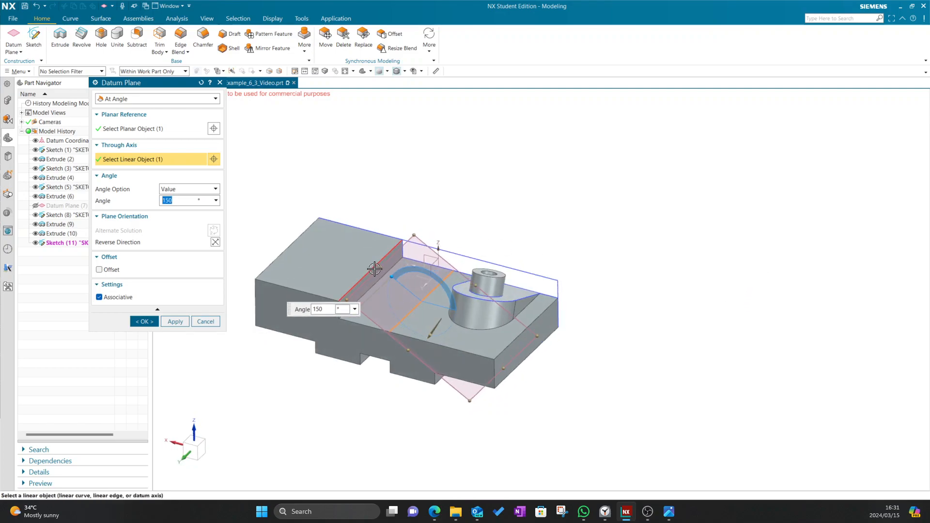
left_click_drag(373, 263, 272, 183)
middle_click_drag(467, 197, 487, 193)
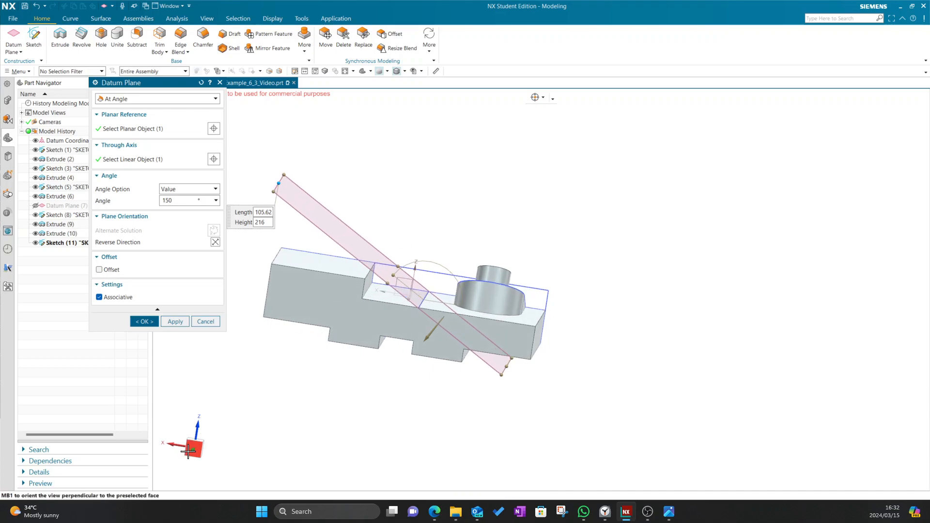
left_click(198, 449)
middle_click_drag(728, 284, 308, 412)
left_click(194, 447)
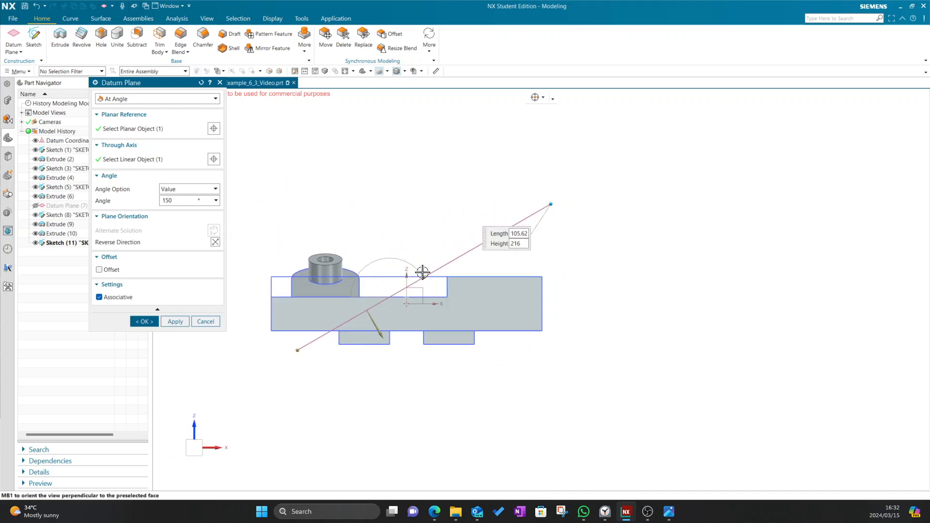
key("alt+Tab")
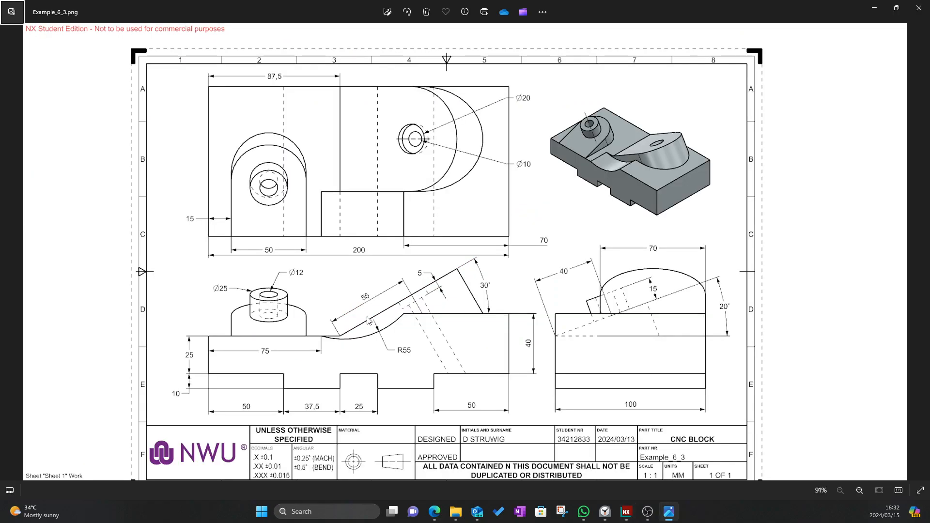
key("alt+Tab")
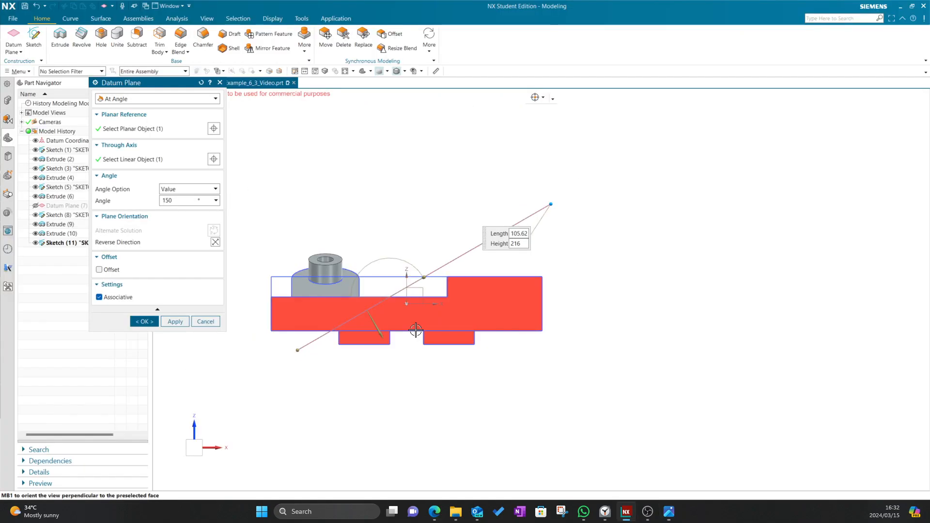
left_click(174, 324)
middle_click_drag(308, 186, 233, 156)
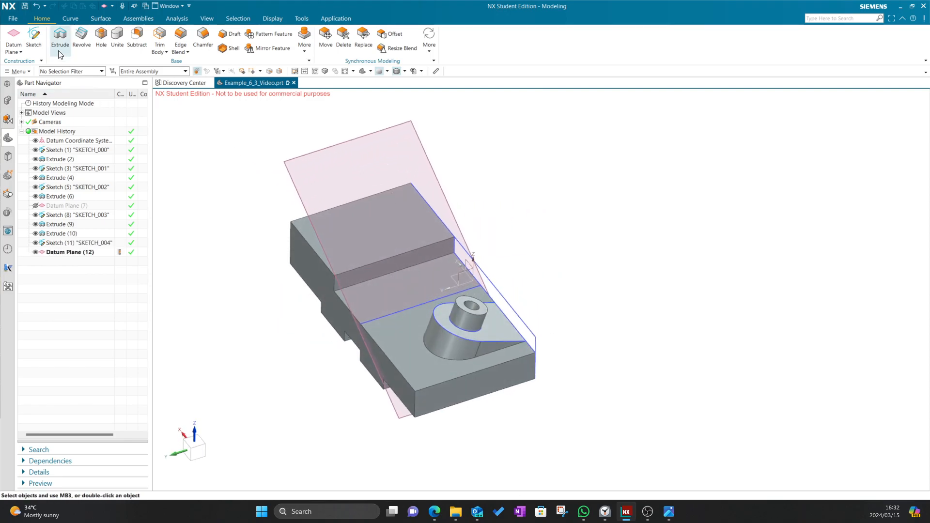
Create SKETCH_005 on Datum Plane (12) with its plane normal reversed, after two aborted attempts
left_click(34, 37)
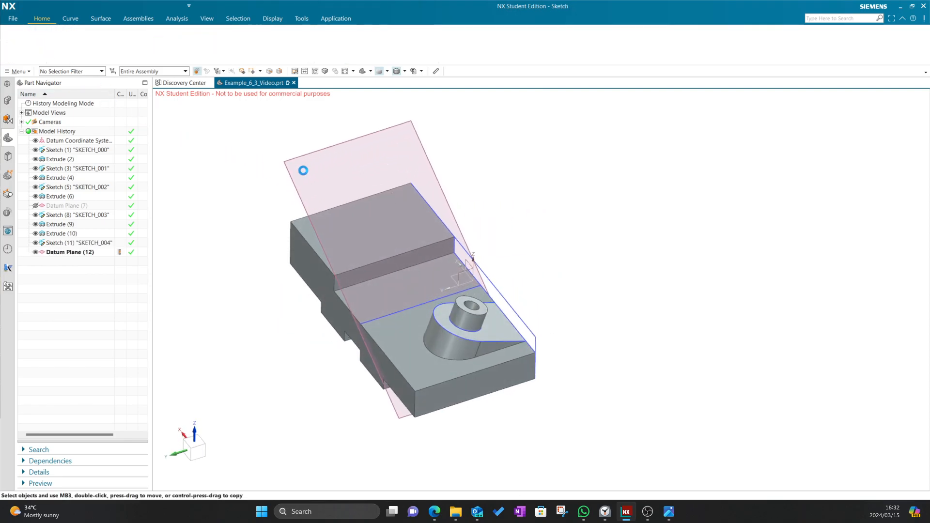
left_click(288, 164)
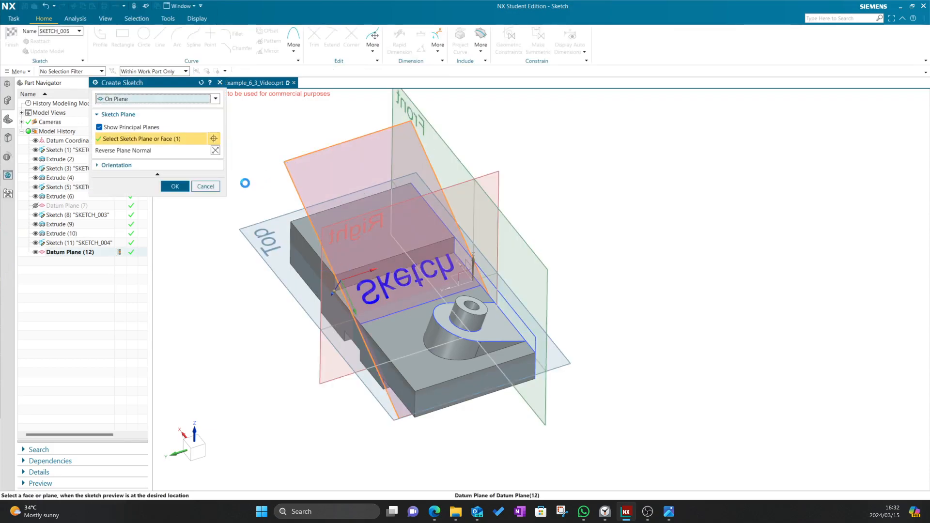
left_click(175, 187)
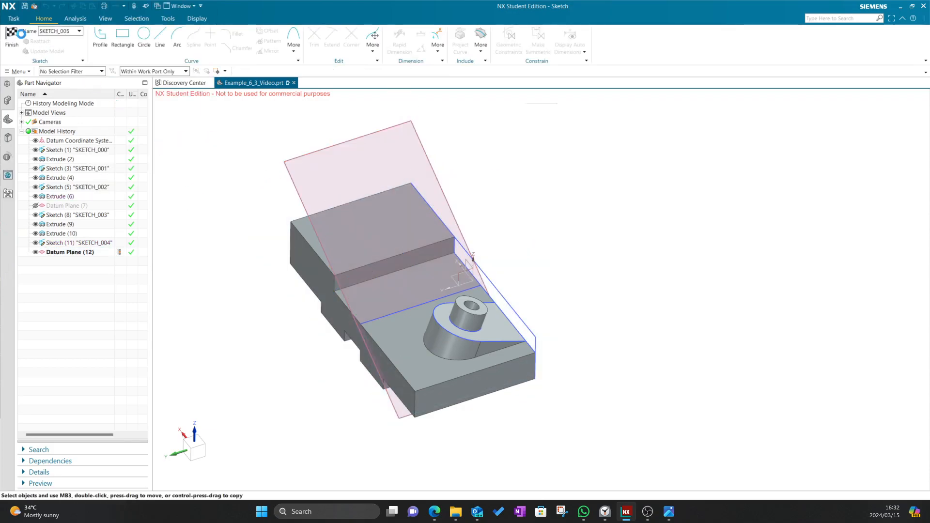
left_click(12, 37)
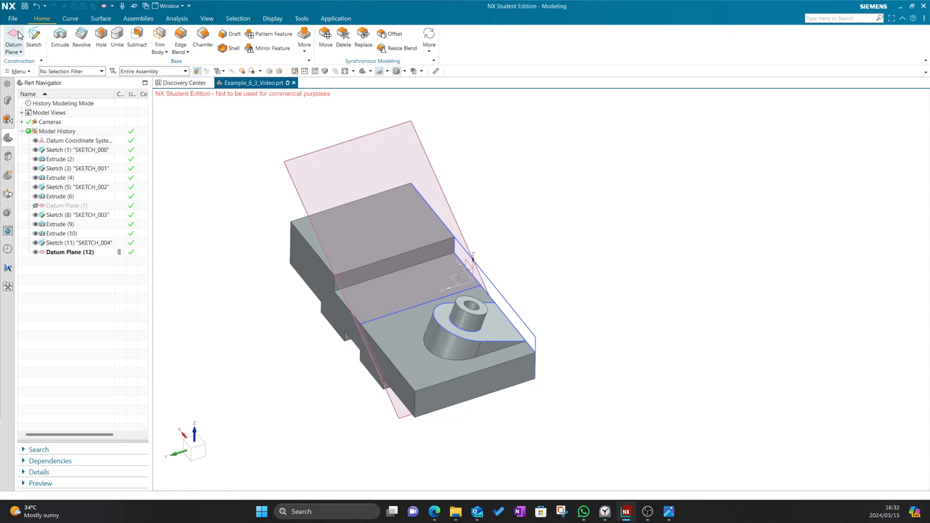
left_click(33, 37)
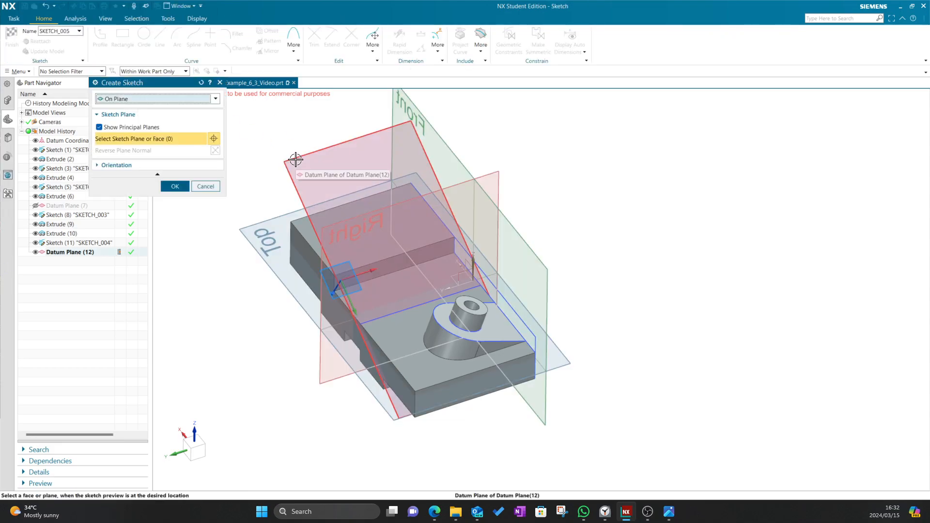
left_click(371, 136)
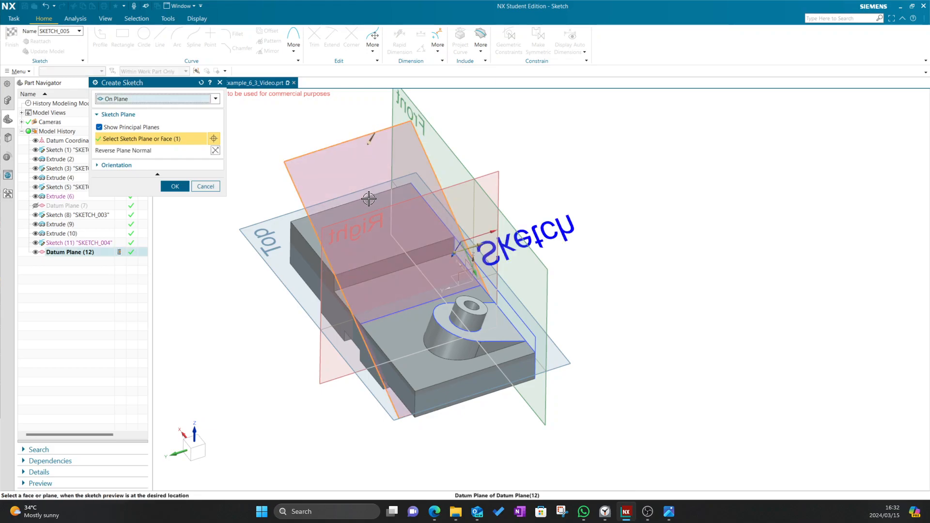
left_click(206, 186)
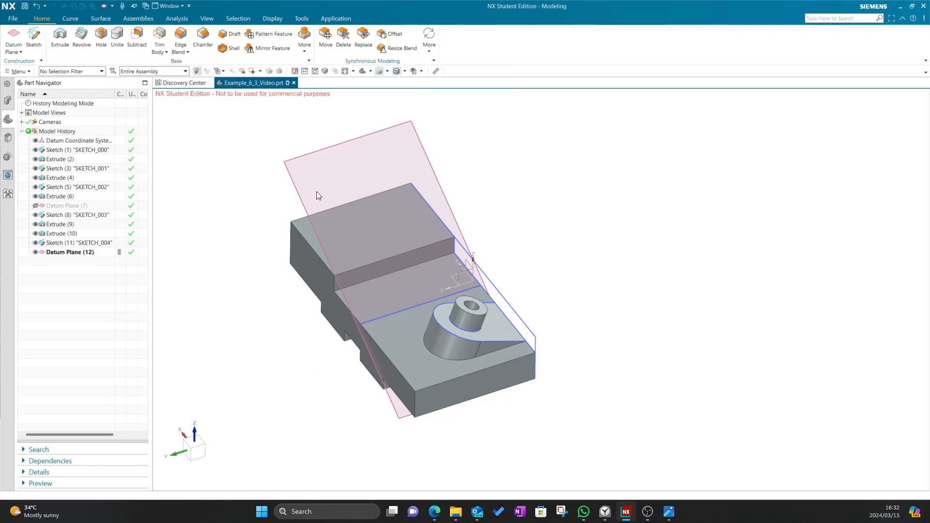
left_click(33, 38)
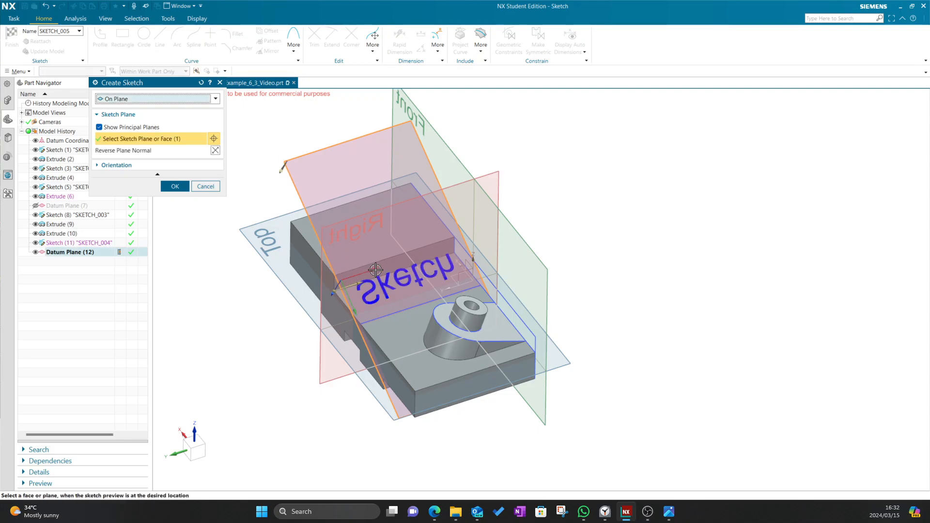
left_click(215, 151)
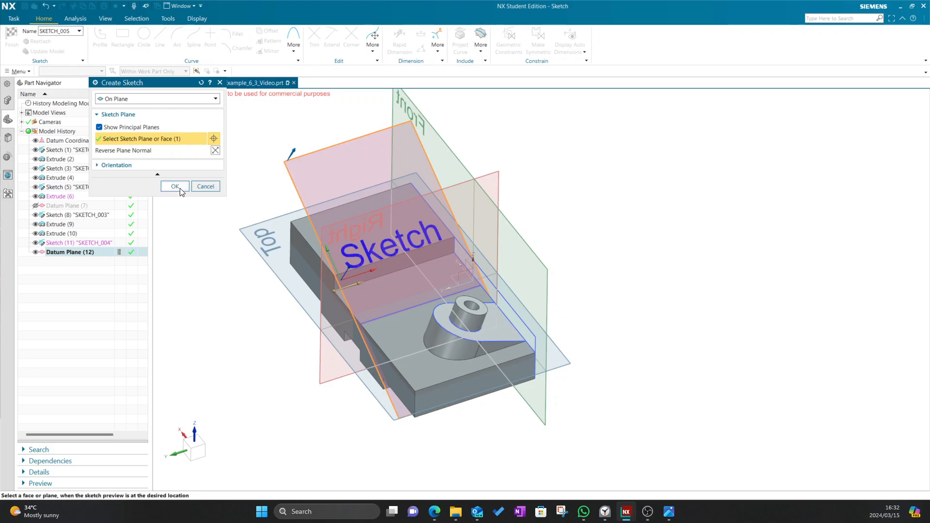
left_click(174, 187)
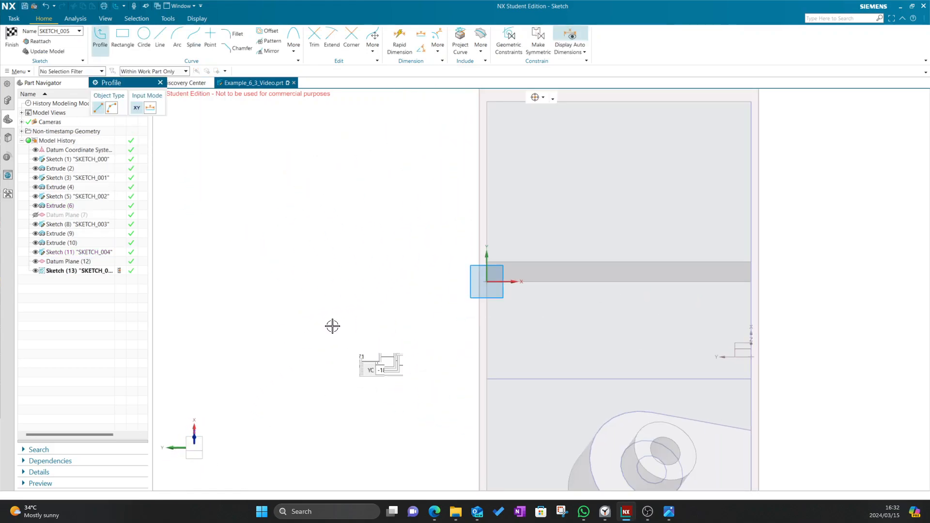
Sketch concentric Ø20 and Ø10 circles at a point above the sketch origin
scroll(507, 316, "down", 2)
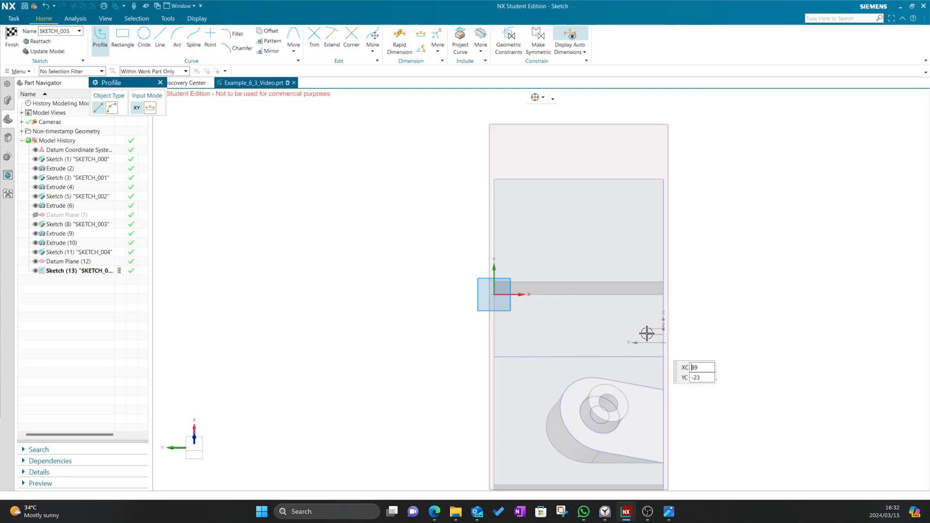
middle_click_drag(713, 278, 624, 259, "shift")
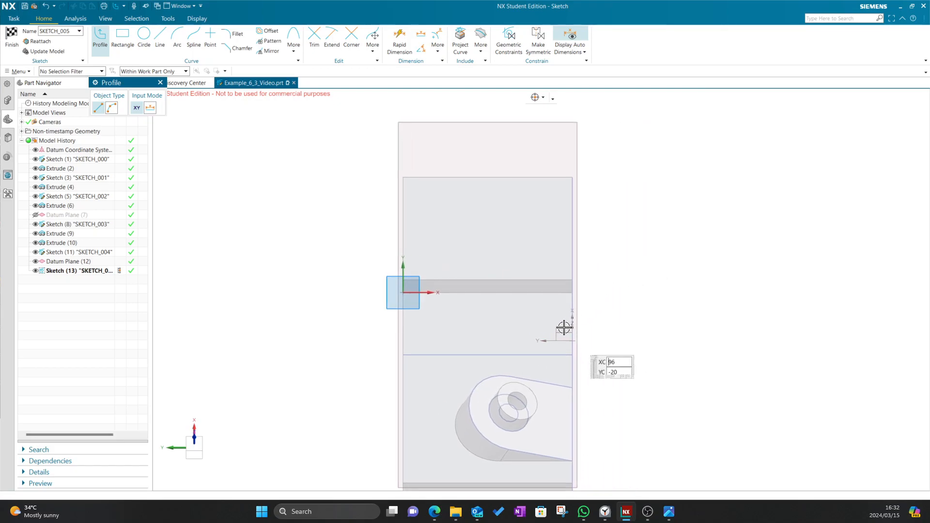
key("alt+Tab")
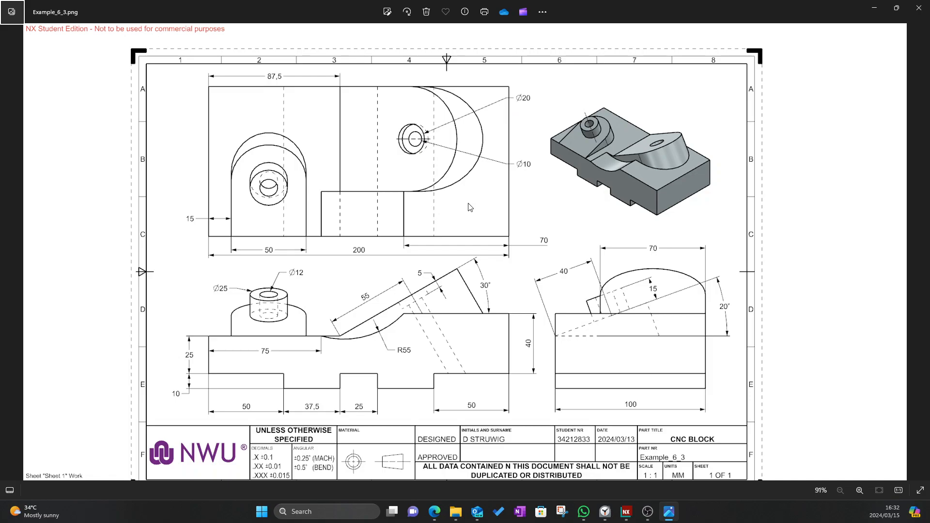
key("alt+Tab")
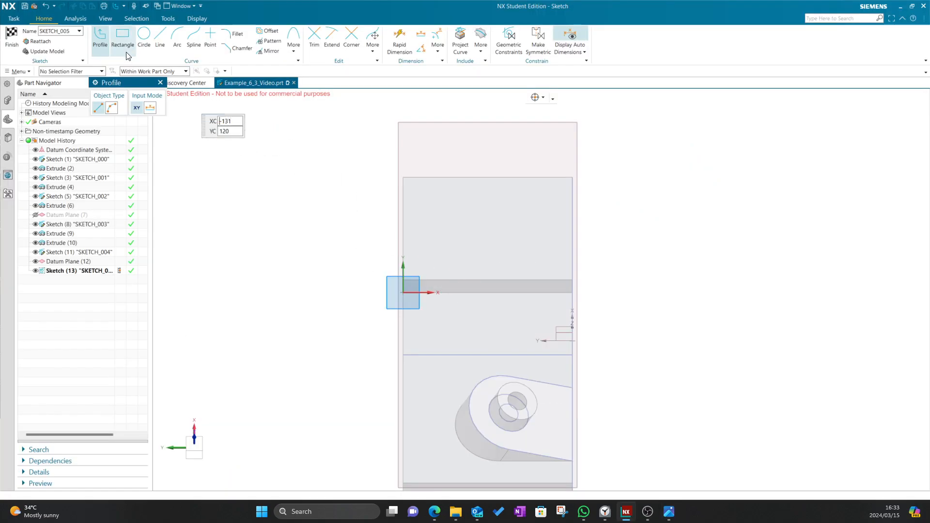
key("o")
left_click(435, 227)
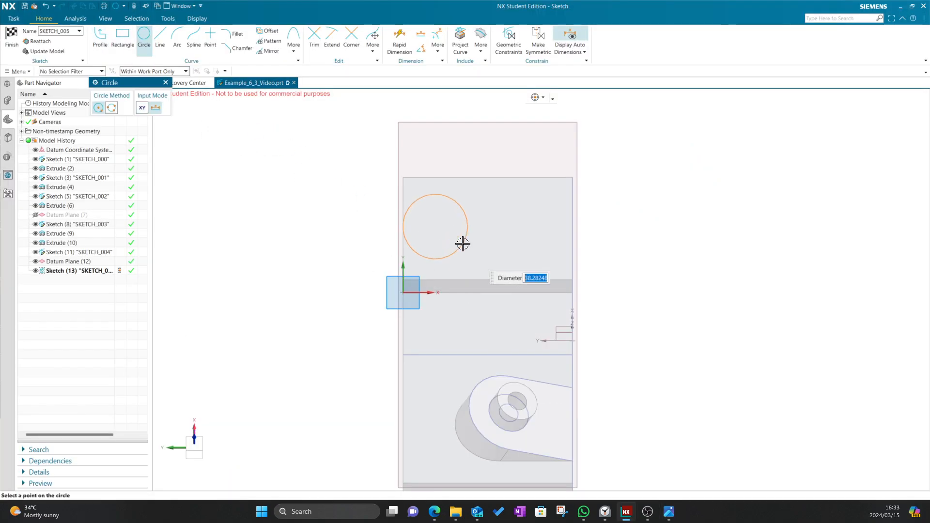
type("20")
key("Return")
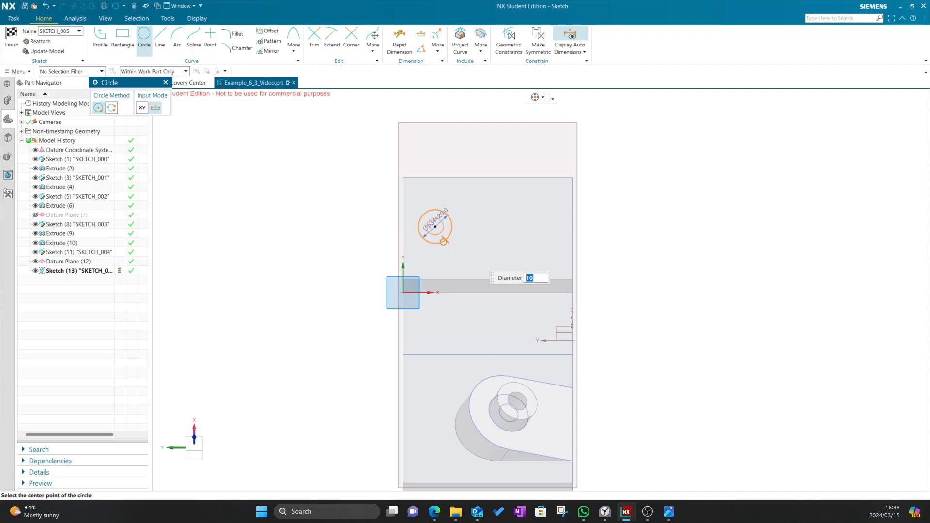
left_click(435, 227)
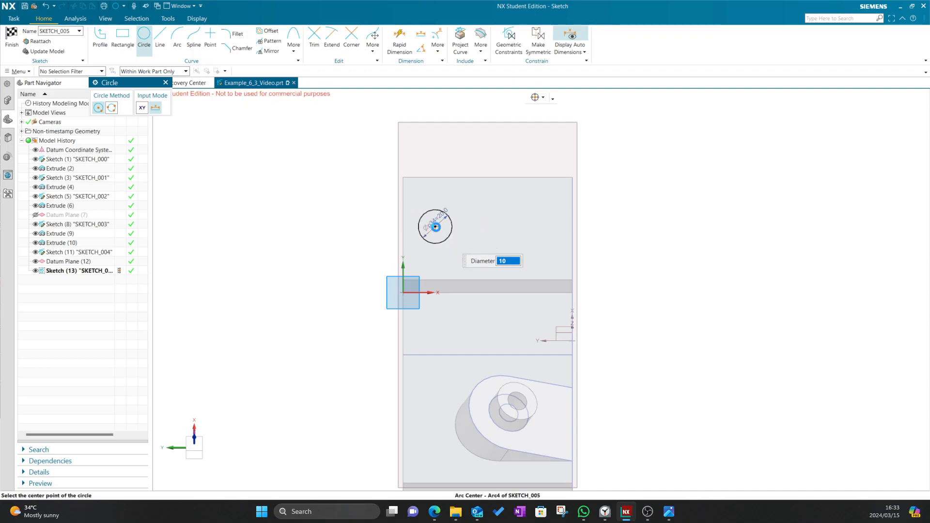
key("alt+Tab")
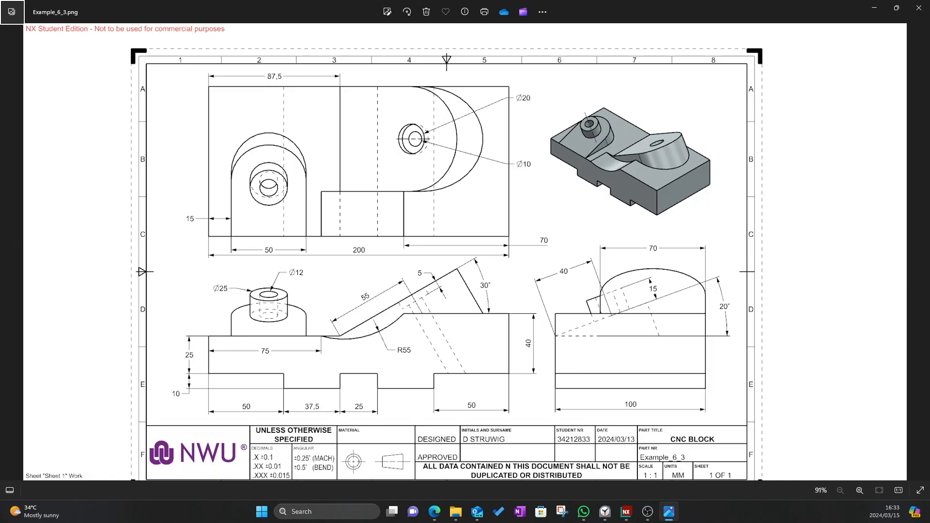
key("alt+Tab")
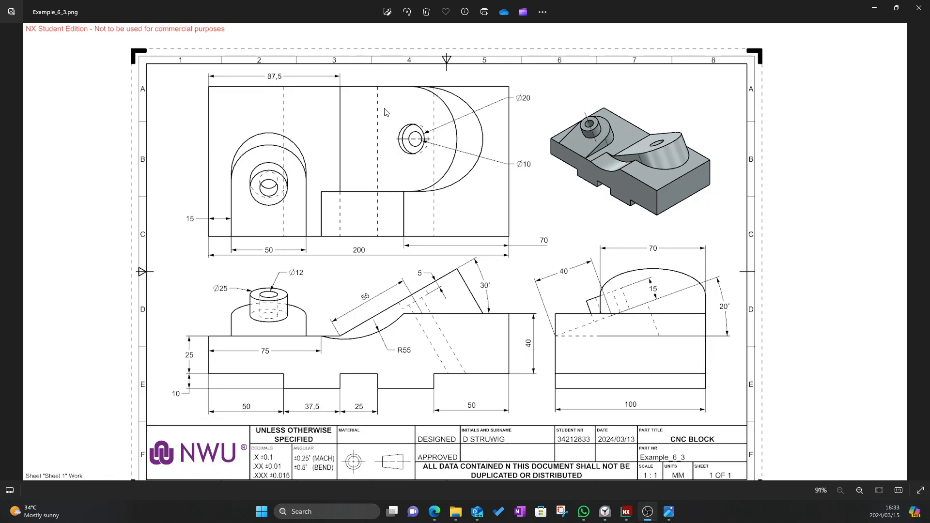
left_click(520, 341)
Dimension the circles' centre 55 above the horizontal edge line, then compare with the drawing
left_click(626, 511)
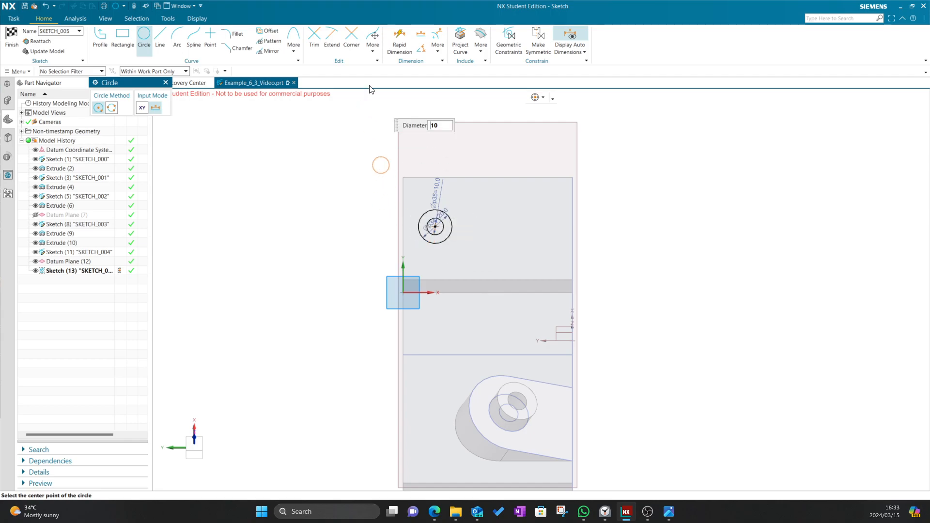
left_click(399, 38)
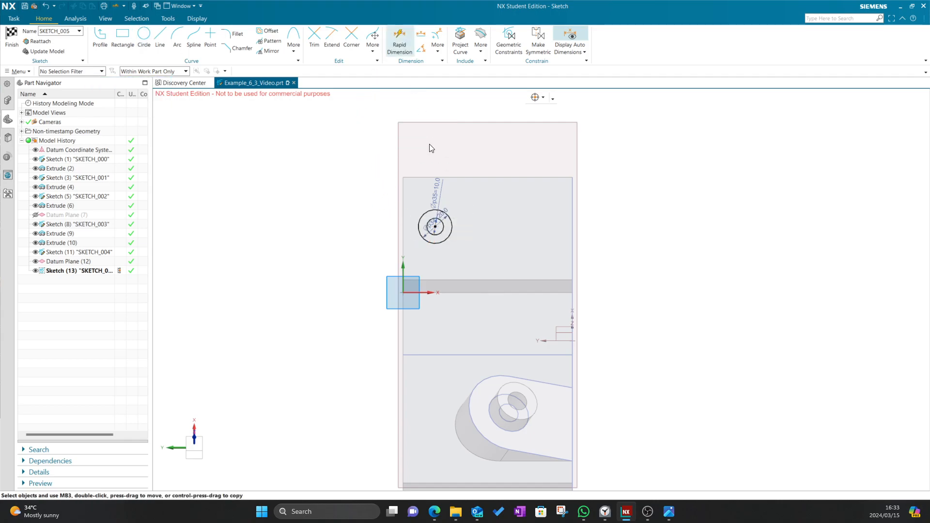
left_click(435, 226)
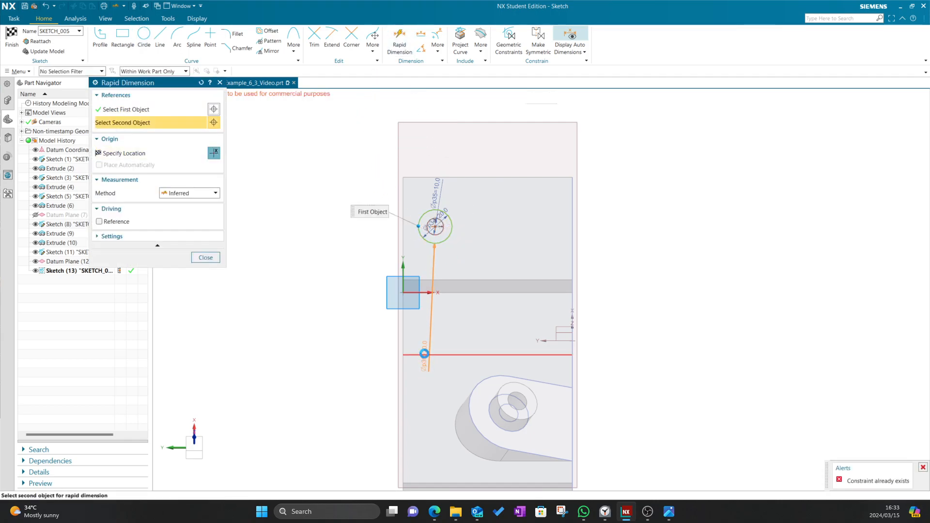
left_click(385, 353)
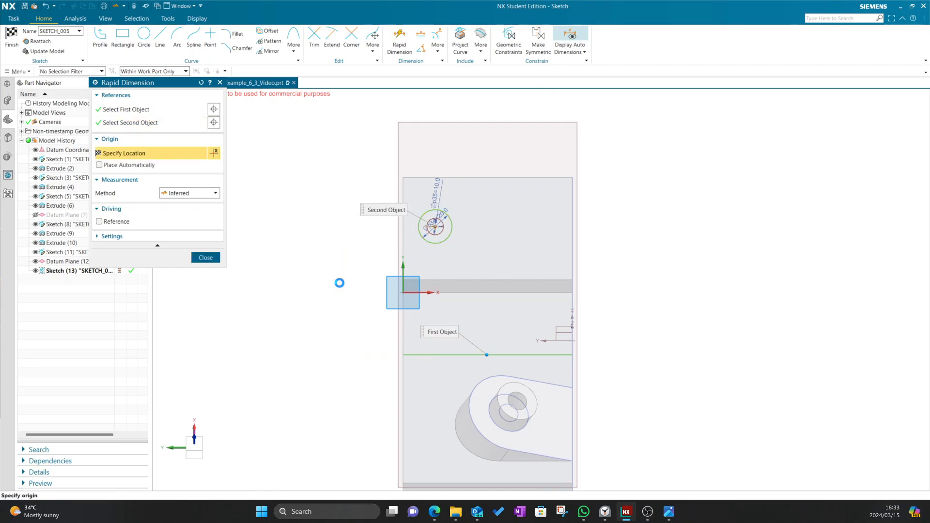
left_click(373, 296)
type("55")
key("Return")
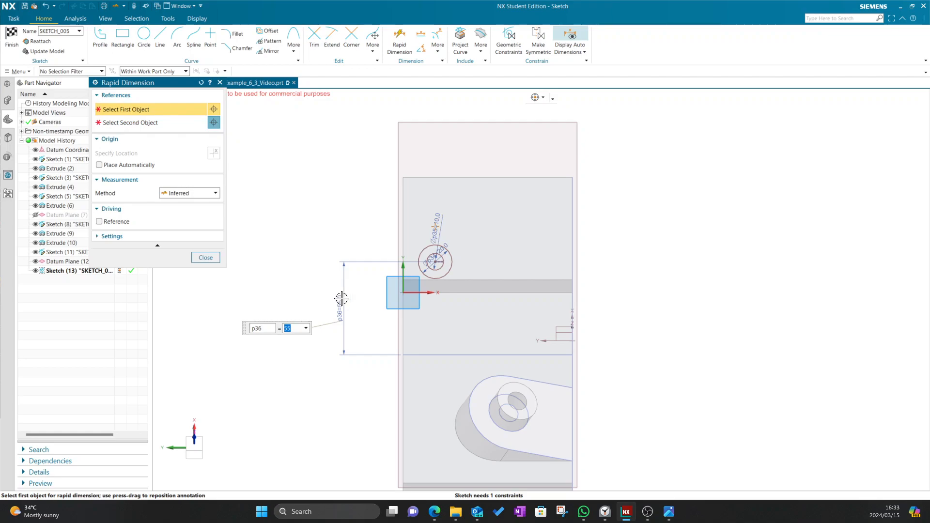
key("alt+Tab")
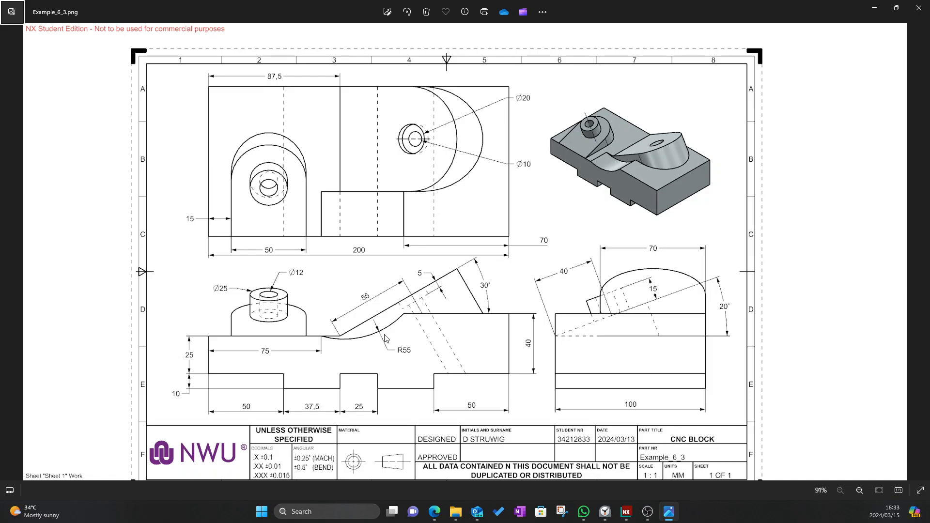
key("alt+Tab")
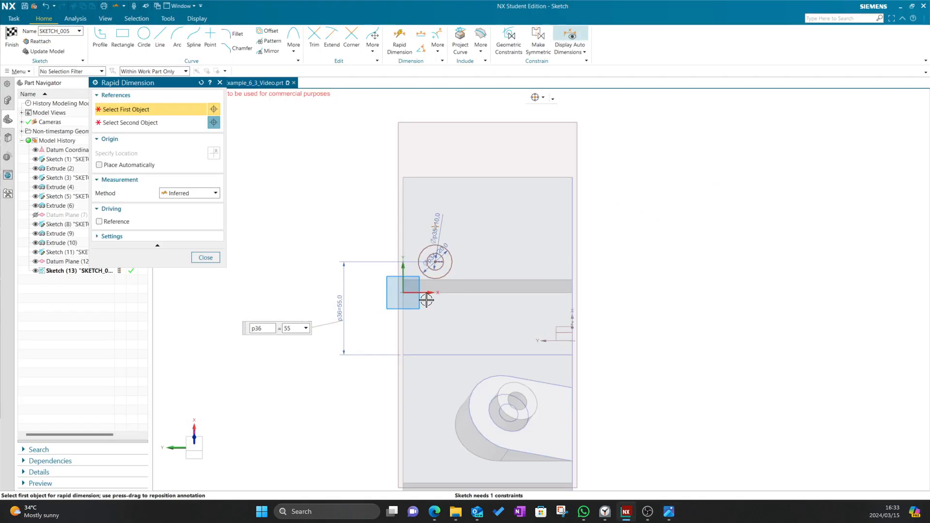
left_click(214, 261)
key("alt+Tab")
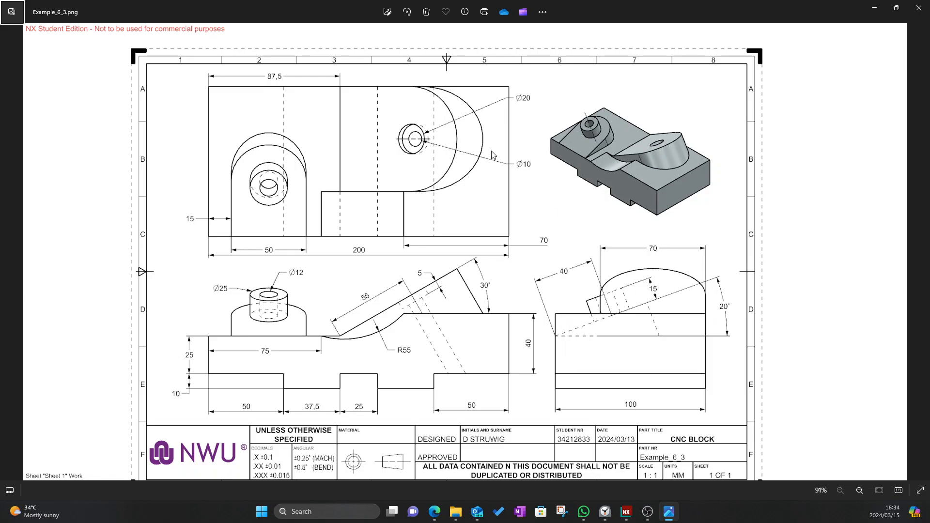
Dimension the small circle's centre 35 from the sketch's vertical axis
key("alt+Tab")
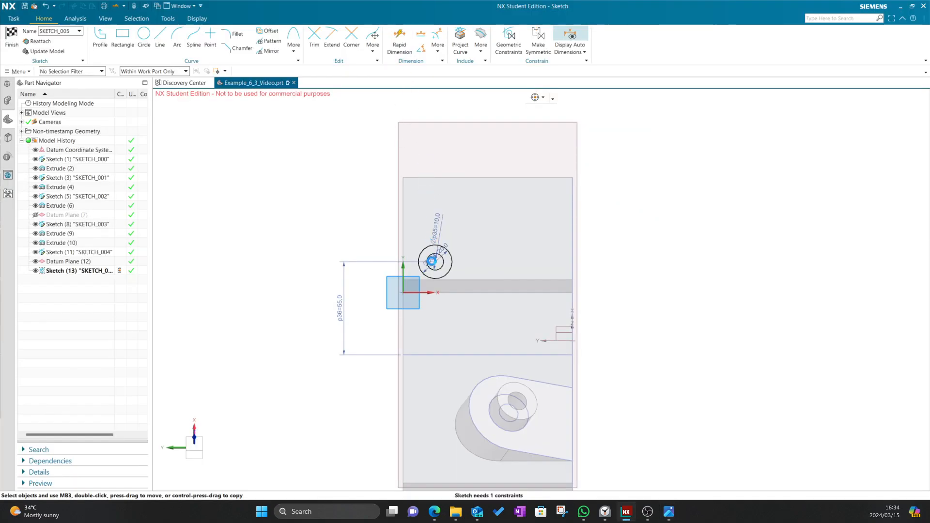
key("d")
left_click(419, 261)
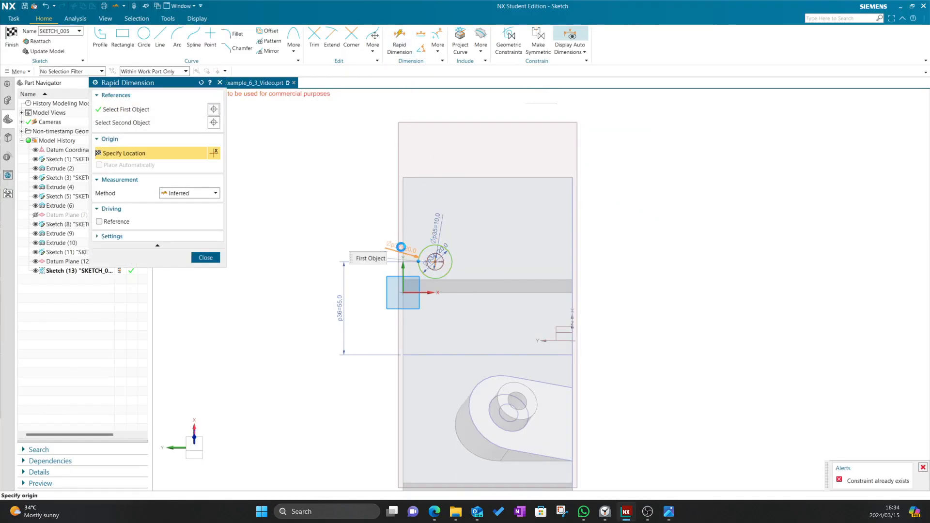
left_click(405, 221)
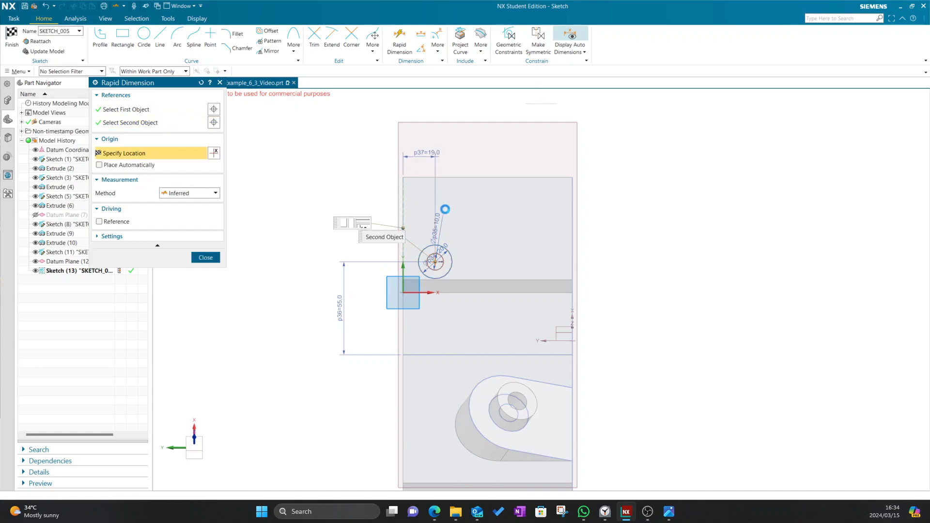
left_click(437, 193)
type("35")
key("Return")
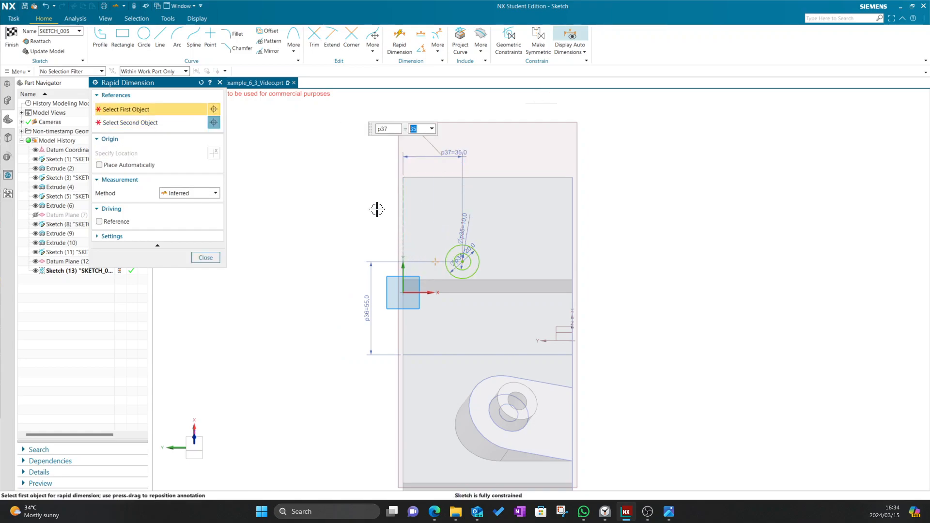
left_click(216, 261)
Compare the fully constrained sketch against the reference drawing
key("alt+Tab")
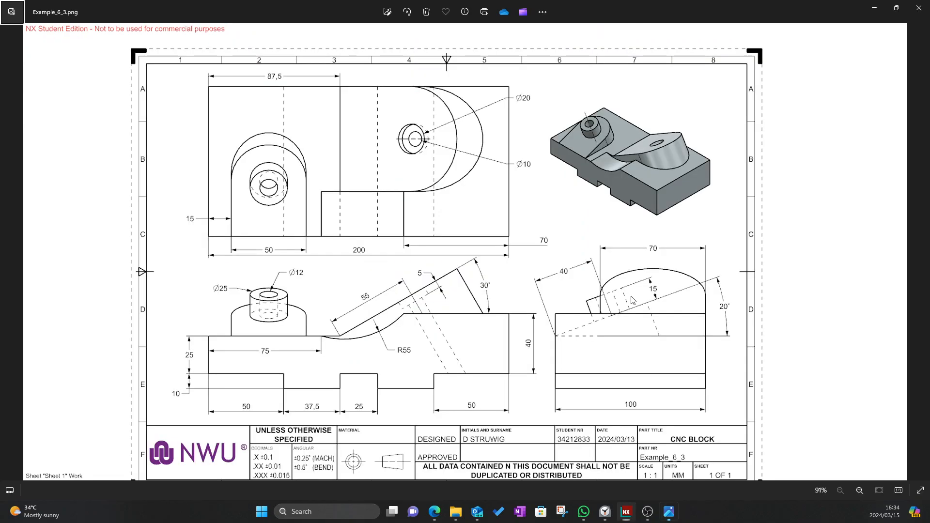
key("alt+Tab")
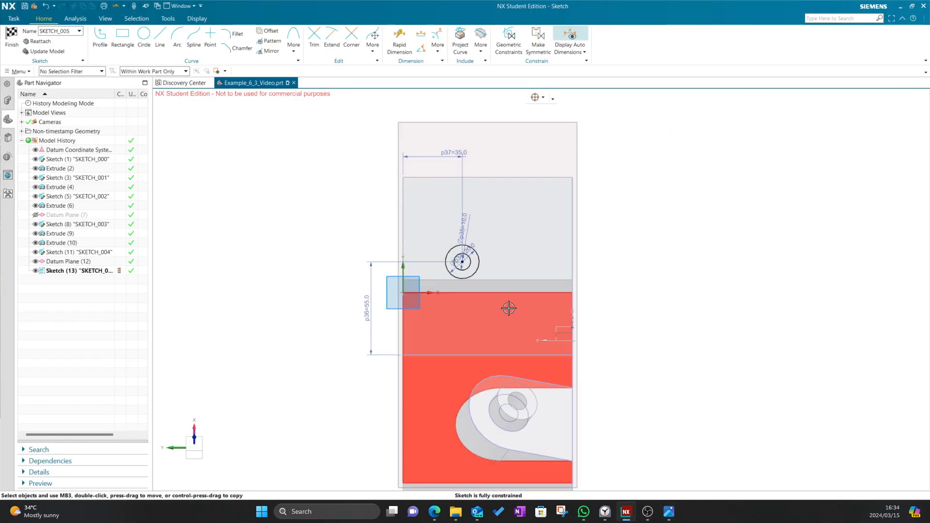
key("alt+Tab")
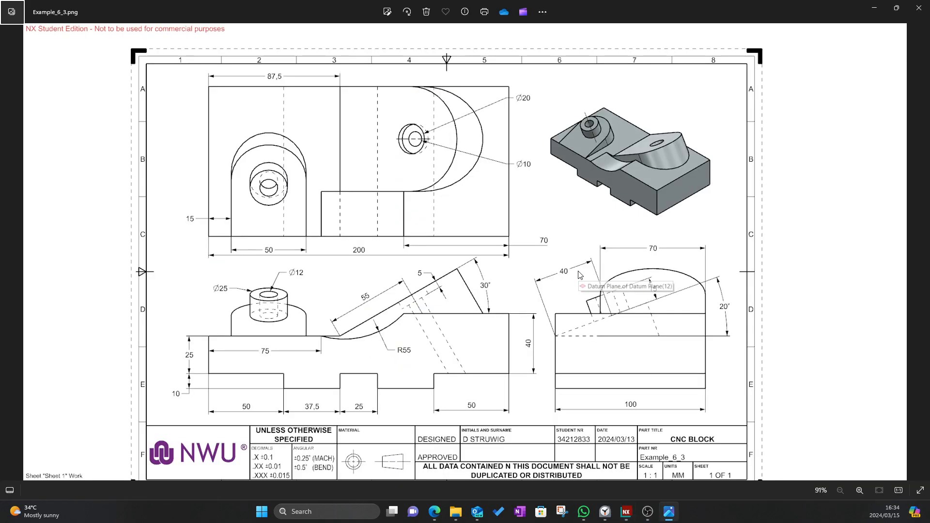
key("alt+Tab")
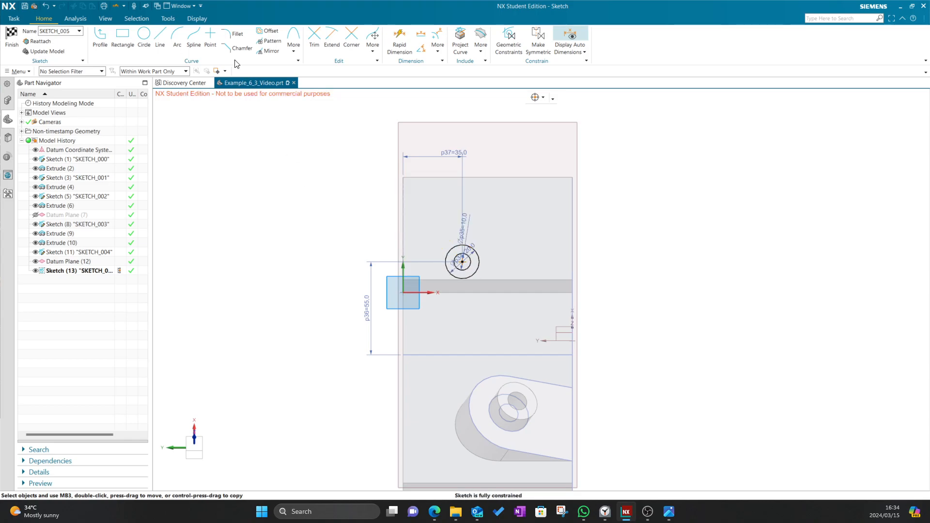
key("alt+Tab")
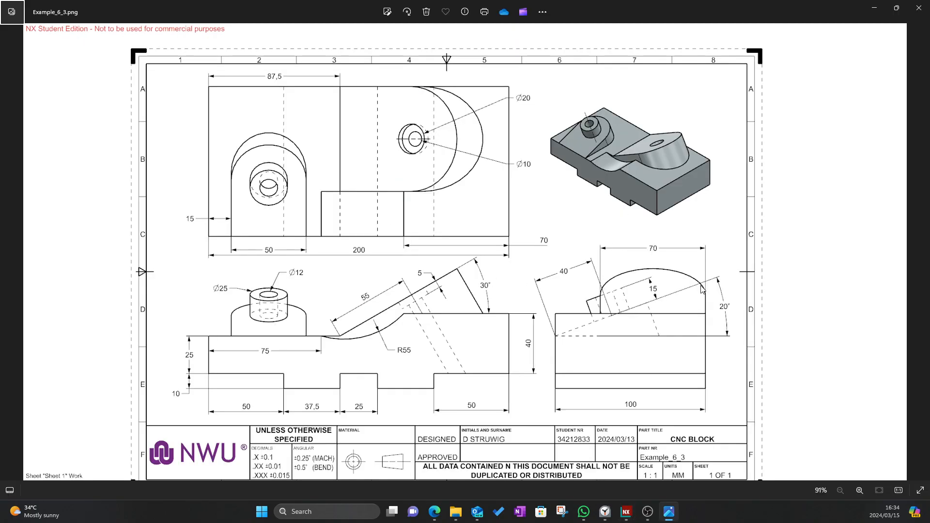
key("alt+Tab")
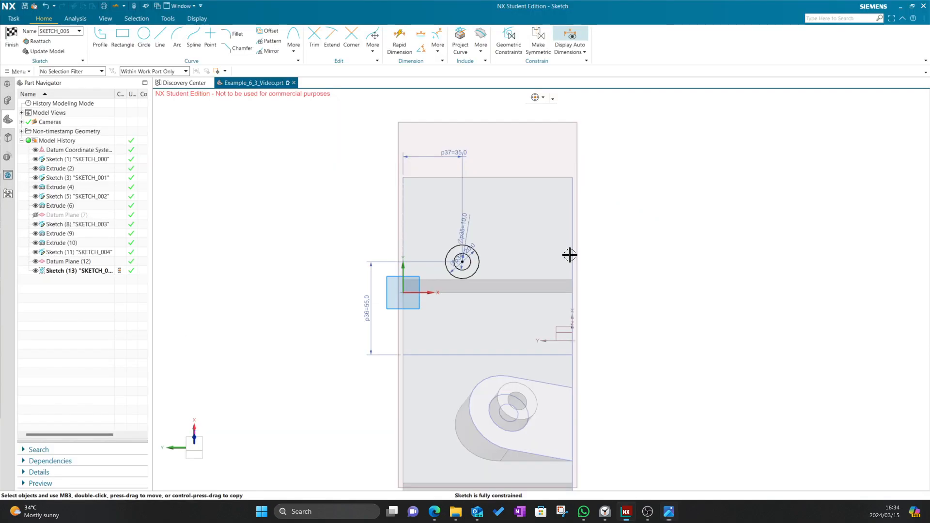
Draw an R35 arc over the circle
left_click(178, 39)
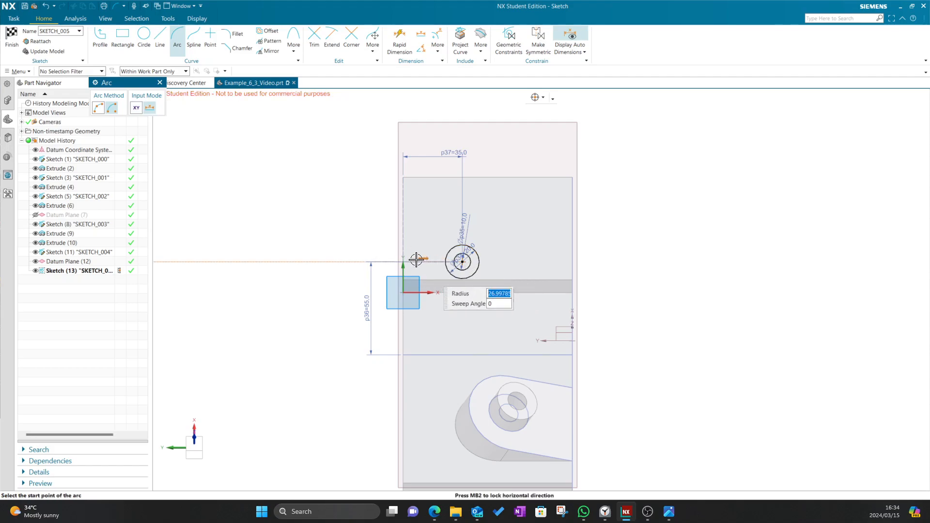
type("35")
left_click(412, 261)
left_click(512, 264)
key("Escape")
left_click(159, 83)
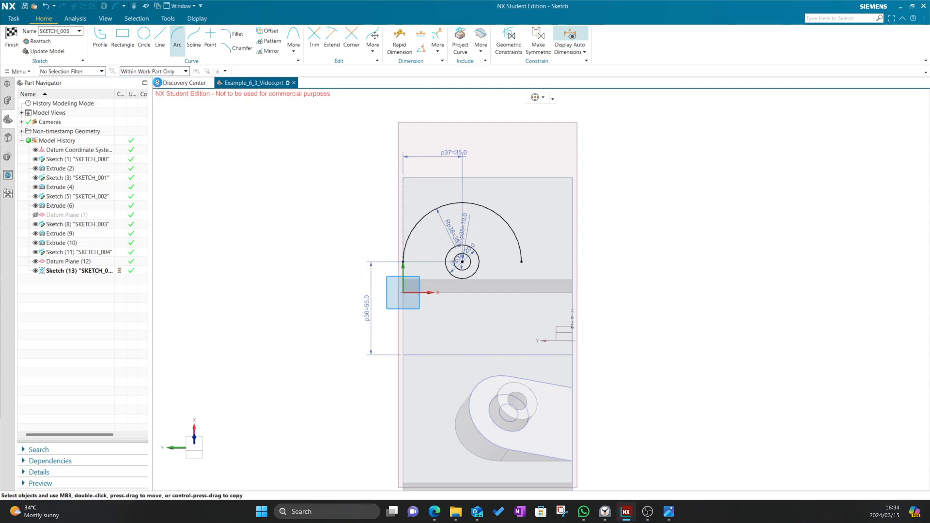
Draw the bottom line and two vertical sides down from the arc ends
left_click(160, 41)
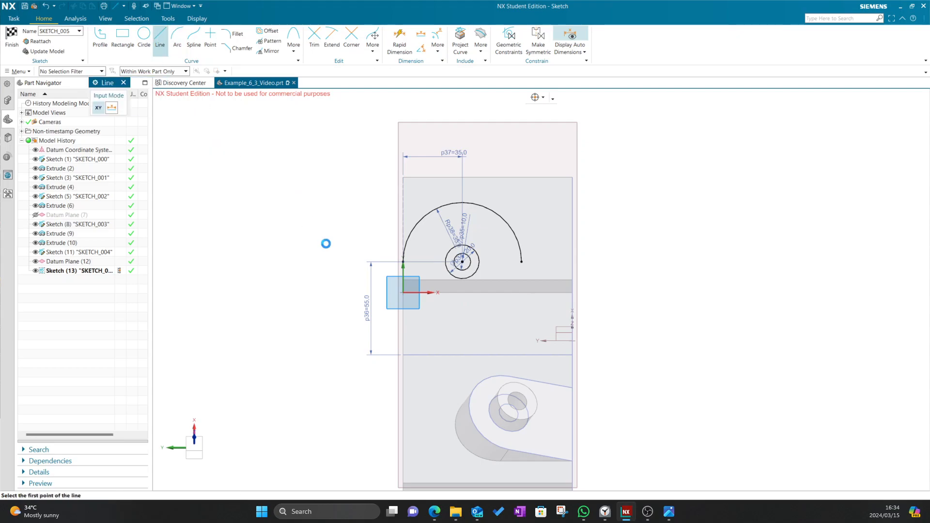
left_click(403, 355)
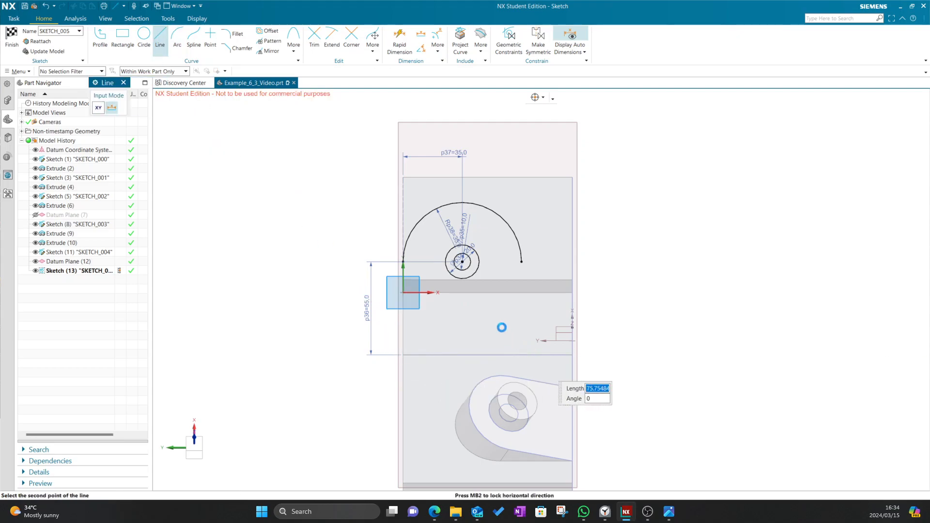
left_click(530, 355)
left_click(123, 83)
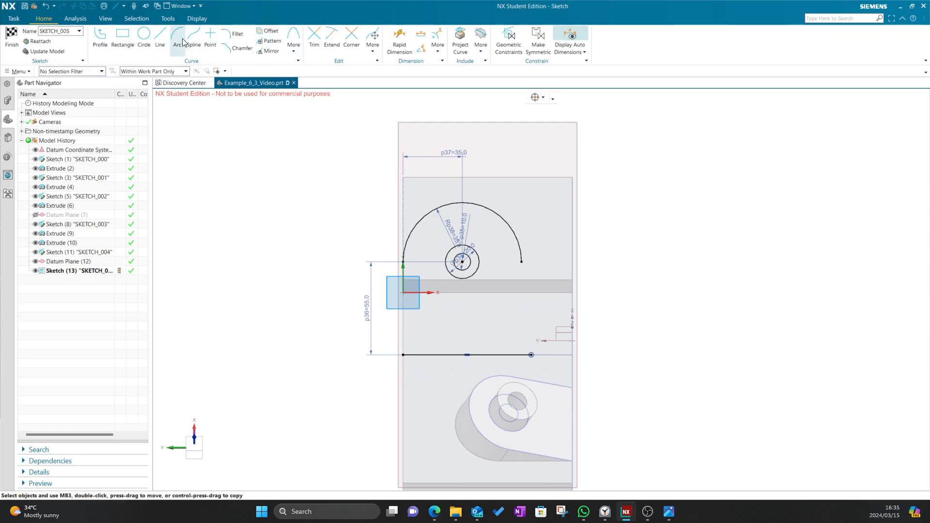
left_click(160, 42)
left_click(403, 262)
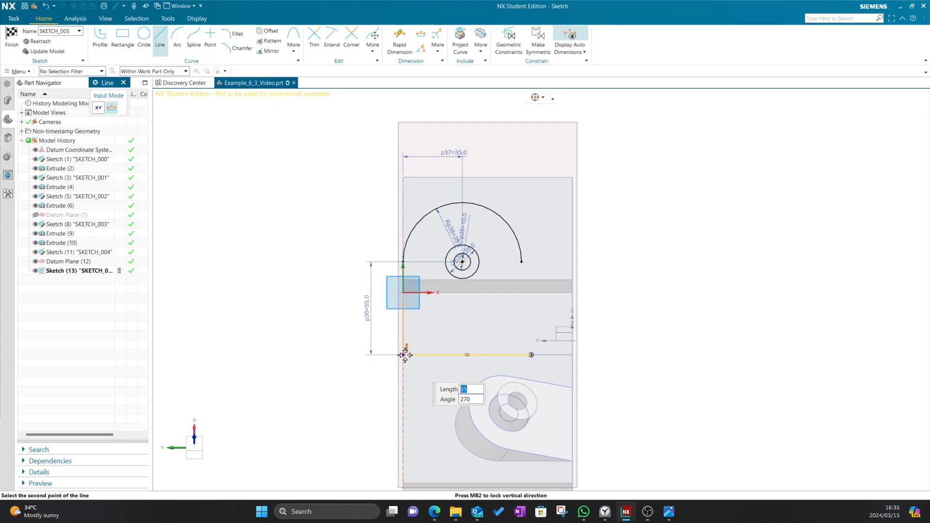
left_click(404, 355)
left_click(521, 262)
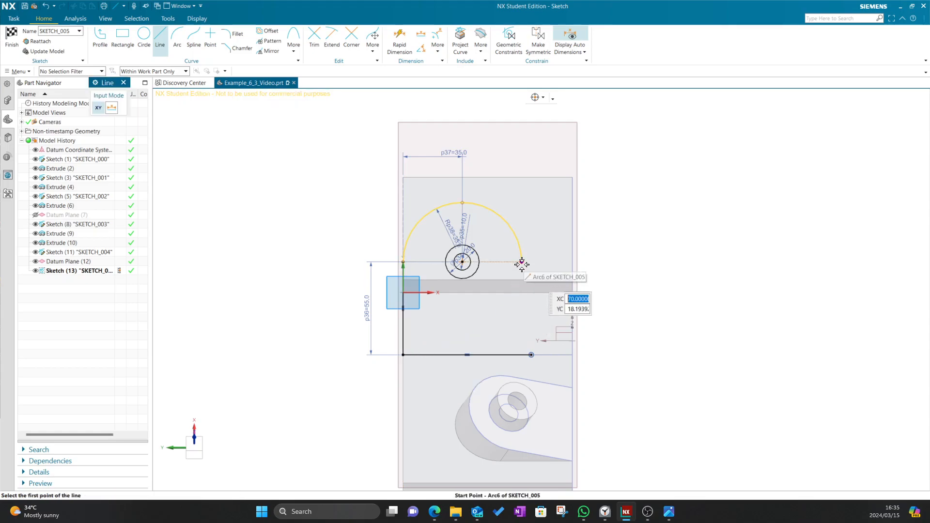
left_click(522, 326)
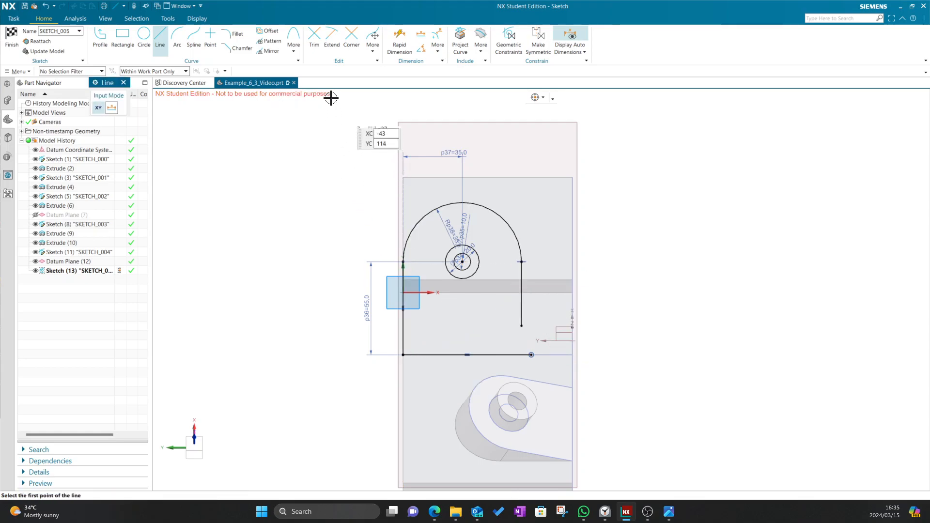
left_click(331, 39)
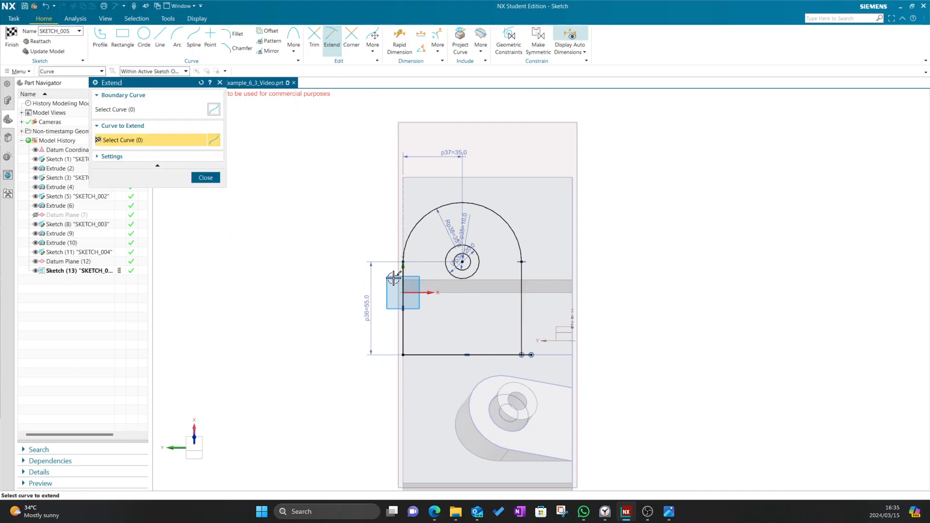
Trim the bottom line's overhang and join the right side to it
left_click(205, 177)
left_click(314, 39)
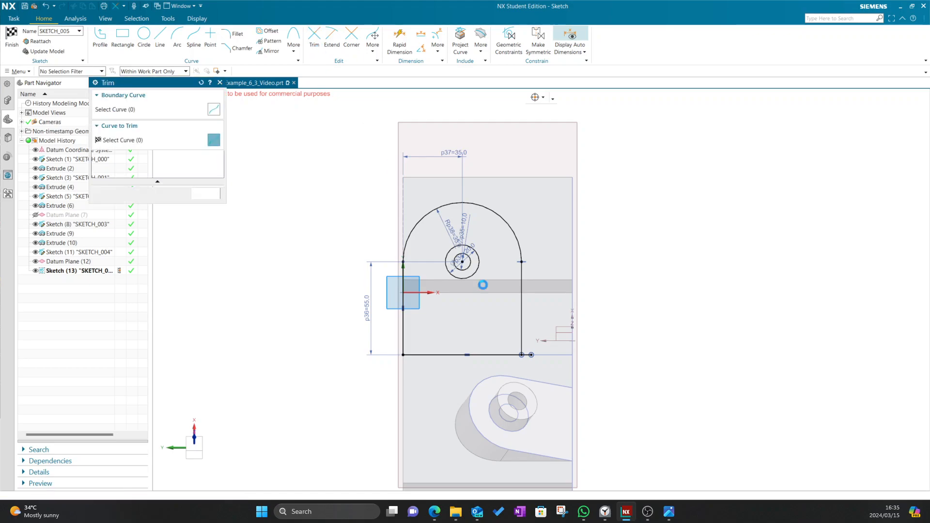
left_click(532, 358)
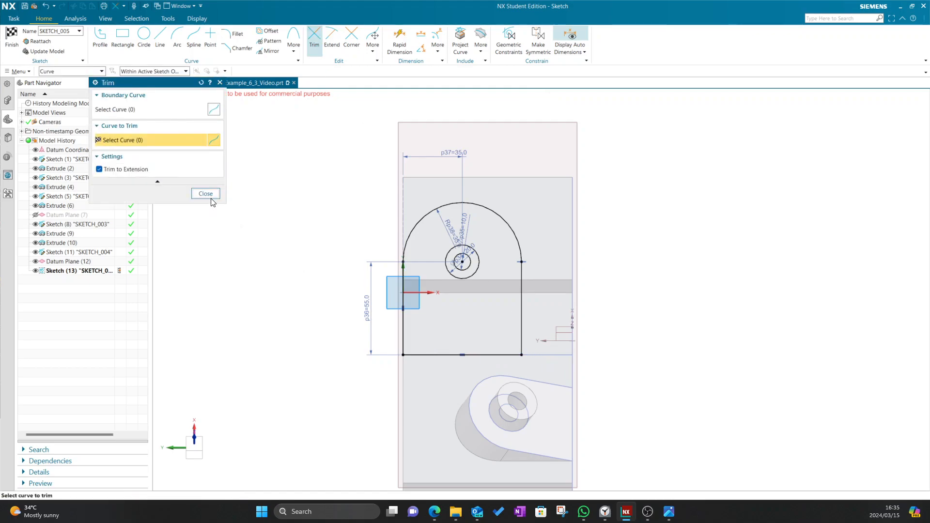
left_click(205, 193)
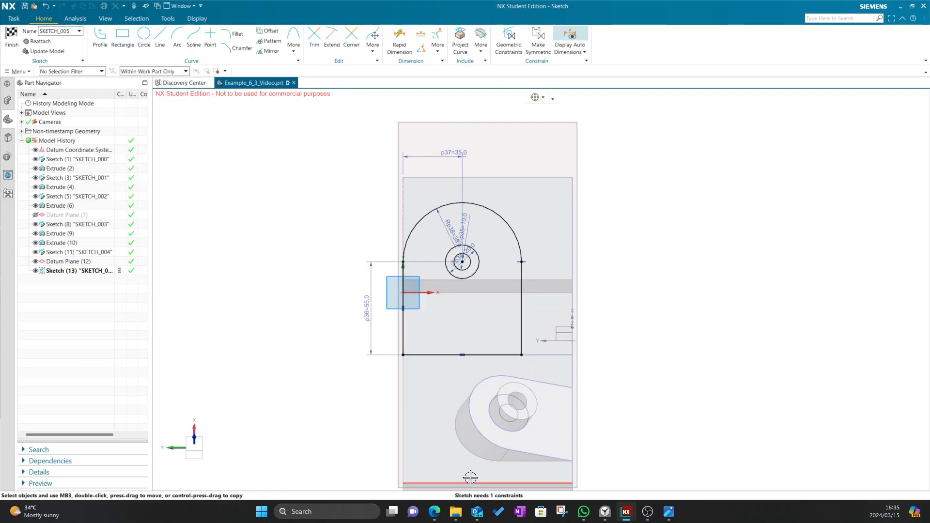
mouse_move(521, 355)
left_mouse_down()
mouse_move(506, 351)
mouse_move(556, 347)
mouse_move(508, 351)
left_mouse_up()
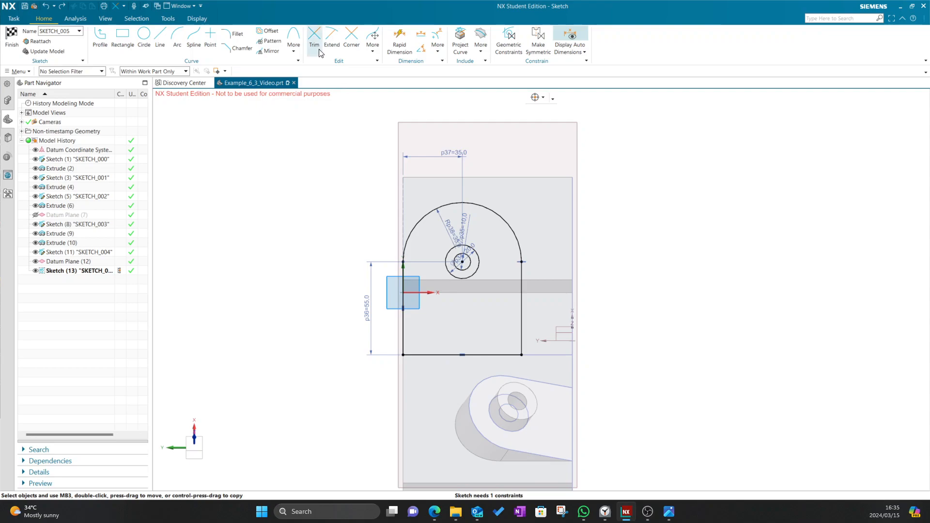
Dimension the bottom line 70 wide and finish the sketch
left_click(399, 38)
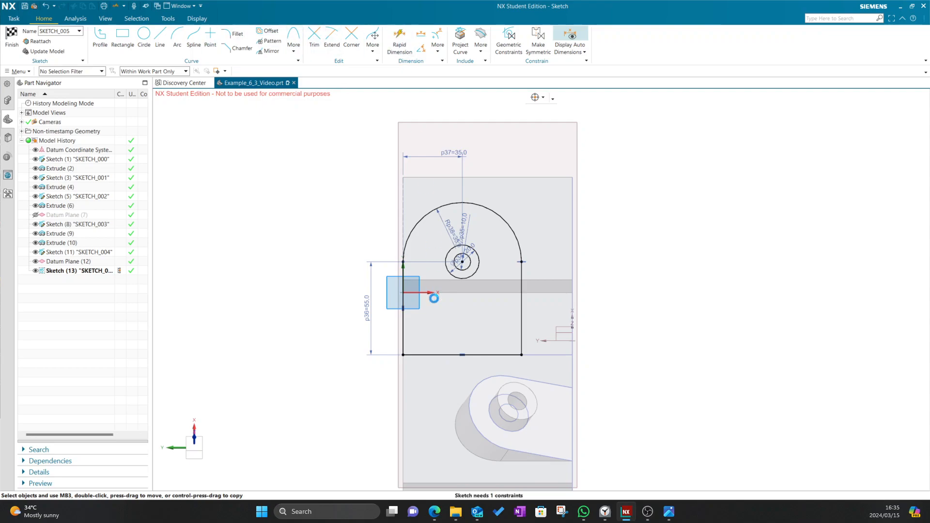
left_click(448, 367)
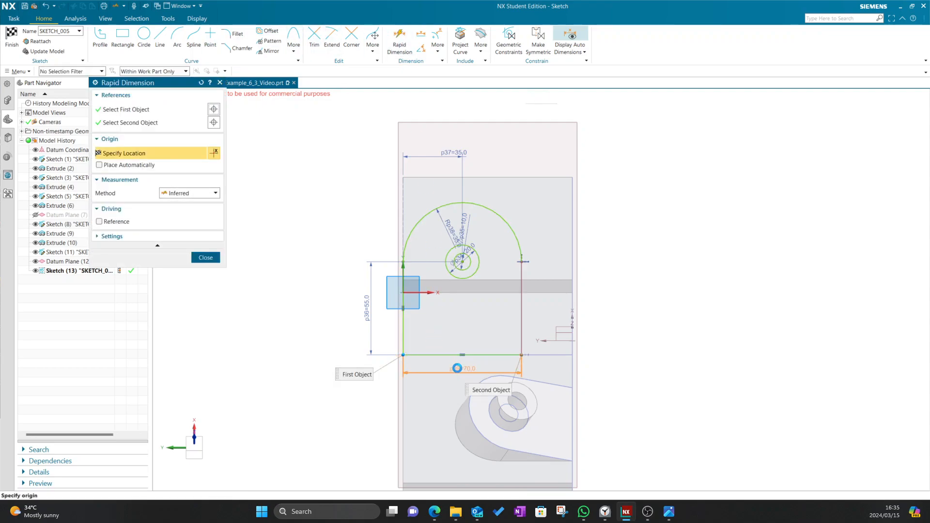
left_click(457, 369)
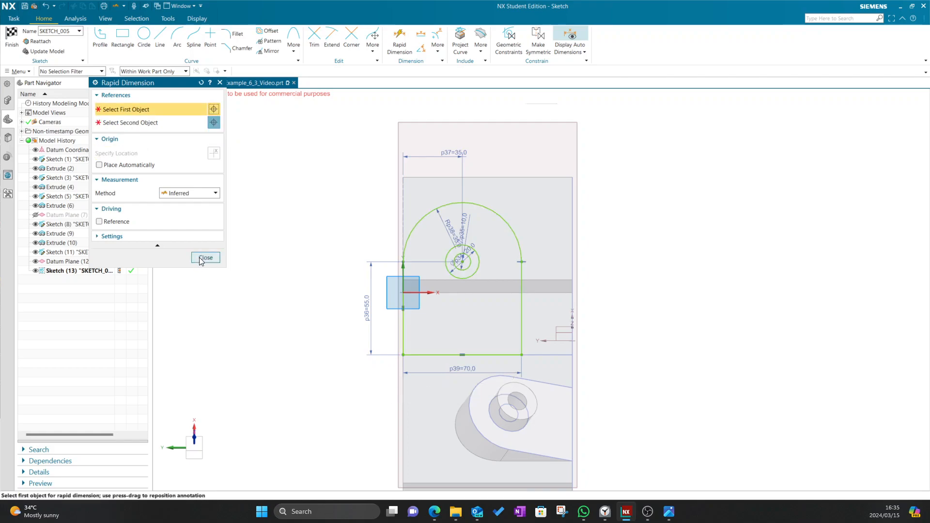
left_click(205, 257)
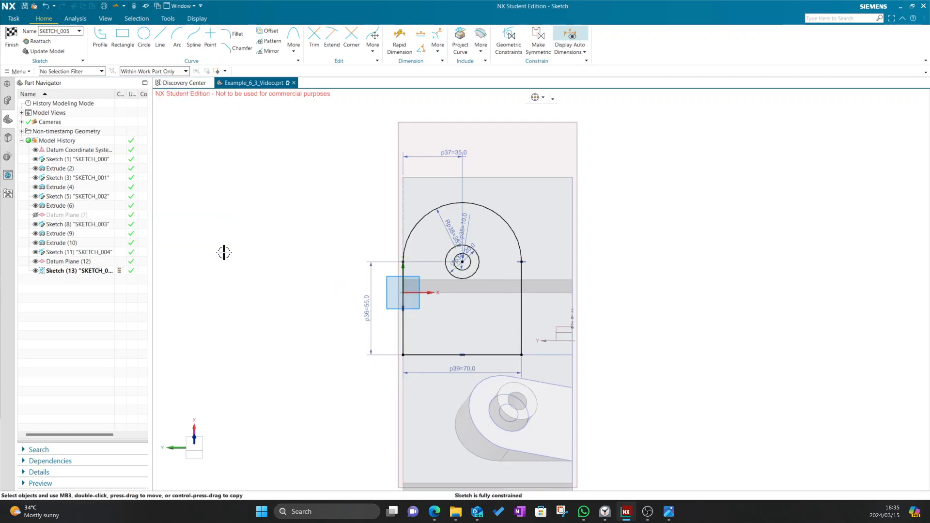
left_click(10, 39)
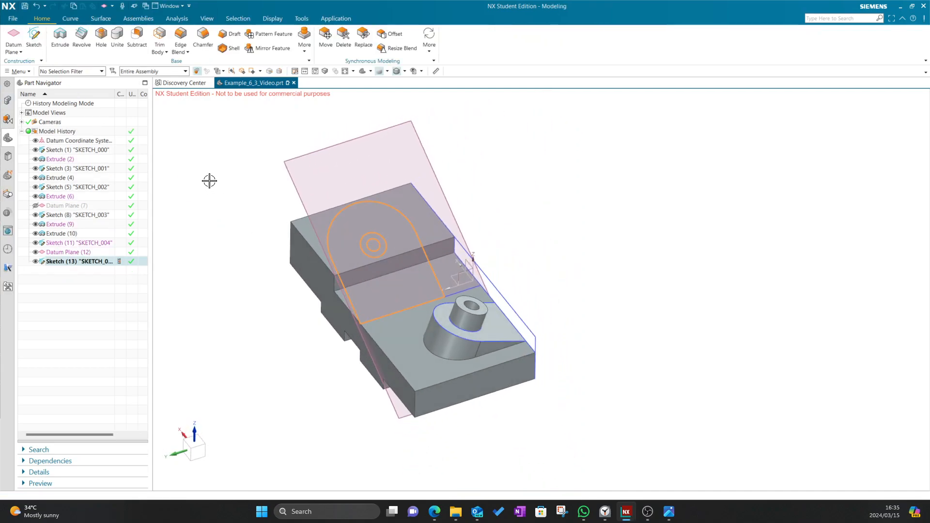
Extrude the tab outline 30 mm from its sketch
left_click(68, 46)
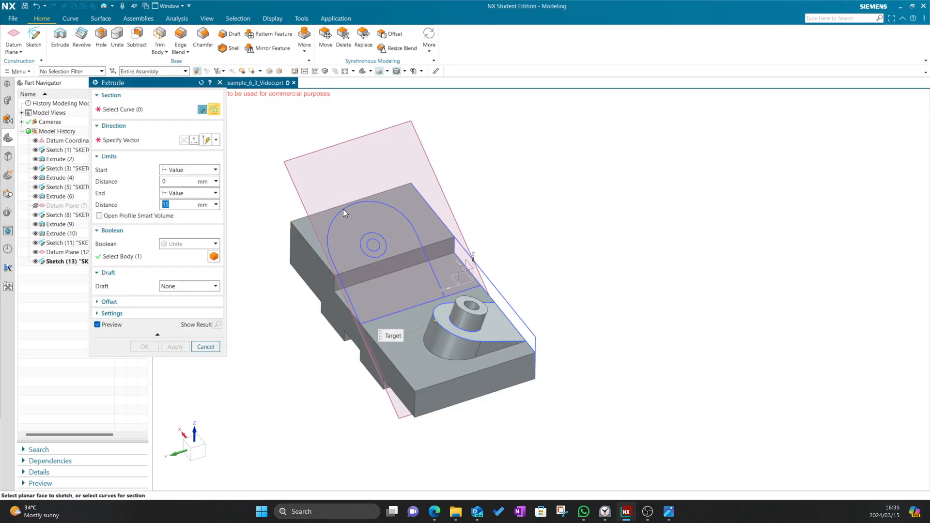
left_click(342, 207)
type("30")
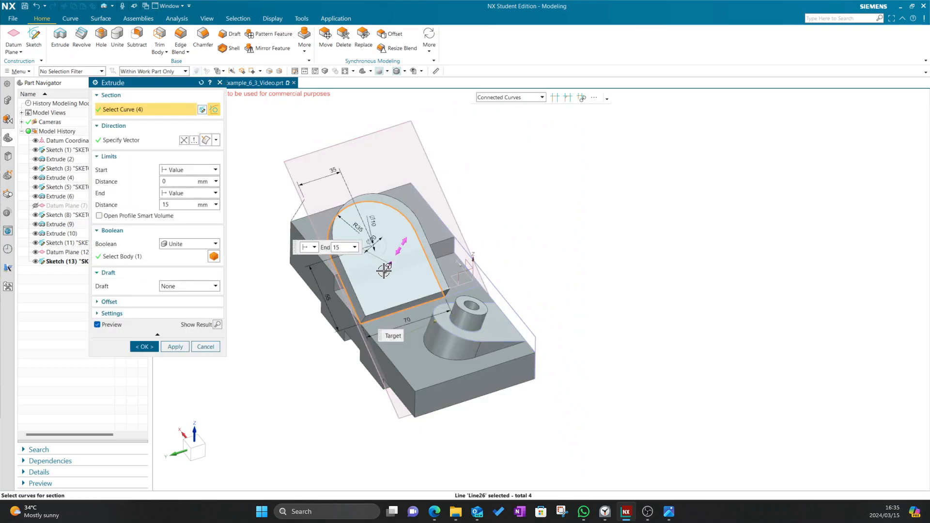
key("Return")
middle_click_drag(303, 327, 290, 307)
middle_click_drag(262, 369, 313, 367)
scroll(312, 354, "up", 5)
scroll(311, 343, "down", 2)
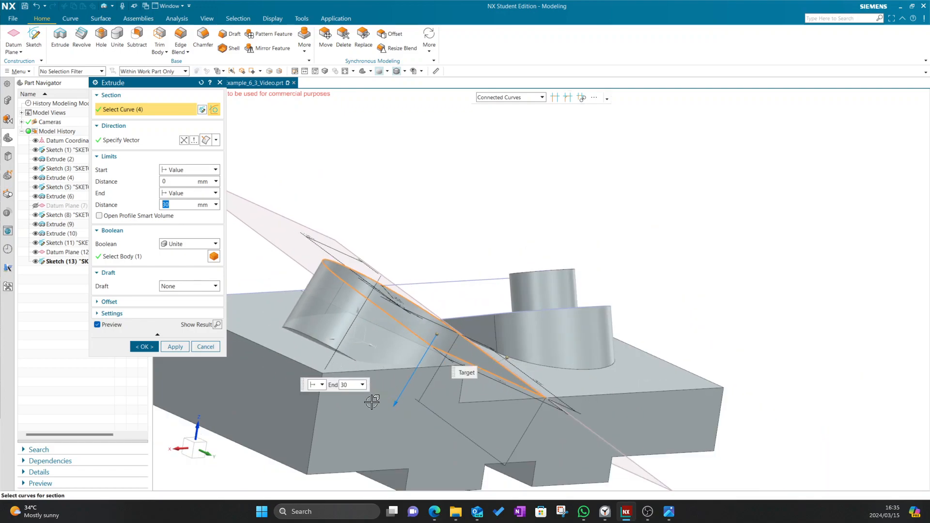
Lengthen the tab extrusion to 37 mm and create Extrude (14) united with the block
left_click_drag(393, 405, 297, 349)
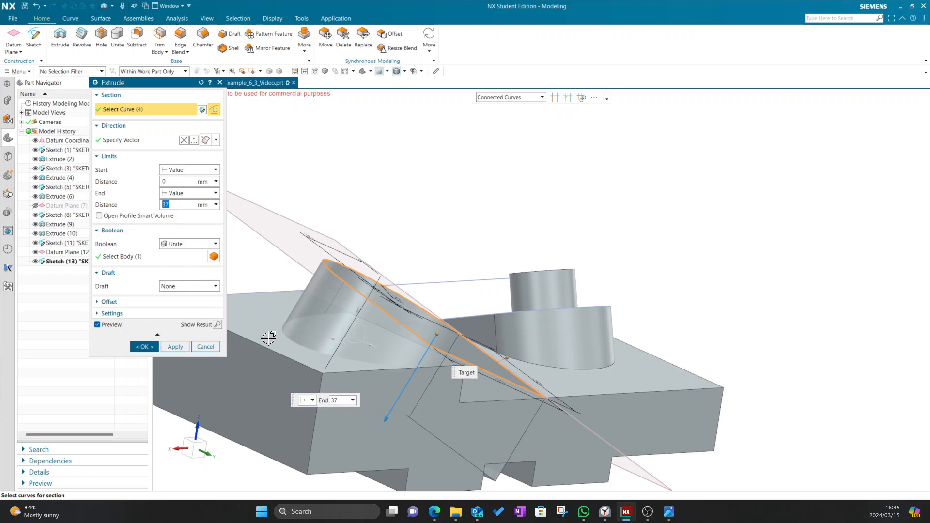
middle_click_drag(408, 276, 393, 386)
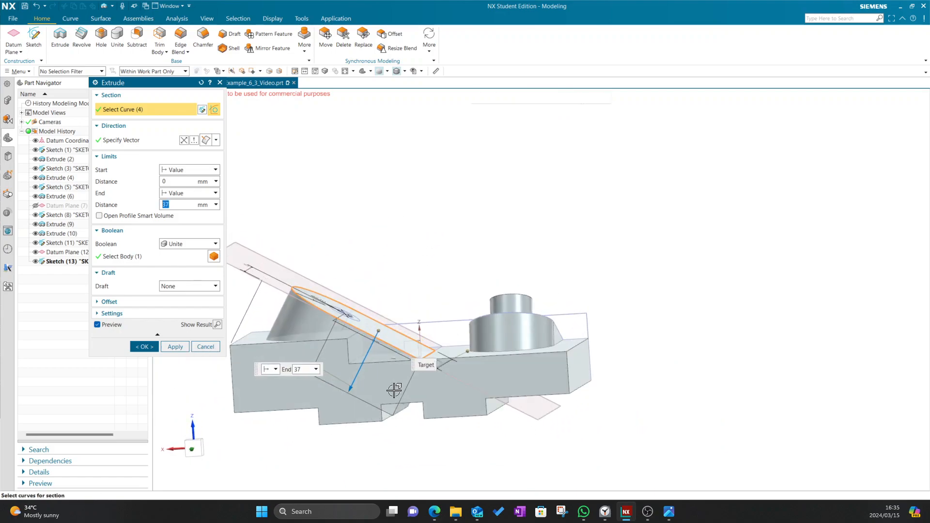
middle_click_drag(400, 434, 397, 437)
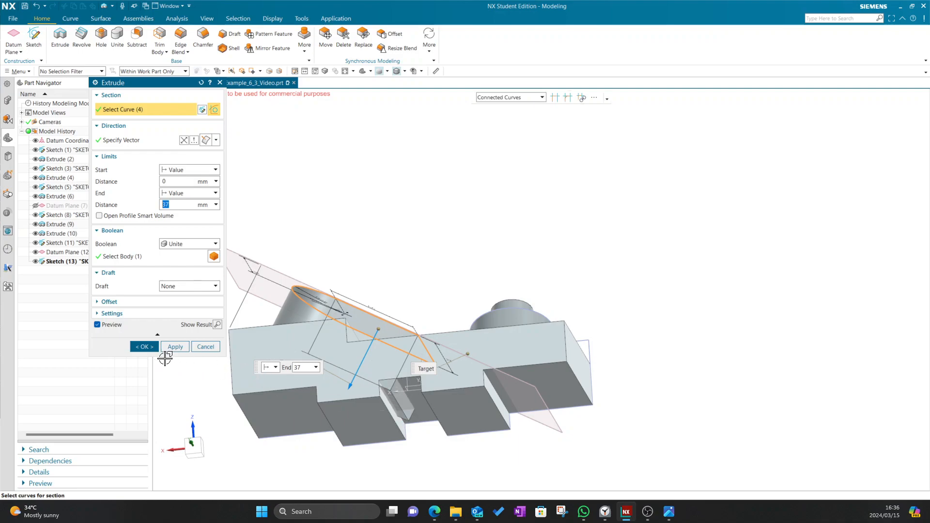
middle_click_drag(449, 236, 425, 256)
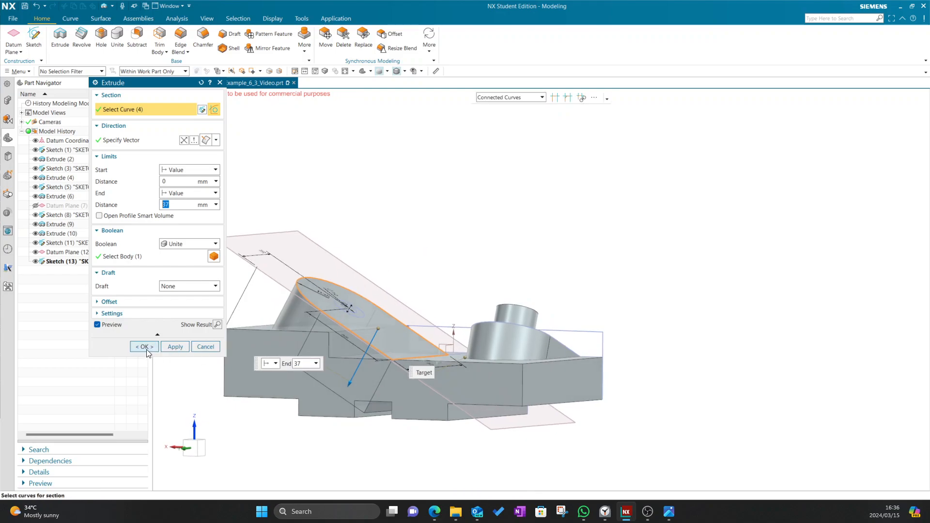
left_click(147, 348)
mouse_move(423, 224)
middle_mouse_down()
mouse_move(463, 243)
mouse_move(394, 277)
mouse_move(411, 245)
middle_mouse_up()
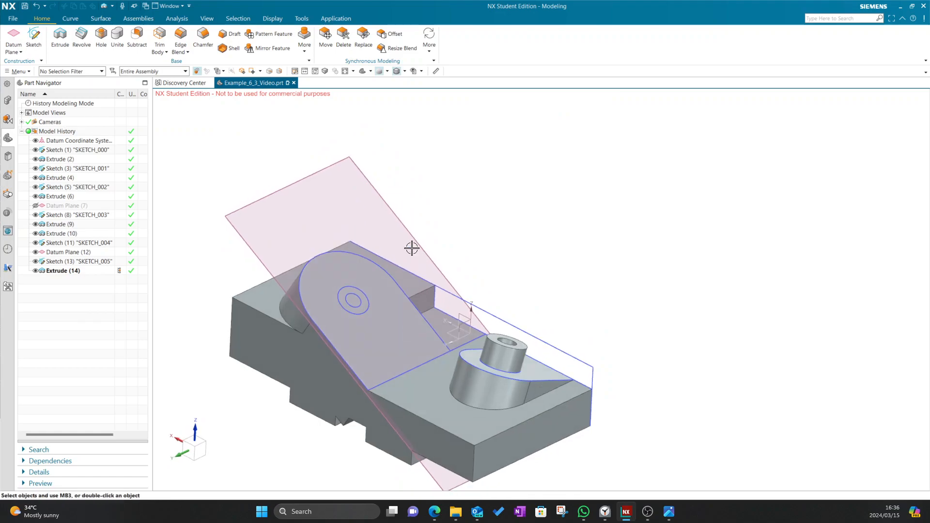
key("alt+Tab")
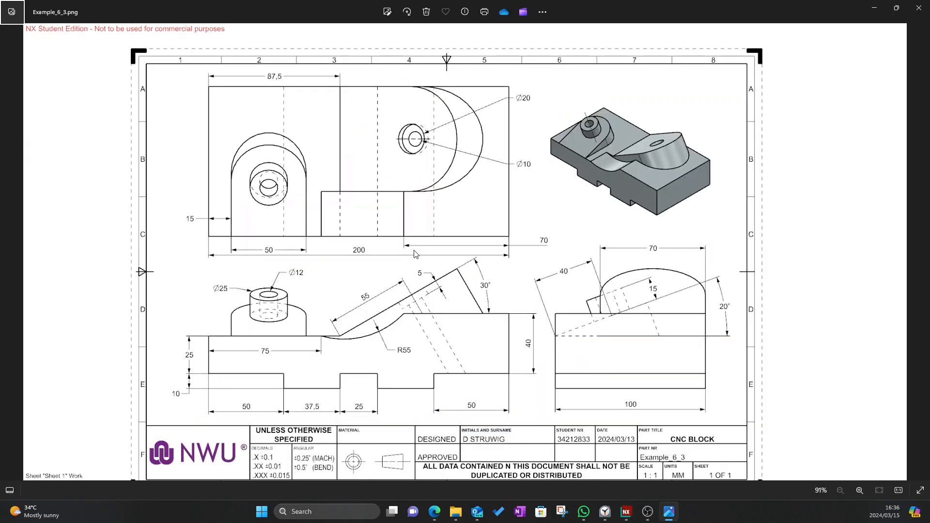
key("alt+Tab")
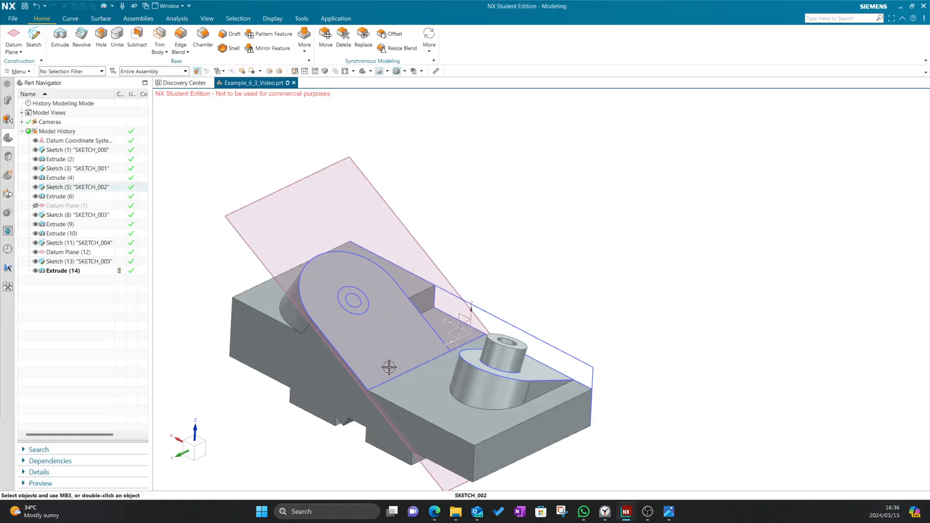
middle_click_drag(357, 434, 552, 231)
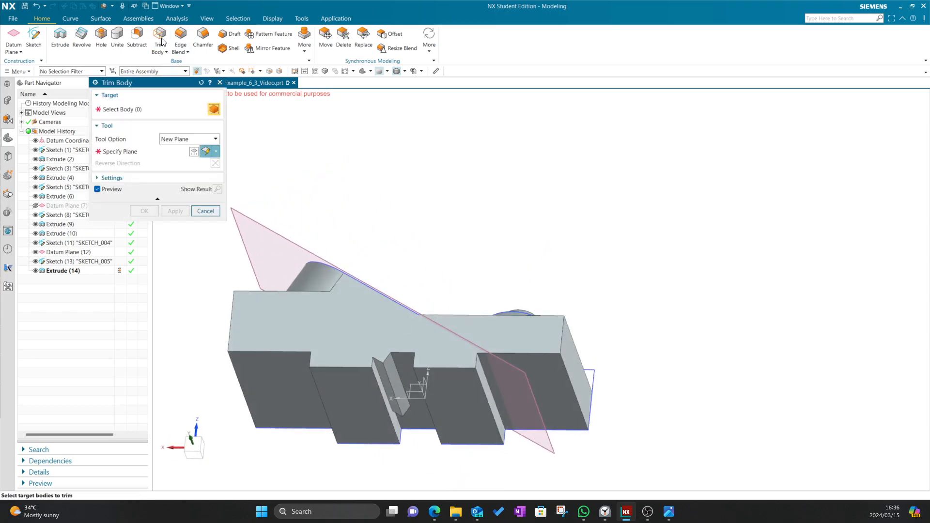
left_click(322, 283)
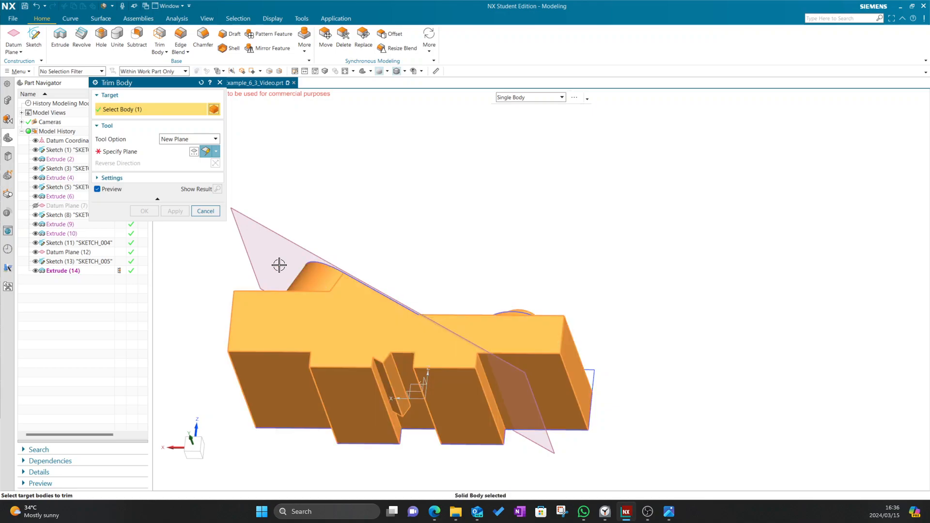
left_click(139, 155)
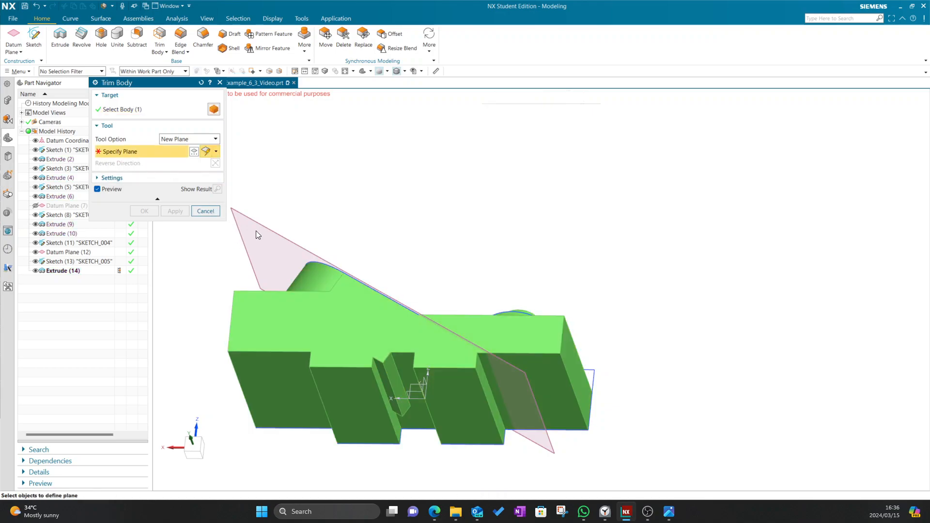
left_click(397, 356)
middle_click_drag(457, 227, 457, 251)
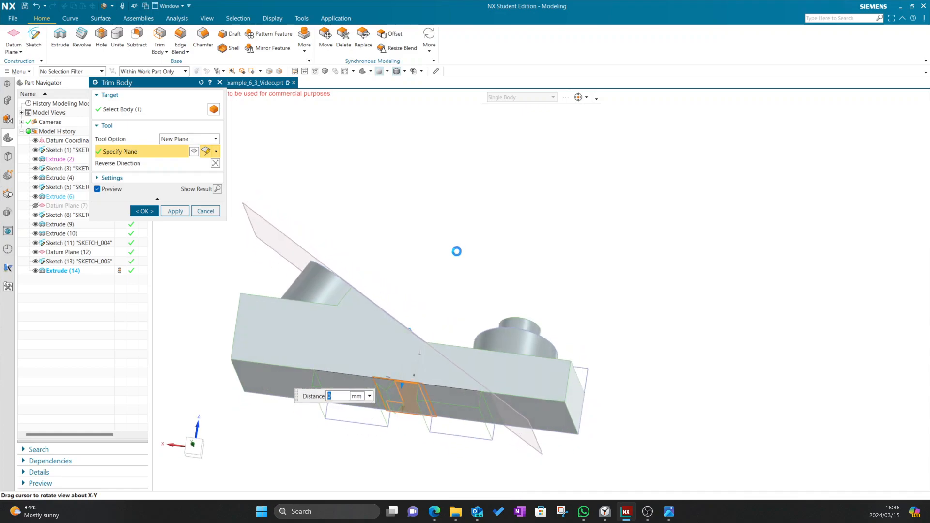
left_click(205, 211)
middle_click_drag(469, 172, 449, 194)
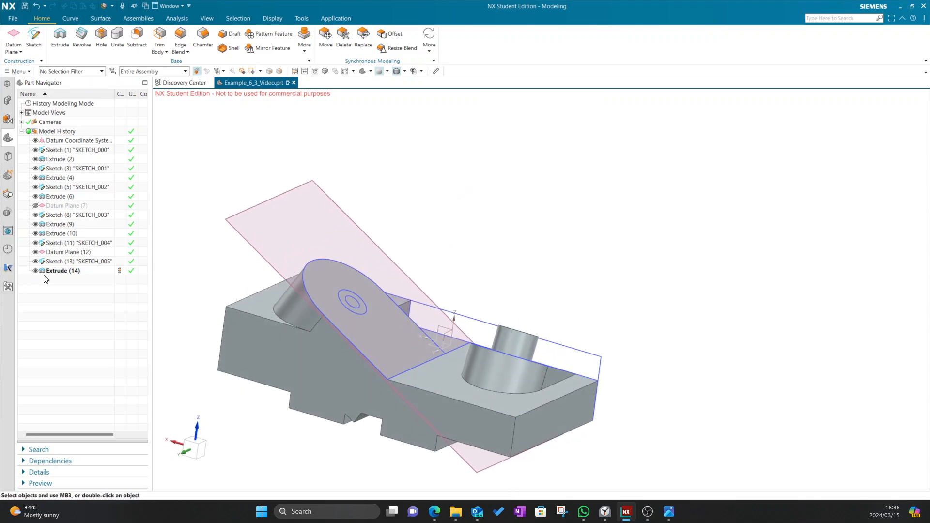
Change Extrude (14)'s Boolean from Unite to None, making the tab its own body
double_click(62, 271)
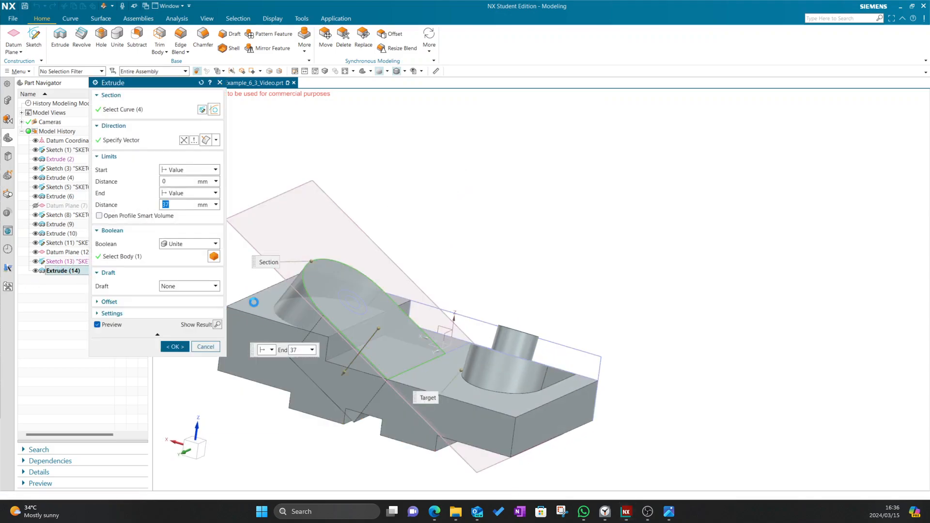
left_click(189, 244)
left_click(185, 254)
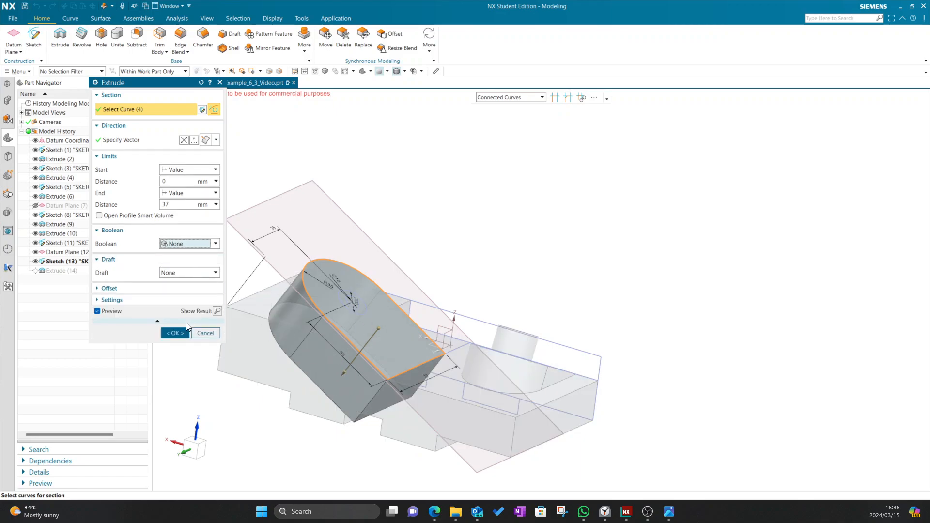
left_click(174, 332)
middle_click_drag(430, 239, 314, 296)
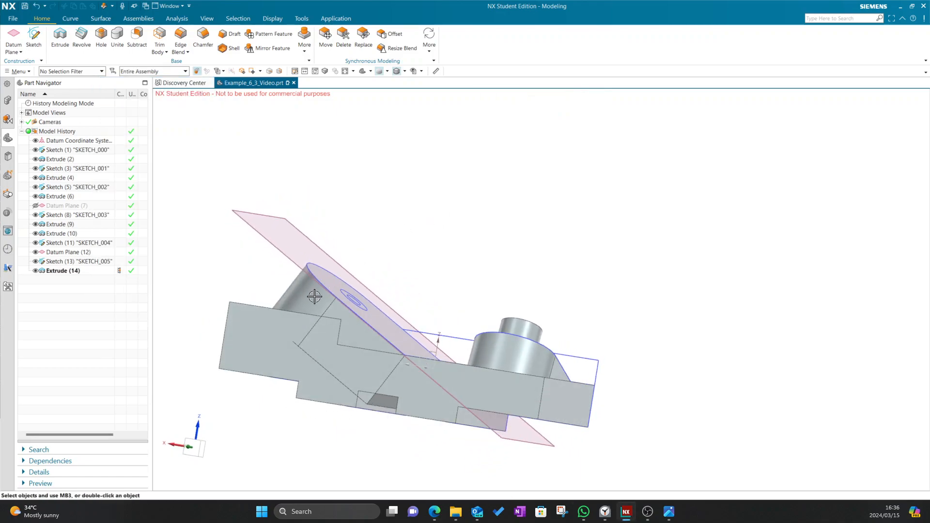
middle_click_drag(459, 196, 482, 185)
Trim the angled tab body against the block's face as Trim Body (15)
left_click(160, 38)
left_click(329, 283)
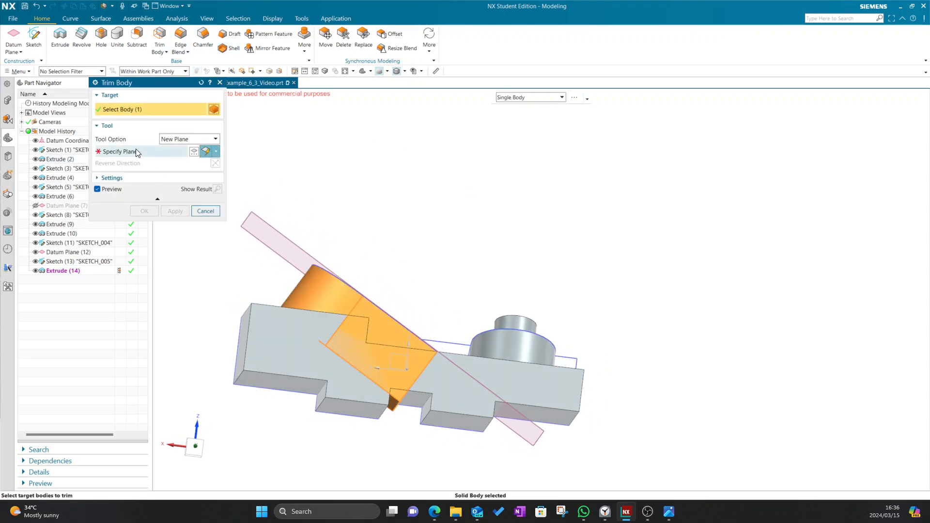
left_click(419, 396)
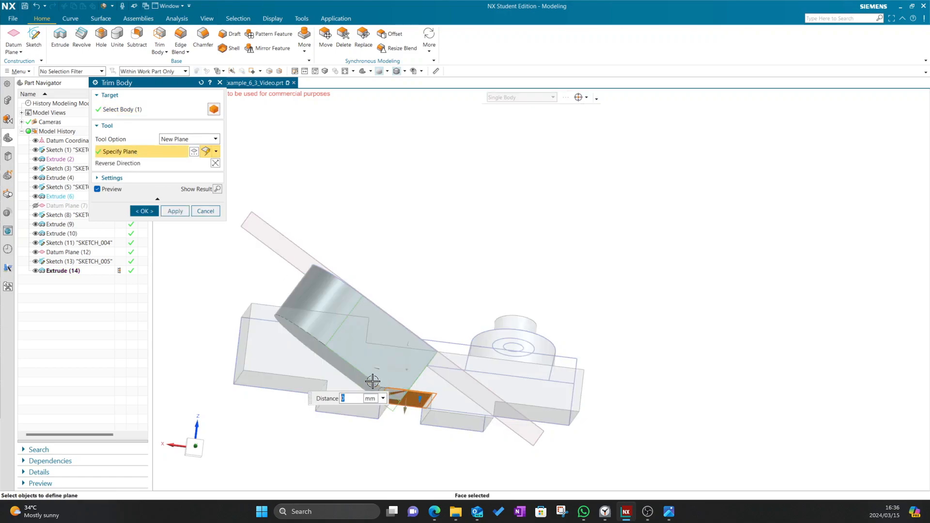
middle_click_drag(457, 246, 356, 411)
scroll(387, 416, "up", 5)
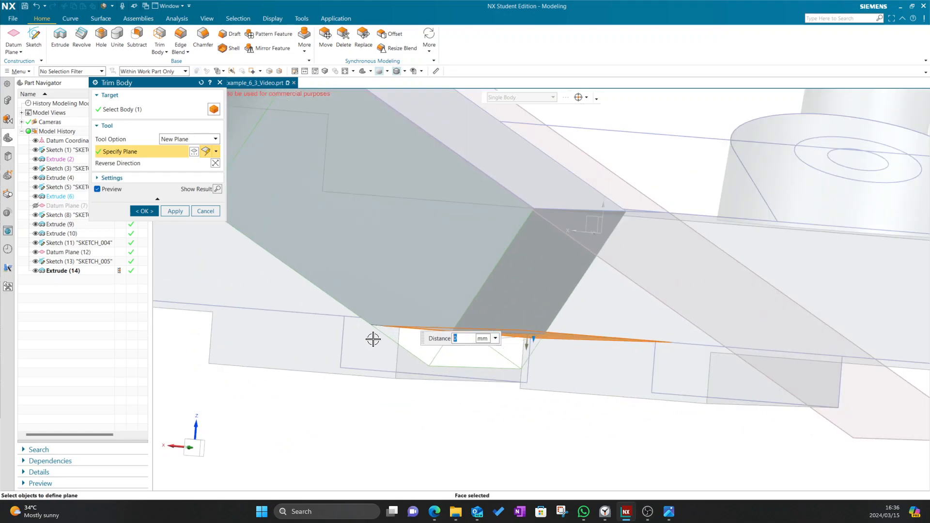
middle_click_drag(394, 437, 369, 421)
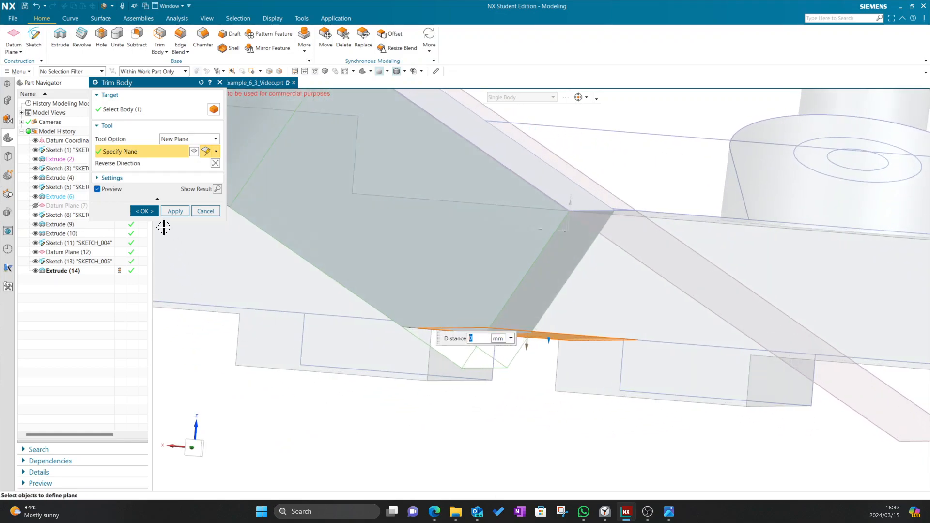
left_click(144, 210)
mouse_move(453, 421)
middle_mouse_down()
mouse_move(452, 409)
mouse_move(442, 409)
mouse_move(461, 415)
mouse_move(446, 423)
mouse_move(442, 330)
middle_mouse_up()
scroll(485, 271, "down", 3)
middle_click_drag(503, 210, 419, 233)
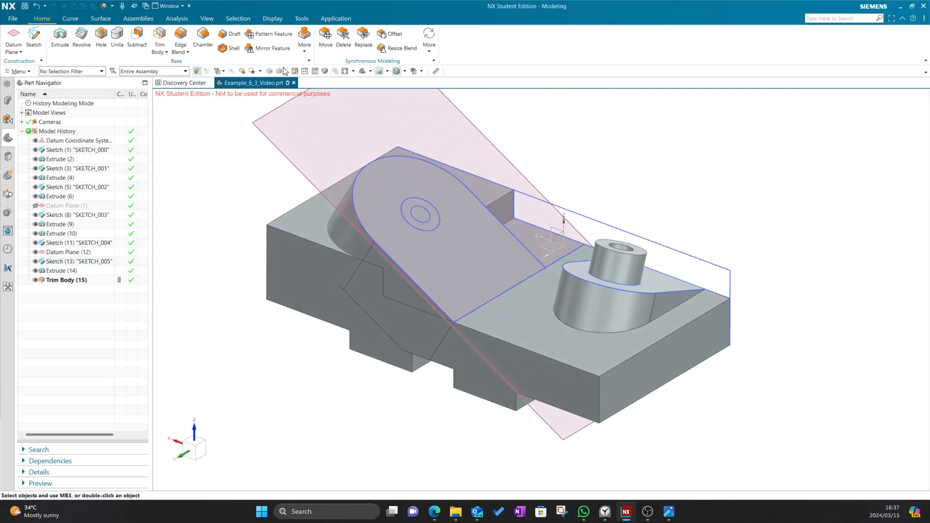
Unite the block (target) and trimmed tab (tool) into Unite (16)
left_click(117, 38)
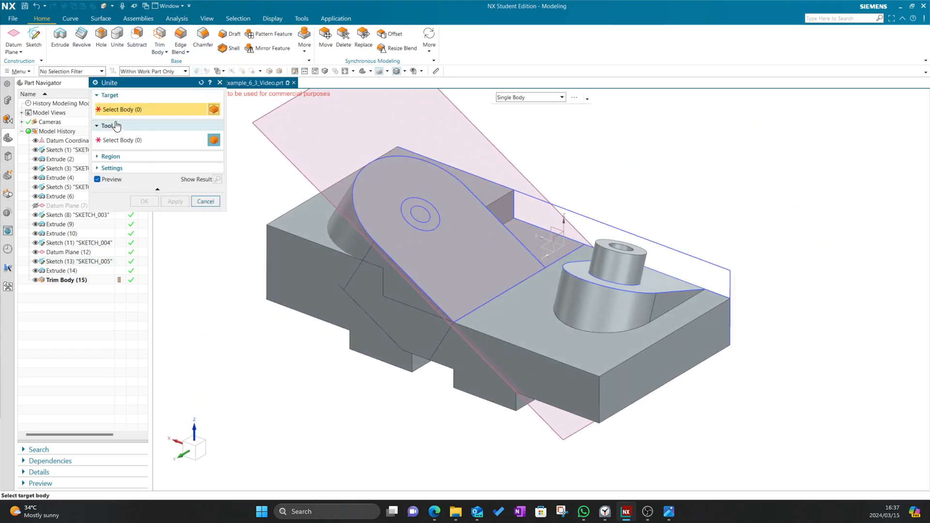
left_click(309, 252)
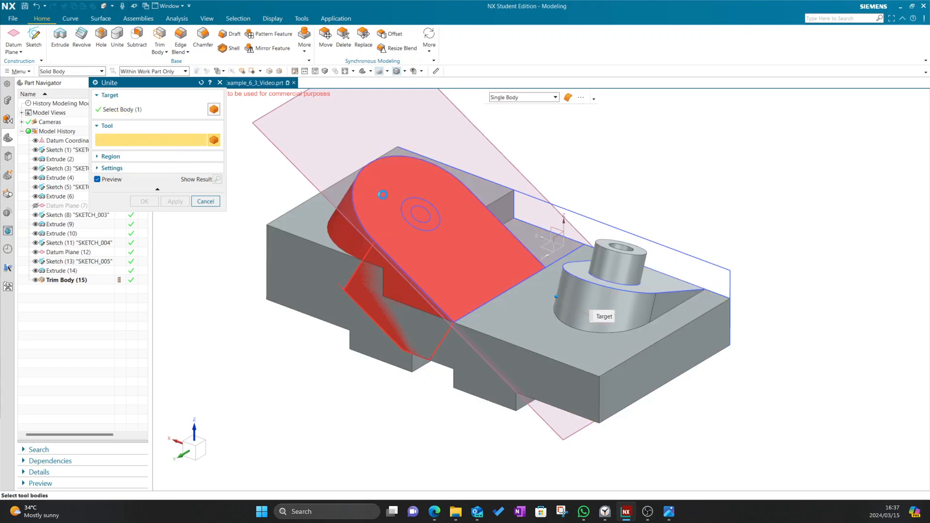
left_click(383, 195)
left_click(153, 200)
middle_click_drag(381, 235, 427, 247)
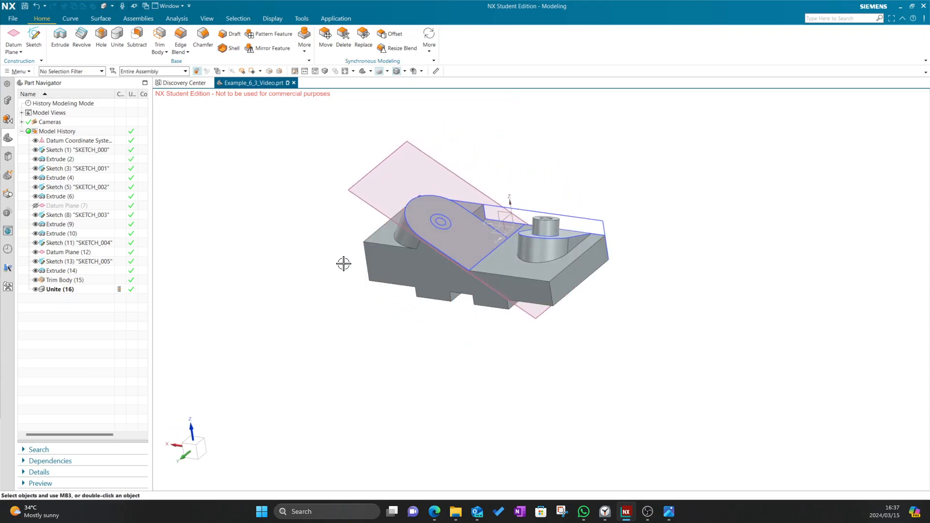
key("alt+Tab")
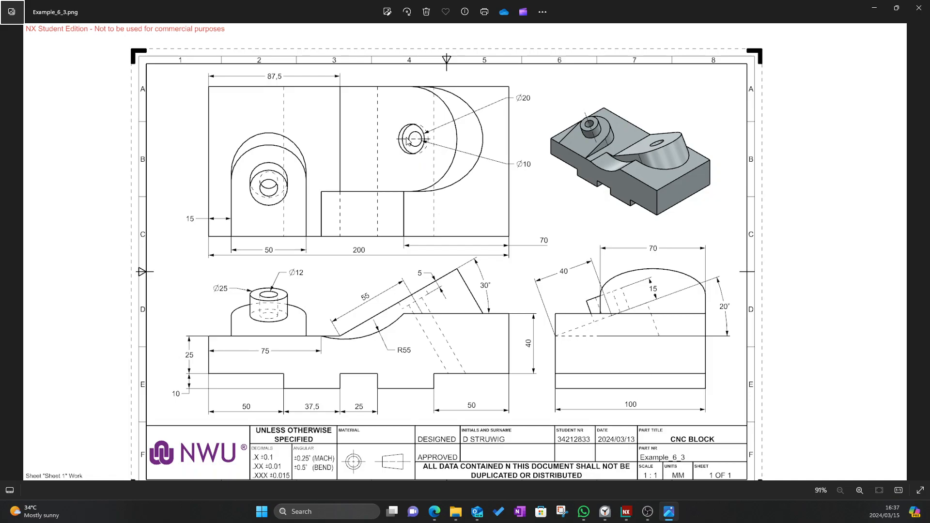
Cut a reversed 5 mm subtract extrusion of the tab's small circle
key("alt+Tab")
scroll(432, 212, "up", 5)
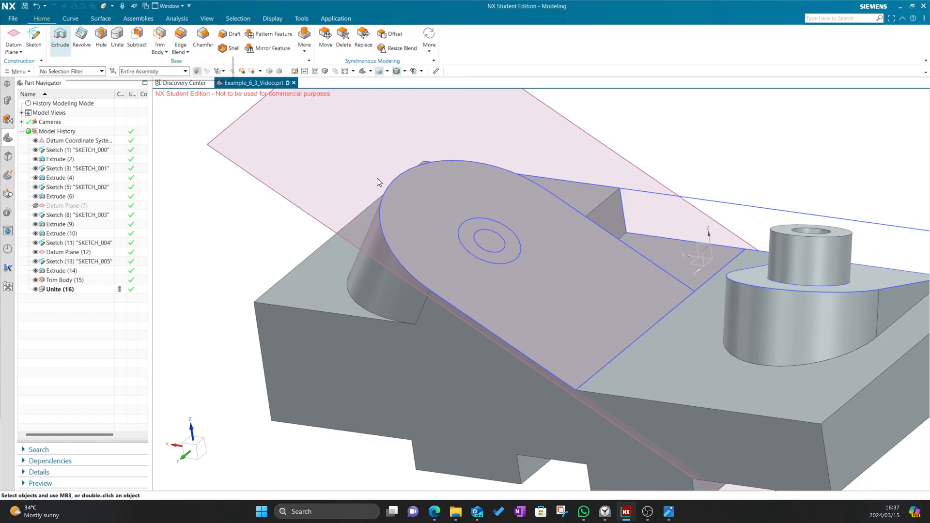
left_click(477, 242)
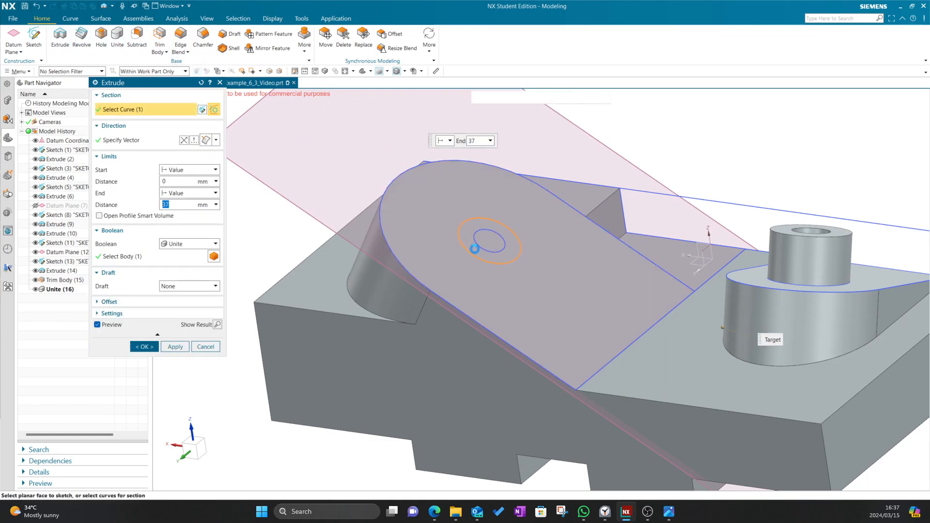
double_click(525, 147)
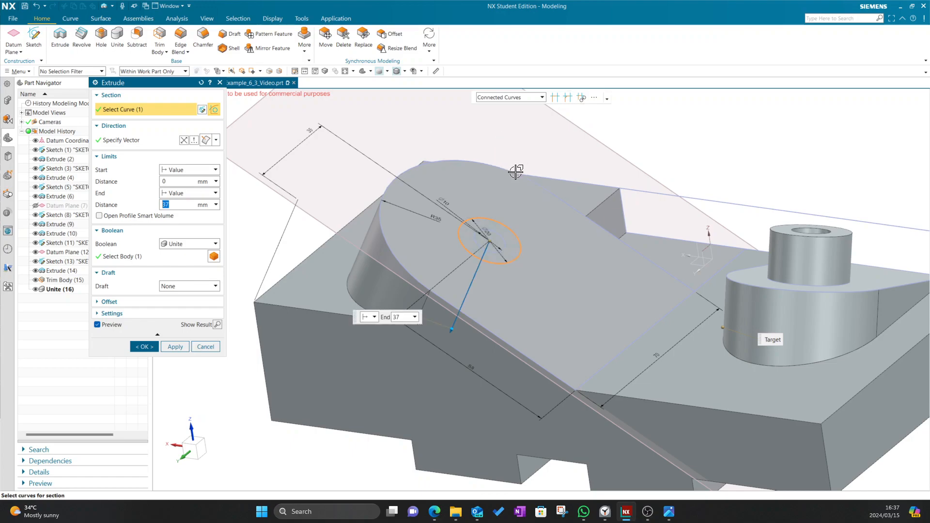
type("5")
key("Return")
left_click(189, 244)
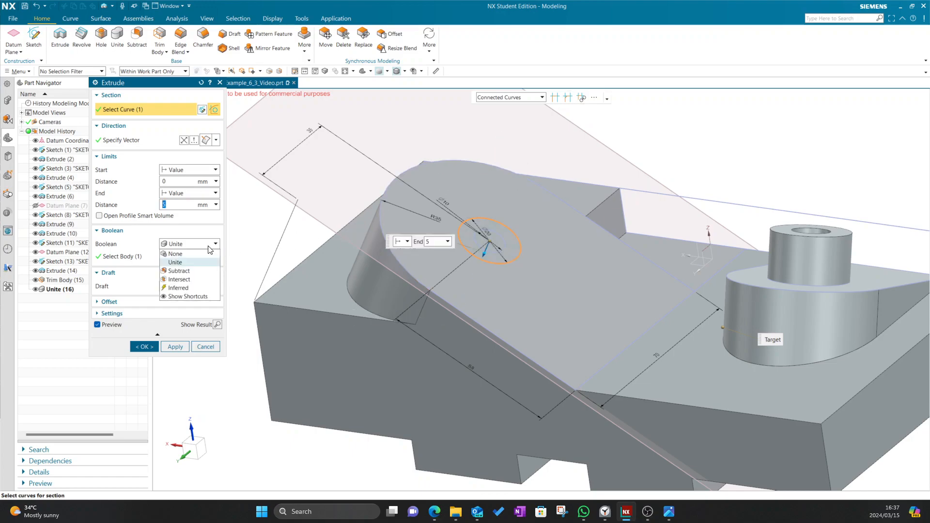
left_click(184, 271)
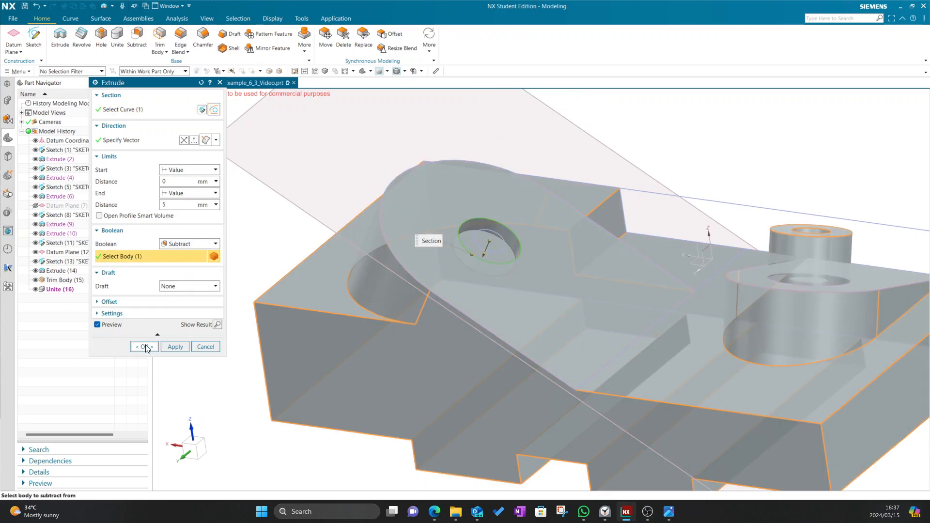
left_click(144, 347)
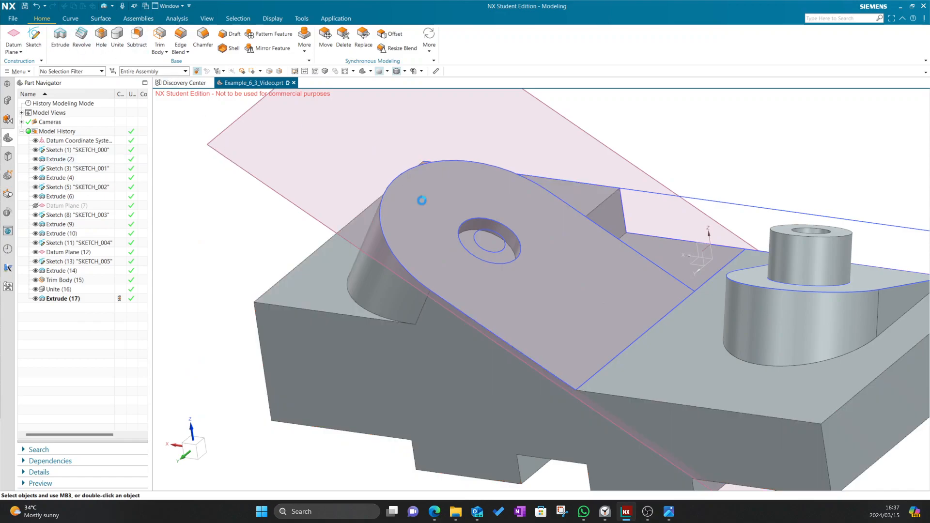
Extrude the small inner circle 97 mm as a subtract cut through the block
left_click(474, 236)
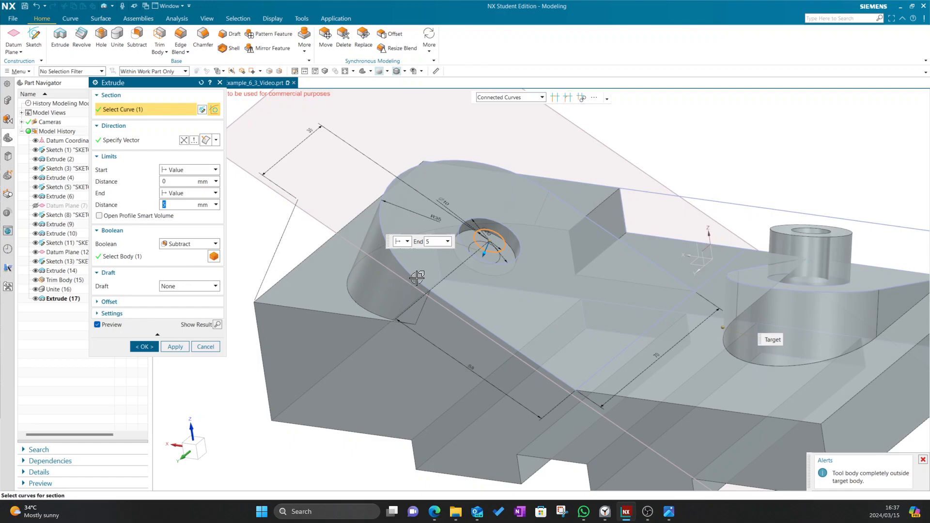
left_click_drag(469, 291, 351, 458)
key("alt+Tab")
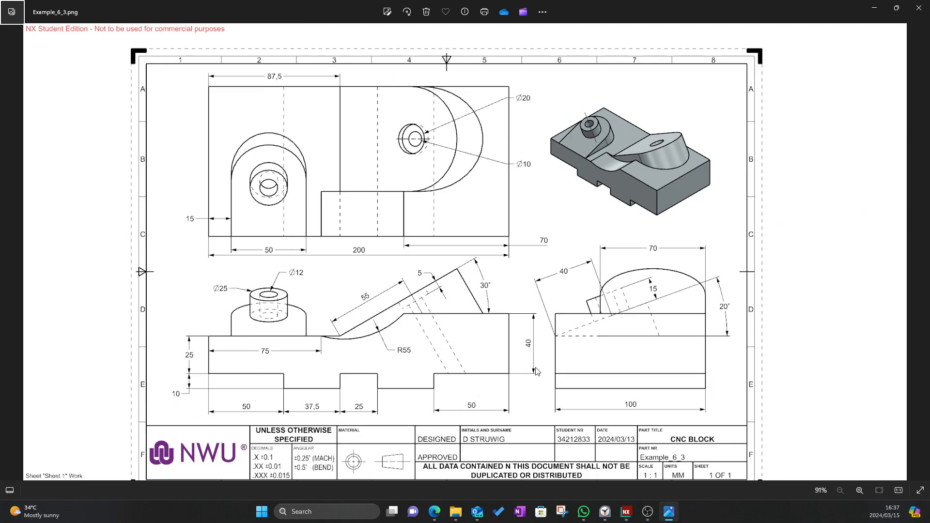
key("alt+Tab")
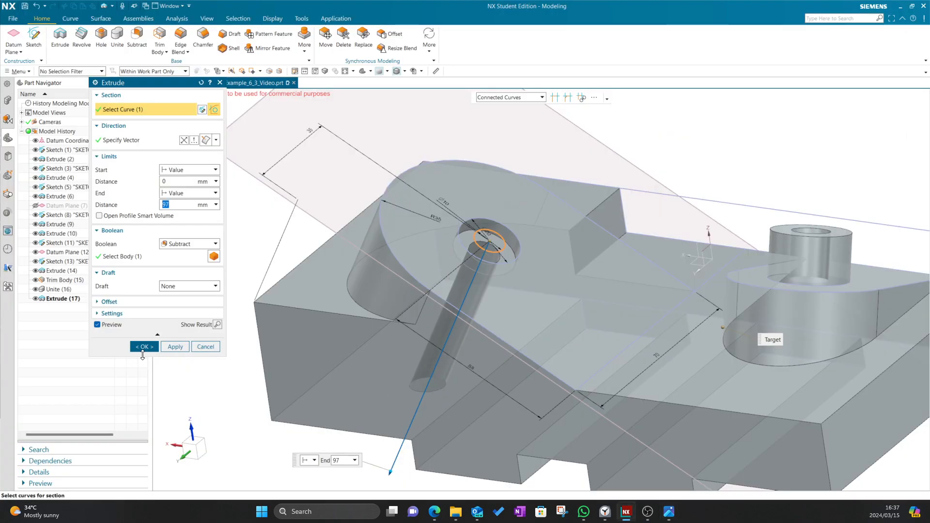
left_click(145, 347)
mouse_move(232, 271)
middle_mouse_down()
mouse_move(319, 170)
mouse_move(272, 223)
mouse_move(201, 247)
mouse_move(220, 261)
mouse_move(282, 227)
mouse_move(197, 218)
middle_mouse_up()
key("alt+Tab")
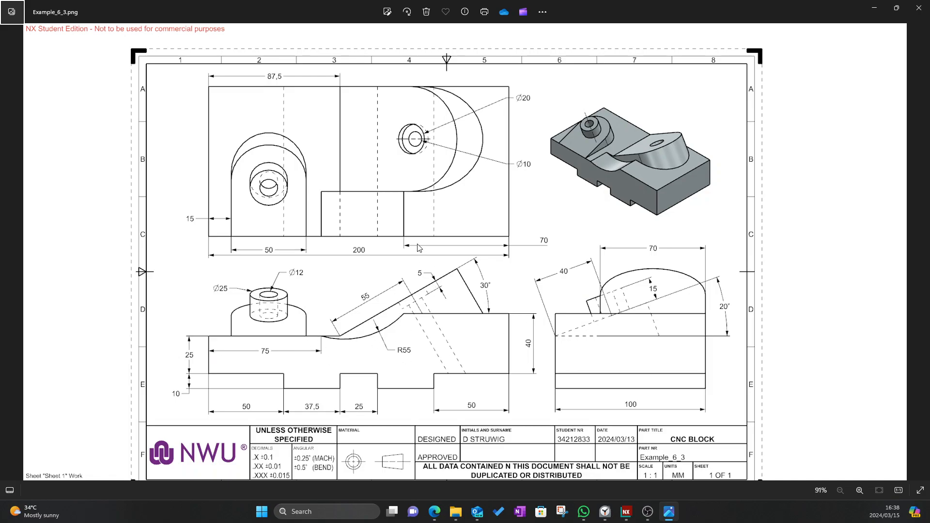
Start a new sketch on the block's front face
key("alt+Tab")
mouse_move(442, 212)
middle_mouse_down()
mouse_move(394, 211)
mouse_move(391, 227)
mouse_move(435, 271)
middle_mouse_up()
key("alt+Tab")
key("alt+Tab")
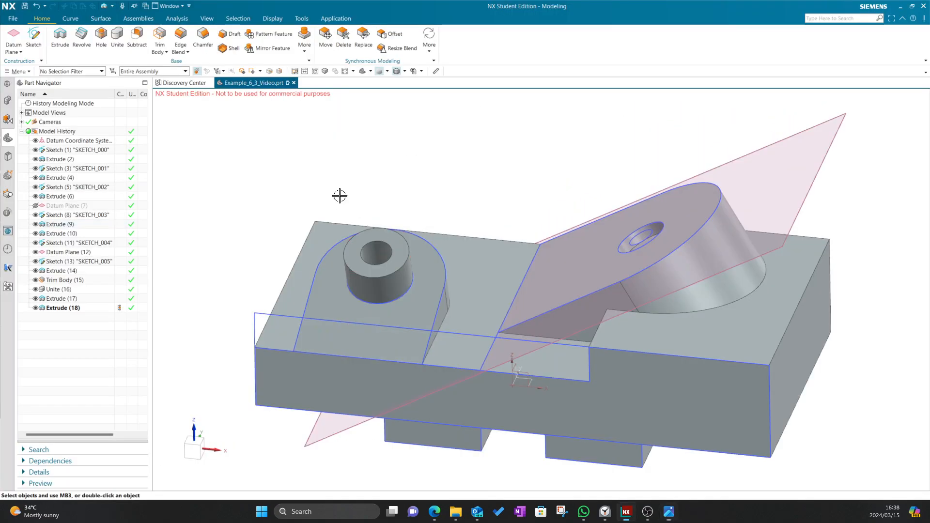
left_click(39, 40)
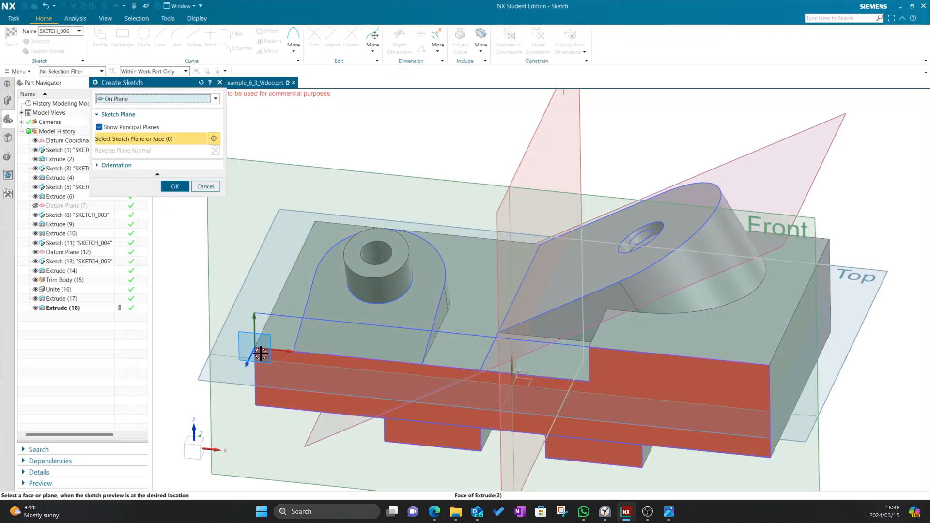
left_click(259, 356)
left_click(175, 186)
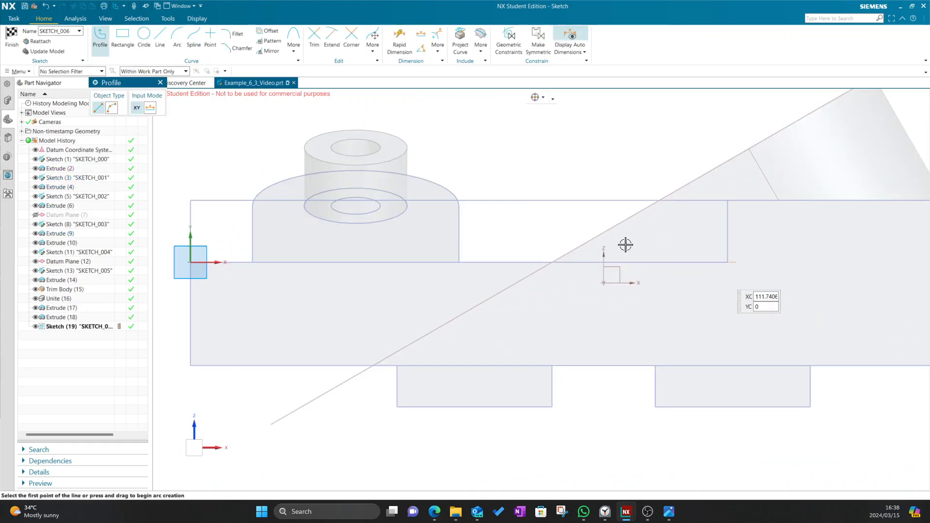
Place a sketch point on the step's horizontal edge
left_click(210, 37)
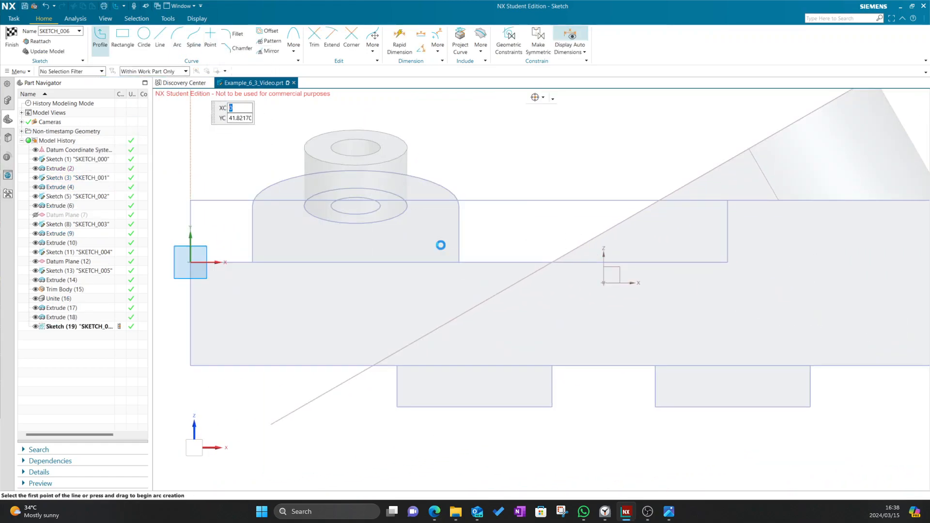
left_click(488, 262)
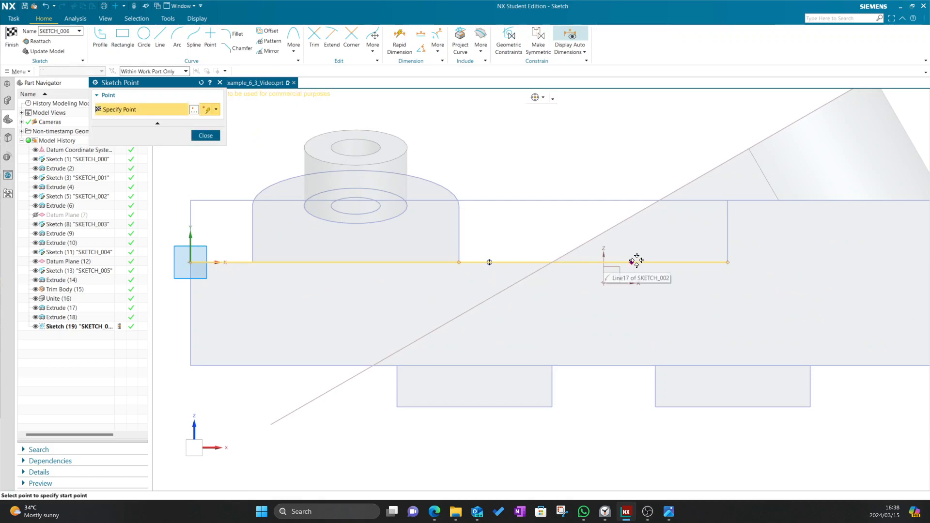
key("alt+Tab")
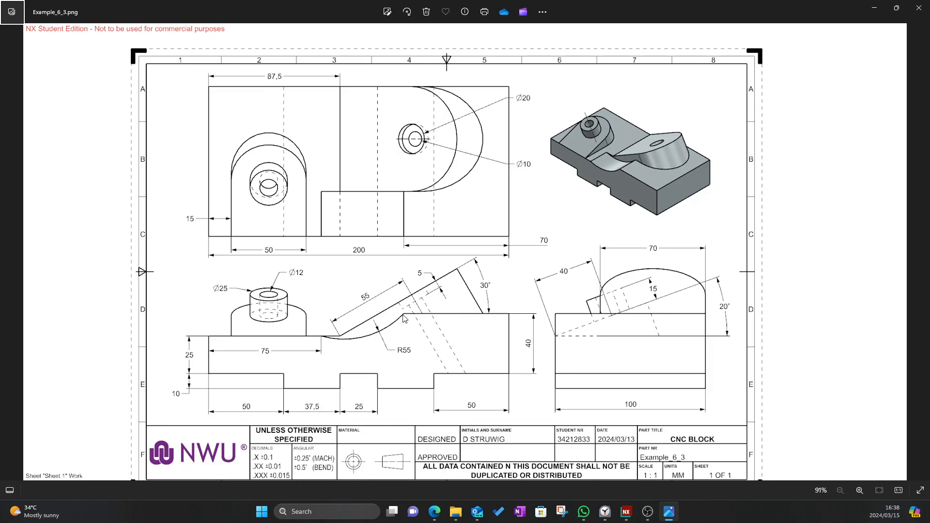
key("alt+Tab")
scroll(702, 189, "down", 6)
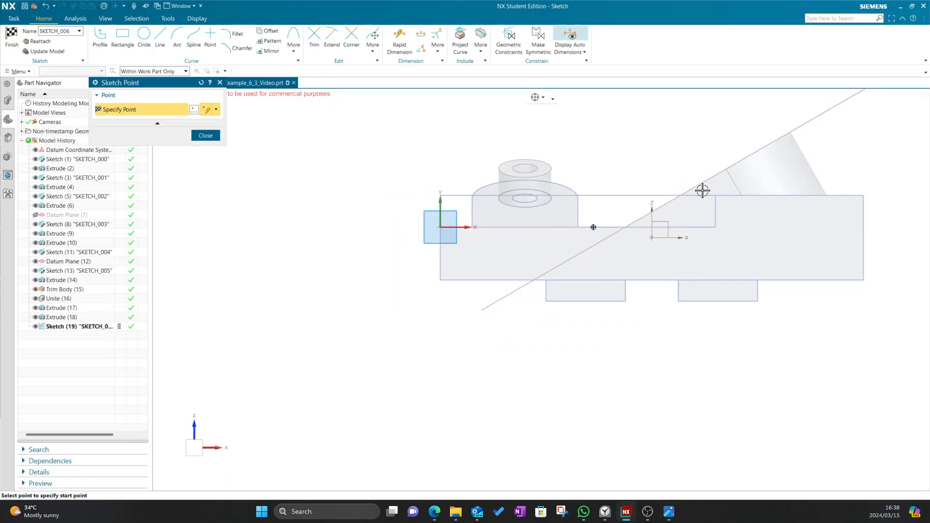
scroll(776, 183, "up", 5)
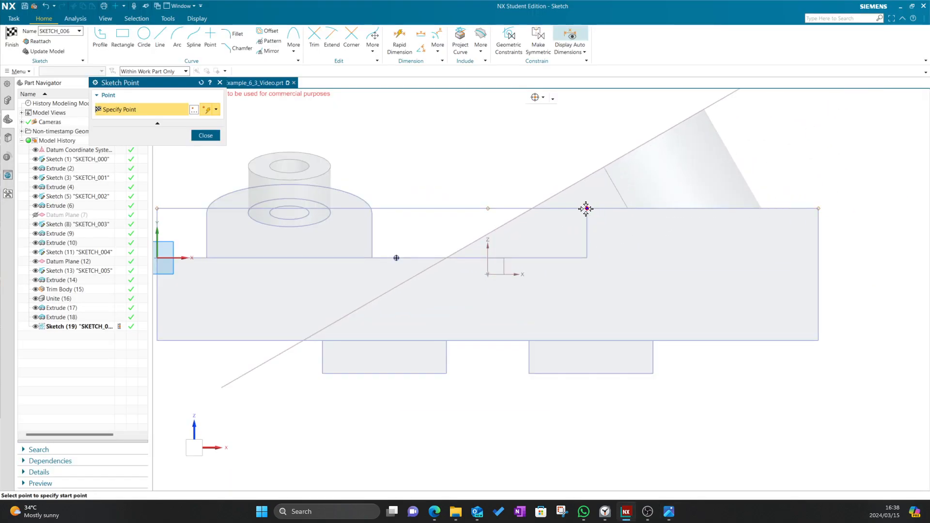
scroll(584, 211, "up", 5)
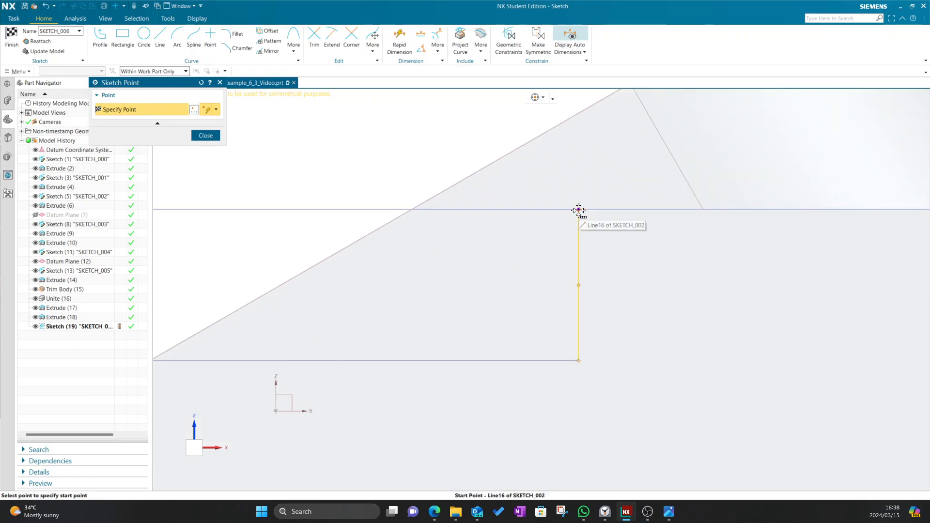
Place a second point at the step corner and check the drawing's dimensions
left_click(578, 210)
left_click(436, 201)
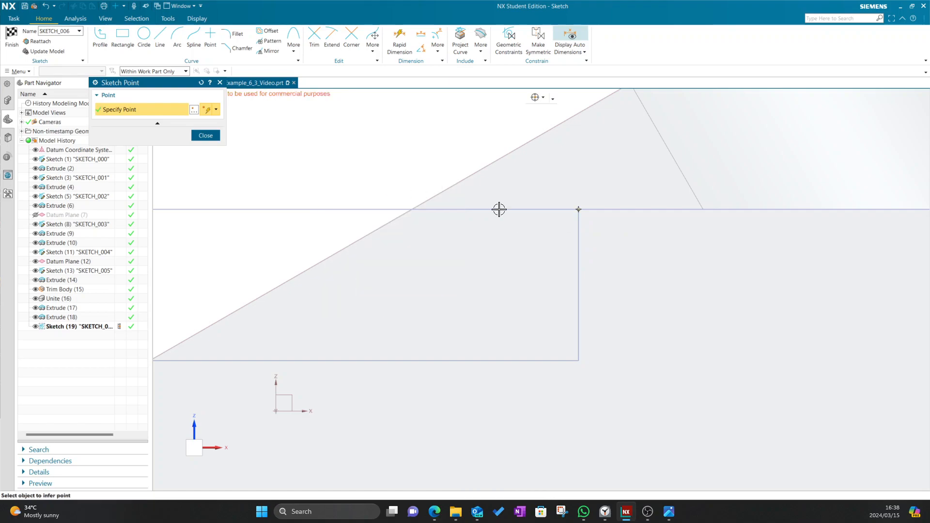
scroll(550, 214, "down", 3)
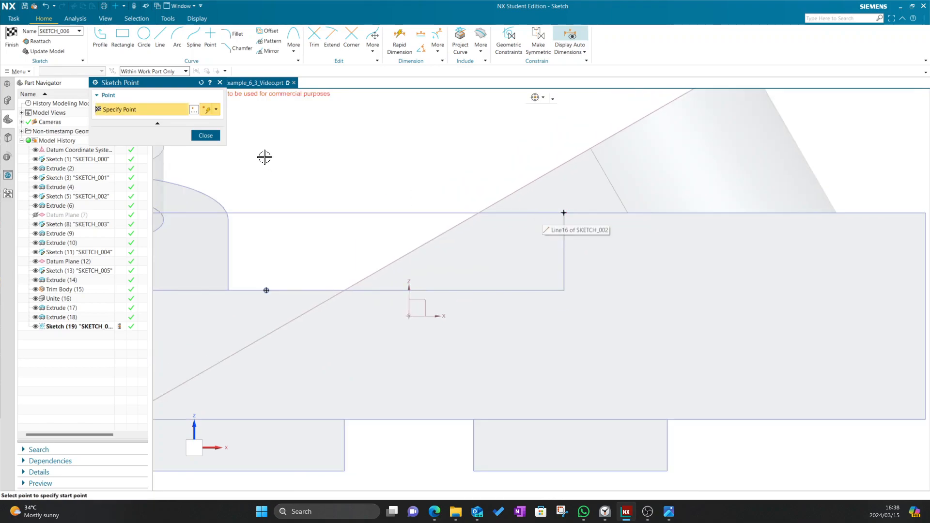
left_click(205, 135)
scroll(357, 184, "down", 4)
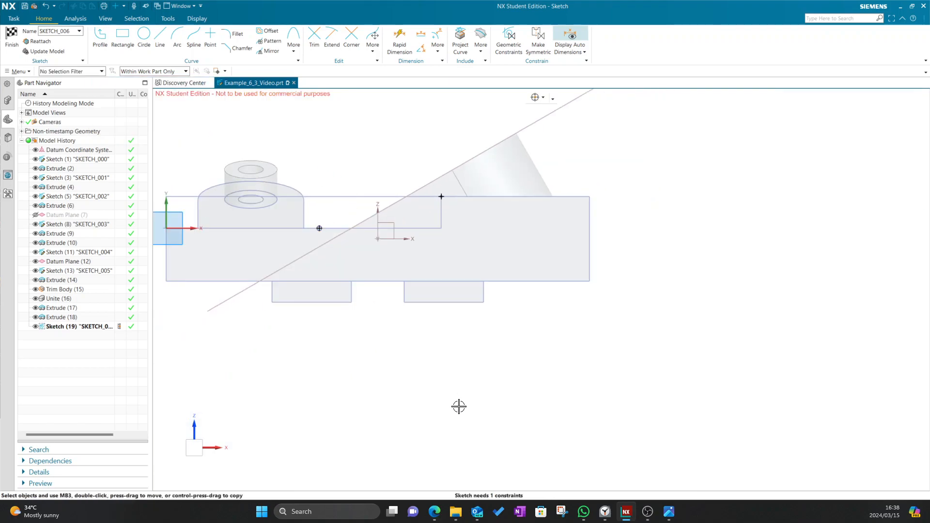
middle_click_drag(332, 260, 410, 316, "shift")
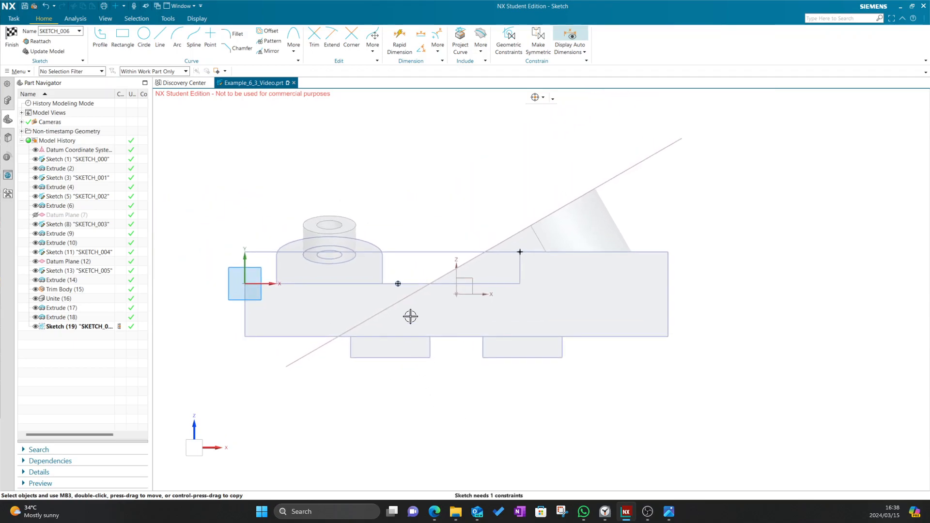
left_click(399, 39)
key("alt+Tab")
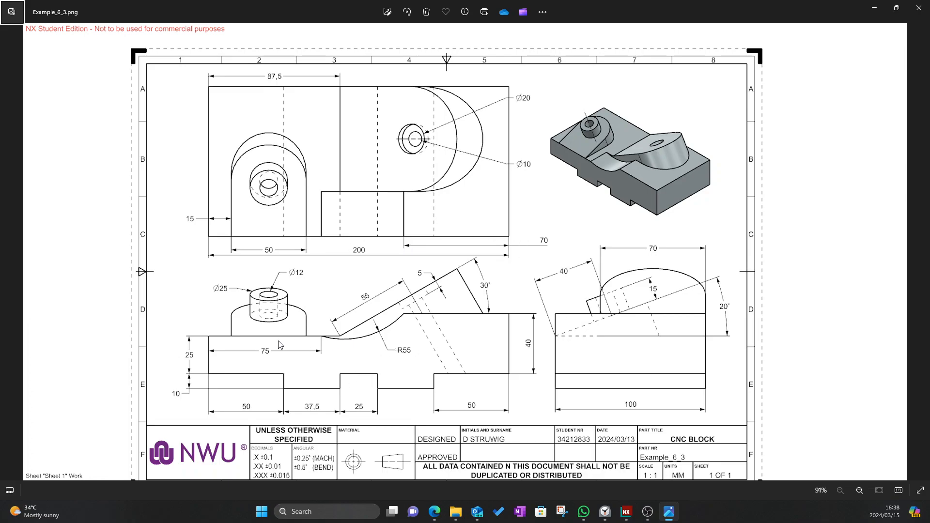
key("alt+Tab")
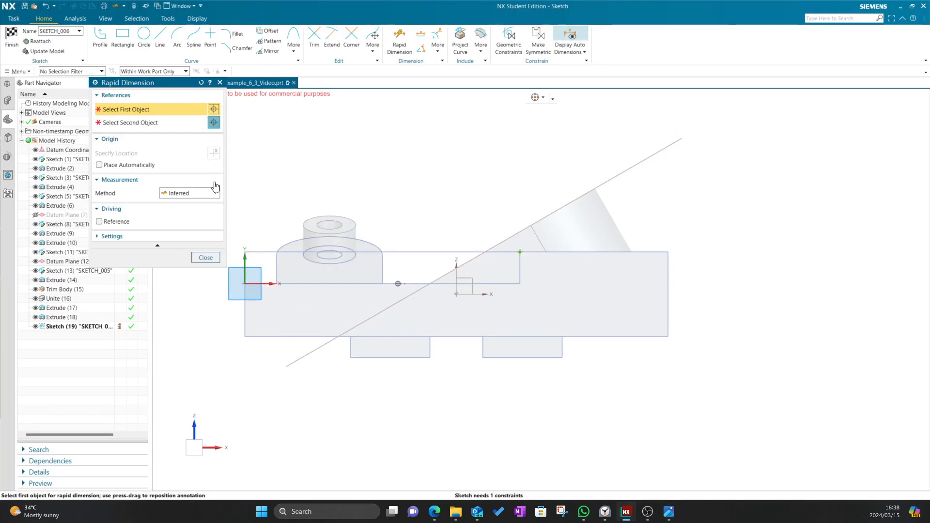
Dimension the step-edge point 75 from the sketch's vertical axis
left_click(243, 318)
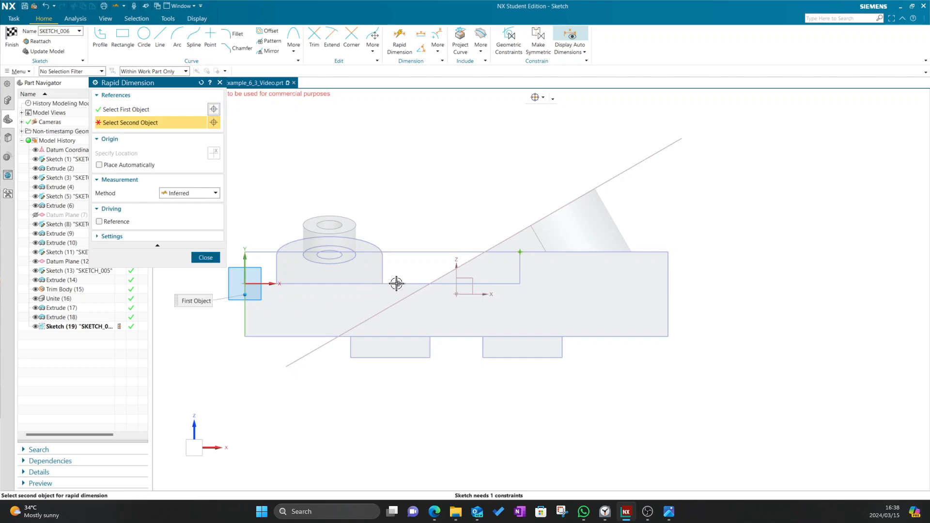
left_click(398, 284)
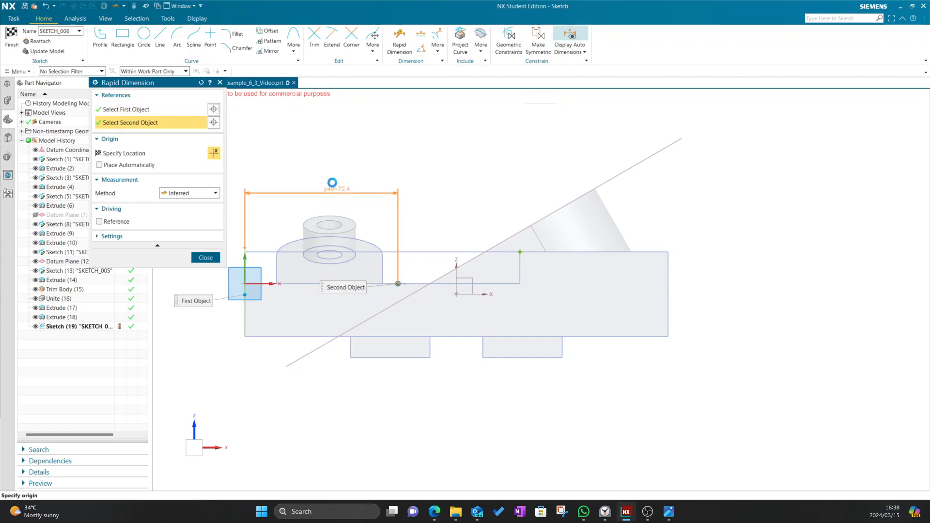
left_click(354, 234)
type("75")
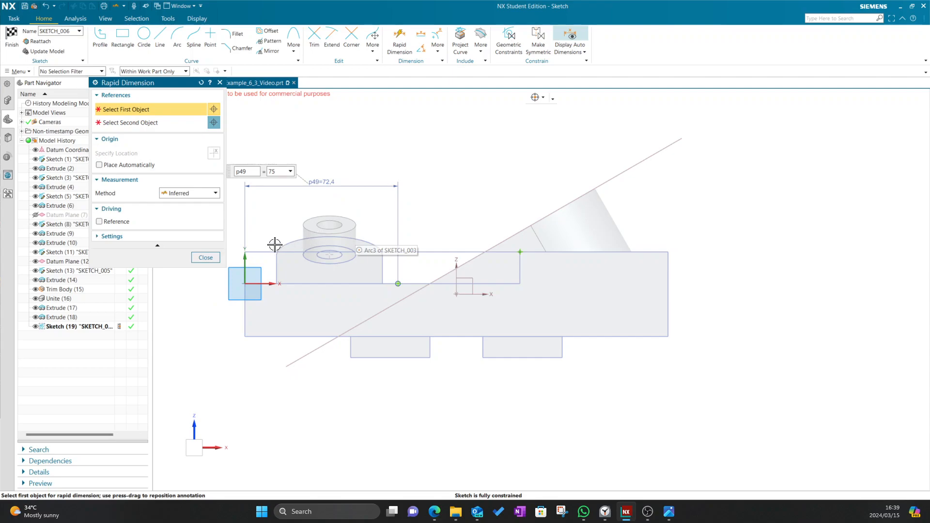
key("Return")
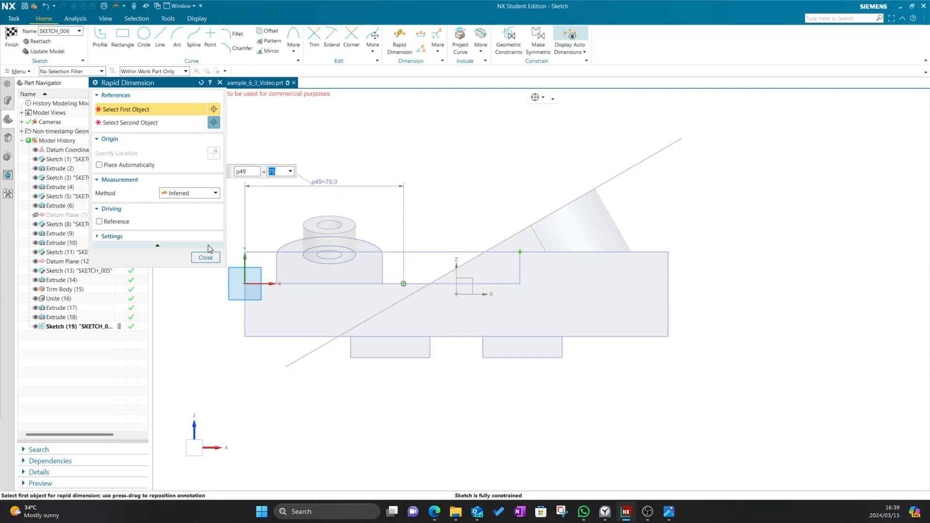
left_click(212, 258)
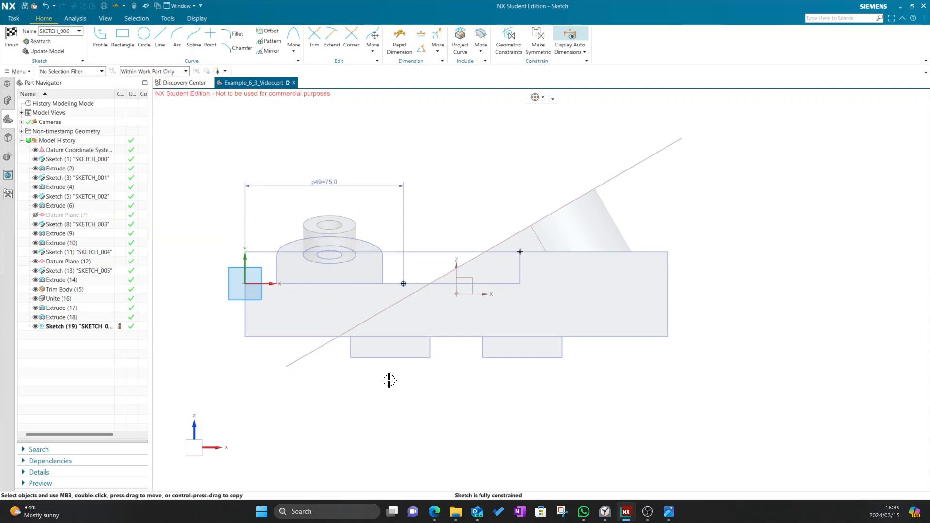
Begin the R55 arc centred on the dimensioned point, setting its start point
left_click(177, 38)
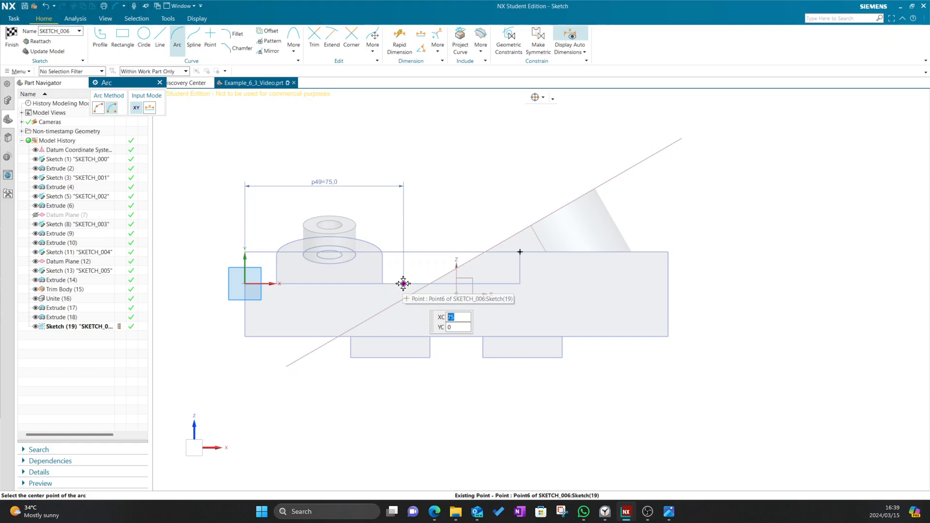
left_click(403, 283)
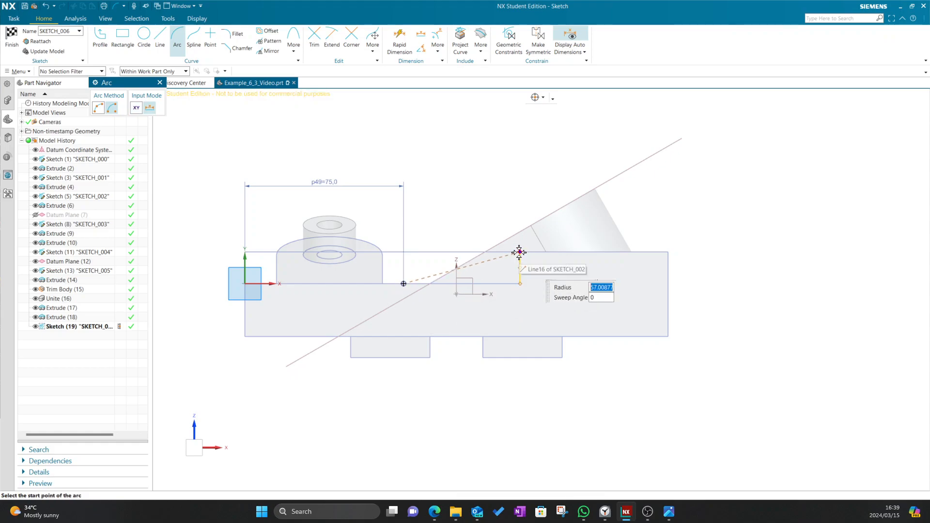
scroll(518, 252, "up", 5)
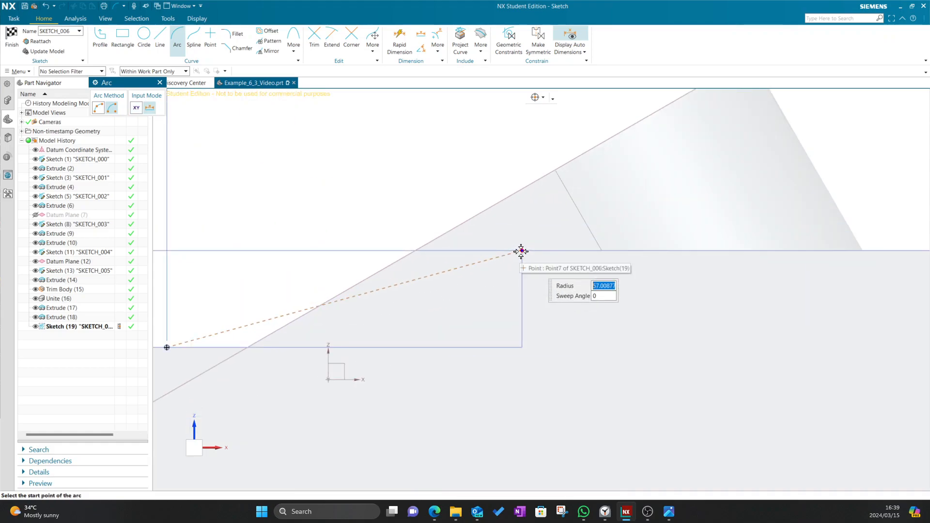
left_click(521, 251)
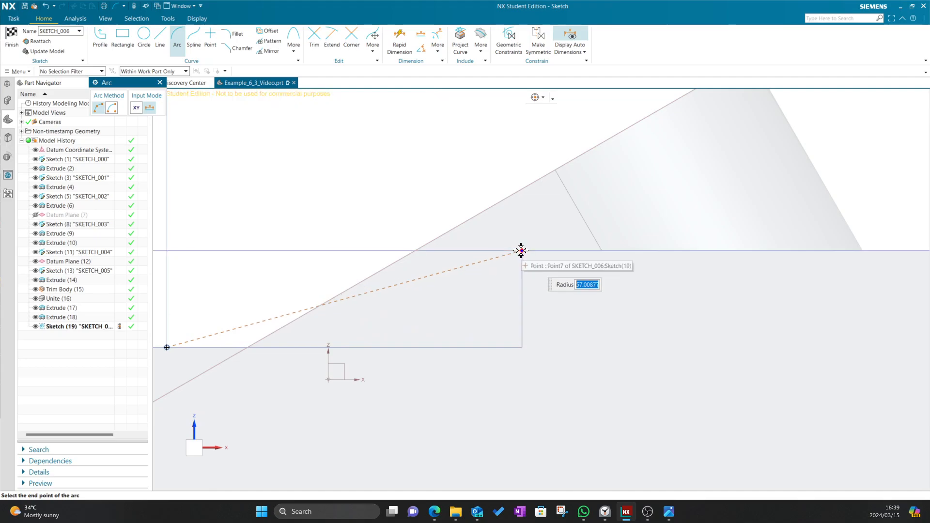
left_click(520, 251)
key("alt+Tab")
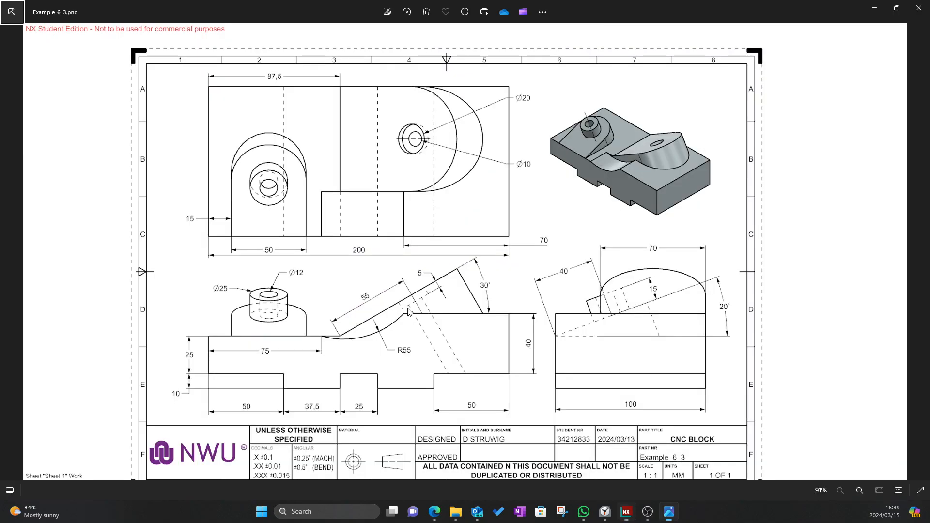
key("alt+Tab")
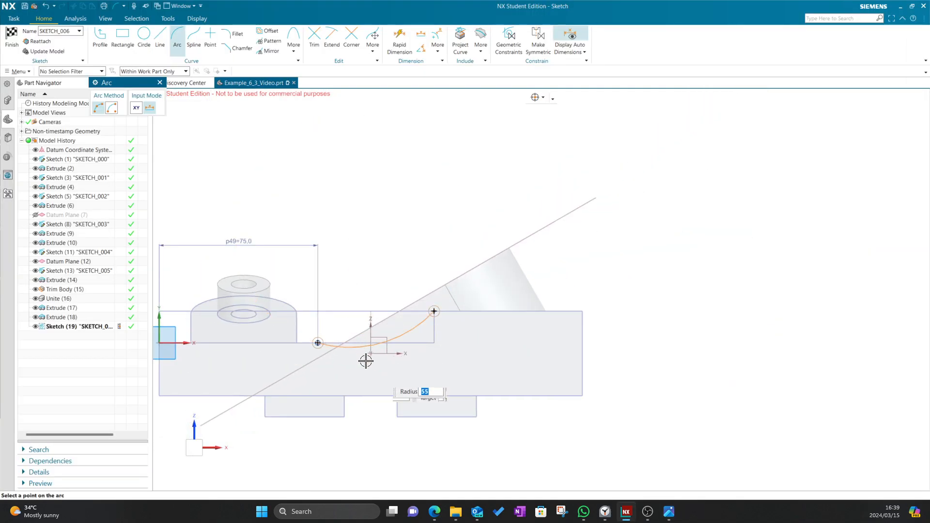
Complete the R55 arc up to the top edge and centre it in view against the reference drawing
left_click(358, 342)
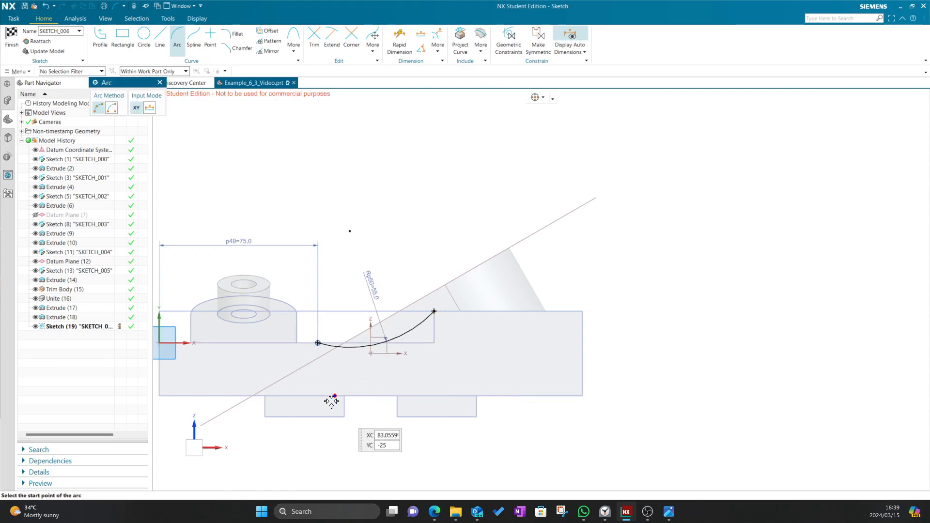
scroll(380, 314, "up", 1)
scroll(358, 338, "down", 4)
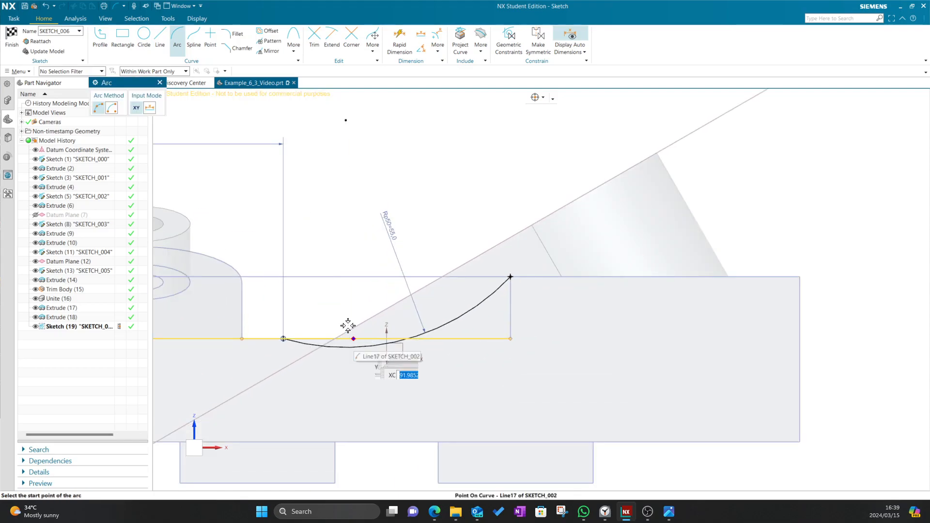
middle_click_drag(343, 210, 405, 211, "shift")
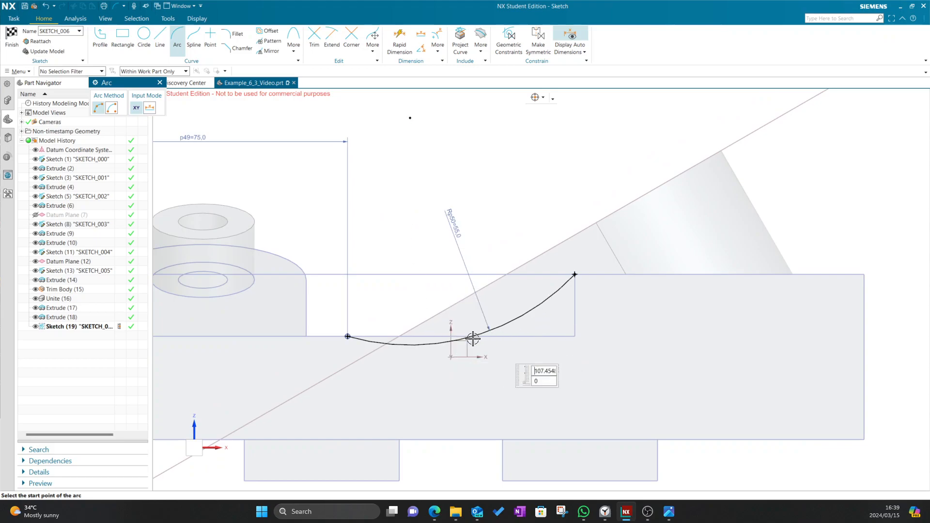
key("alt+Tab")
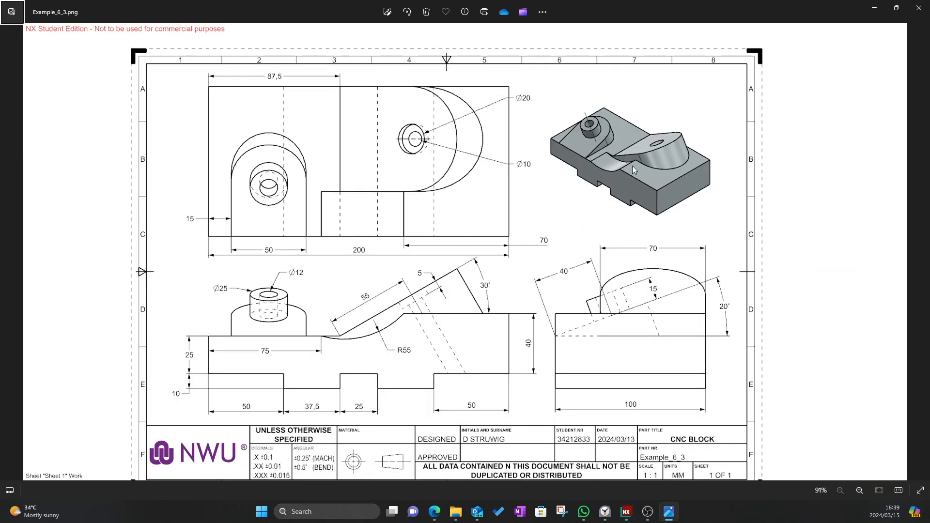
key("alt+Tab")
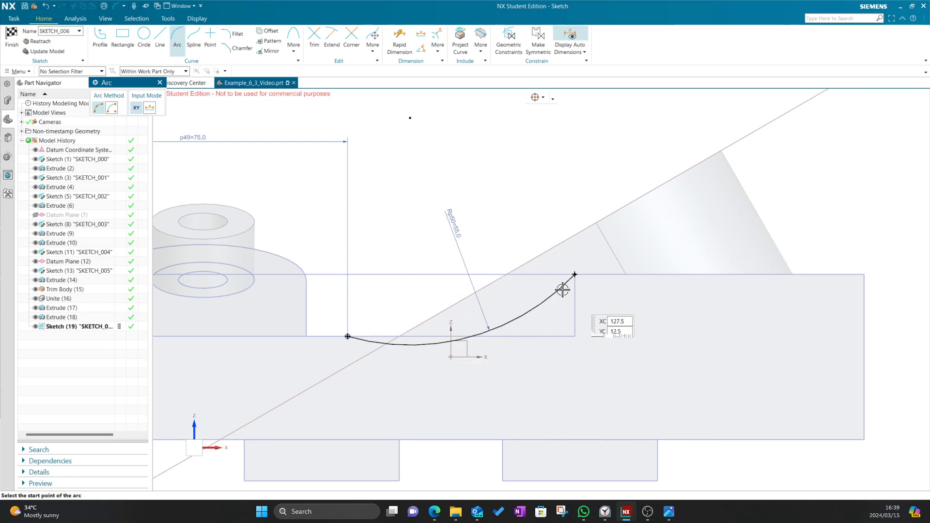
left_click(104, 39)
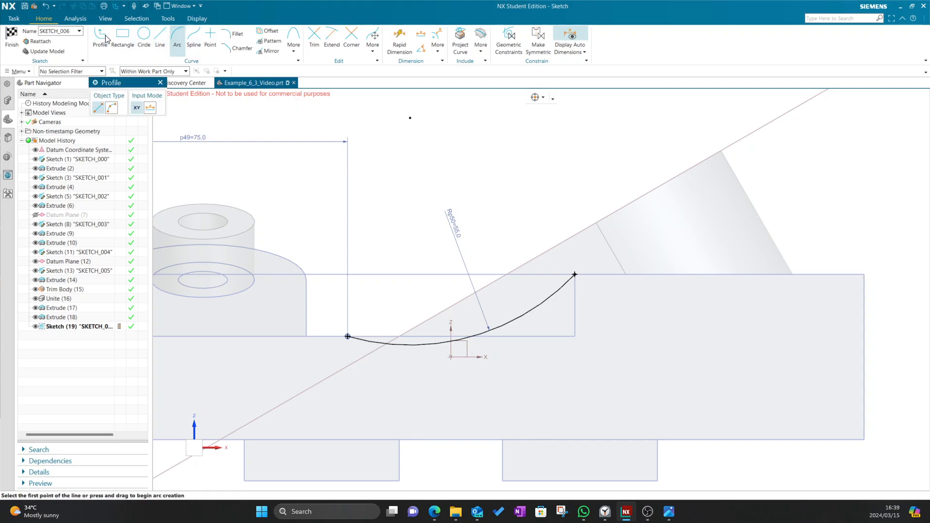
Draw a short horizontal line from the arc's end and a line ending on the 30° slope
left_click(347, 336)
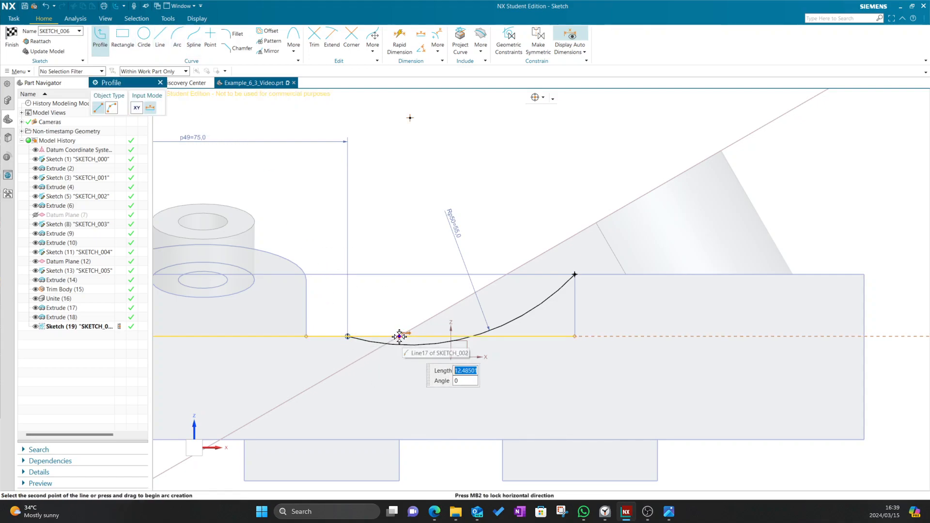
left_click(400, 336)
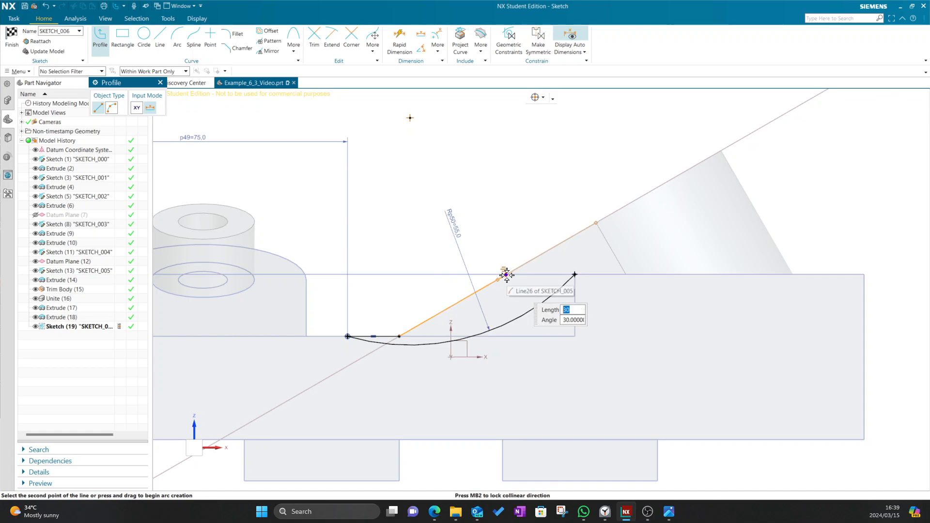
scroll(507, 274, "up", 3)
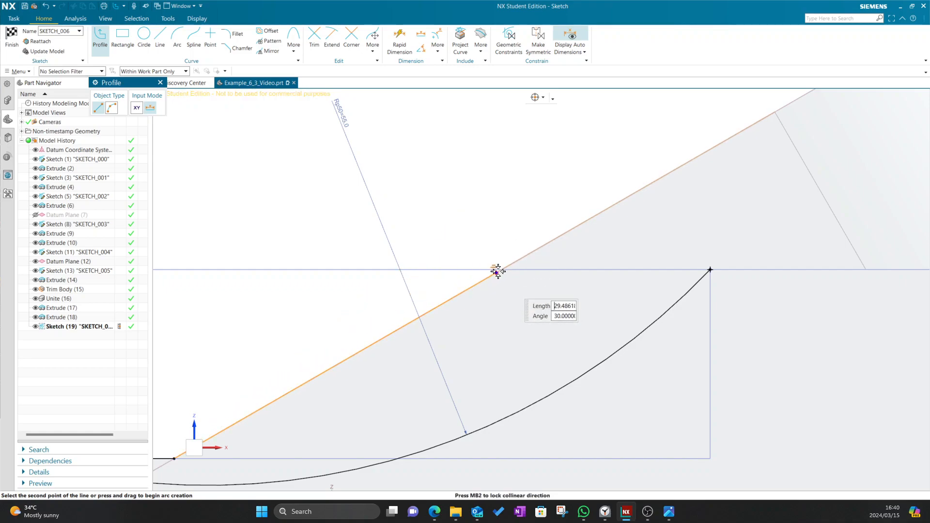
left_click(516, 261)
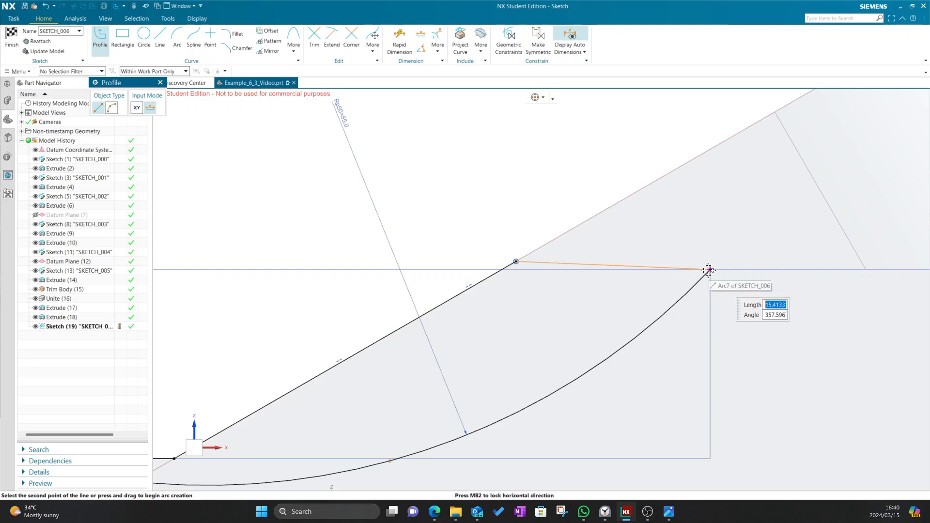
left_click(710, 269)
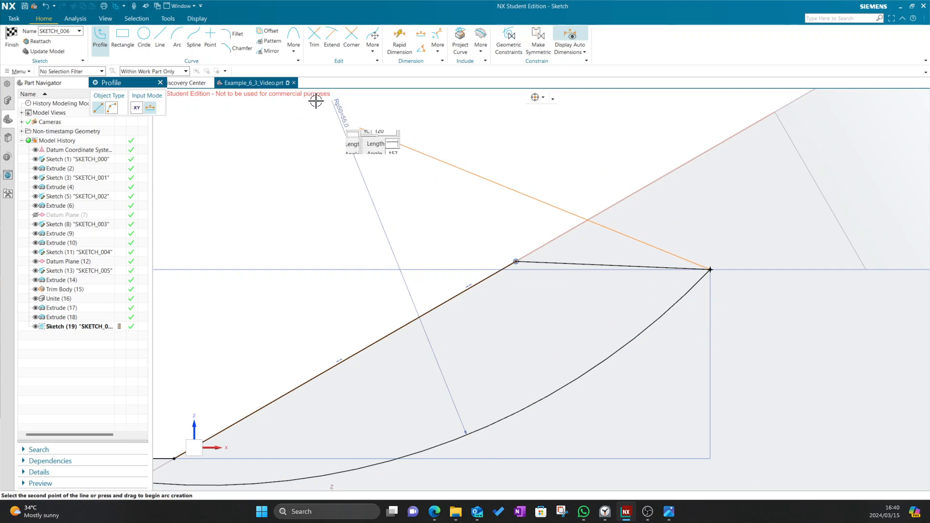
key("ctrl+z")
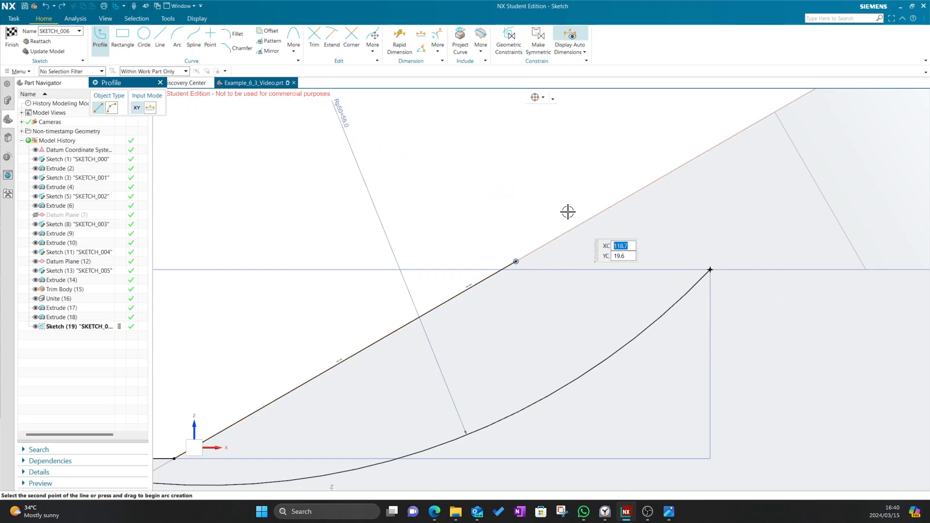
Close the outline with a line from the slope end snapped to the arc's upper end
left_click(516, 261)
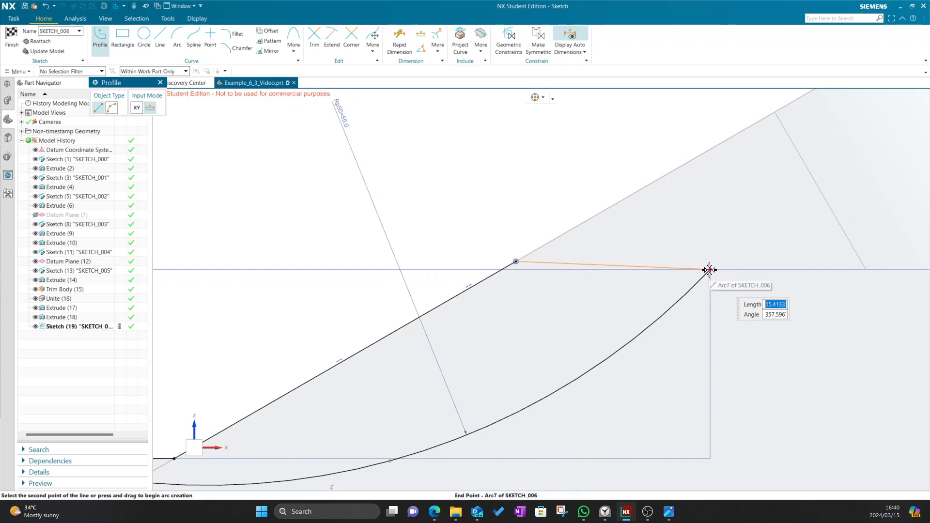
left_click(710, 270)
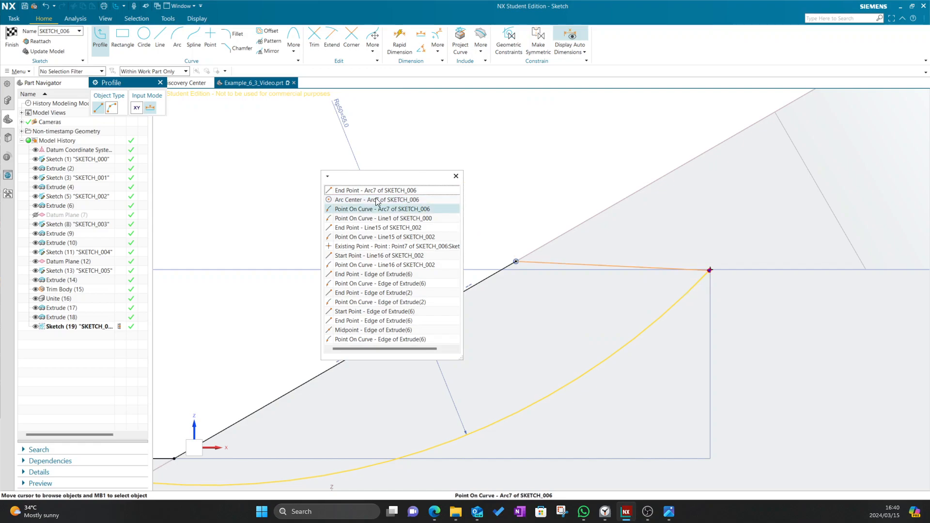
left_click(343, 187)
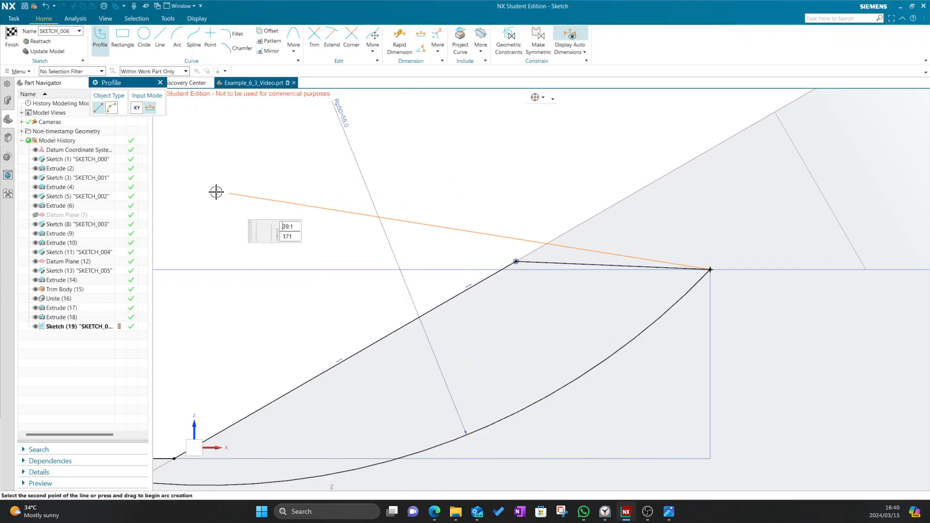
left_click(160, 82)
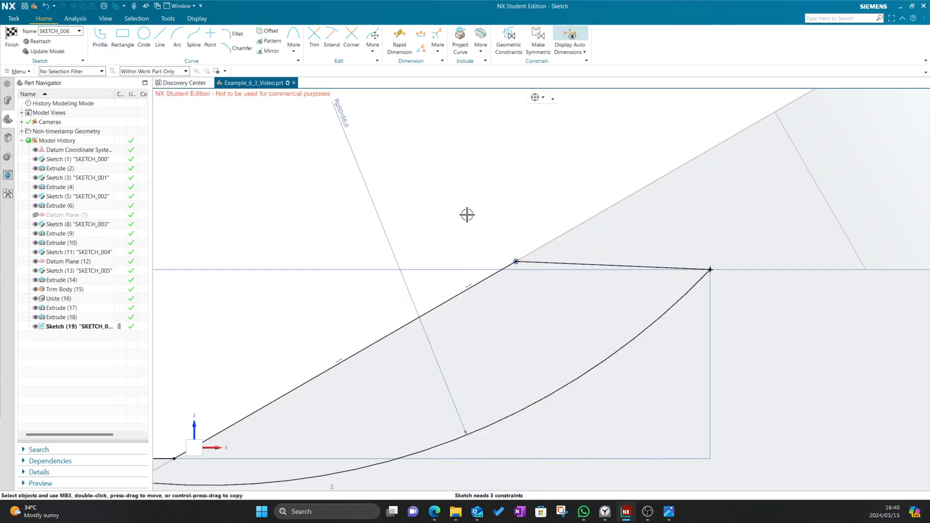
Constrain the sloped line's upper endpoint to lie on the horizontal reference line
left_click(513, 261)
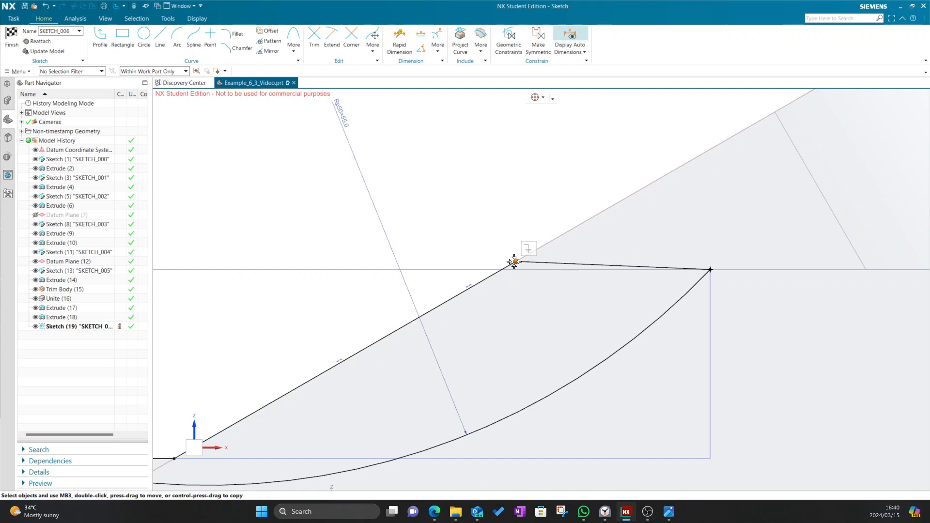
left_click(484, 269)
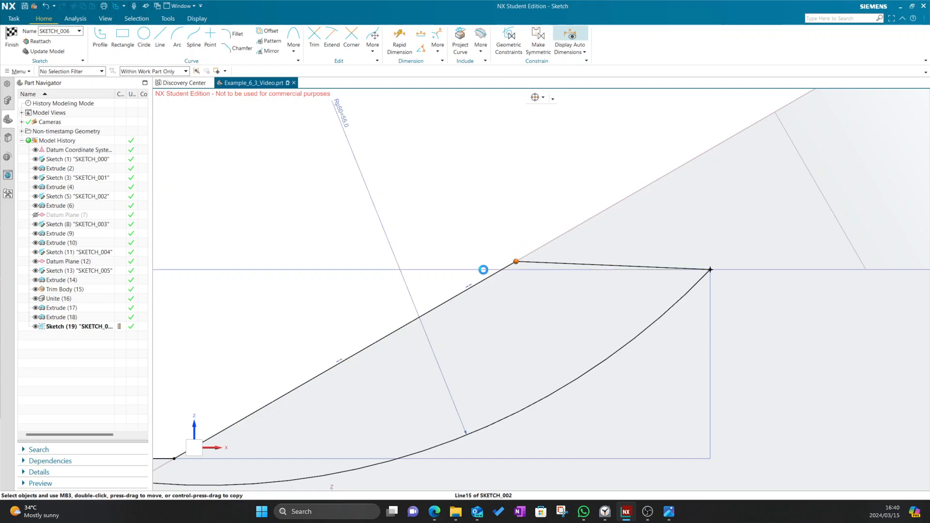
left_click(497, 259)
scroll(467, 204, "down", 3)
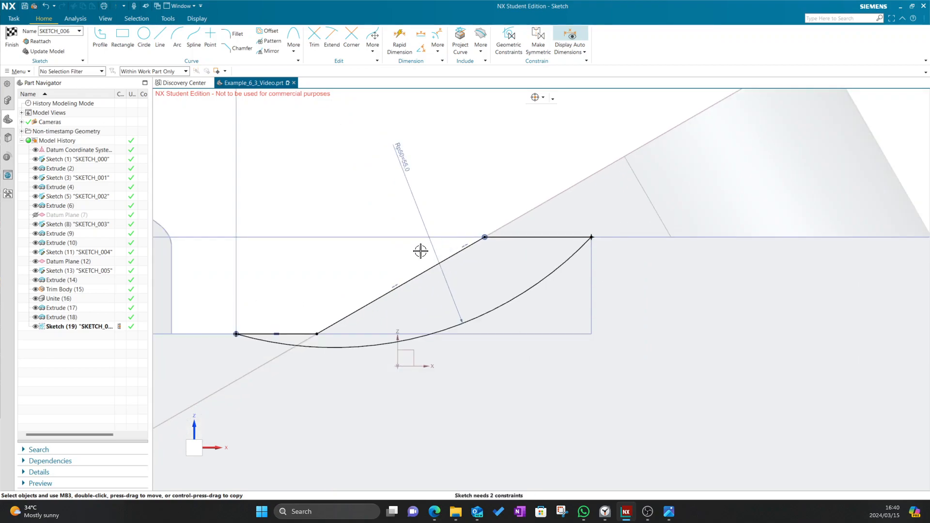
scroll(461, 184, "down", 1)
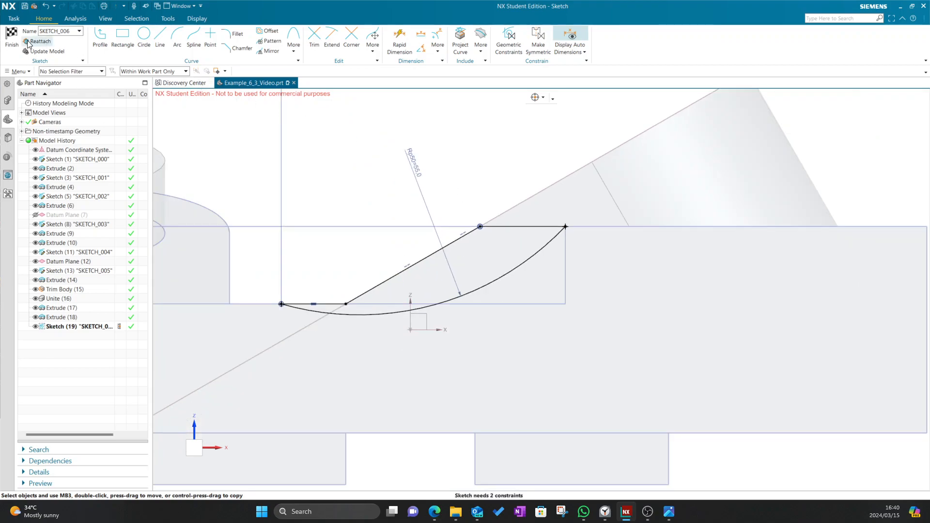
Finish the pocket sketch and set up an Extrude with Boolean Subtract
left_click(13, 39)
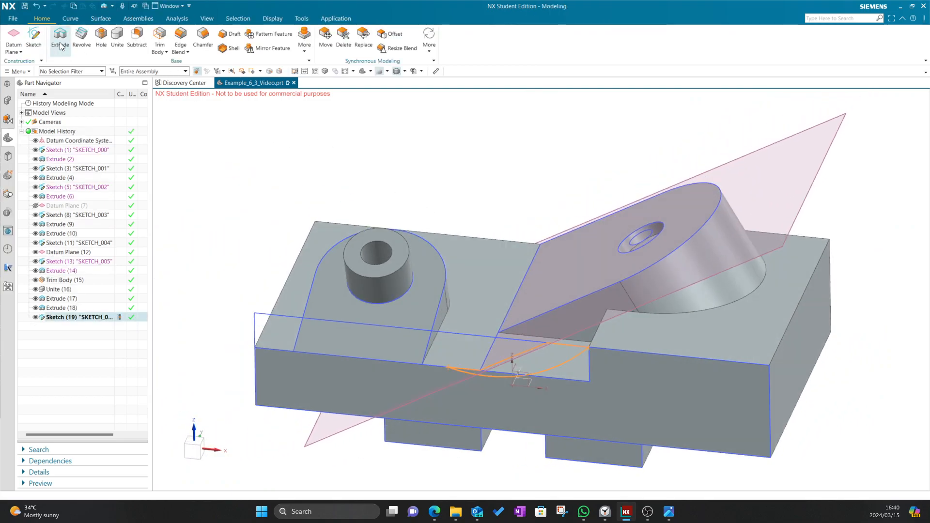
left_click(60, 46)
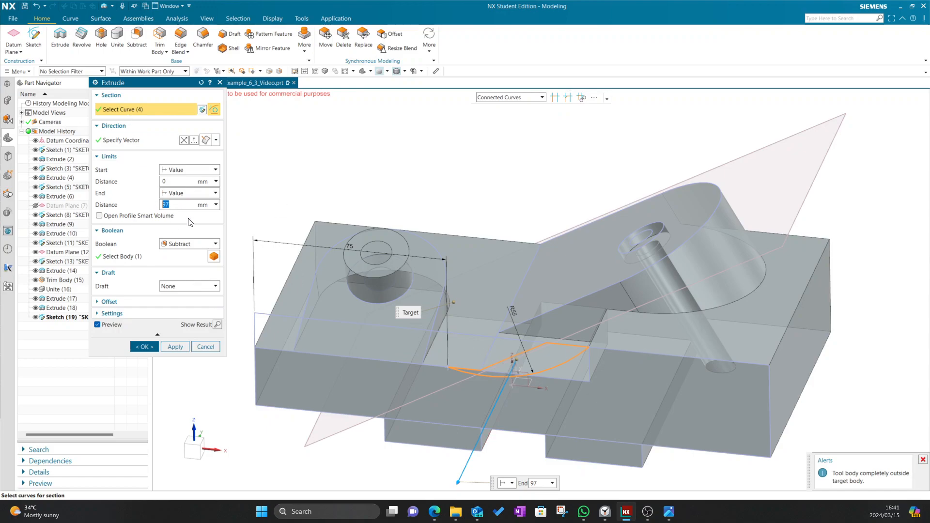
left_click(182, 246)
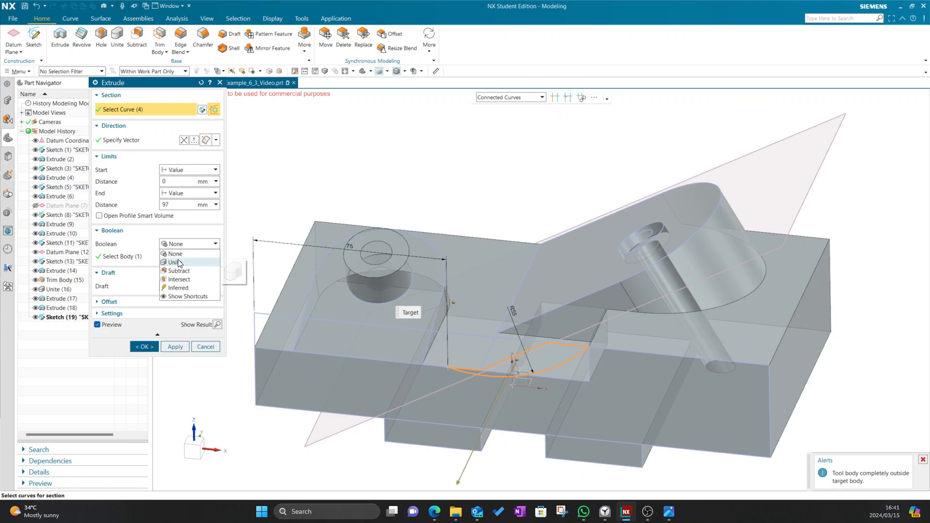
left_click(179, 271)
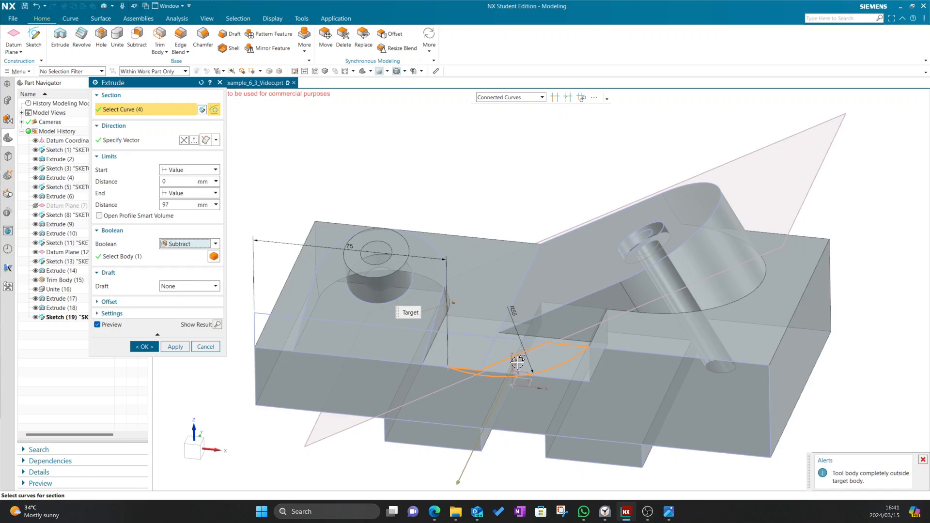
Set extrusion distances from 0 to 30 mm, reverse direction, then cancel without cutting
left_click_drag(517, 359, 541, 323)
key("alt+Tab")
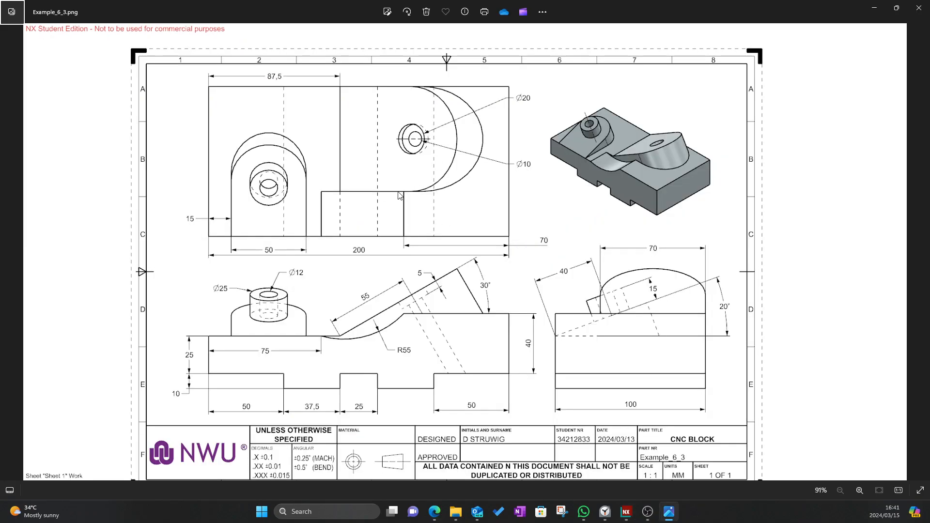
key("alt+Tab")
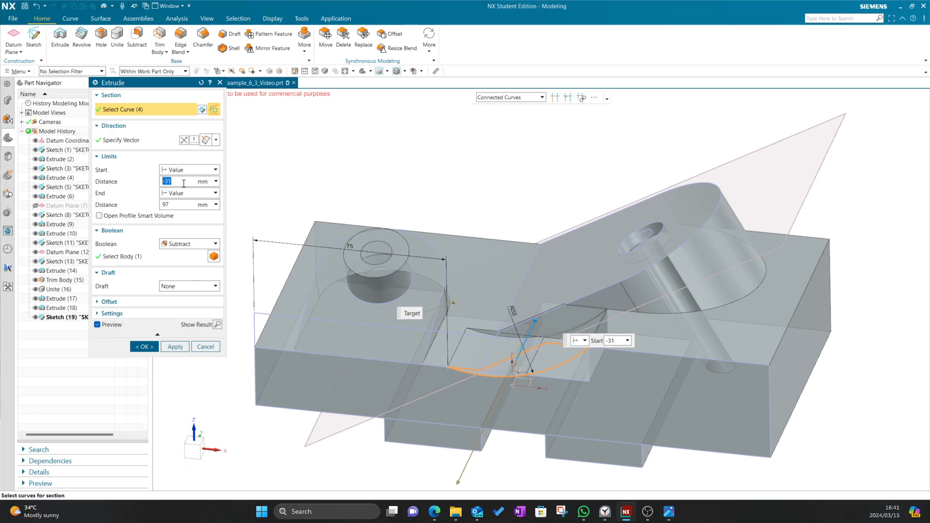
type("0")
key("Tab")
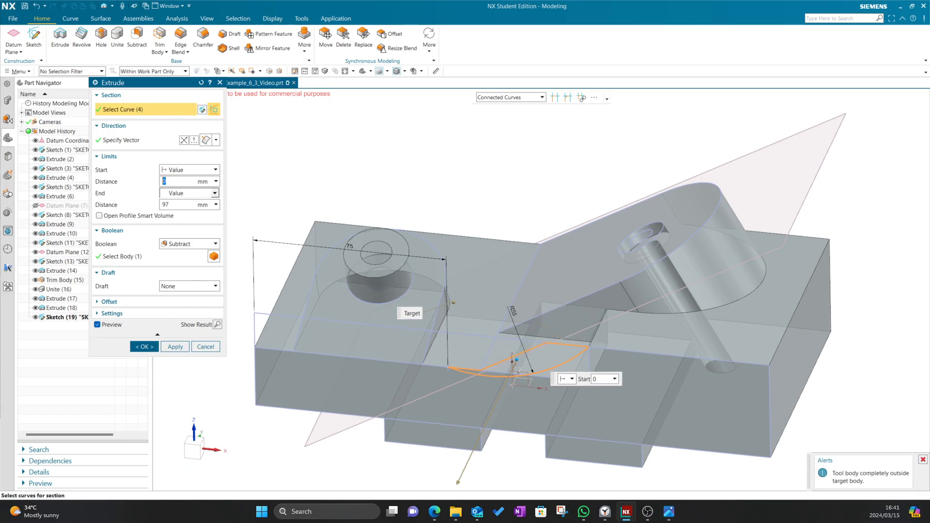
left_click(176, 204)
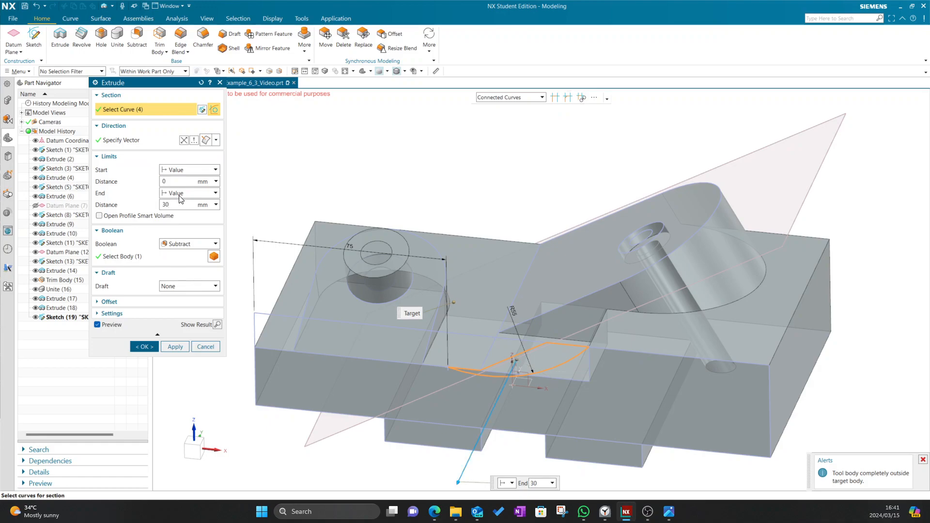
key("Return")
left_click(191, 143)
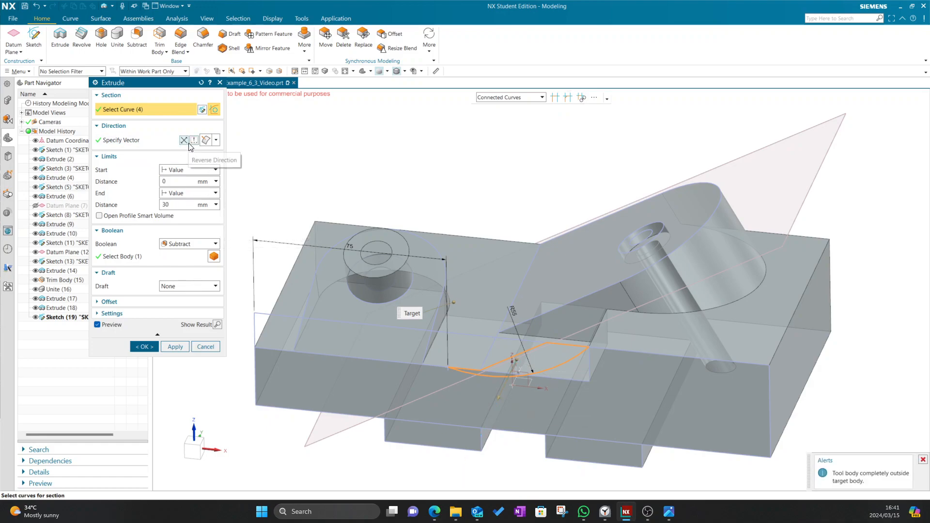
left_click(184, 141)
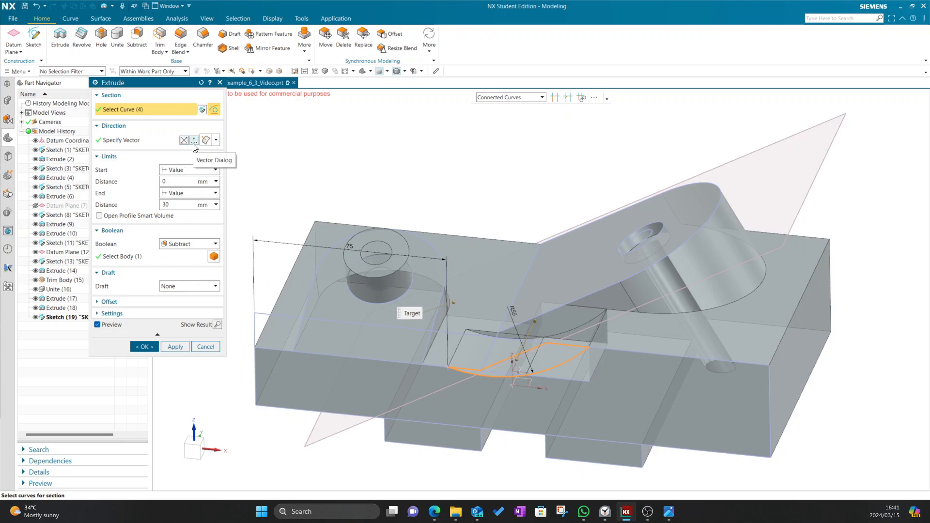
key("Escape")
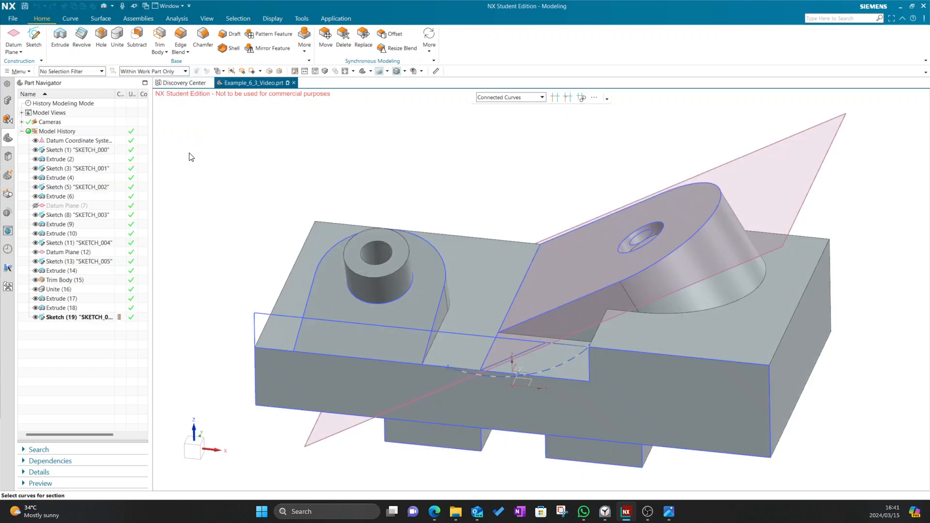
Confirm the 30 mm subtract extrusion of the R55 sketch, creating Extrude (20)
left_click(205, 181)
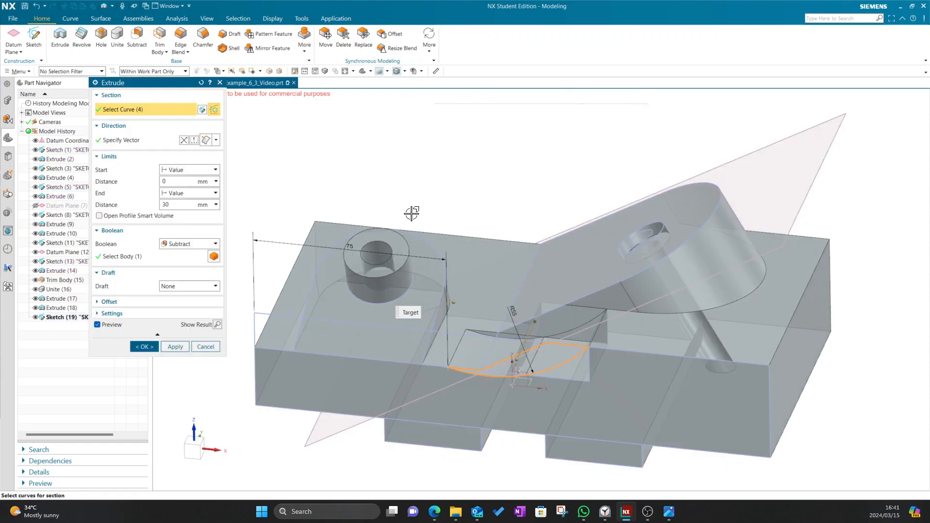
middle_click_drag(446, 159, 486, 140)
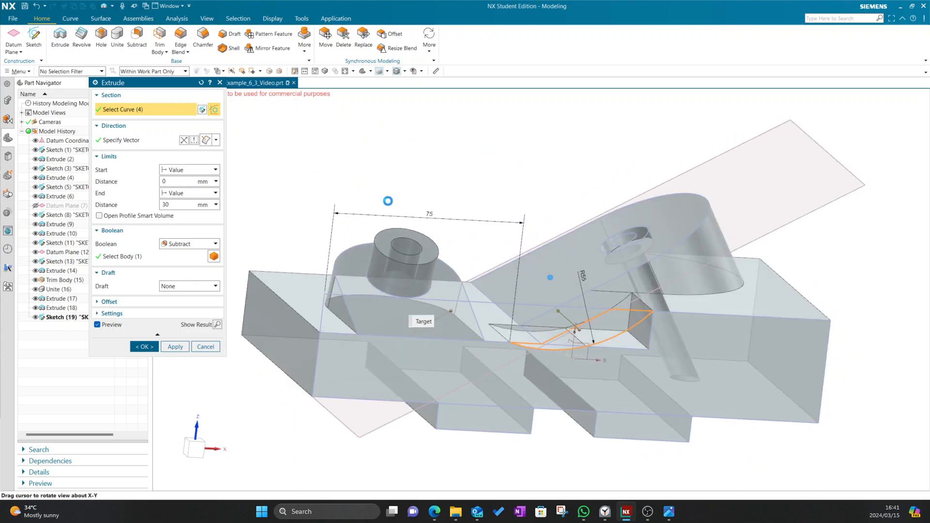
left_click(144, 346)
scroll(489, 385, "down", 3)
middle_click_drag(510, 388, 541, 411)
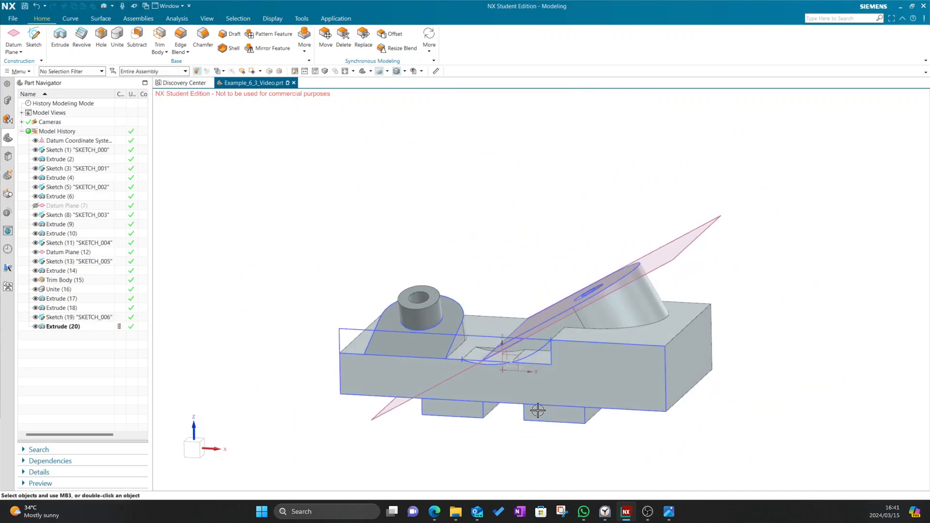
key("alt+Tab")
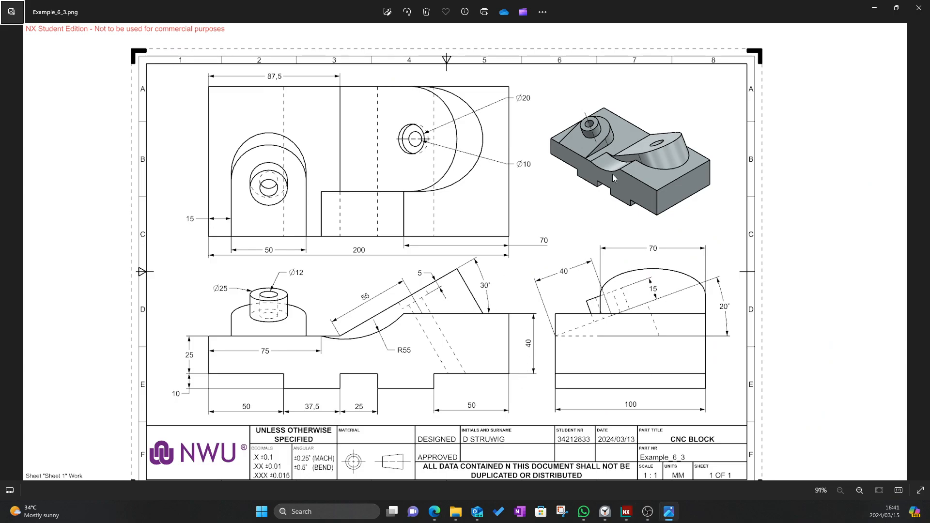
key("alt+Tab")
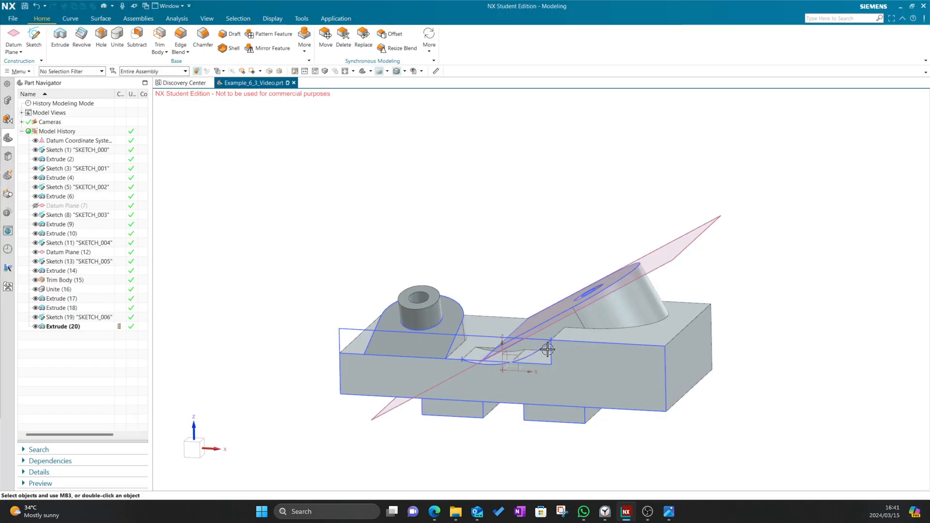
key("alt+Tab")
key("alt+Tab")
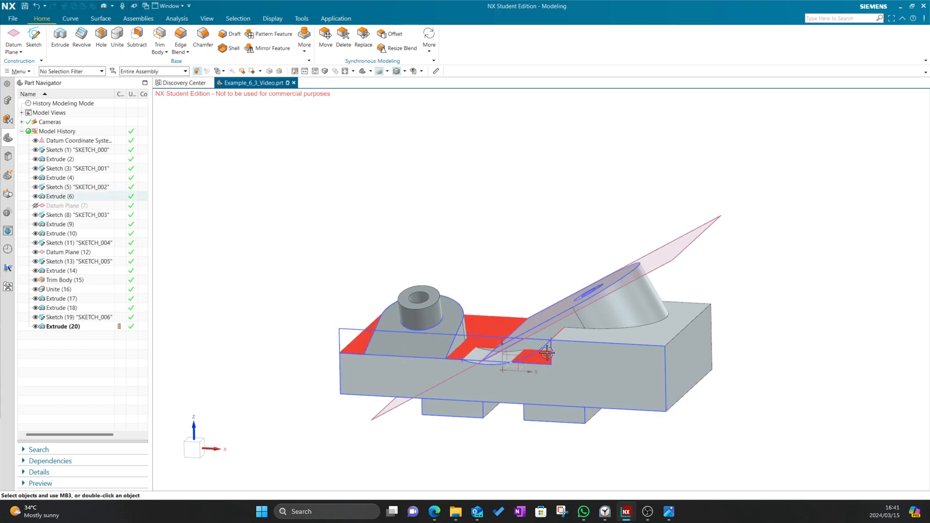
Start a new sketch and orbit the model to locate the face to sketch on
scroll(524, 355, "up", 4)
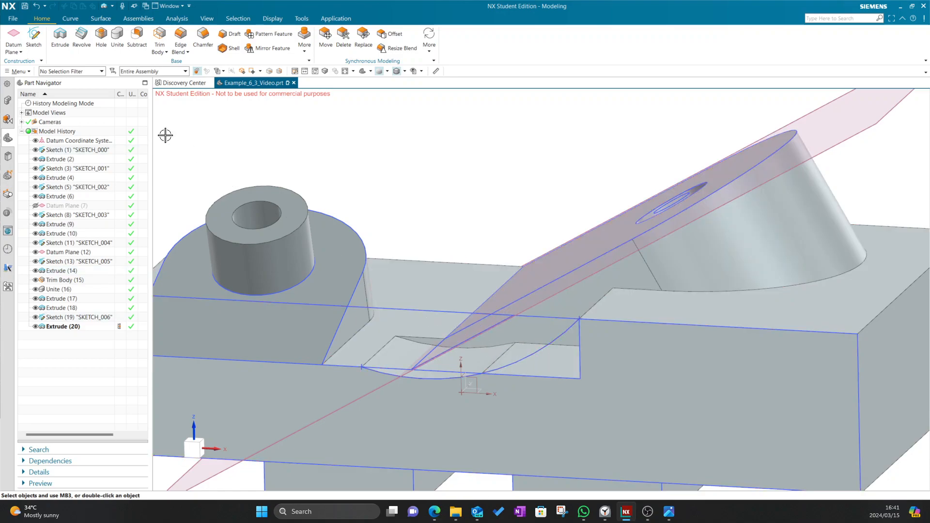
left_click(48, 35)
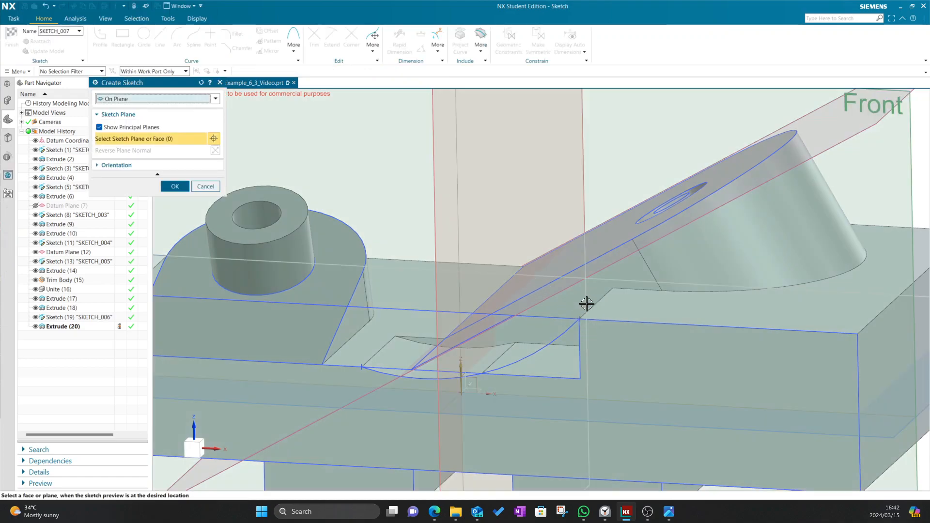
scroll(589, 304, "down", 5)
mouse_move(666, 187)
middle_mouse_down()
mouse_move(673, 197)
mouse_move(656, 193)
mouse_move(664, 194)
middle_mouse_up()
Create Sketch (21) on the block's front face
left_click(623, 338)
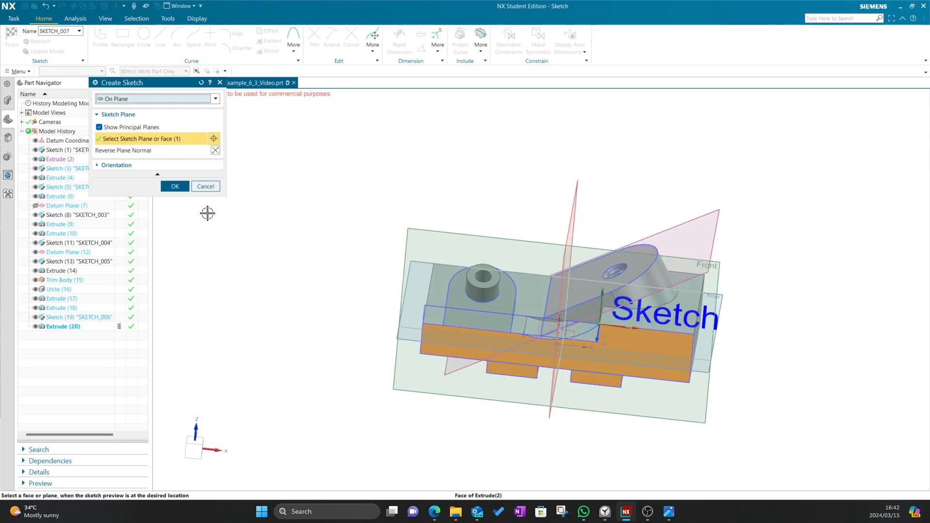
left_click(179, 190)
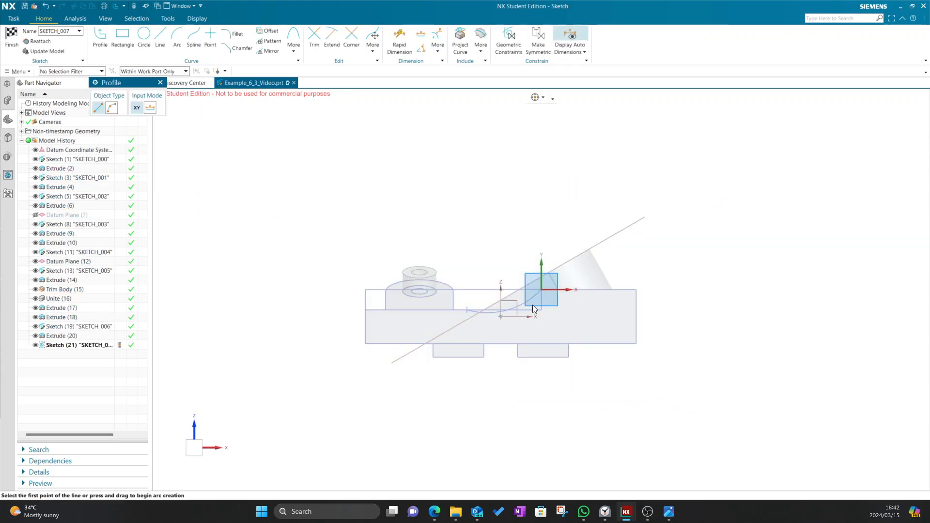
scroll(533, 304, "up", 3)
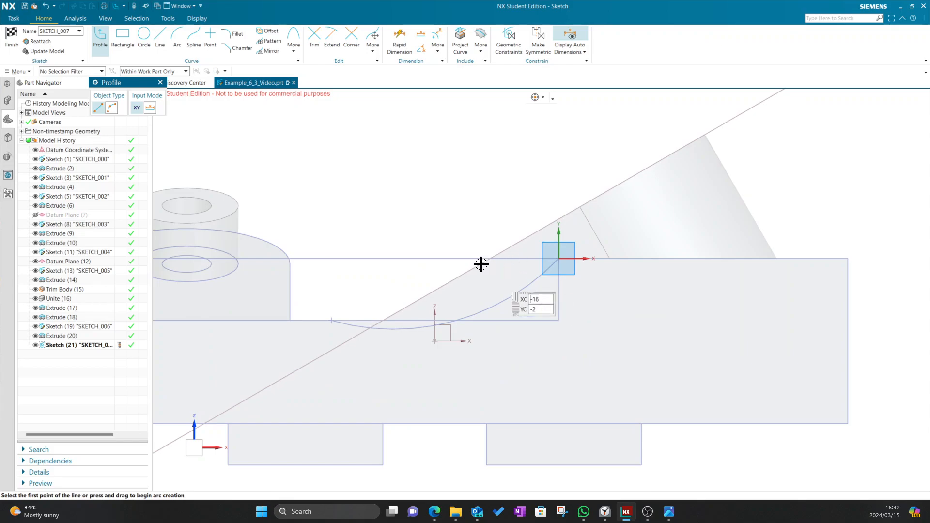
mouse_move(353, 139)
middle_mouse_down()
mouse_move(446, 260)
mouse_move(470, 338)
middle_mouse_up()
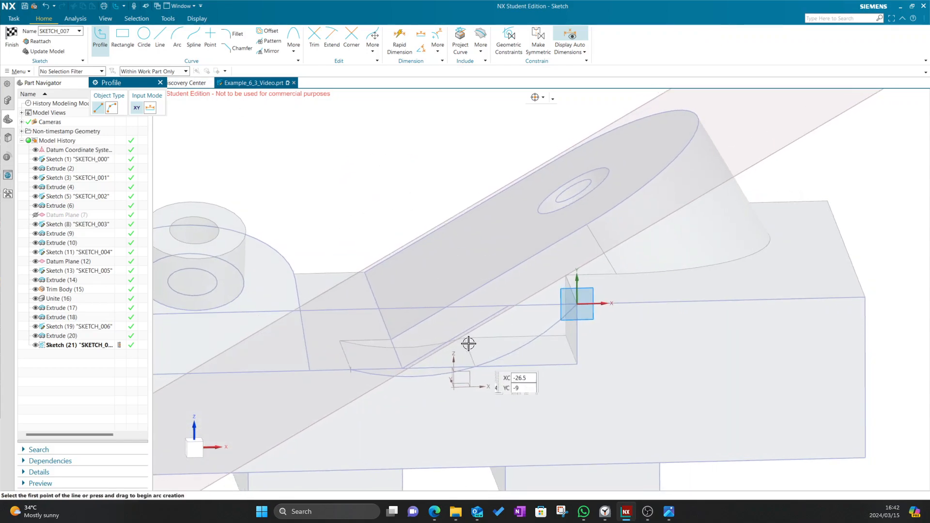
Measure the 30 mm edge and the 24.7526 mm edge-to-face distance, then resume sketching
left_click(87, 21)
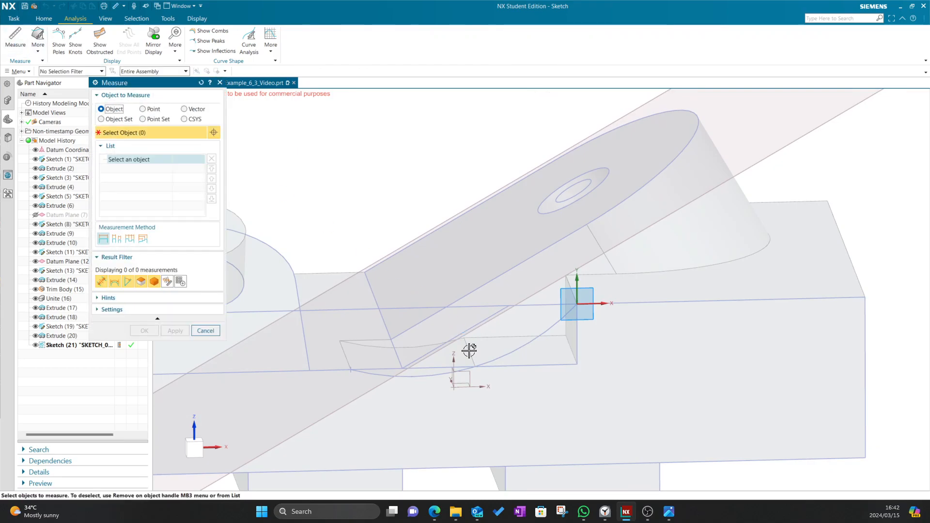
left_click(563, 343)
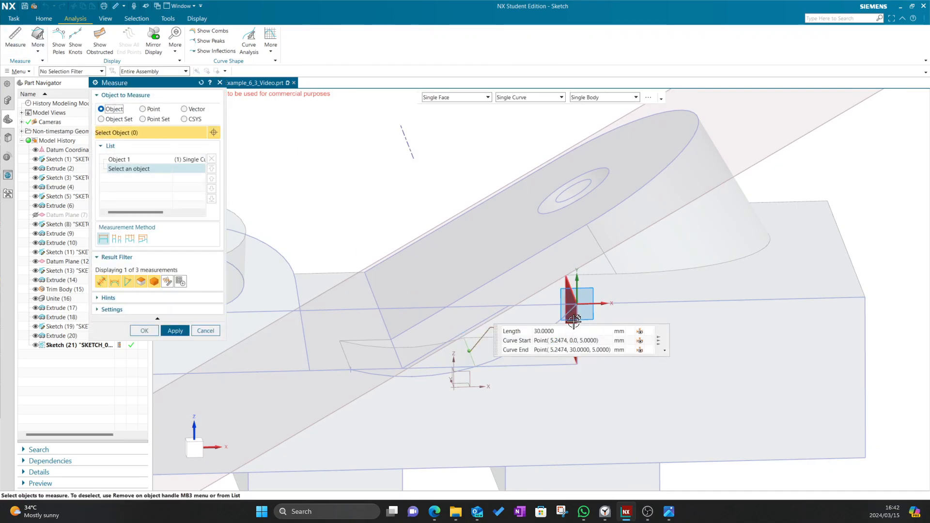
left_click(575, 326)
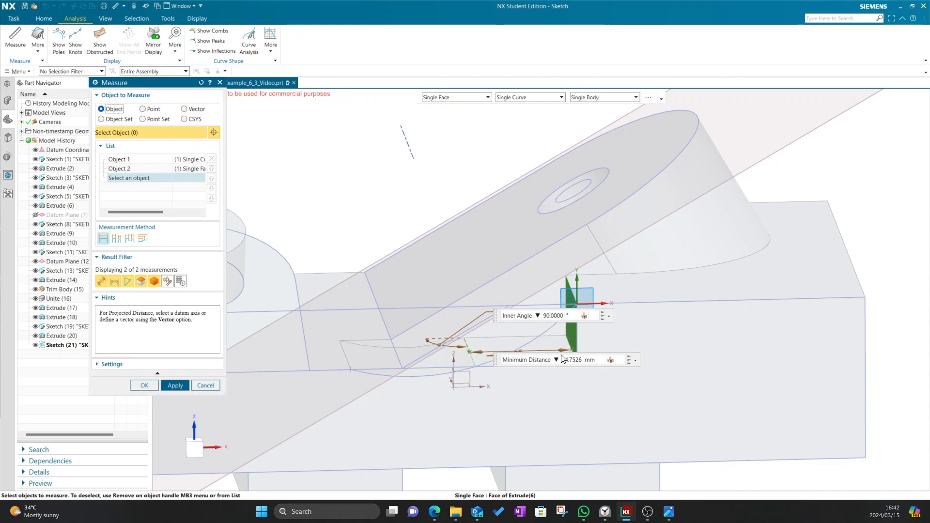
left_click(208, 388)
left_click(44, 19)
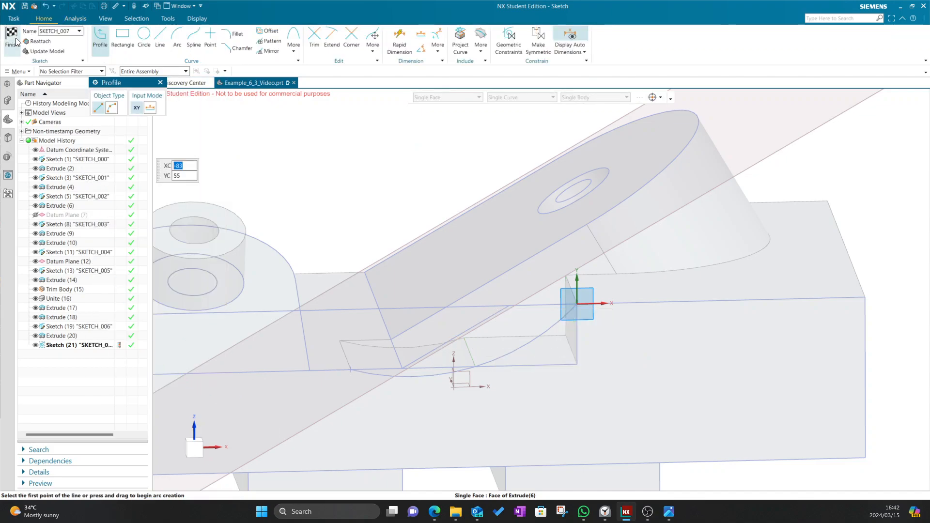
key("Escape")
Draw a rectangle from the sketch origin to Arc7's midpoint and finish the sketch
key("r")
left_click(195, 448)
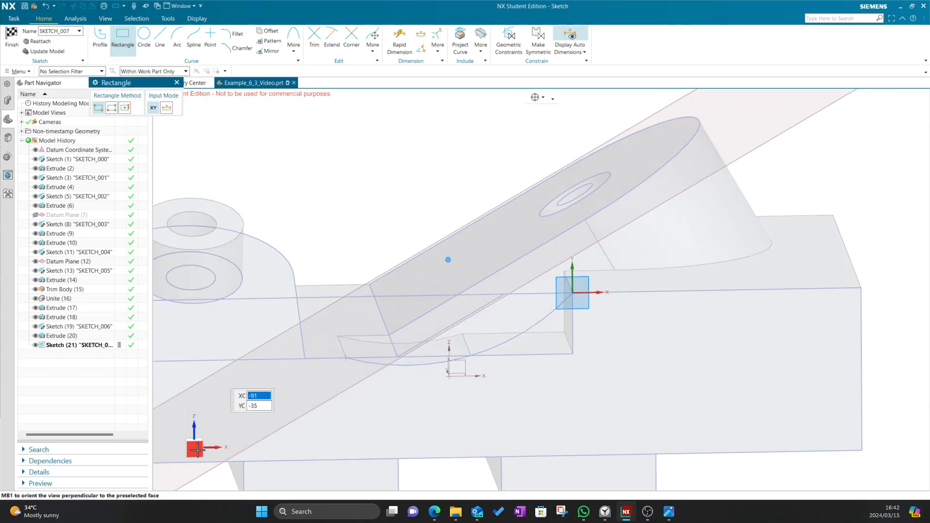
left_click(559, 259)
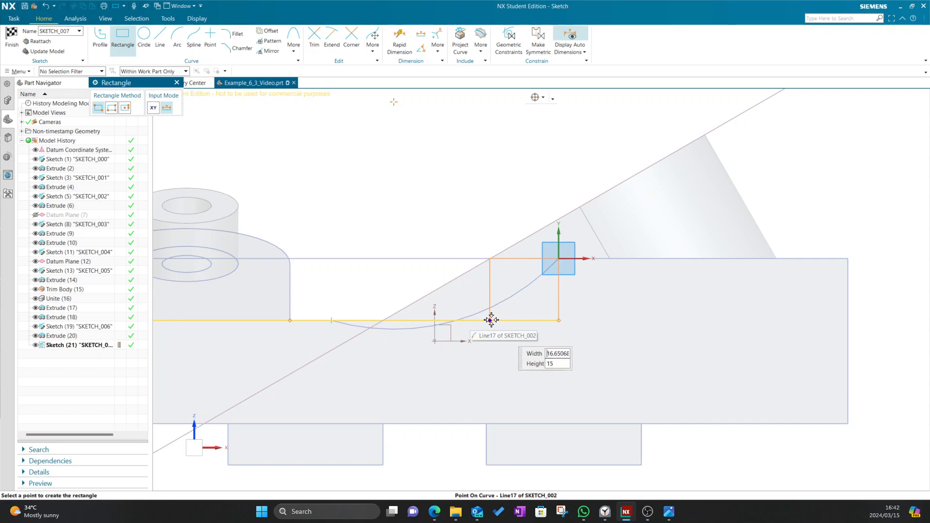
left_click(454, 321)
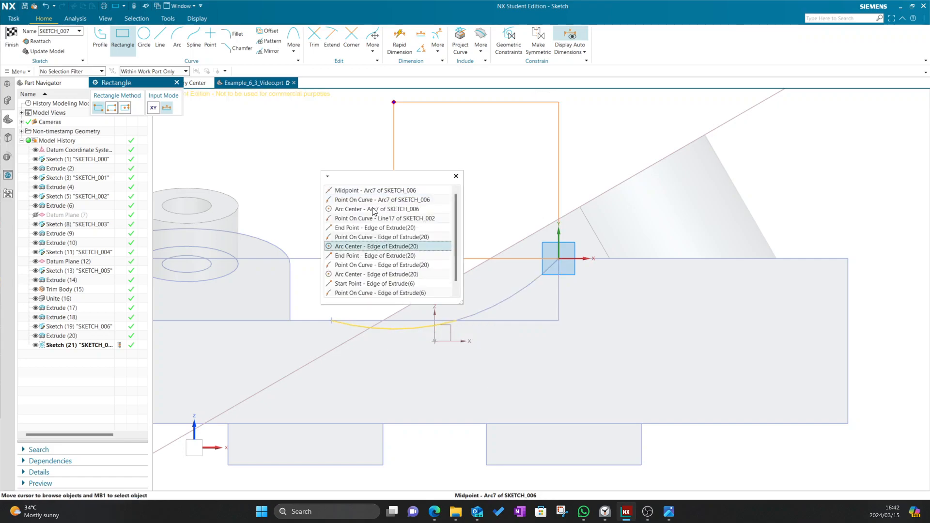
left_click(361, 190)
left_click(12, 38)
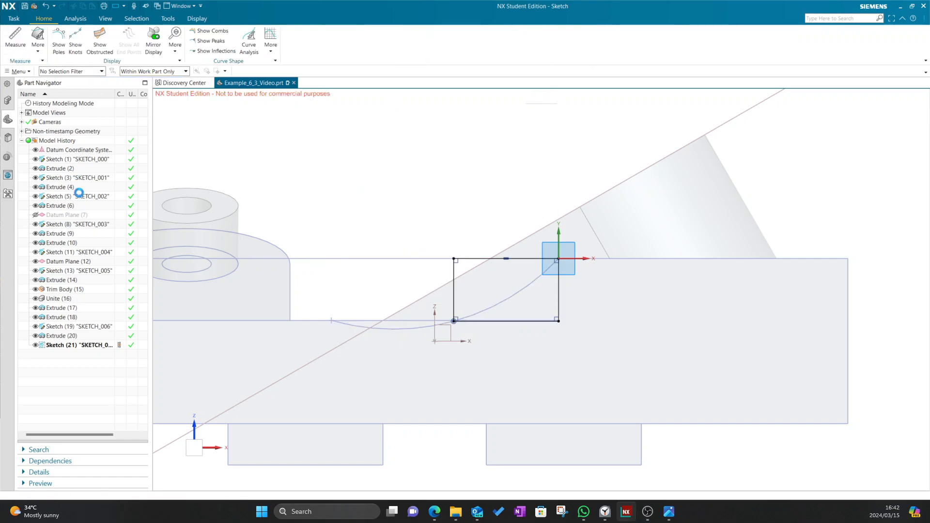
mouse_move(510, 215)
middle_mouse_down()
mouse_move(507, 202)
mouse_move(531, 228)
middle_mouse_up()
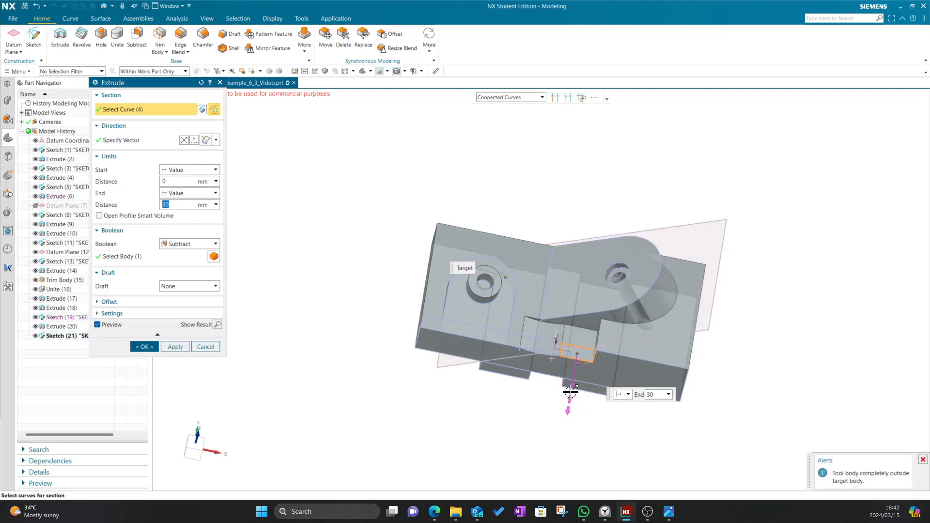
Switch the 30 mm rectangle extrusion's Boolean from Subtract to Unite and confirm it
left_click(183, 245)
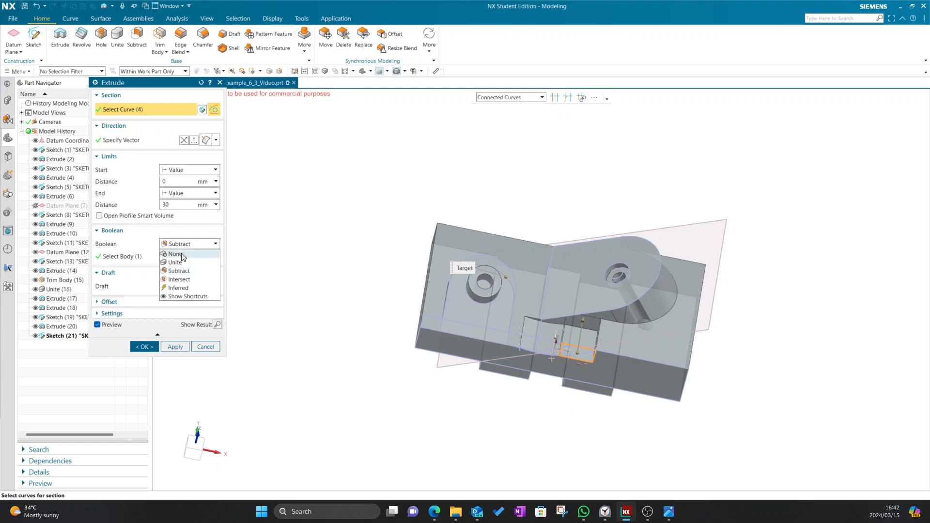
left_click(182, 255)
left_click(185, 244)
left_click(182, 262)
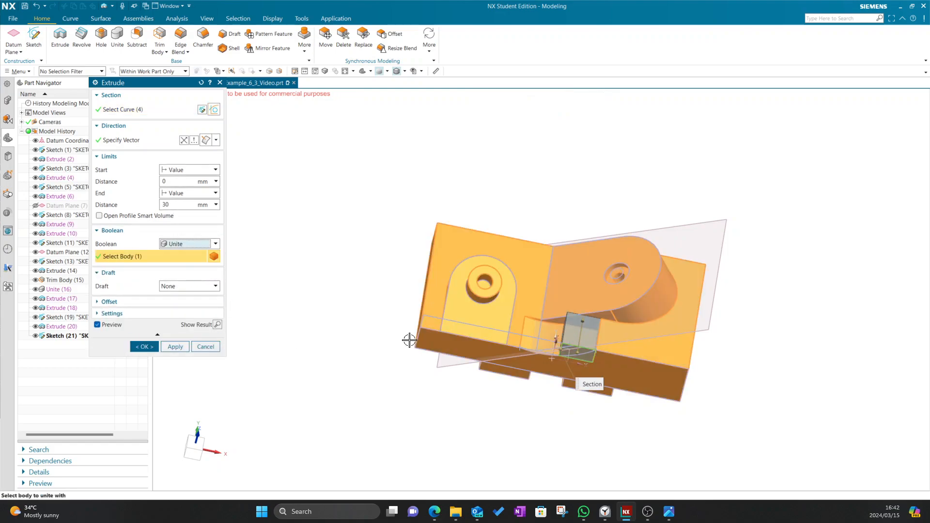
left_click(147, 348)
middle_click_drag(430, 389, 472, 369)
scroll(644, 261, "up", 5)
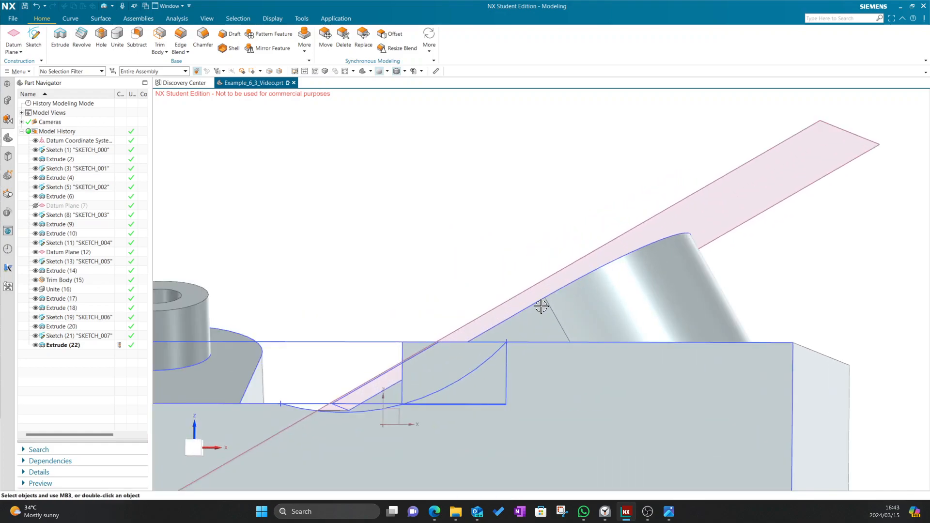
scroll(421, 220, "up", 1)
middle_click_drag(422, 220, 433, 264)
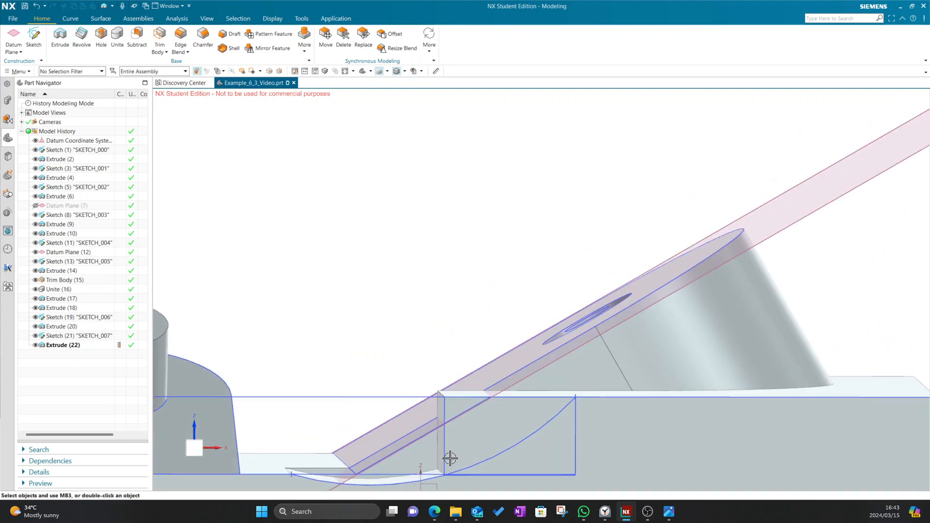
scroll(449, 467, "up", 4)
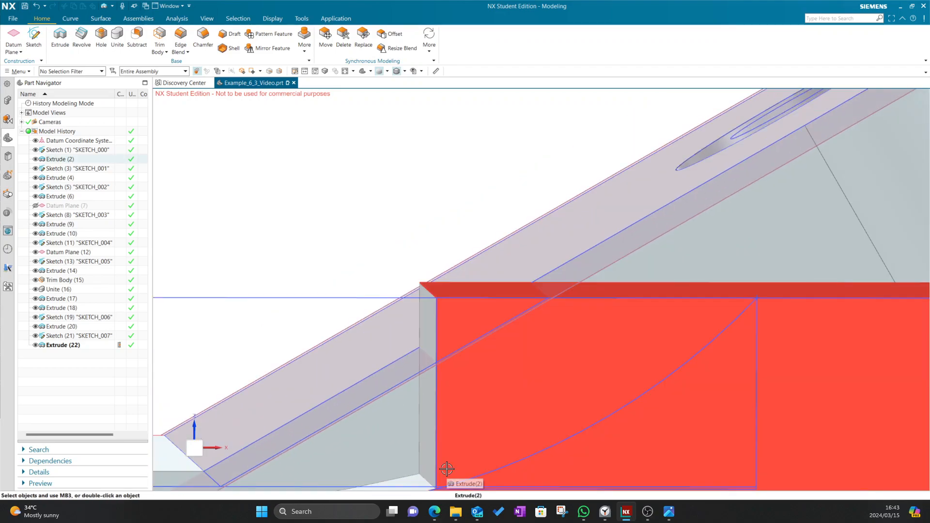
scroll(446, 468, "down", 2)
scroll(336, 232, "down", 1)
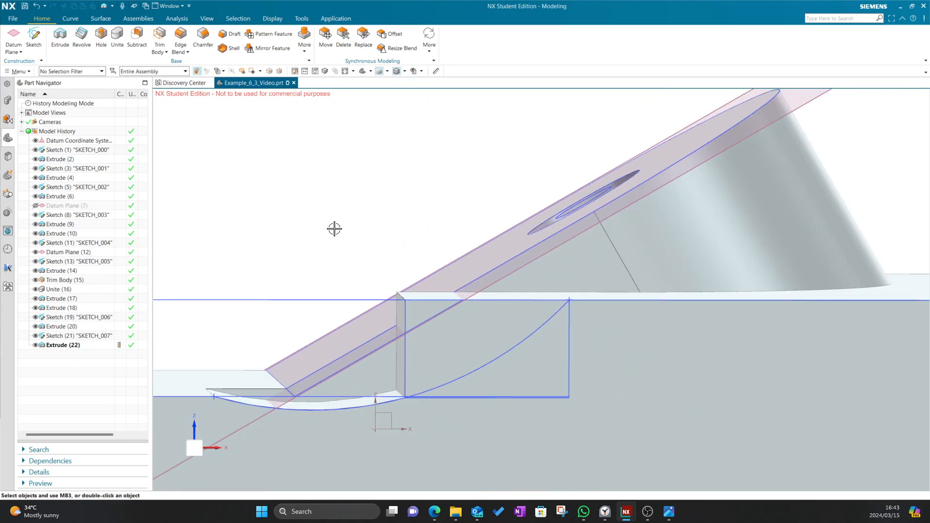
scroll(334, 228, "up", 3)
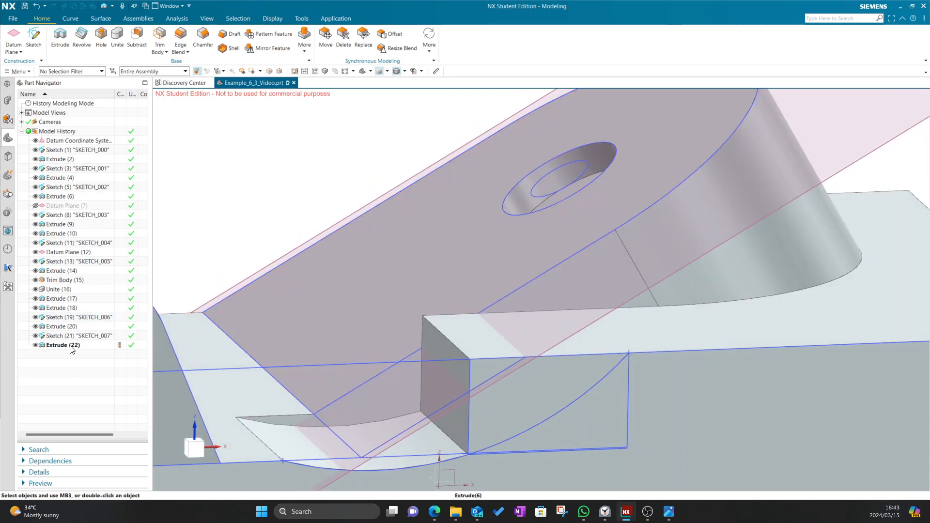
left_click_drag(69, 348, 62, 319)
Try moving SKETCH_007 above Sketch (19), dismissing the reorder dependency errors
left_click(464, 266)
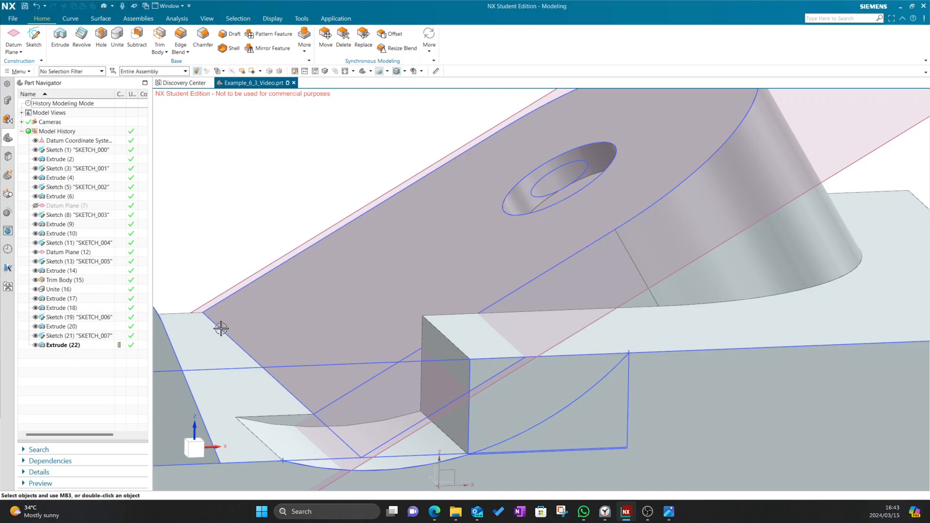
left_click(61, 318)
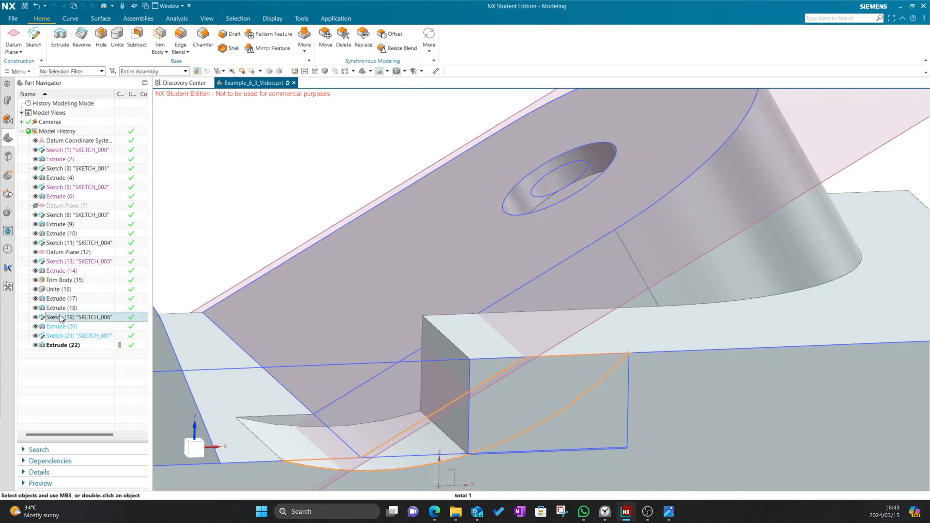
left_click(58, 328)
left_click(63, 335)
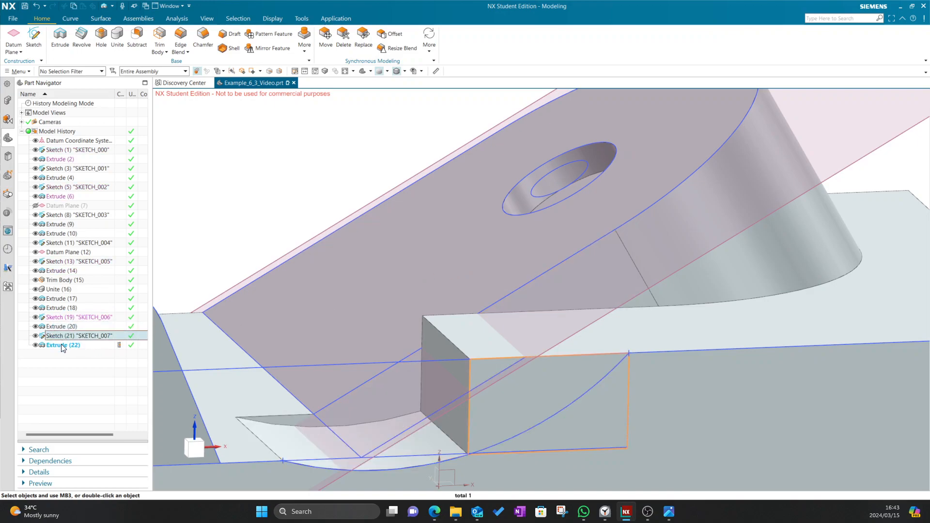
left_click_drag(63, 336, 63, 318)
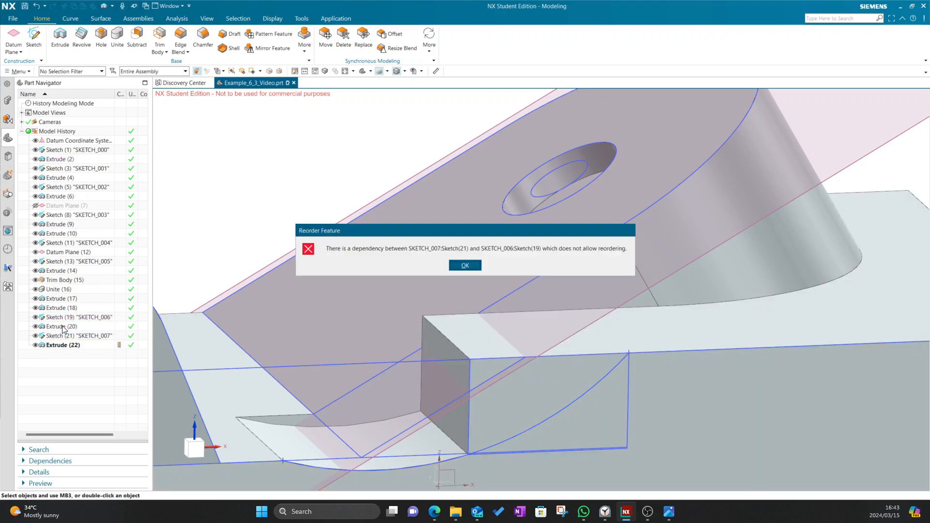
left_click(463, 265)
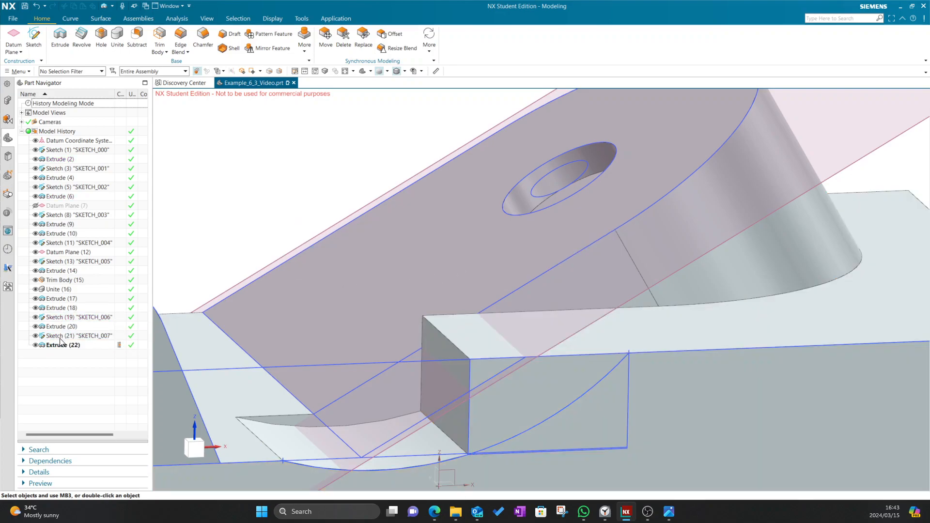
Move SKETCH_007 above Extrude (20) in the Part Navigator and select it
scroll(391, 301, "down", 2)
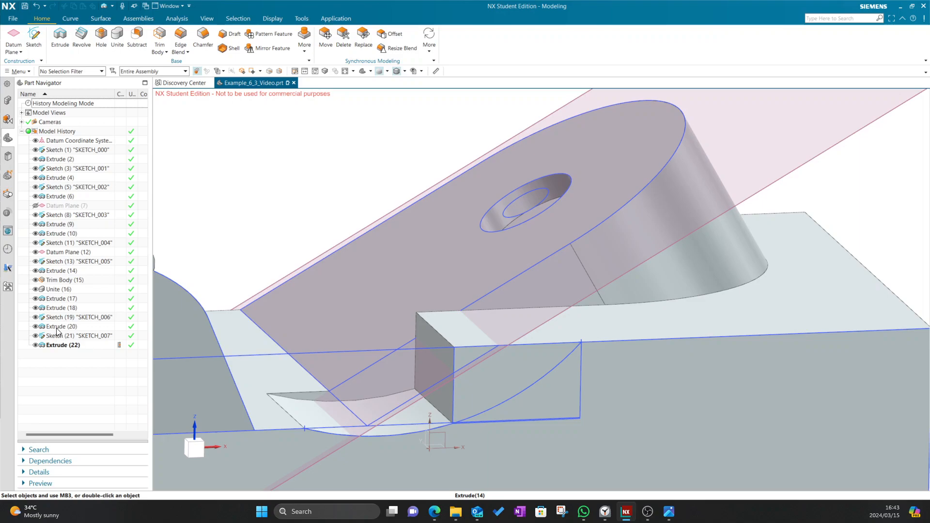
left_click_drag(61, 337, 62, 327)
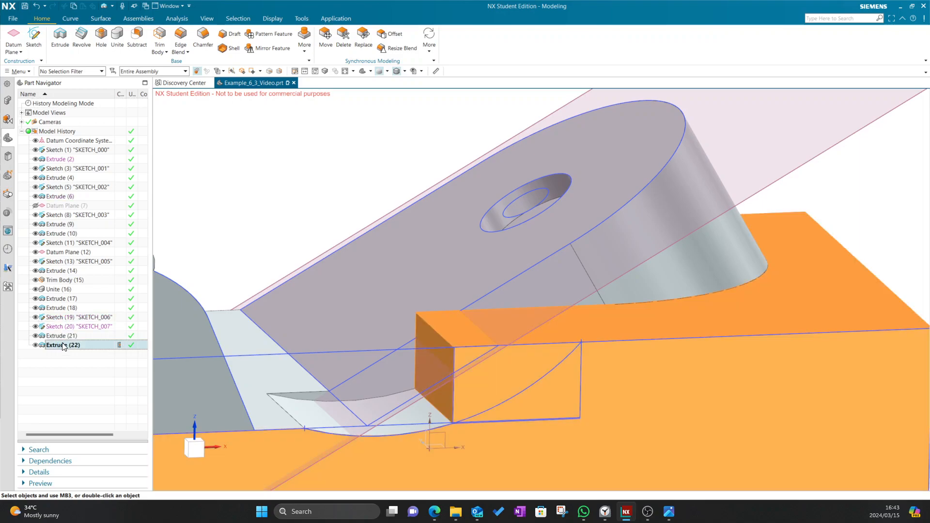
scroll(402, 326, "down", 1)
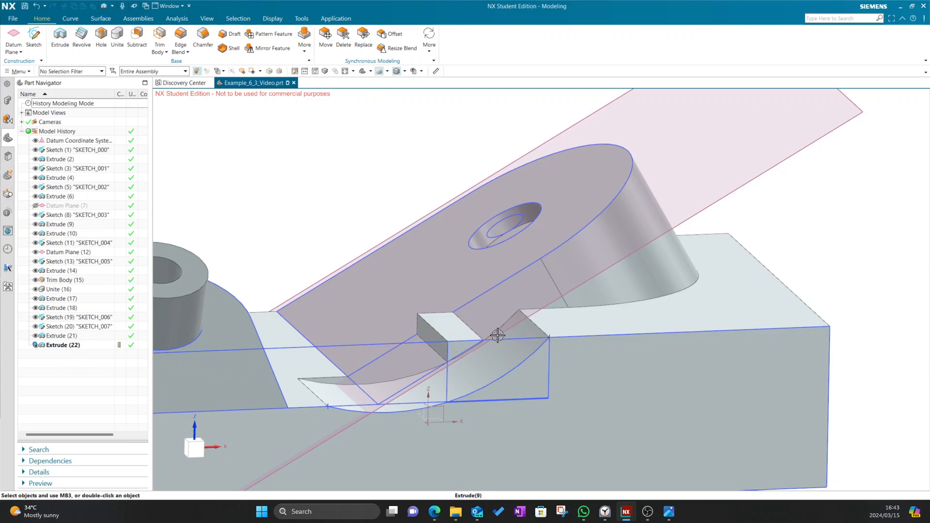
middle_click_drag(419, 174, 408, 220)
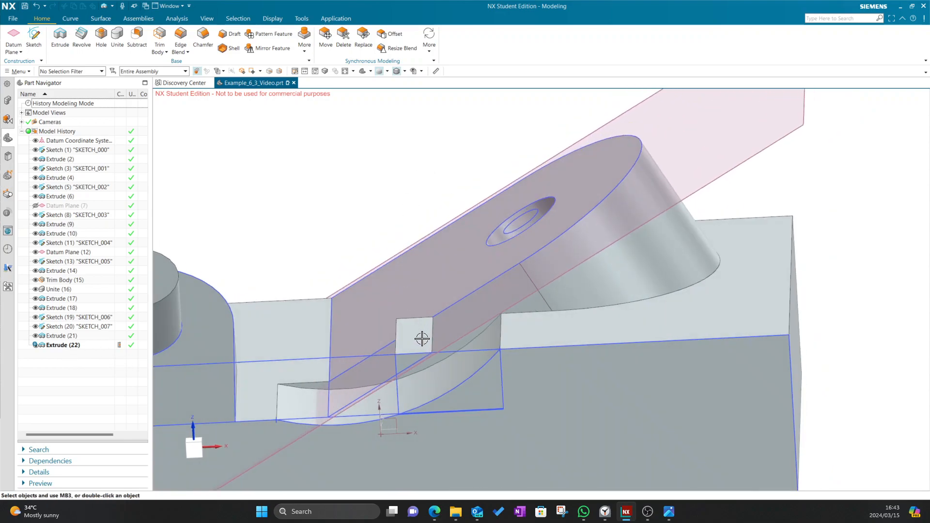
left_click(61, 327)
Open SKETCH_006 and draw a line to the 30° edge, a short vertical step and a top horizontal line
double_click(62, 315)
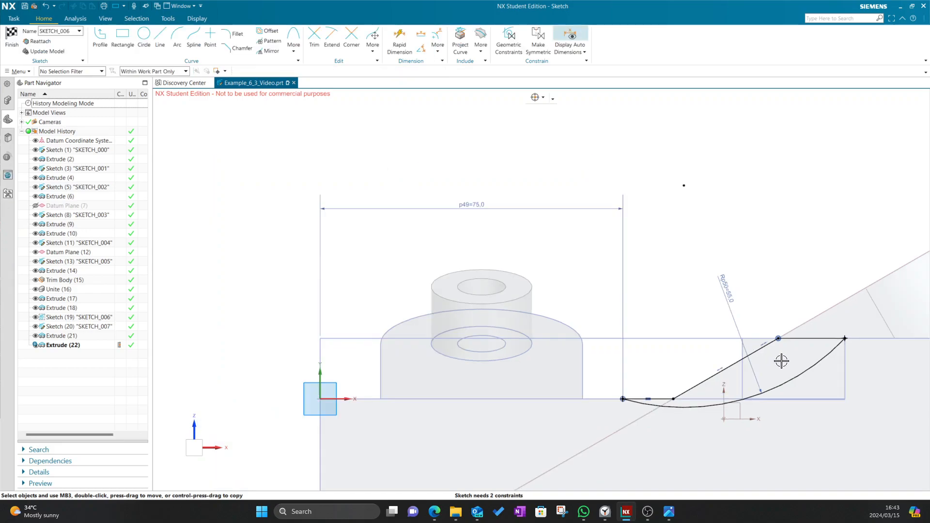
scroll(647, 318, "up", 5)
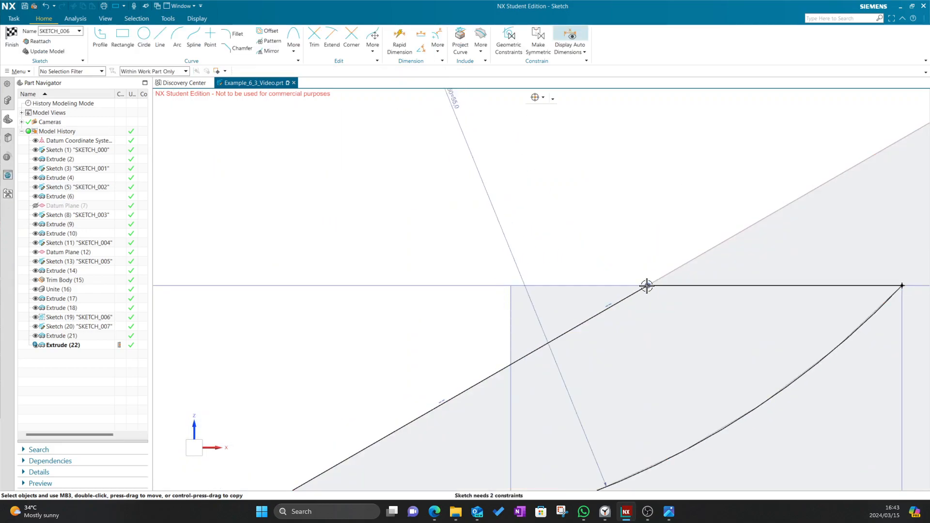
left_click(313, 38)
scroll(554, 236, "down", 2)
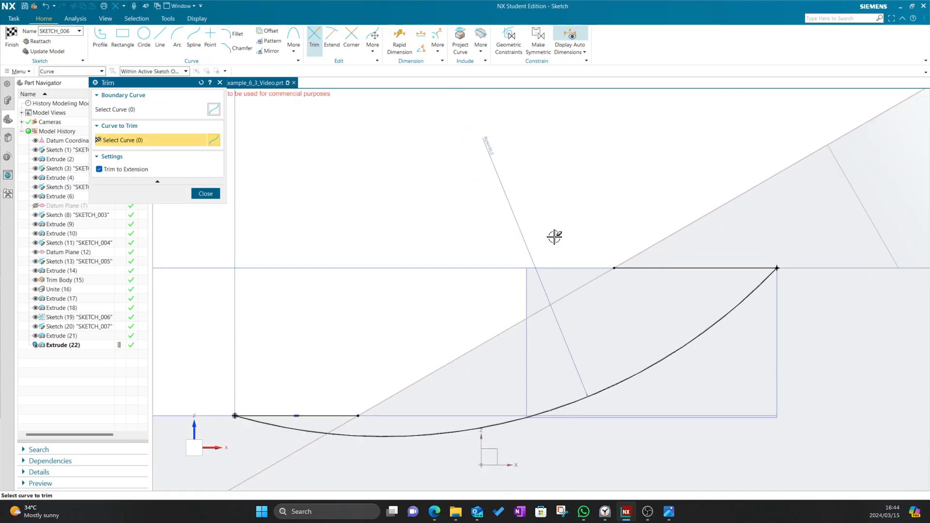
left_click(102, 39)
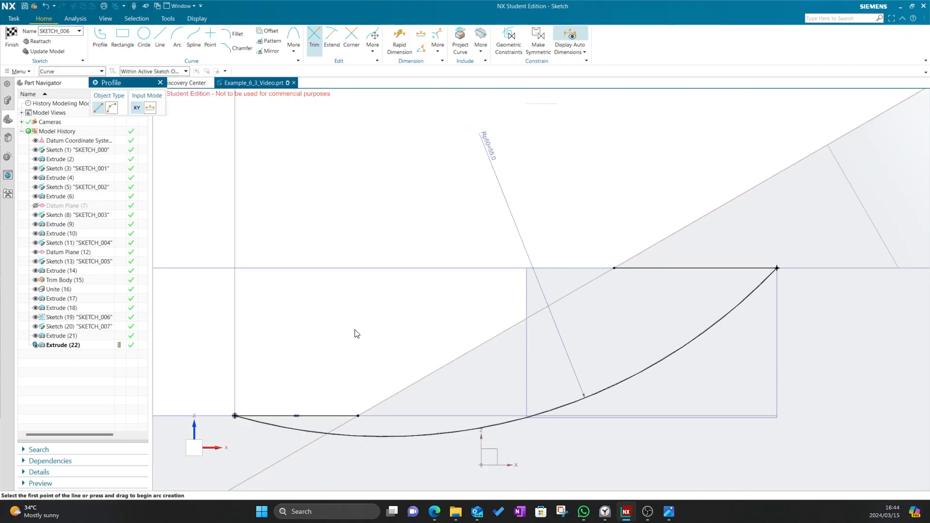
left_click(358, 415)
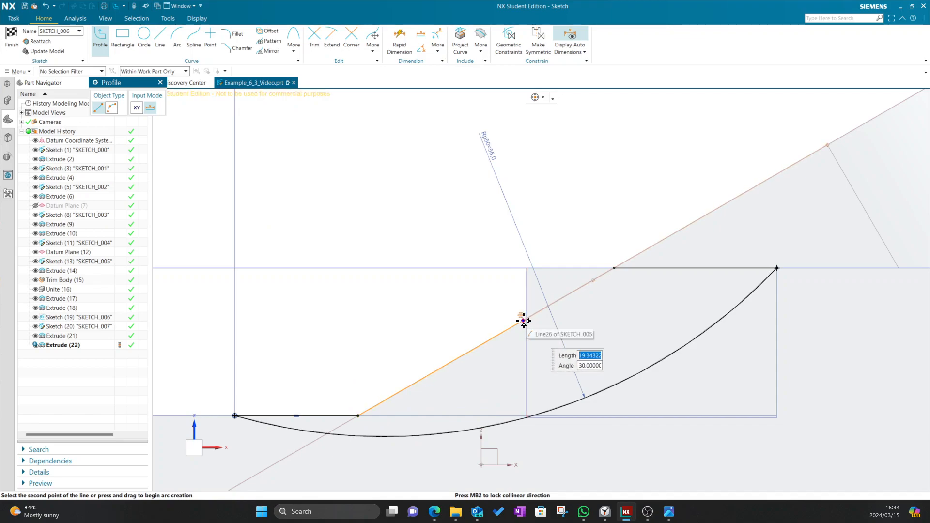
left_click(520, 323)
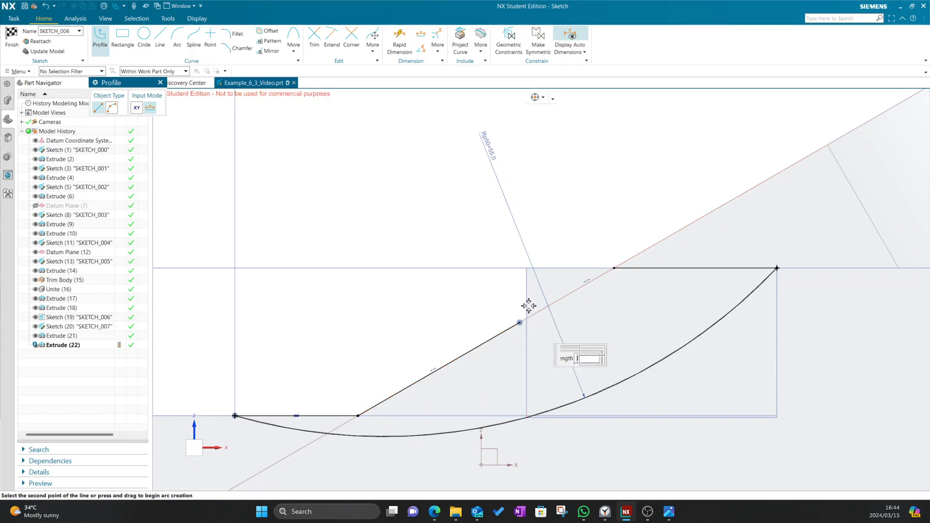
left_click(520, 267)
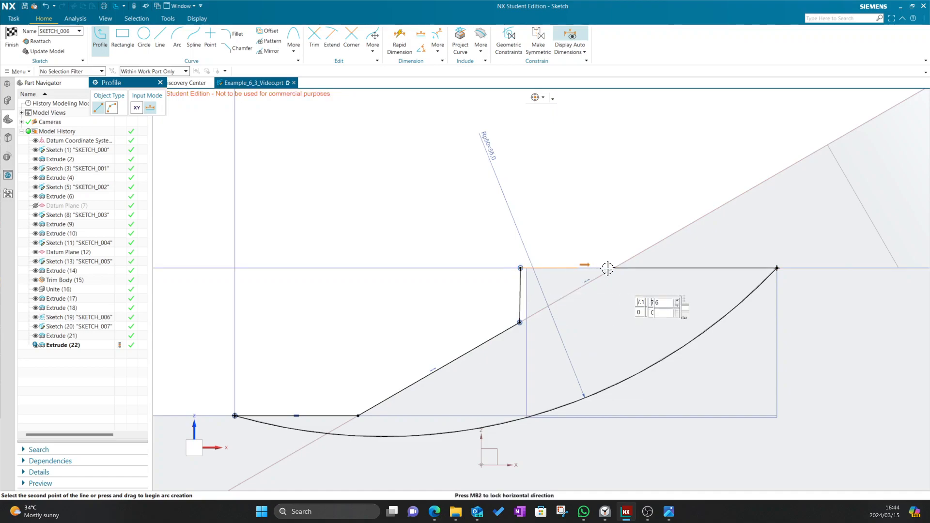
left_click(614, 268)
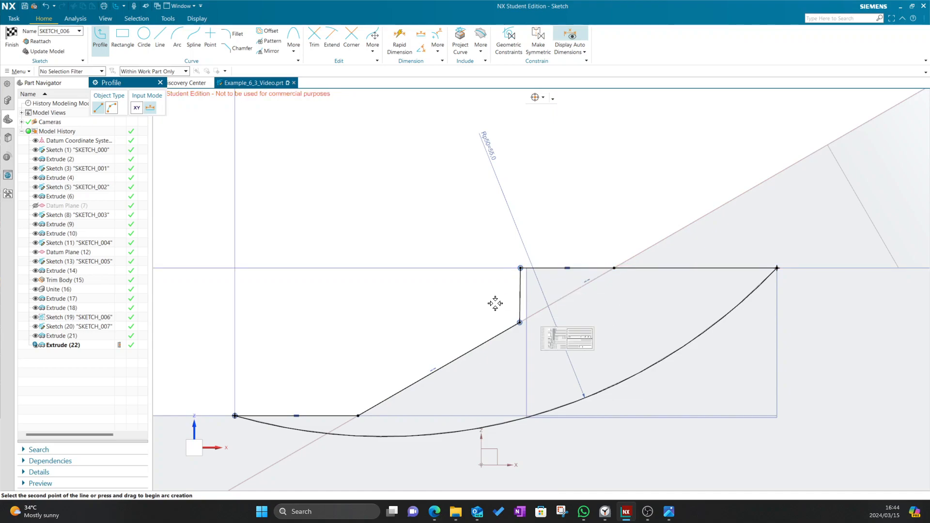
left_click(160, 83)
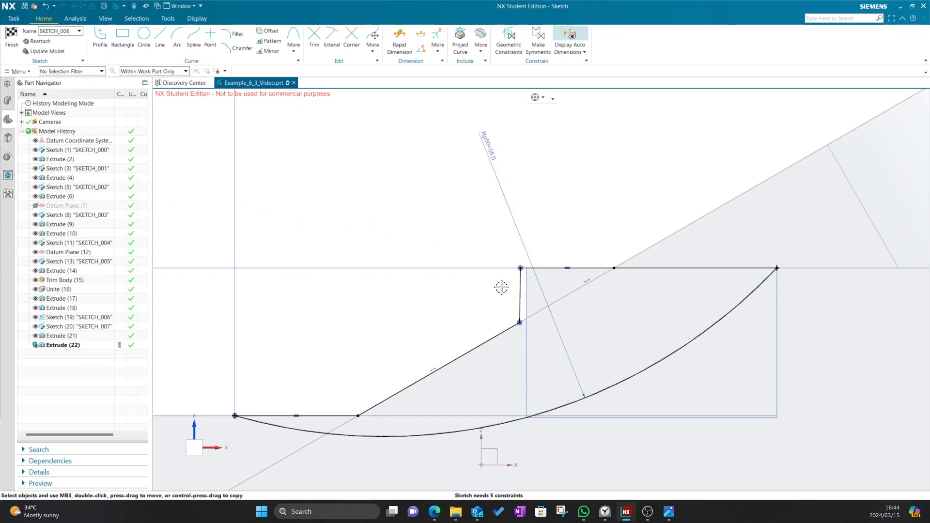
Select the new corner point and vertical lines, viewing the sketch against the model
left_click(520, 268)
left_click(526, 275)
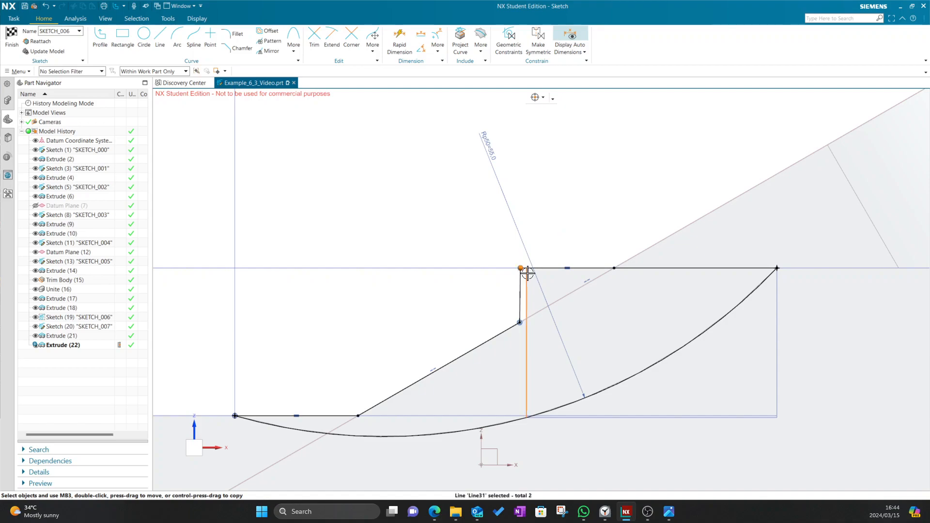
key("Escape")
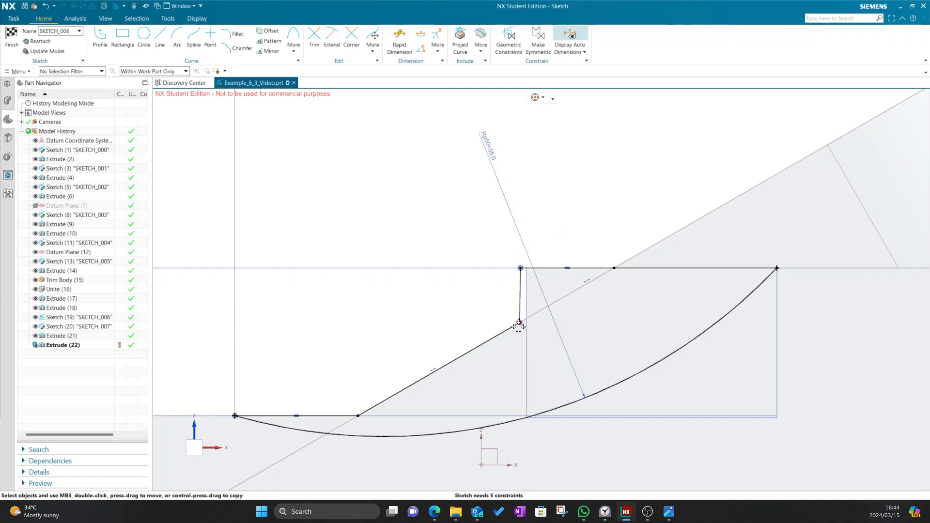
left_click(525, 309)
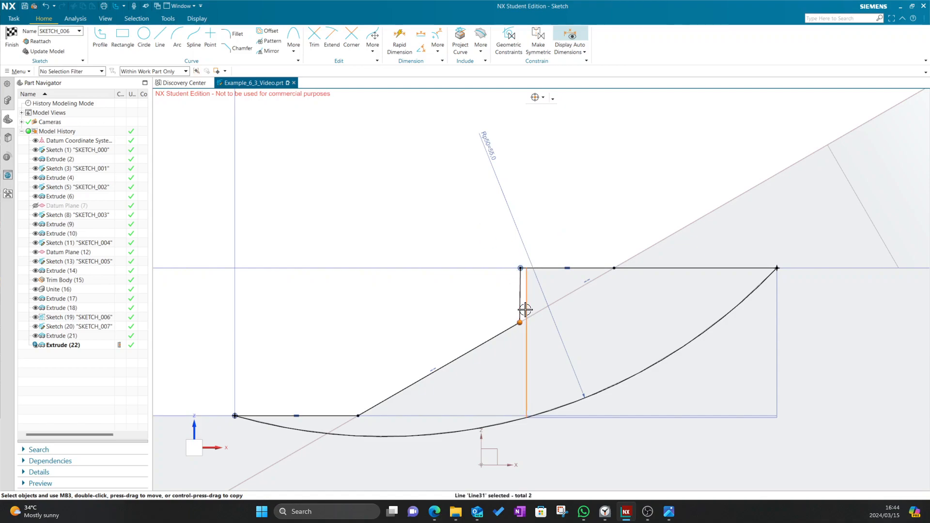
mouse_move(521, 214)
middle_mouse_down()
mouse_move(509, 178)
mouse_move(538, 244)
middle_mouse_up()
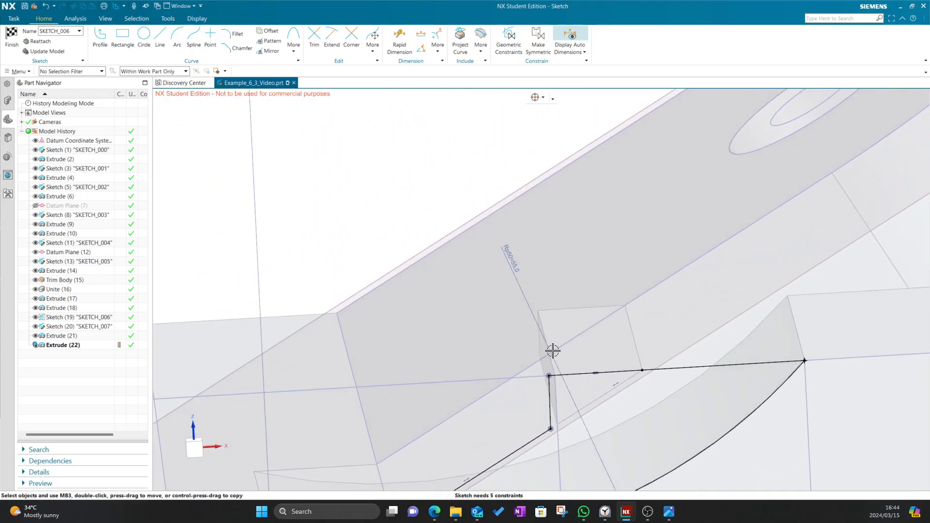
Finish the sketch, accepting the defining section and skipping the section review
left_click(11, 36)
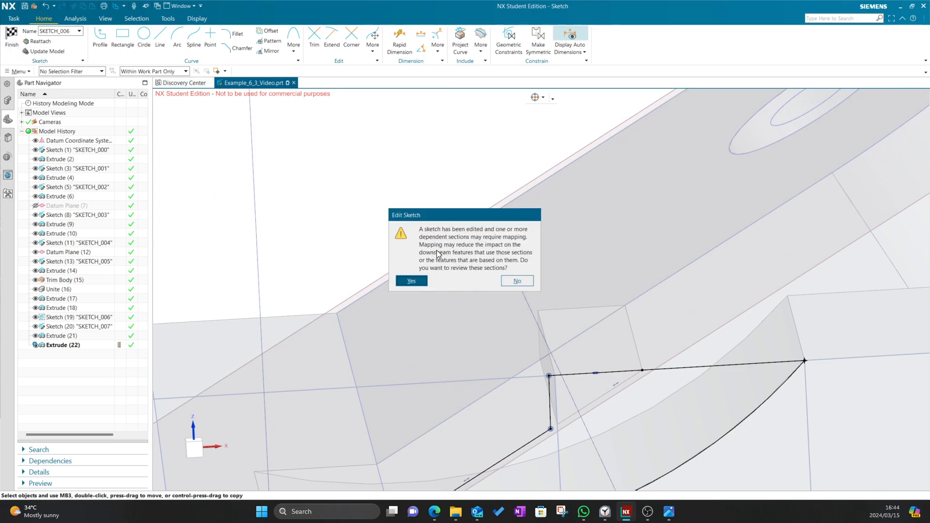
left_click(419, 280)
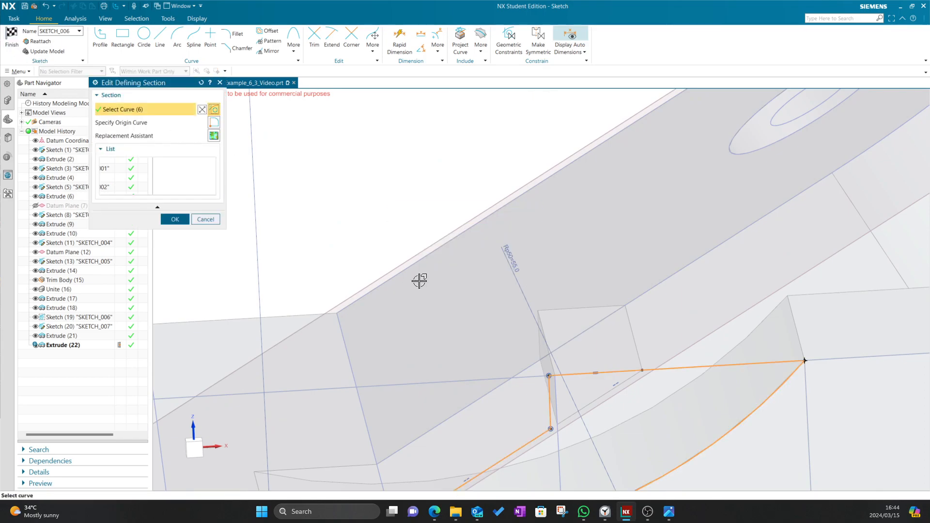
left_click(174, 219)
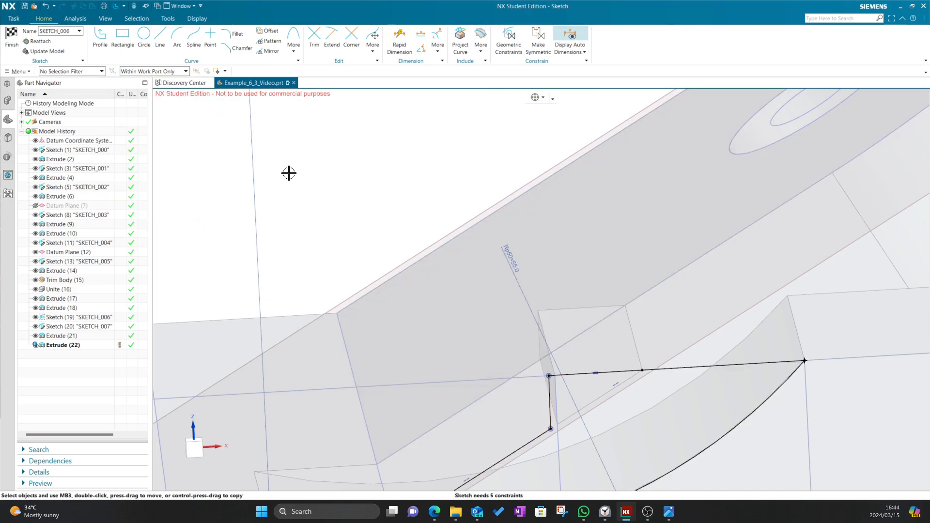
left_click(12, 39)
left_click(516, 281)
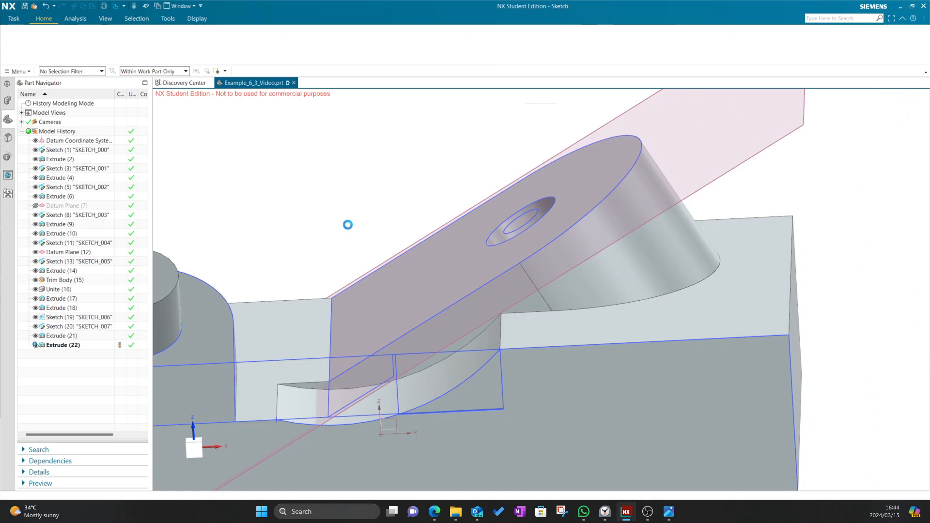
mouse_move(375, 214)
middle_mouse_down()
mouse_move(392, 201)
mouse_move(382, 210)
middle_mouse_up()
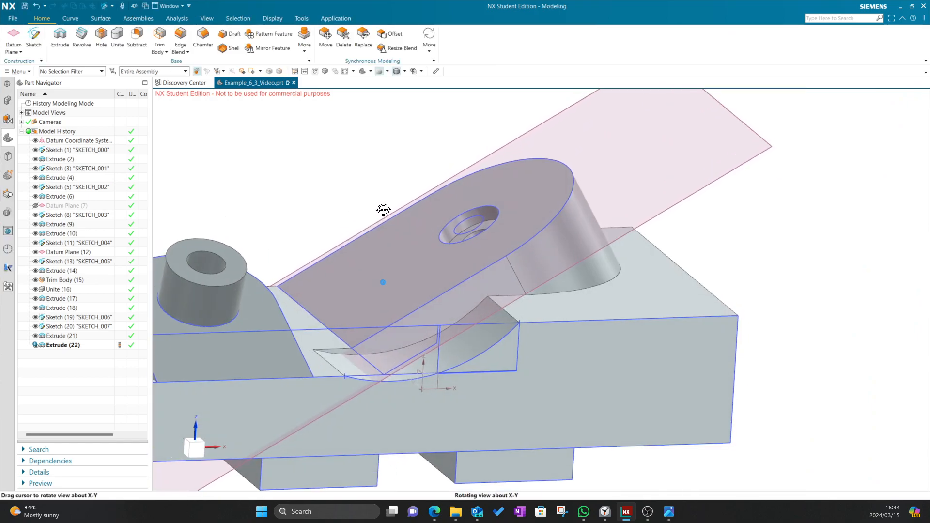
scroll(418, 303, "down", 3)
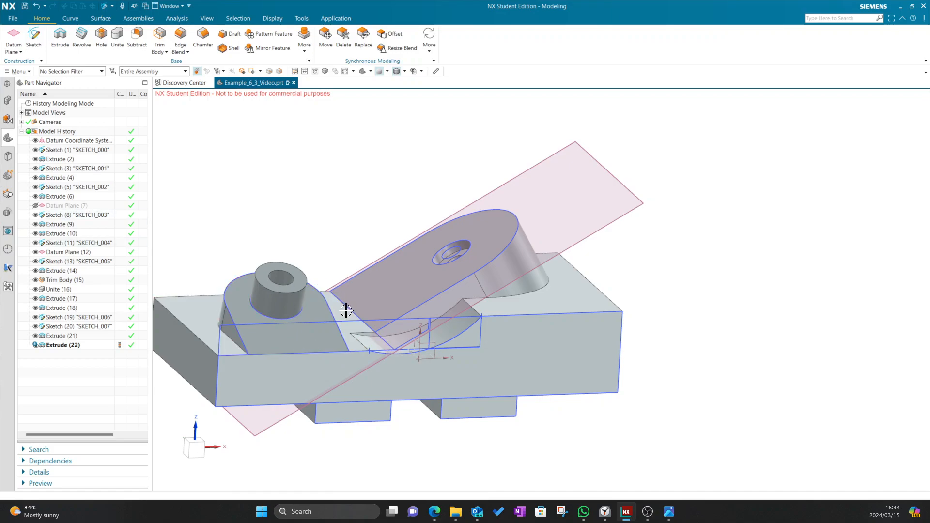
key("alt+Tab")
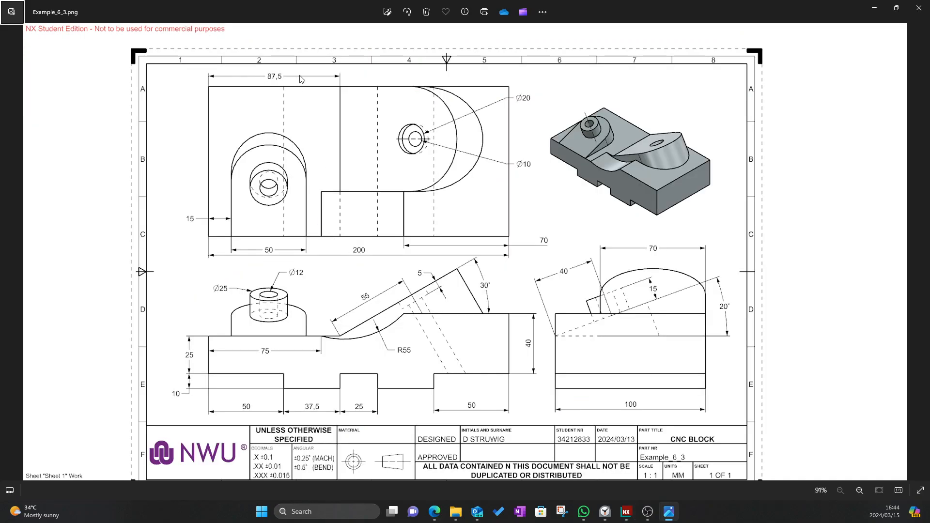
key("alt+Tab")
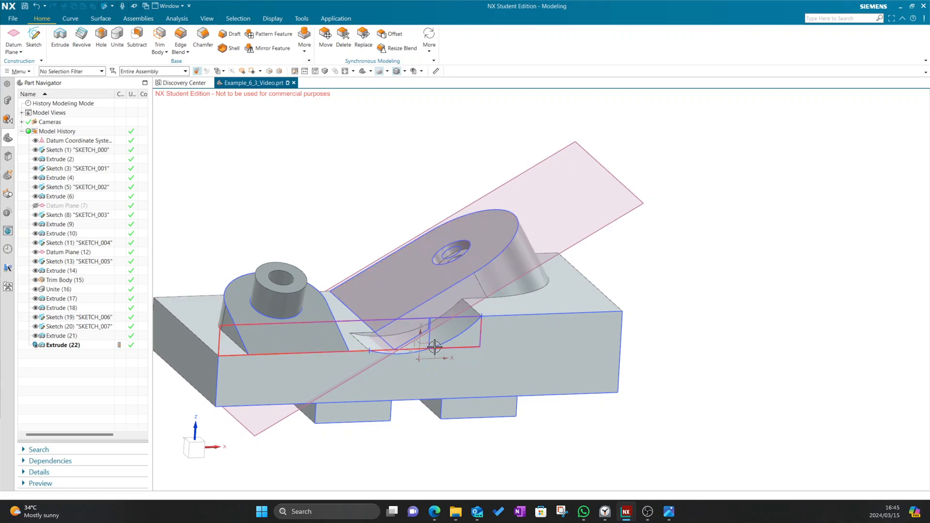
key("alt+Tab")
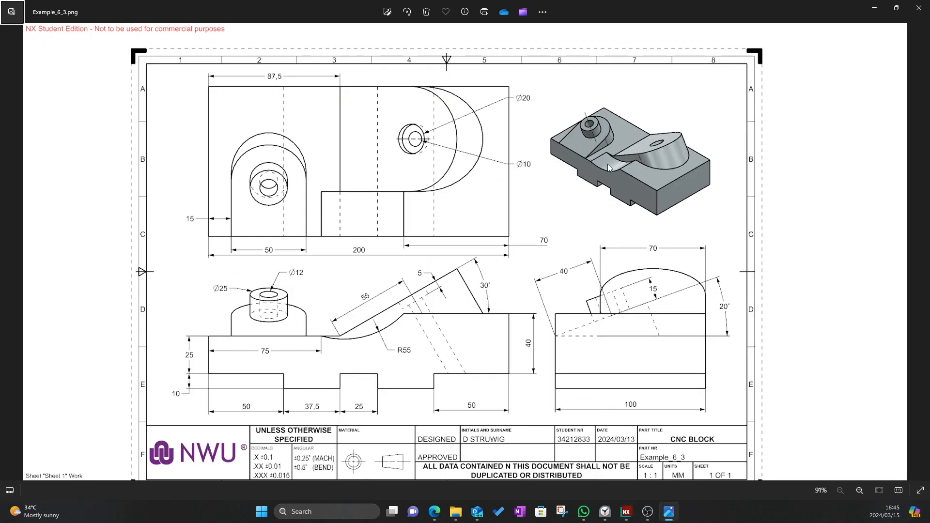
key("alt+Tab")
scroll(687, 293, "down", 3)
mouse_move(687, 293)
middle_mouse_down()
mouse_move(654, 303)
mouse_move(677, 289)
middle_mouse_up()
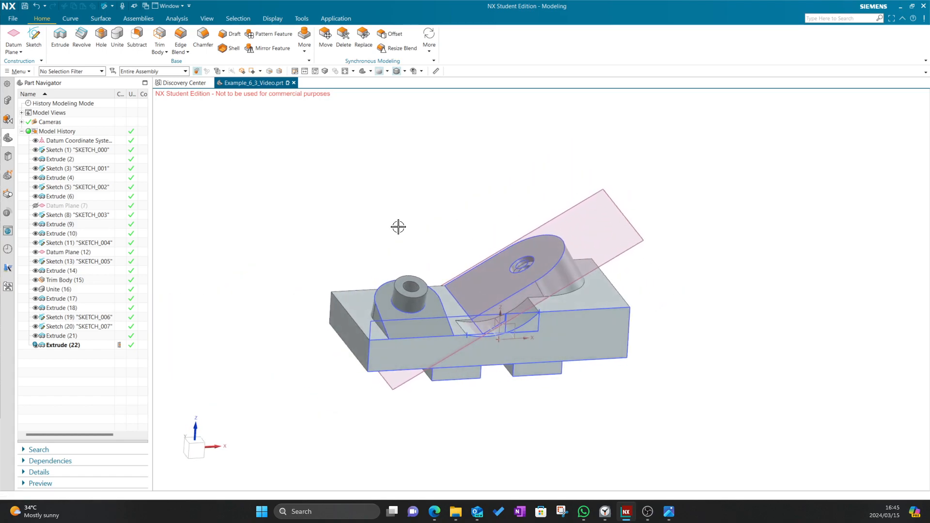
Hide Datum Plane (12) and Sketches (11), (13), (19), (20) in the Part Navigator, then orbit the block
left_click(34, 151)
left_click(36, 169)
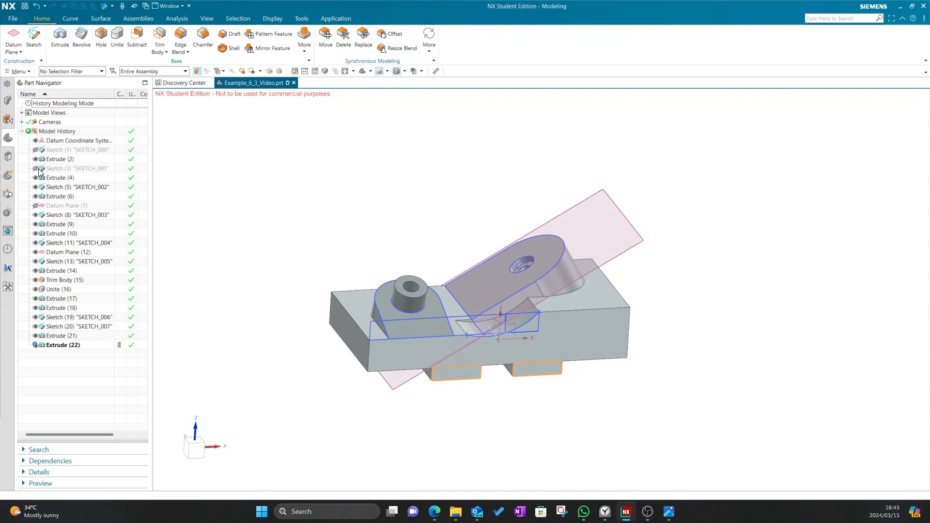
left_click(35, 187)
left_click(35, 215)
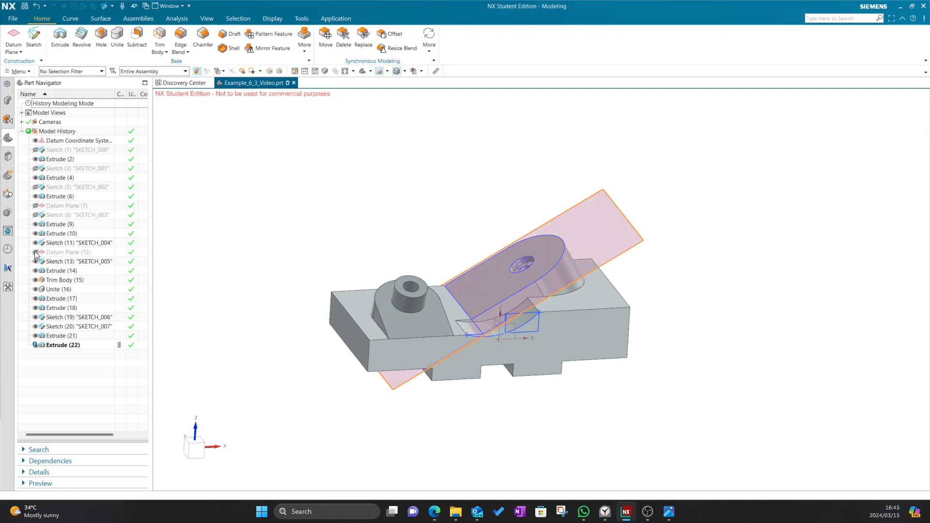
left_click(35, 252)
left_click(35, 242)
left_click(35, 261)
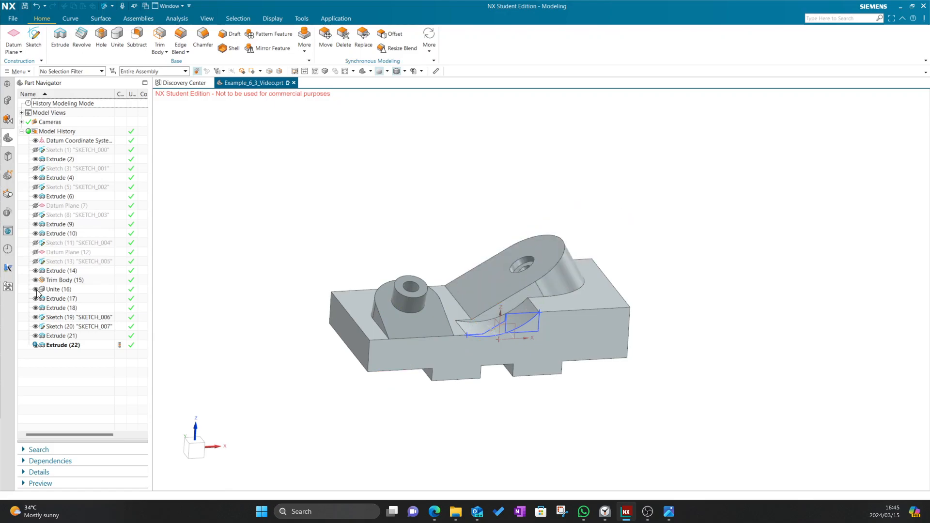
left_click(35, 318)
left_click(35, 326)
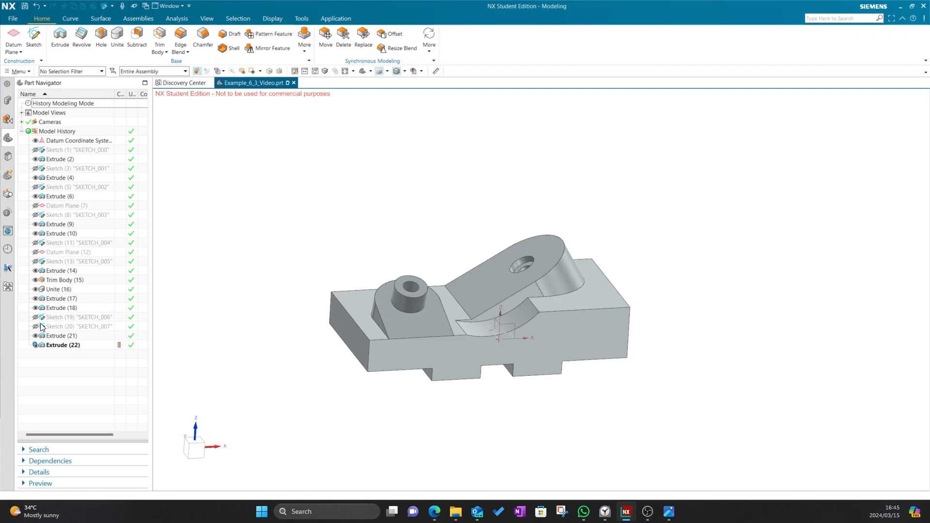
middle_click_drag(333, 243, 307, 229)
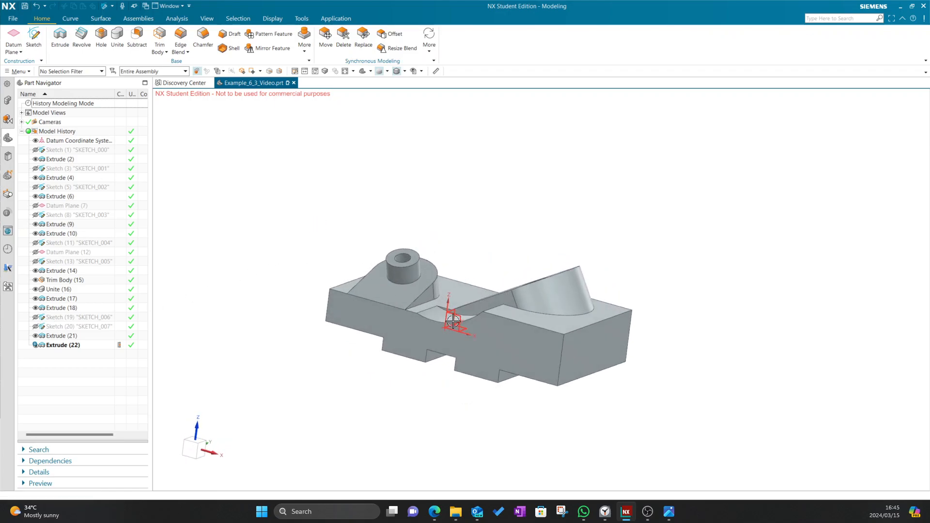
middle_click_drag(500, 213, 443, 215)
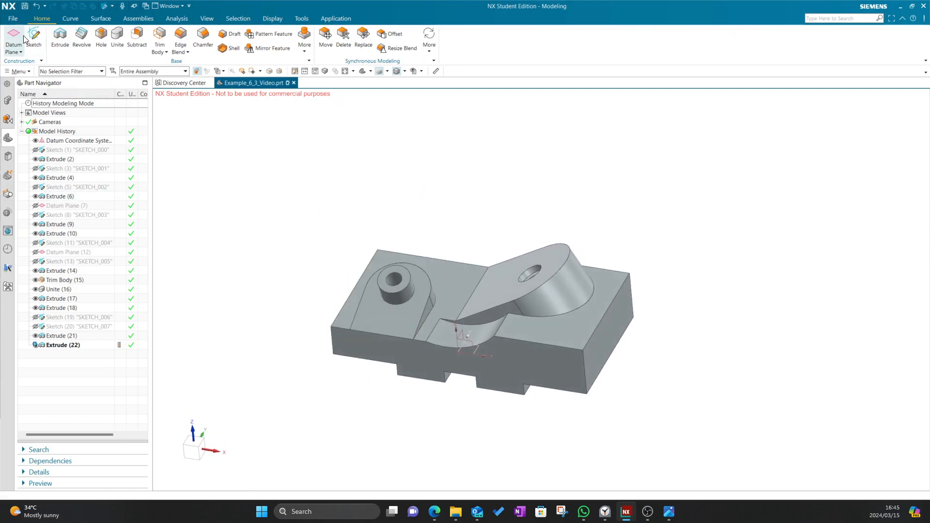
Start Assign Materials but dismiss it, and cancel an accidental body-combining operation
left_click(18, 72)
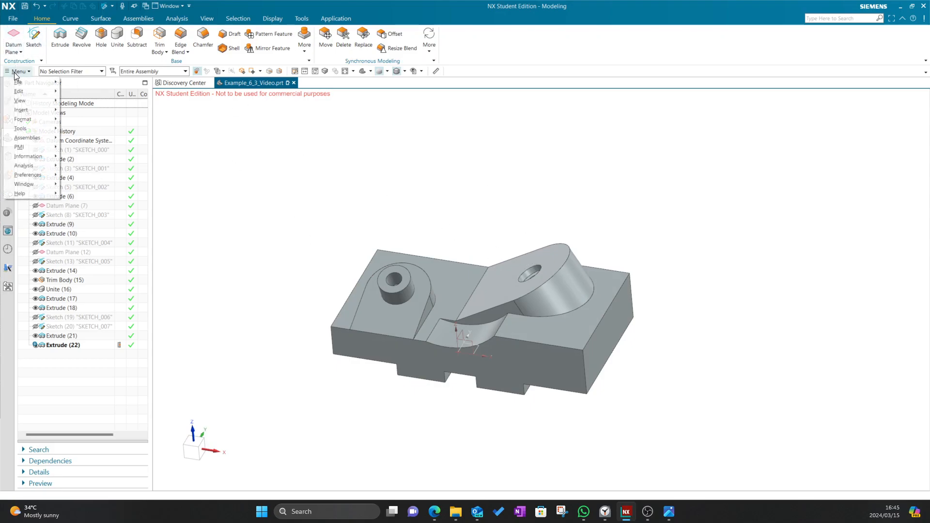
mouse_move(29, 128)
mouse_move(92, 178)
left_click(175, 180)
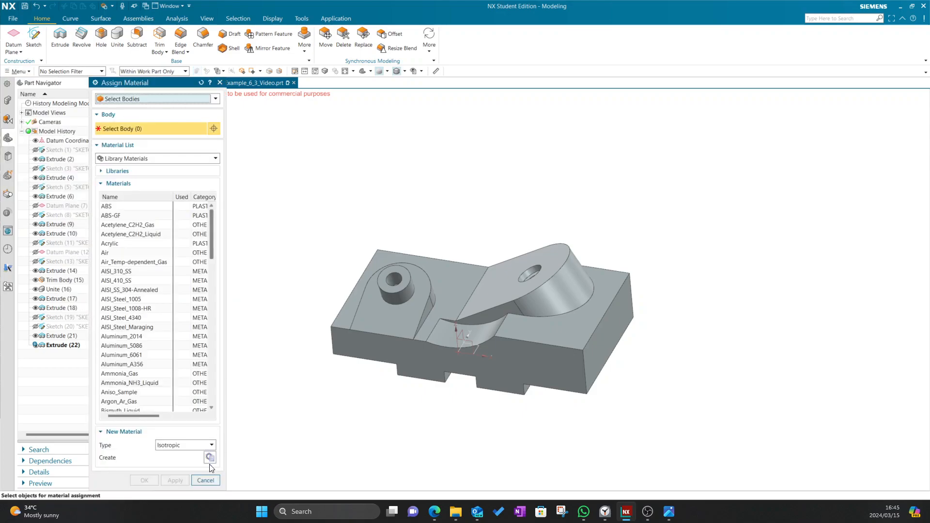
left_click(199, 481)
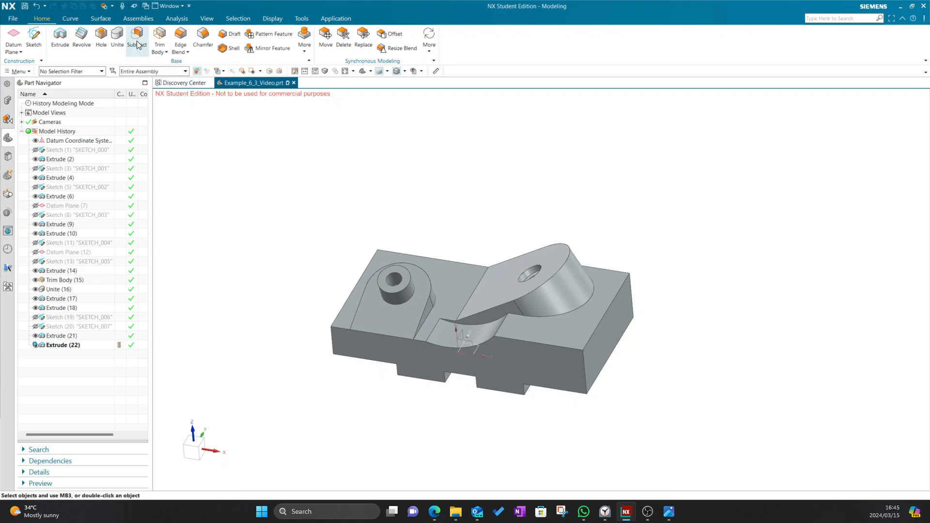
left_click(121, 33)
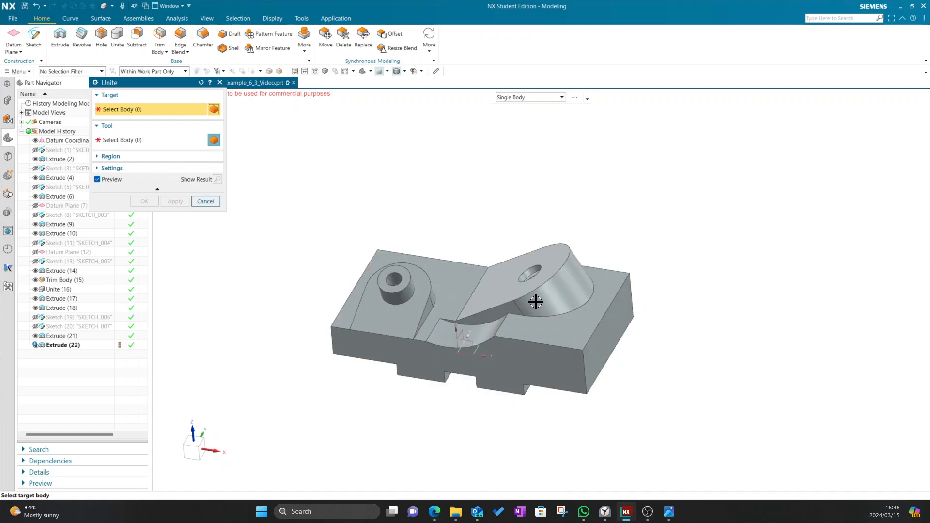
middle_click_drag(627, 289, 480, 303)
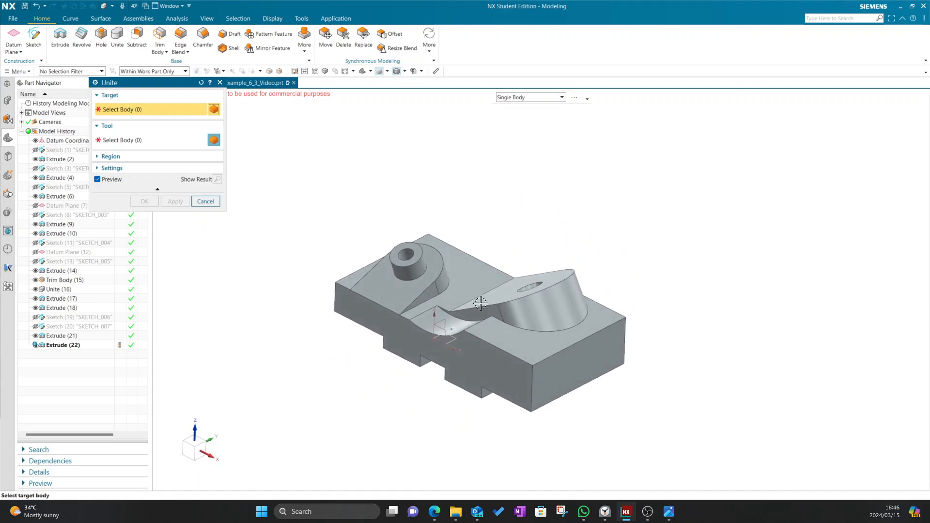
left_click(205, 201)
Assign Tungsten as the material of the solid body
left_click(19, 71)
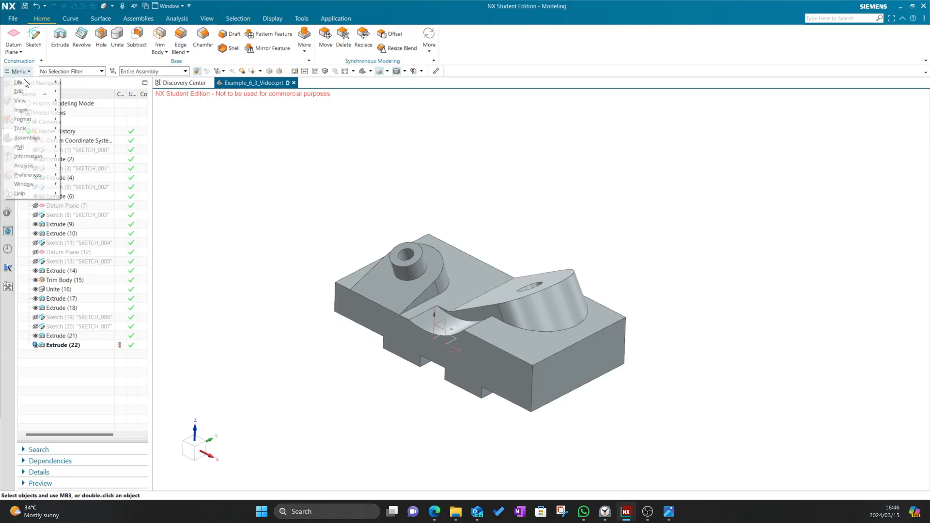
mouse_move(29, 128)
mouse_move(87, 183)
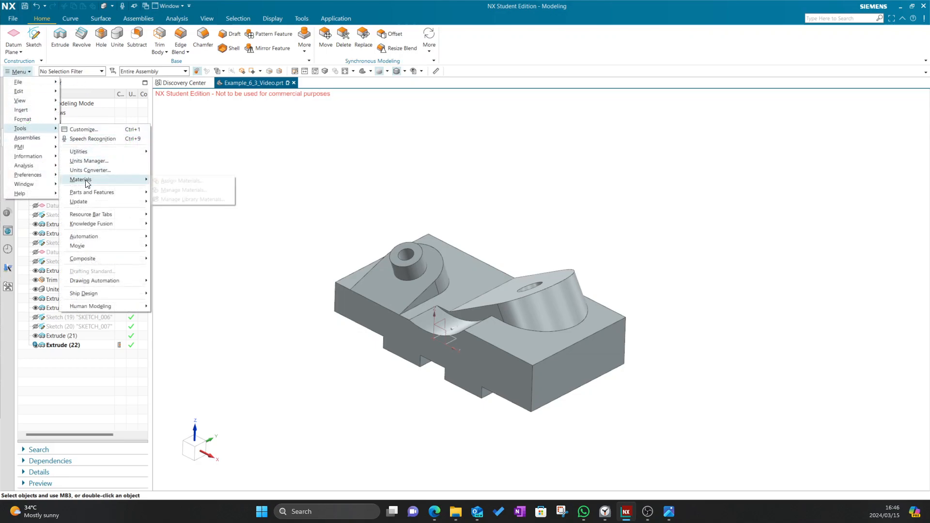
left_click(153, 179)
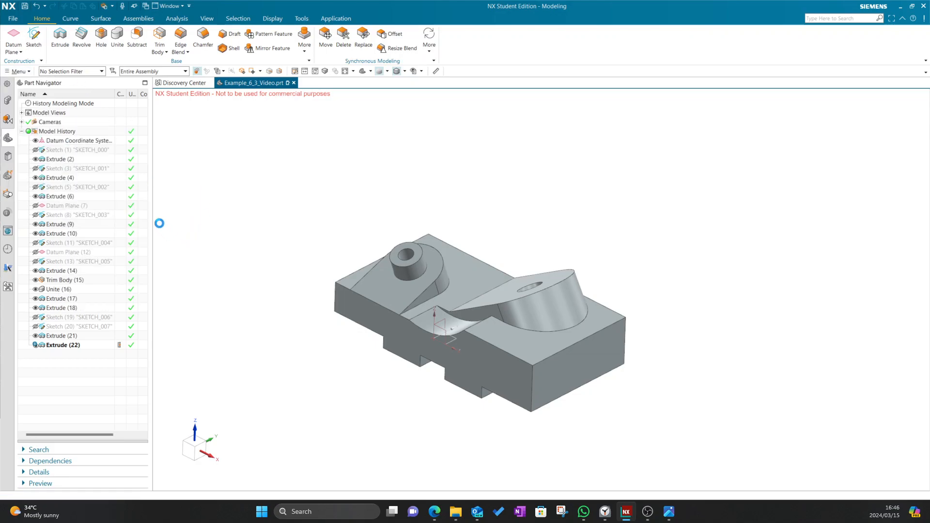
scroll(103, 286, "down", 10)
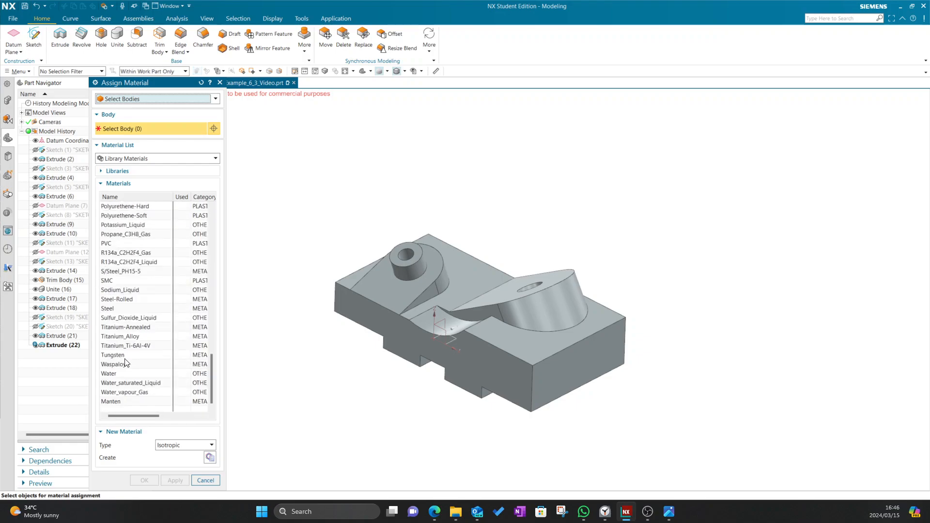
left_click(125, 358)
left_click(407, 324)
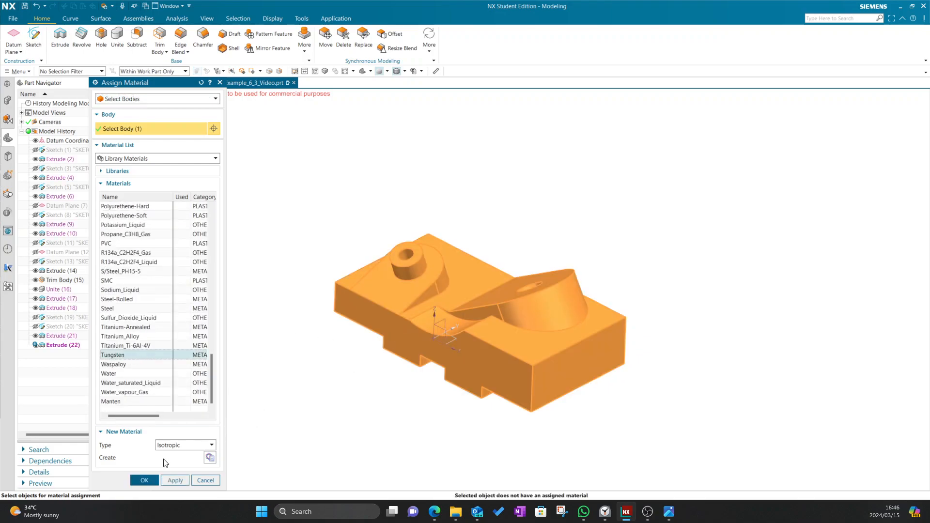
left_click(144, 481)
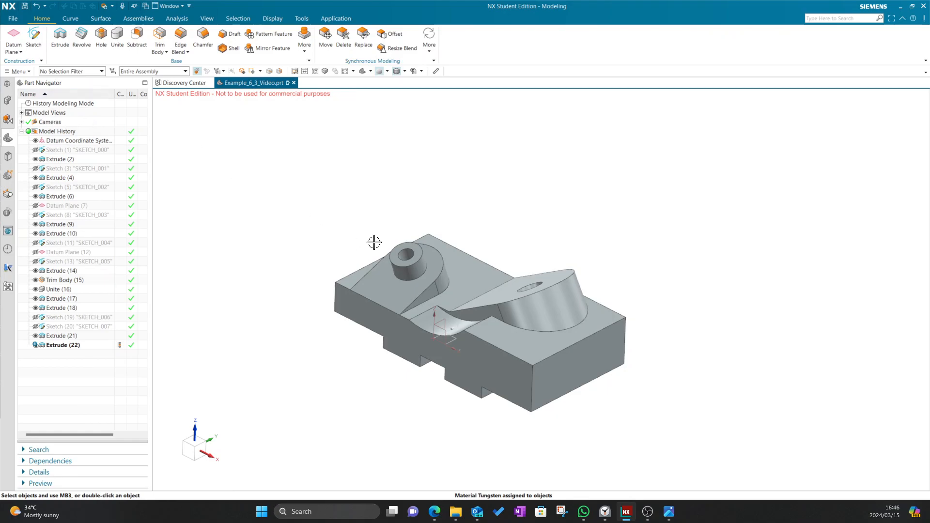
Confirm Tungsten is marked as used in the material library manager, then close it
left_click(19, 71)
mouse_move(29, 128)
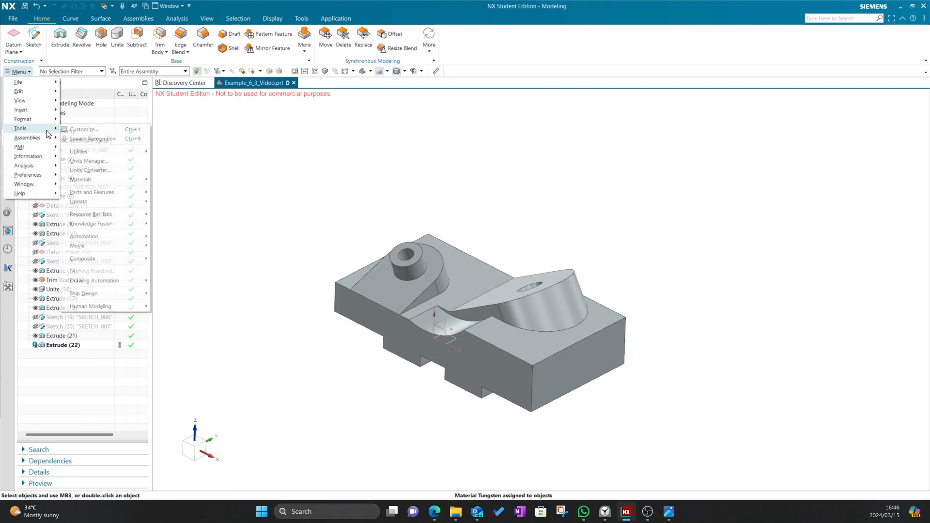
mouse_move(111, 182)
left_click(190, 188)
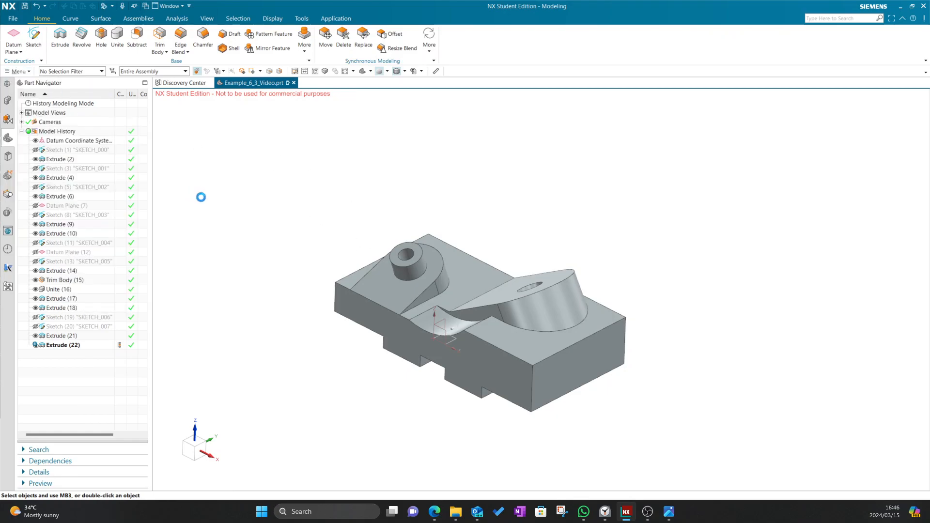
scroll(216, 264, "down", 20)
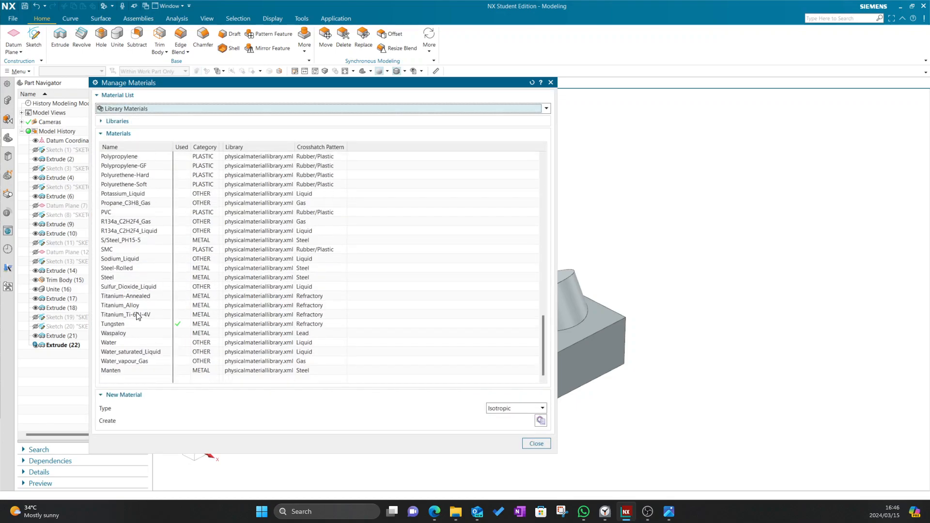
left_click(535, 443)
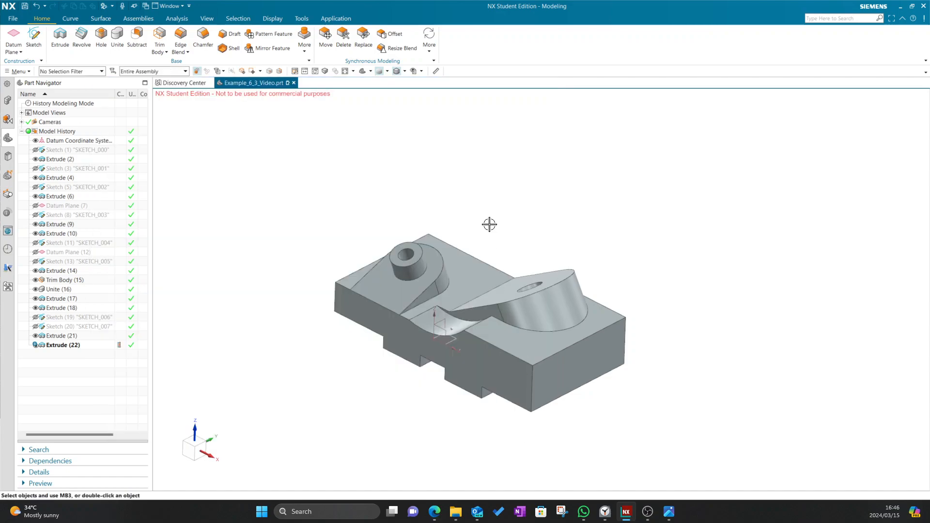
scroll(491, 224, "down", 3)
Measure the solid body: 15.5060 kg mass and 803417.7768 mm³ volume
left_click(174, 18)
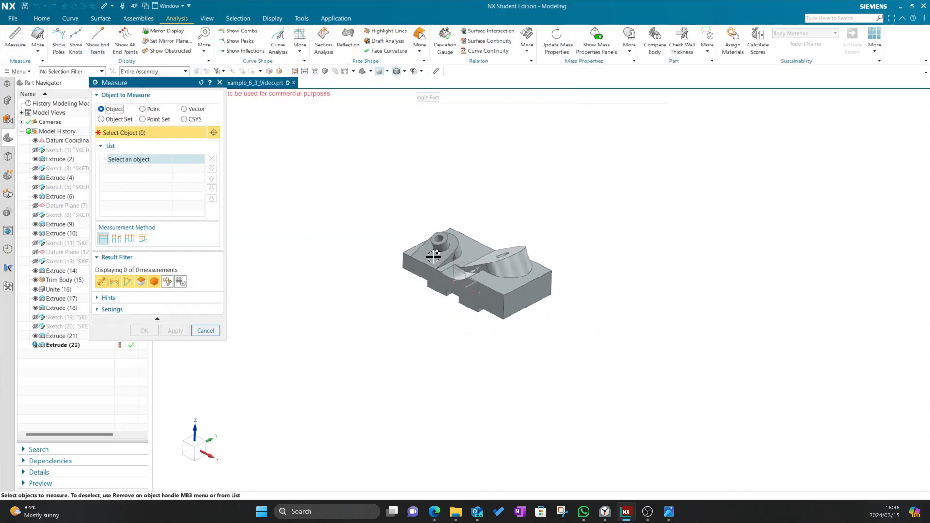
scroll(433, 256, "up", 4)
right_click(515, 250)
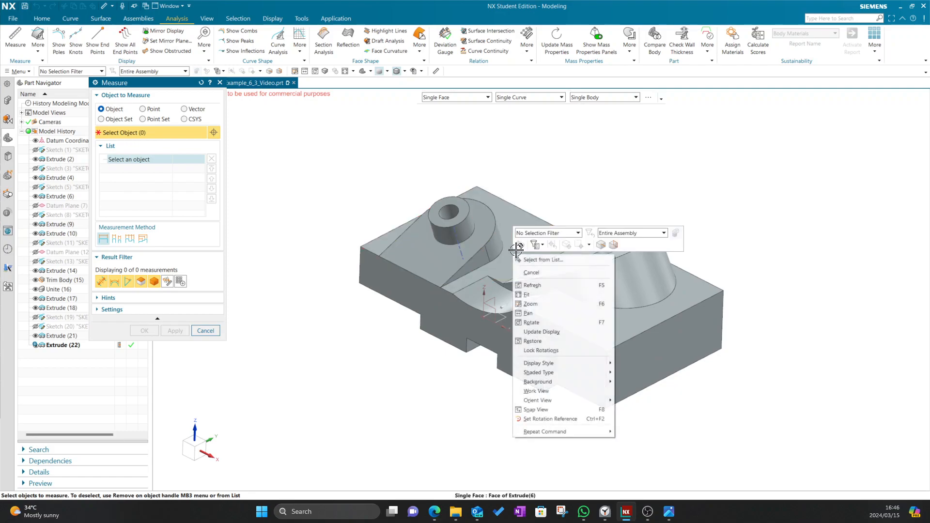
left_click(542, 259)
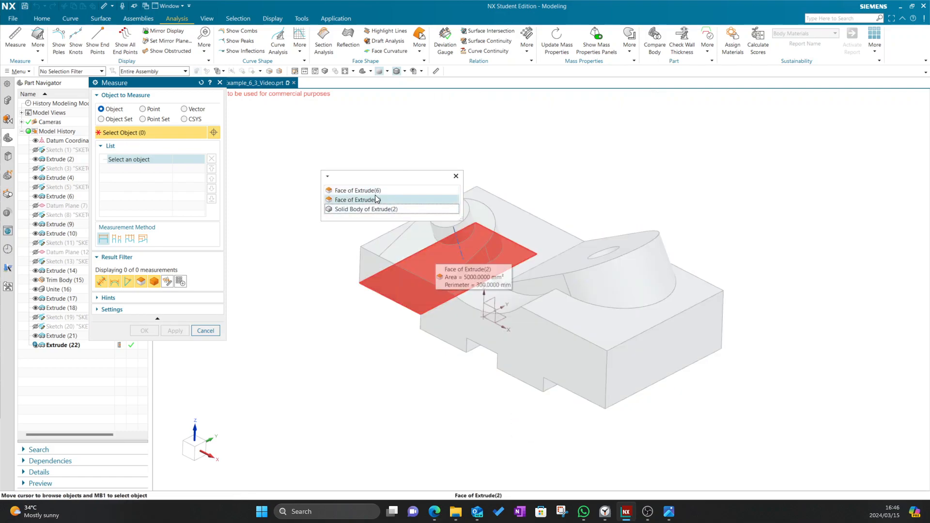
left_click(370, 208)
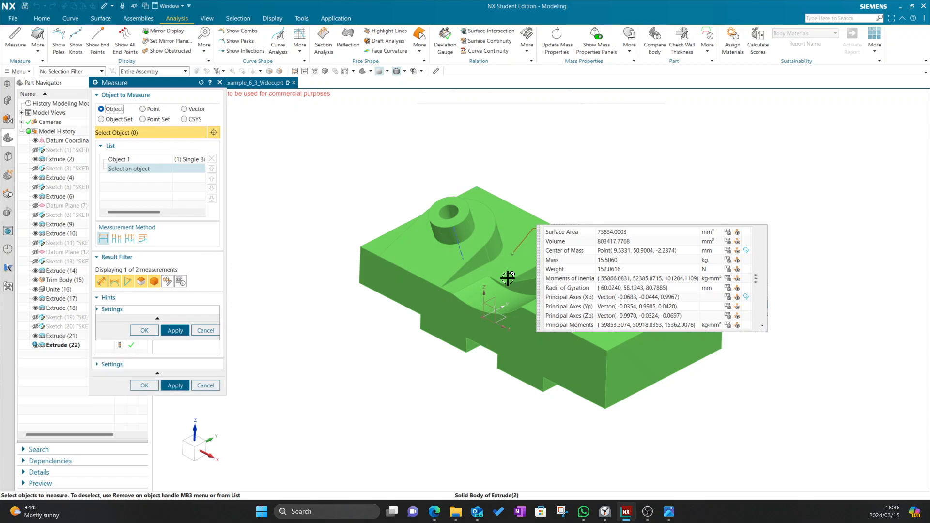
left_click_drag(539, 290, 426, 258)
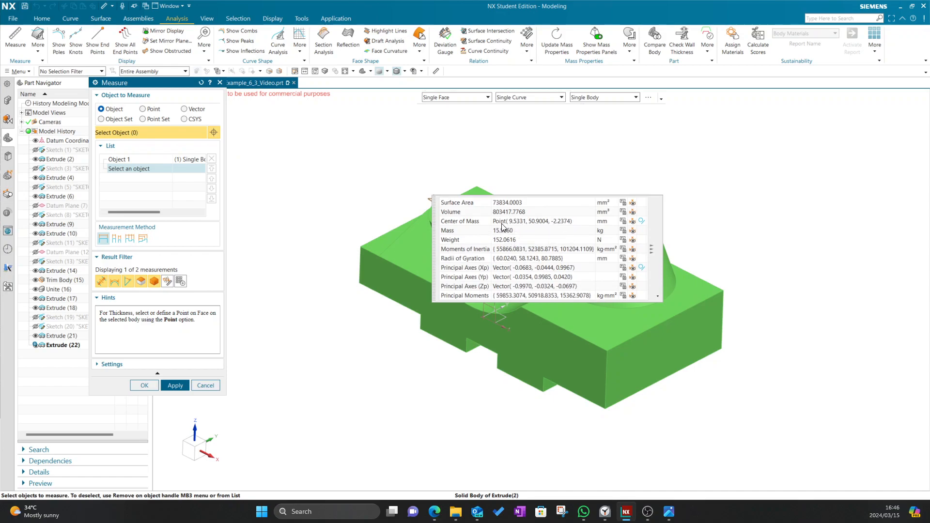
left_click(204, 385)
Rotate and pan the finished Tungsten block to view another side
scroll(357, 278, "down", 4)
middle_click_drag(357, 278, 423, 272)
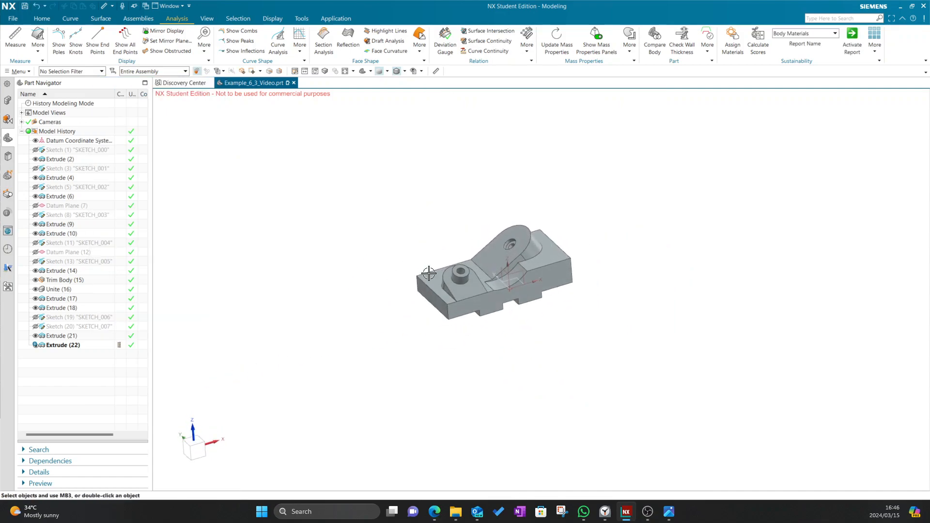
scroll(488, 274, "up", 5)
middle_click_drag(467, 157, 395, 206, "shift")
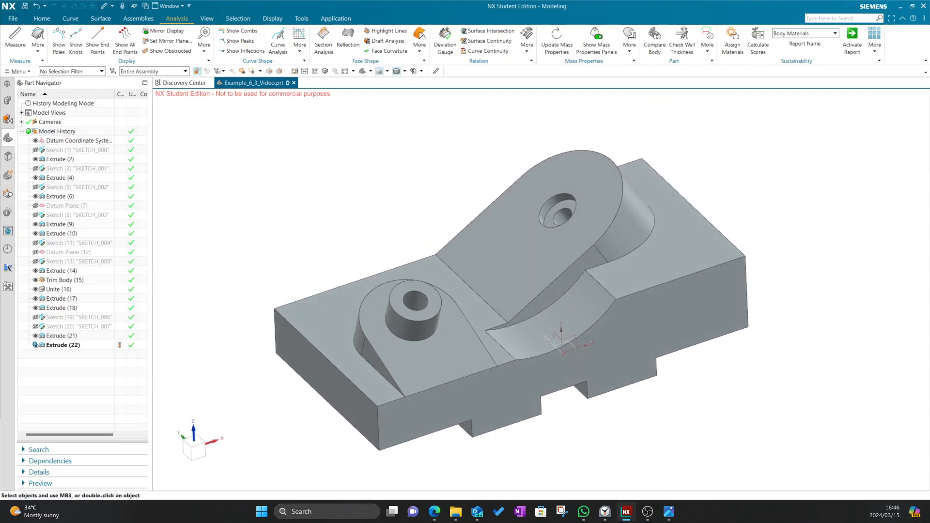